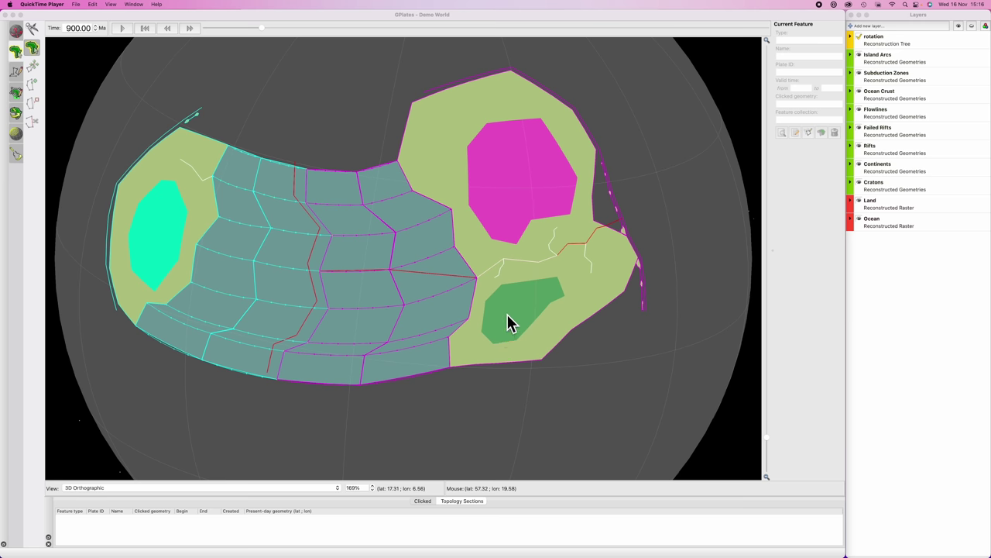
- Clone the Continent BC polygon into the Continents.gpml feature collection
left_click_drag(537, 305, 445, 337)
scroll(457, 334, "up", 2)
scroll(433, 317, "up", 1)
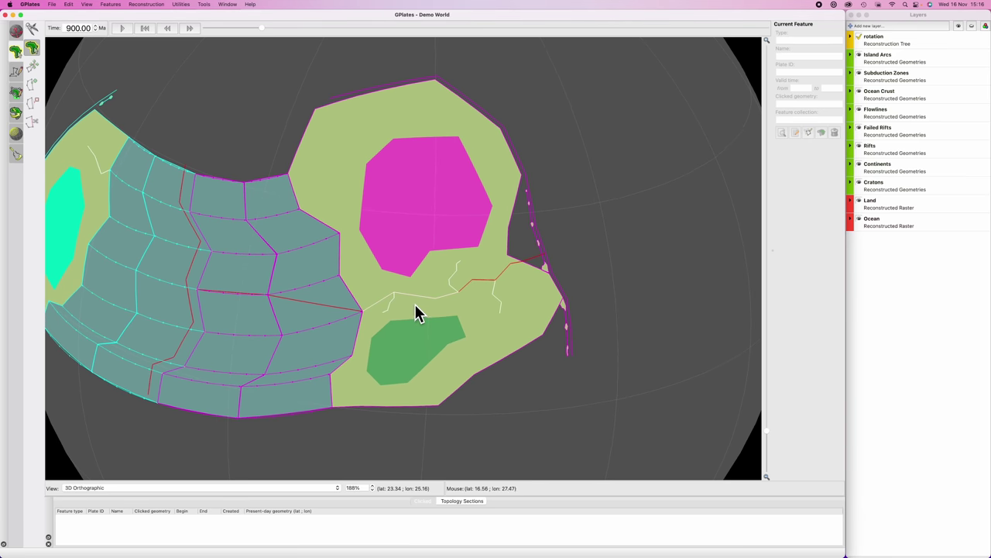
left_click(297, 151)
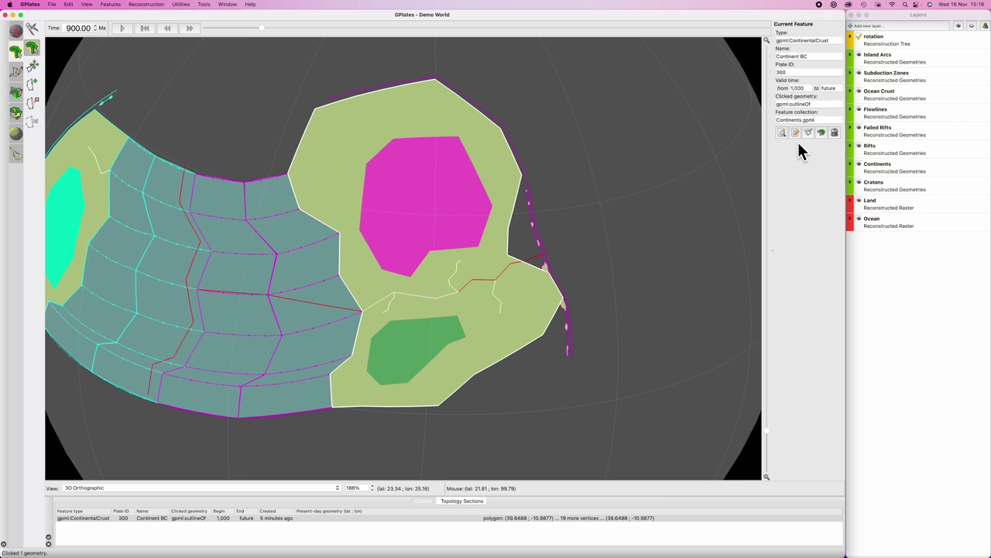
left_click(821, 132)
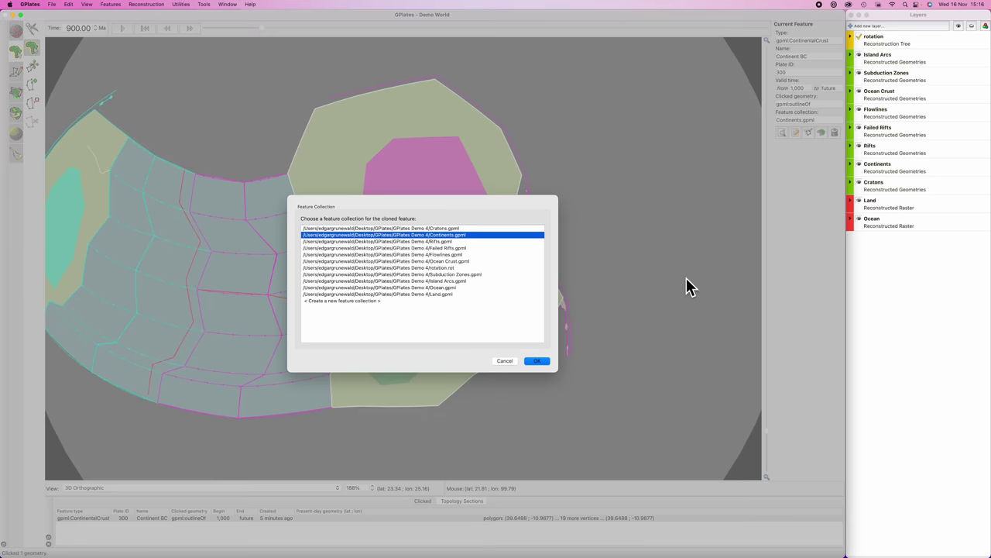
left_click(539, 361)
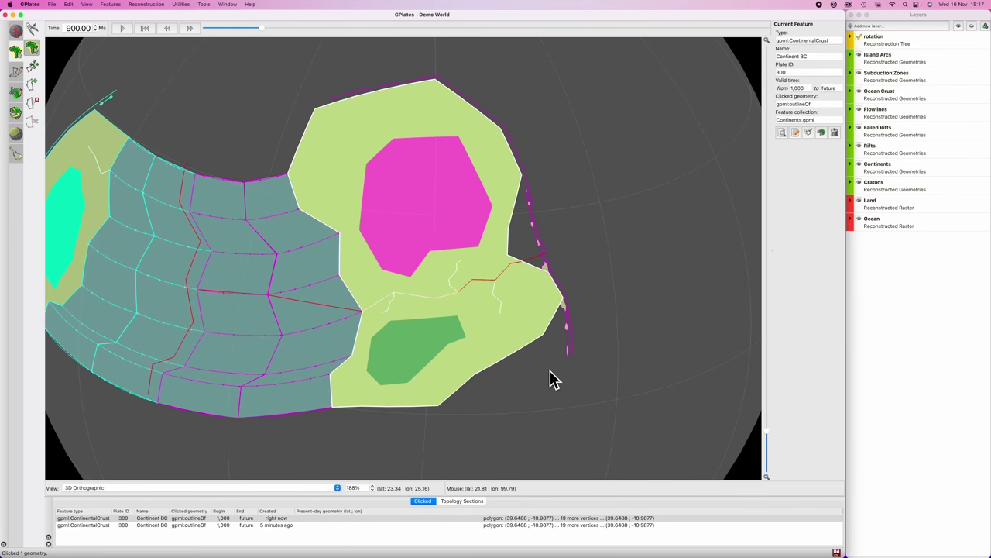
- Move the cloned polygon's southern vertices onto the rift line and insert an extra vertex near the rift's eastern end
key("v")
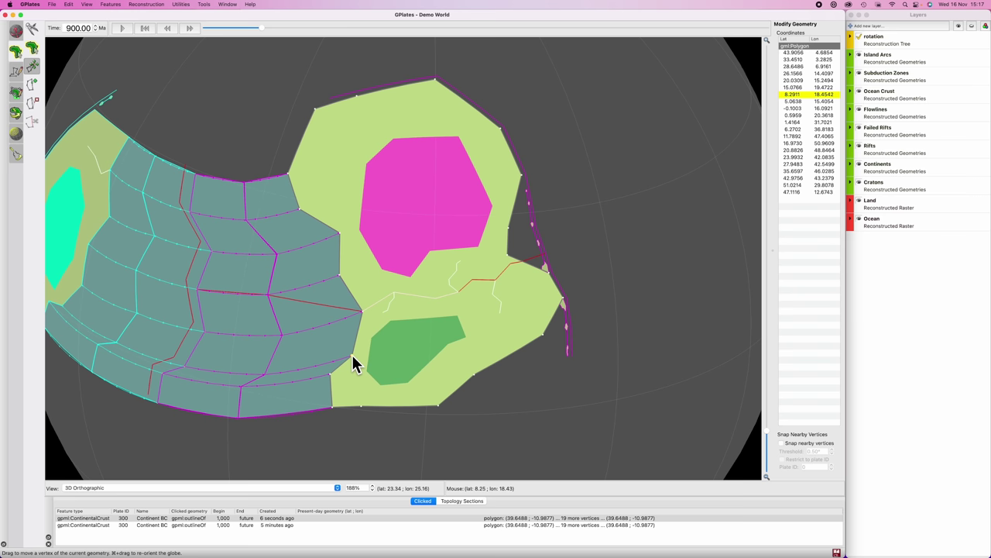
left_click_drag(353, 356, 476, 259)
scroll(501, 298, "up", 2)
scroll(528, 282, "up", 2)
left_click_drag(528, 282, 489, 287, "super")
key("i")
left_click(478, 265)
- Delete the clone's leftover southeastern vertices and nudge a vertex near the rift's western end onto the line
key("x")
left_click(510, 375)
left_click(542, 321)
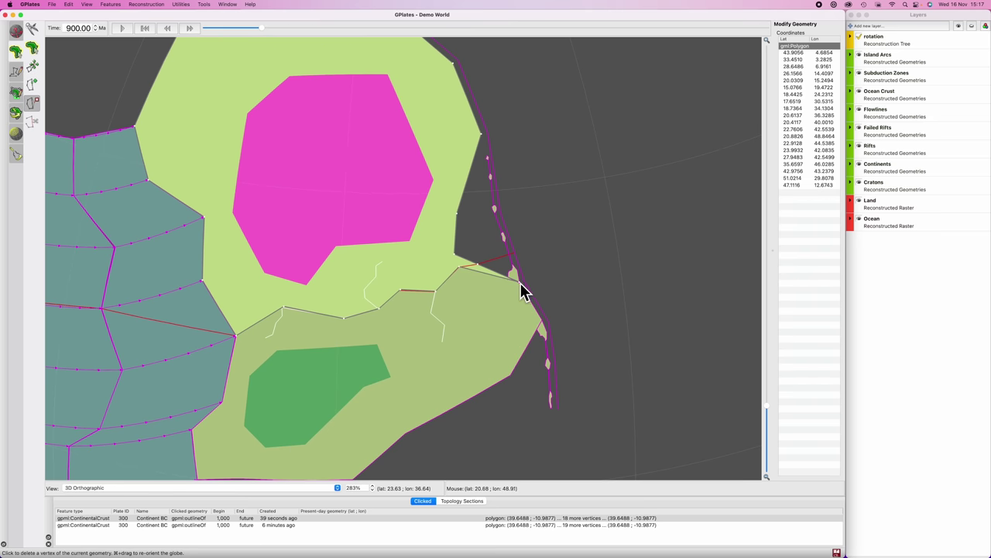
left_click(524, 292)
scroll(443, 320, "up", 1)
key("v")
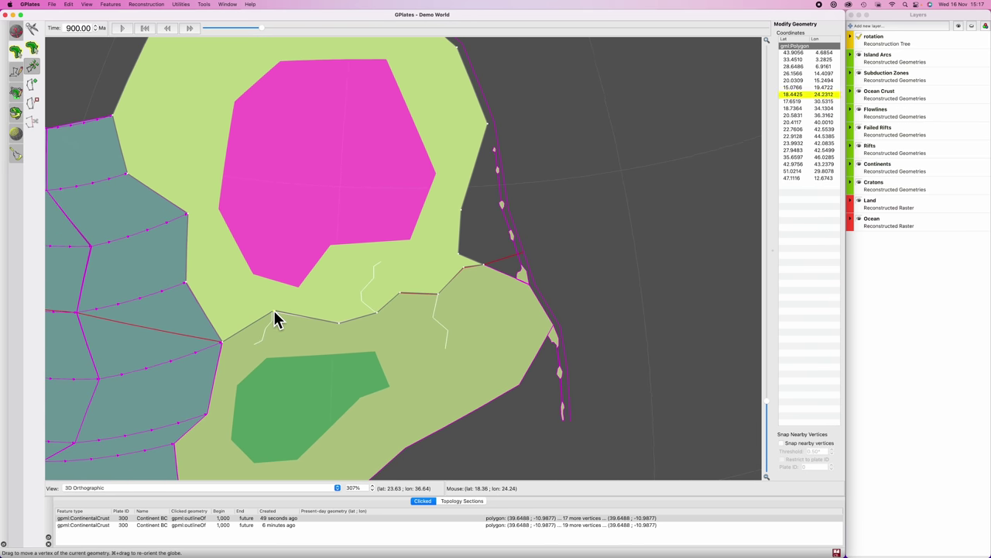
left_click_drag(274, 312, 274, 313)
scroll(401, 340, "down", 2)
left_click_drag(428, 332, 457, 371, "super")
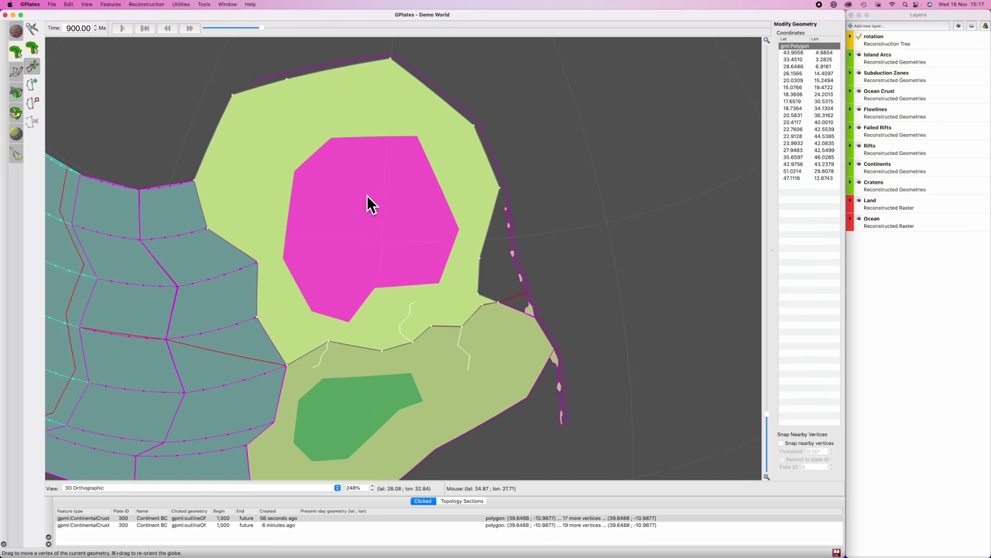
- Rename the northern continent polygon as Continent B and set its time of appearance to 900 Ma
key("f")
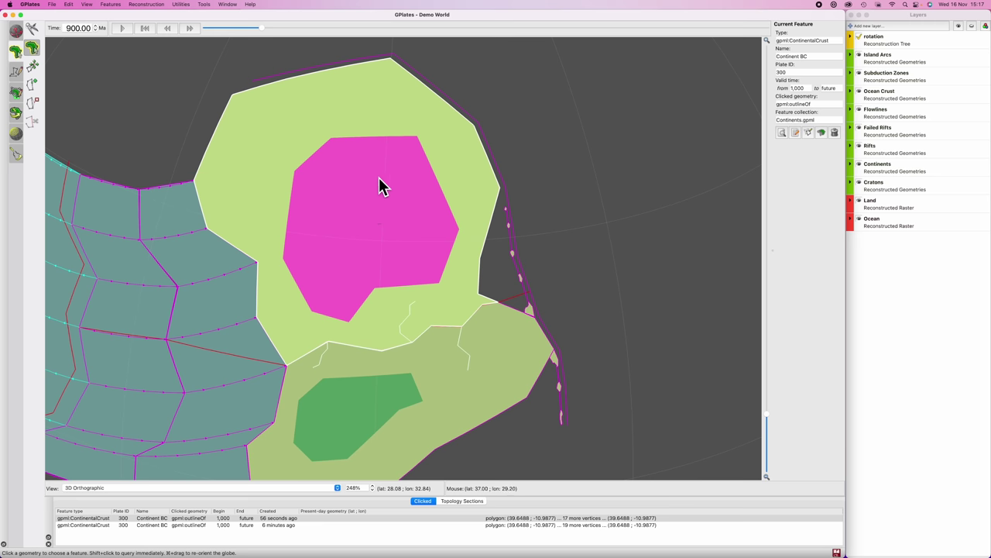
key("super+e")
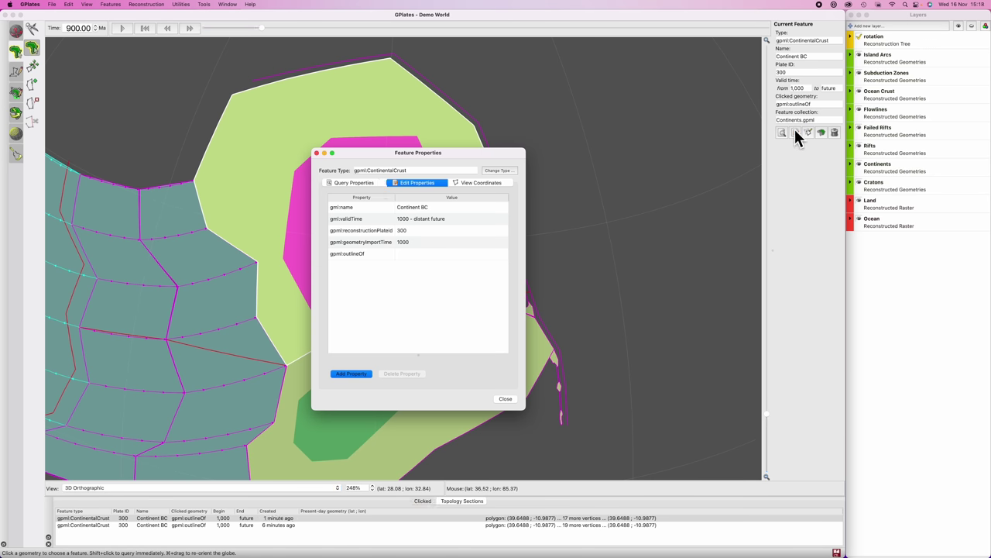
left_click_drag(419, 153, 619, 85)
left_click(610, 141)
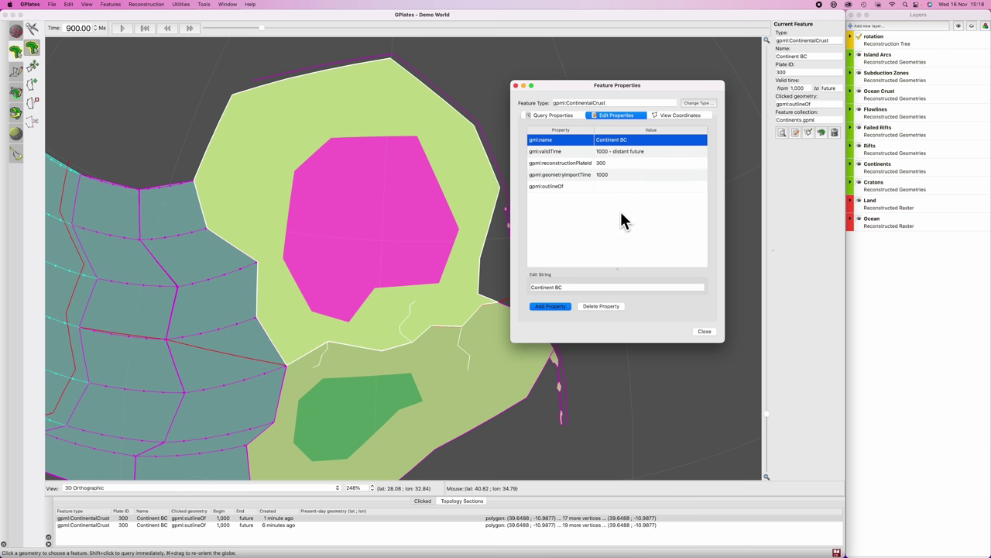
left_click(571, 286)
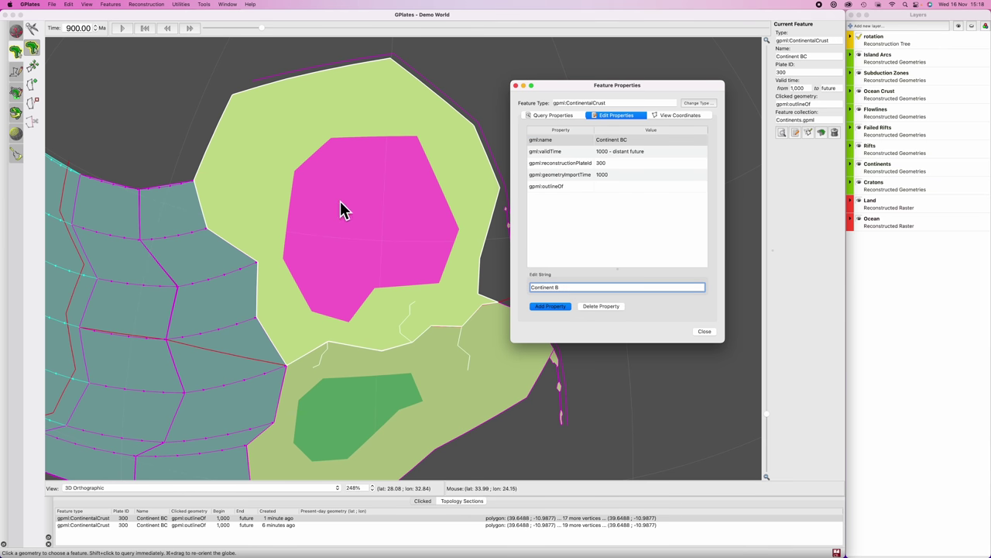
left_click(561, 151)
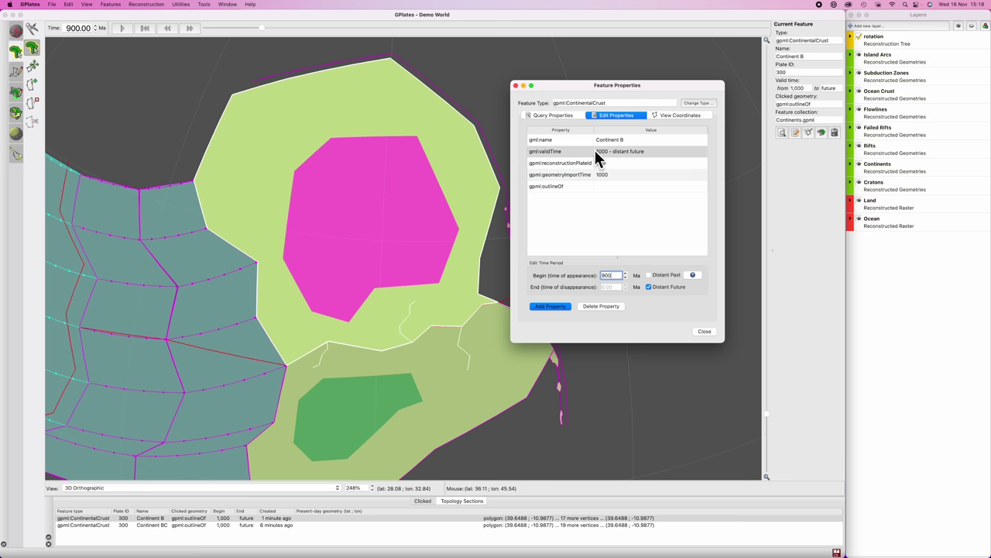
left_click(705, 333)
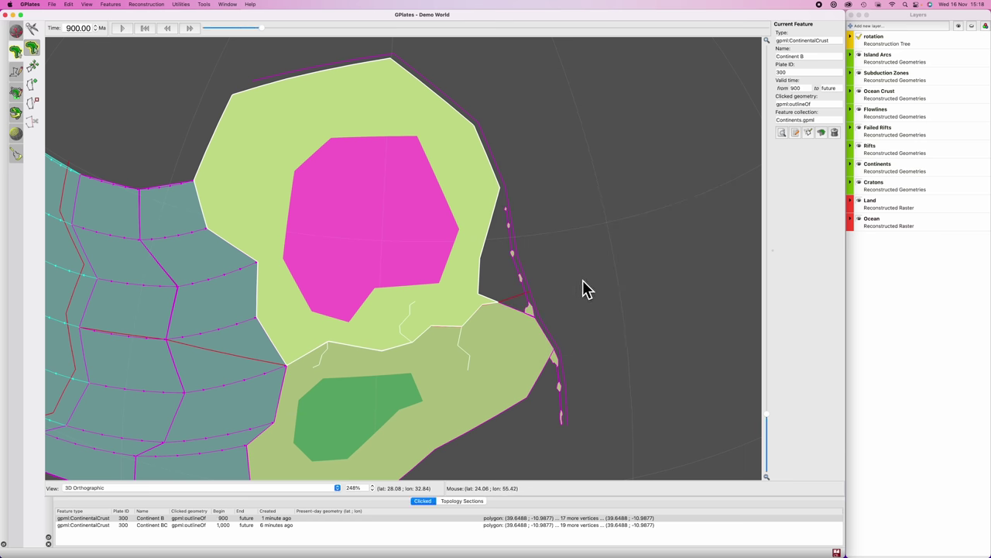
- Clone the original Continent BC polygon again into Continents.gpml
scroll(349, 240, "down", 1)
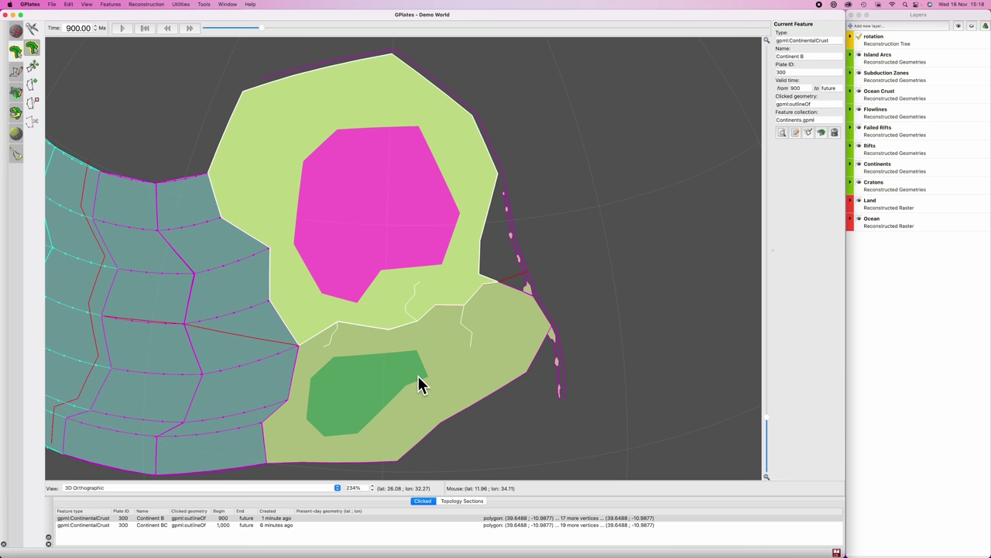
left_click(491, 401)
left_click(823, 133)
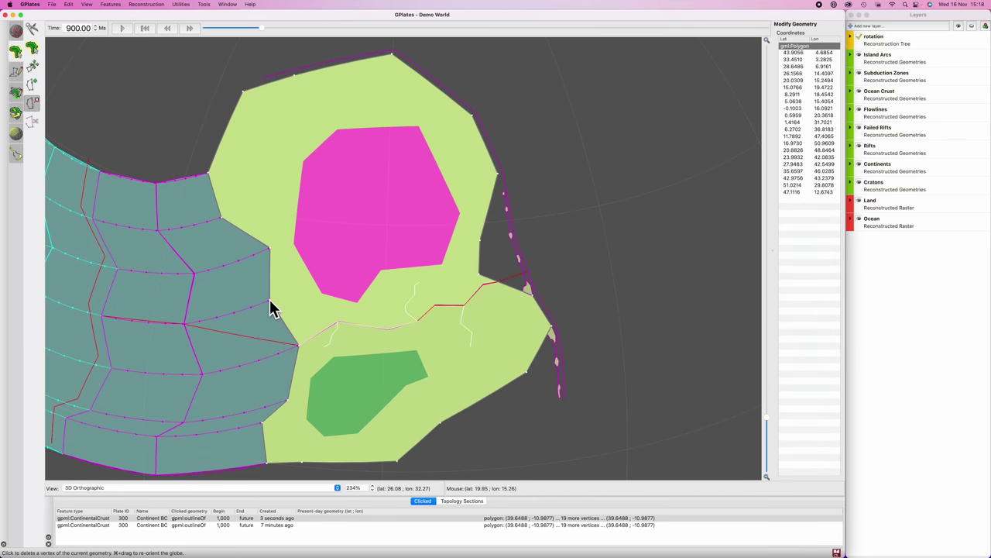
- Move the new clone's northern vertices onto the rift line and insert a vertex near the rift's eastern end
key("v")
left_click_drag(260, 251, 418, 329)
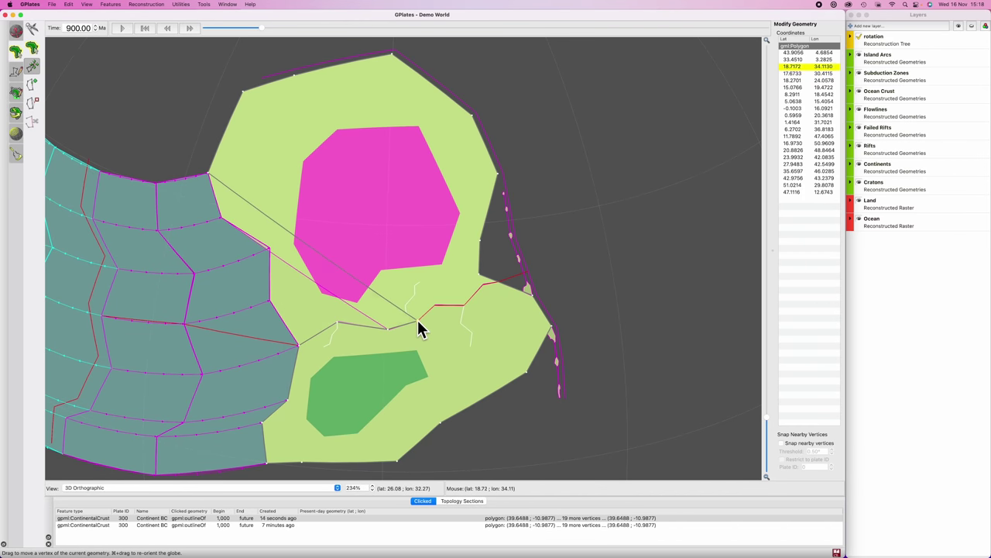
left_click_drag(209, 173, 435, 305)
left_click_drag(243, 92, 464, 305)
left_click_drag(294, 75, 483, 285)
scroll(489, 288, "up", 1)
key("i")
left_click(503, 283)
- Delete the clone's remaining northern and northeastern vertices so that it covers only the land south of the rift
scroll(502, 282, "up", 1)
key("x")
left_click(488, 275)
left_click(489, 237)
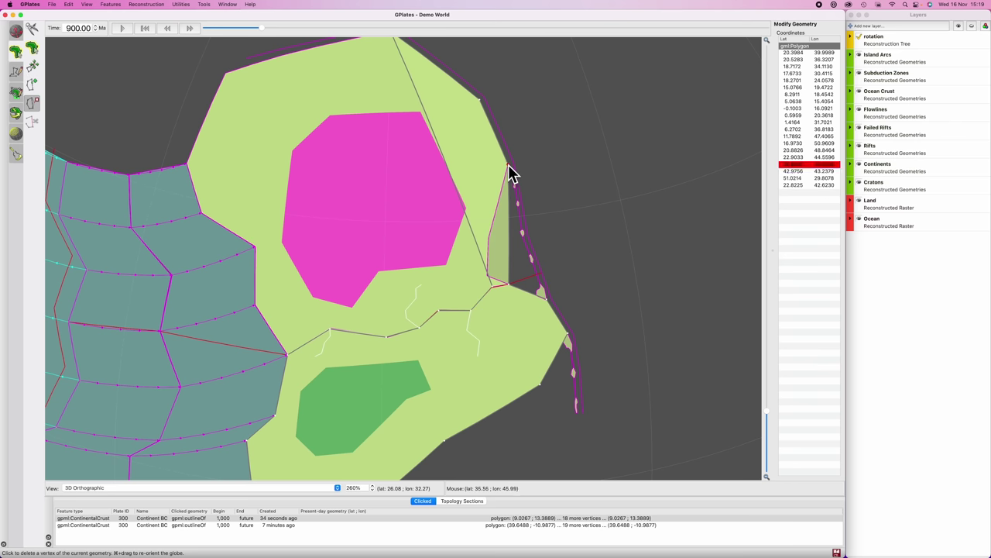
left_click(508, 164)
left_click(480, 100)
left_click_drag(579, 131, 589, 168, "super")
left_click(402, 70)
scroll(644, 259, "down", 3)
- Rename the southern continent polygon as Continent C
key("f")
left_click(795, 132)
left_click_drag(429, 157, 631, 102)
left_click(592, 160)
left_click(584, 305)
key("BackSpace")
- Set Continent C's reconstruction plate ID to 200
left_click(615, 182)
left_click(573, 306)
key("BackSpace")
key("BackSpace")
key("BackSpace")
type("200")
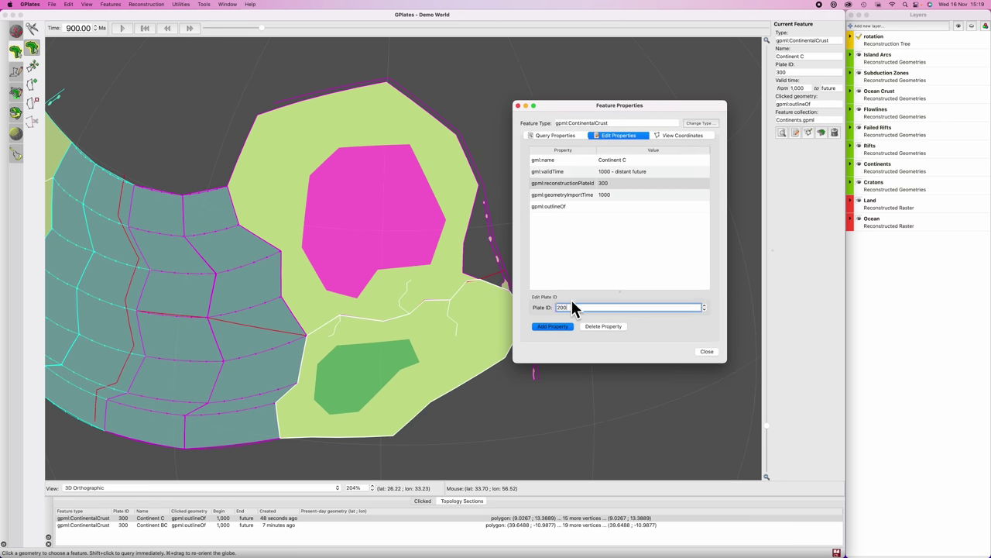
left_click(707, 350)
- Turn off Distant Future for the original Continent BC and set its time of disappearance to 900 Ma
left_click(496, 266)
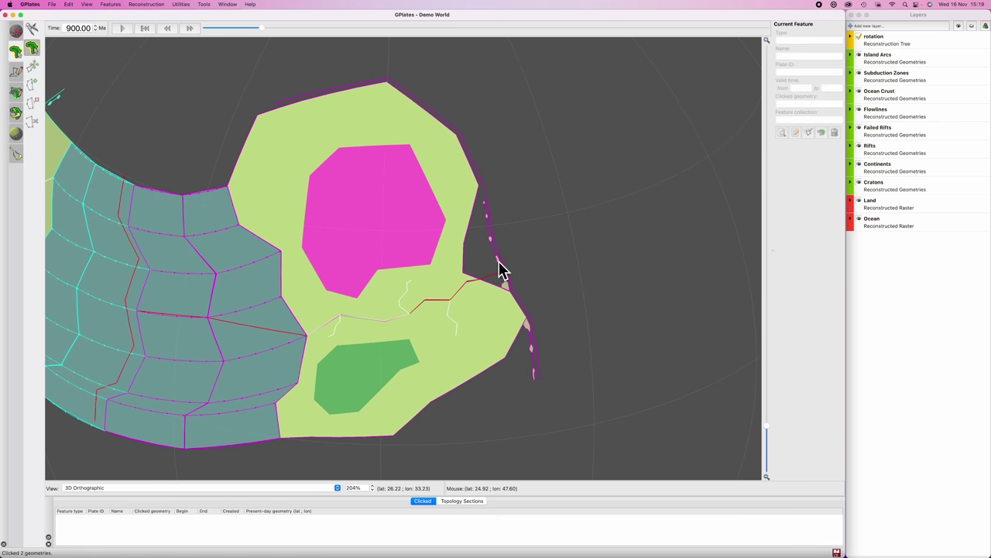
left_click(475, 213)
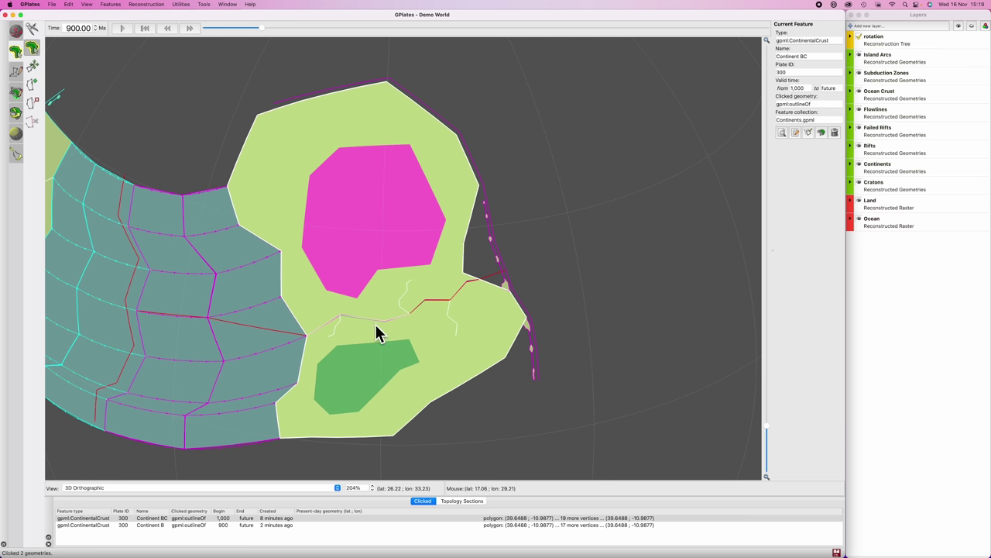
left_click(796, 133)
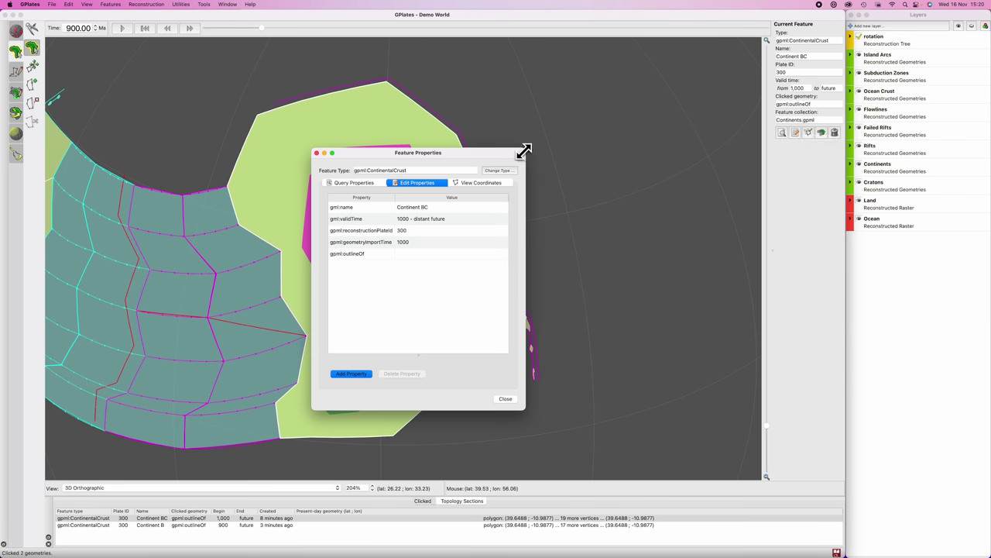
left_click_drag(446, 152, 663, 86)
left_click(642, 152)
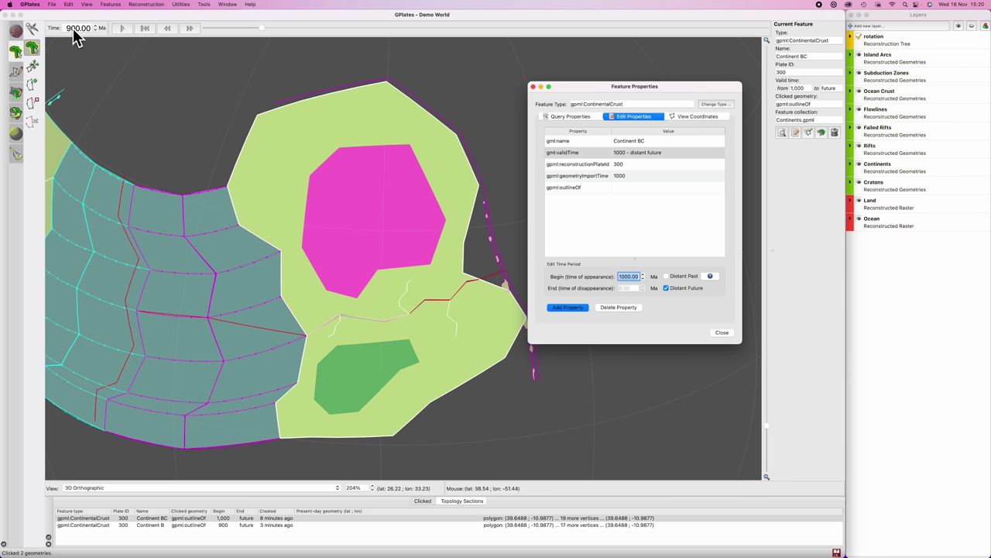
left_click(667, 289)
double_click(634, 287)
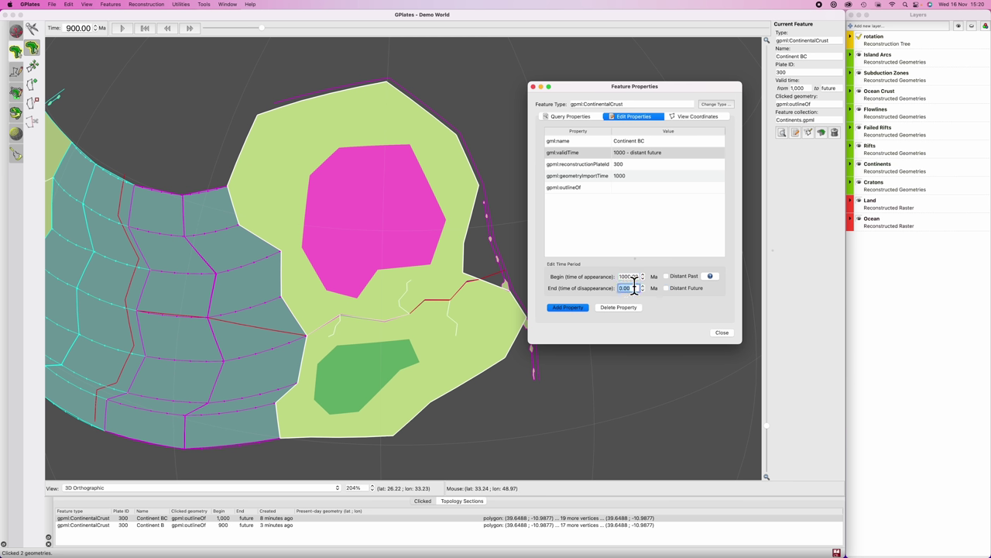
key("Return")
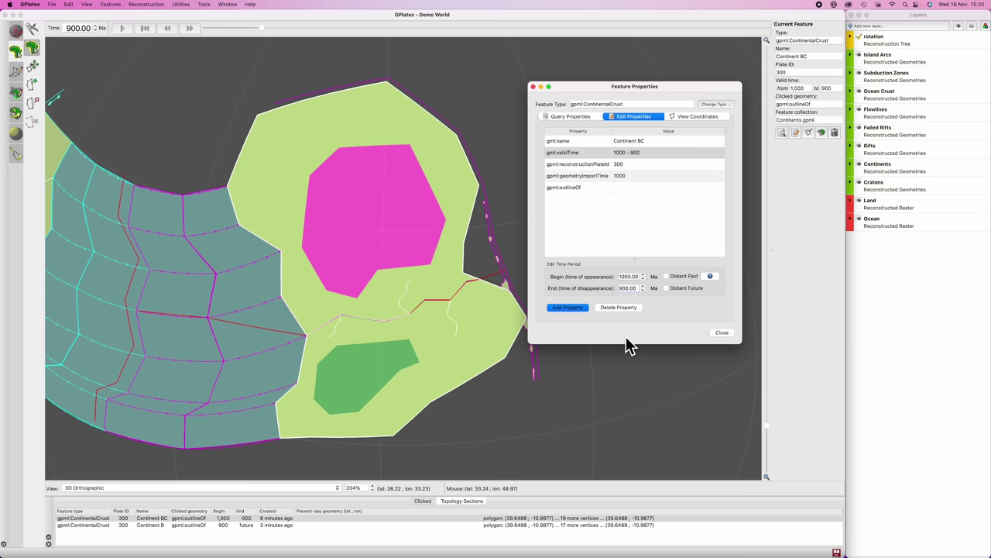
left_click(722, 333)
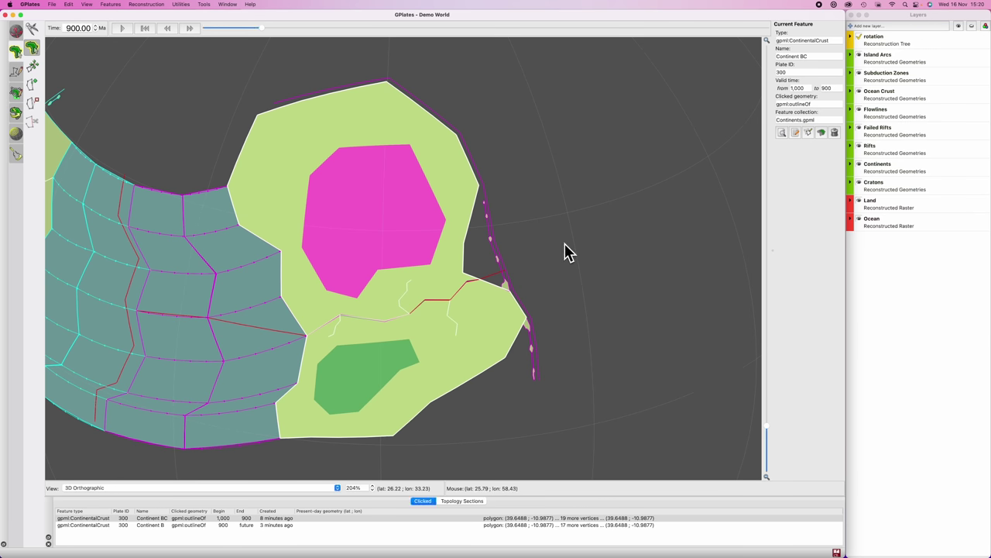
- Check the plate IDs of the three failed rifts branching off the rift between Continents B and C
left_click(408, 300)
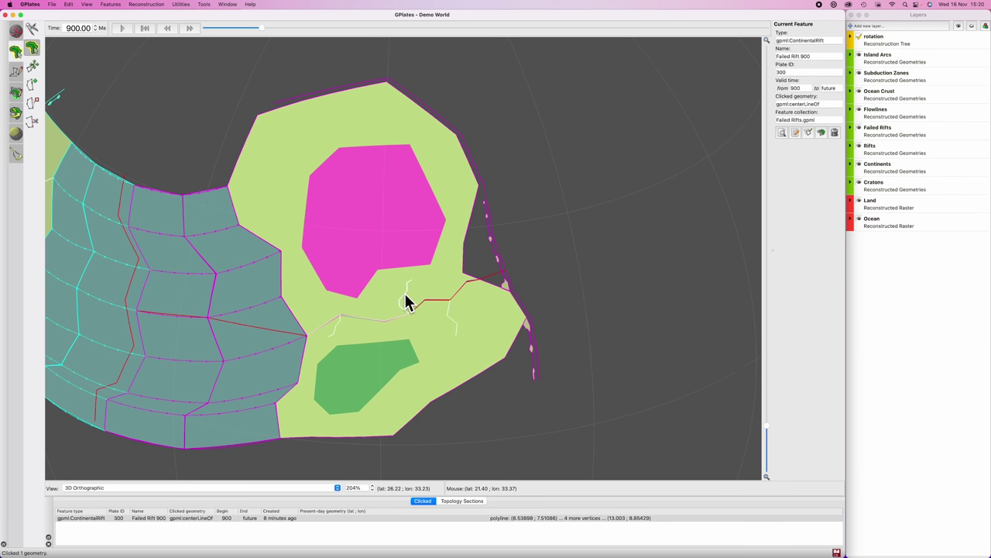
left_click(333, 335)
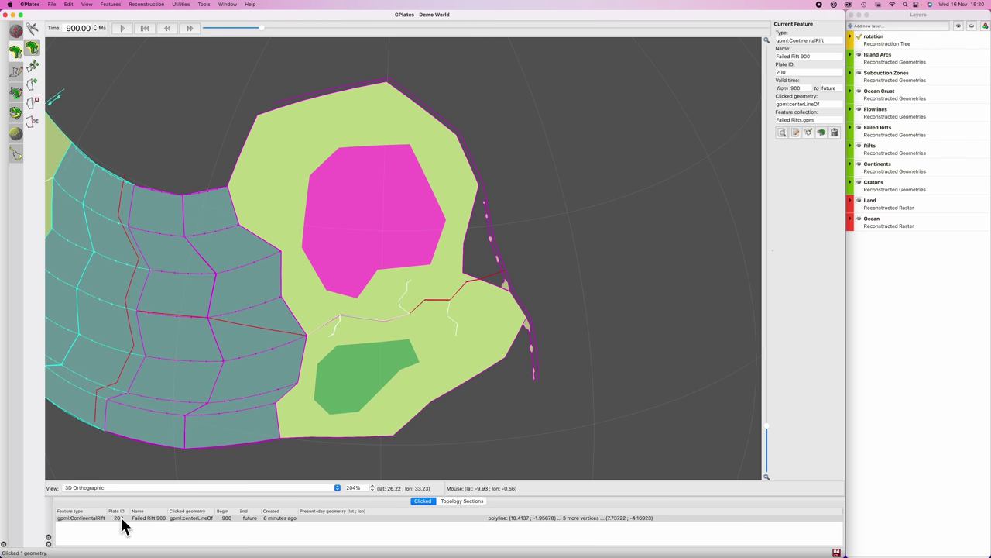
left_click(446, 312)
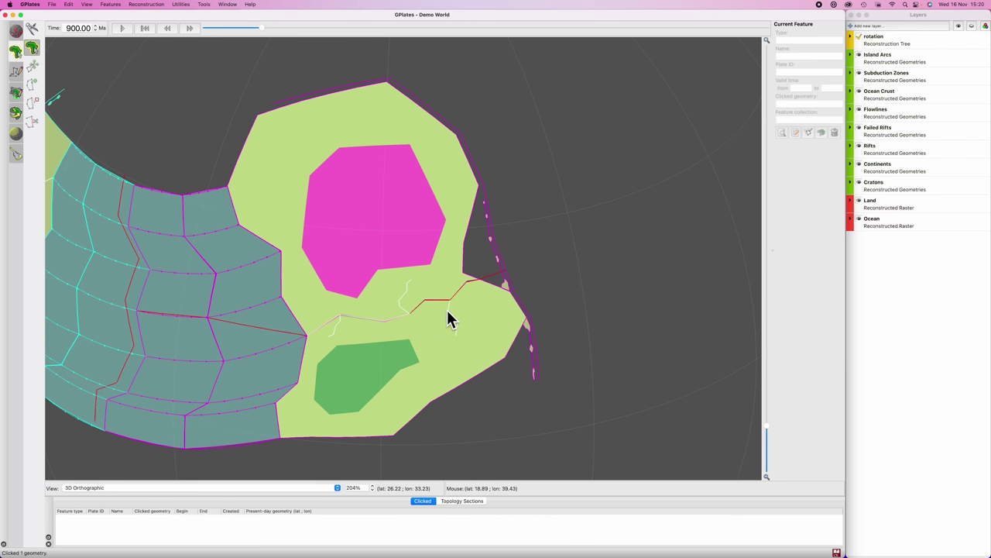
left_click(449, 311)
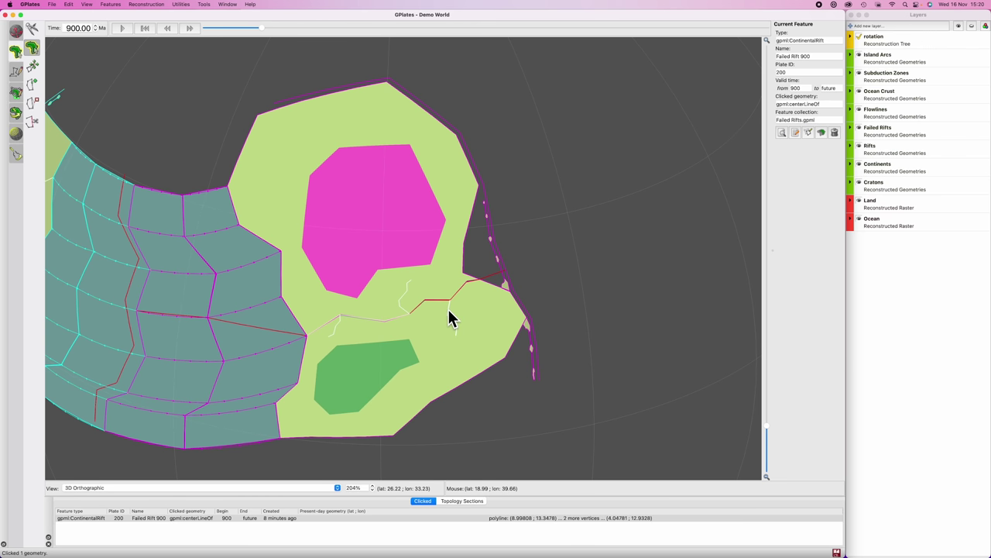
left_click(600, 311)
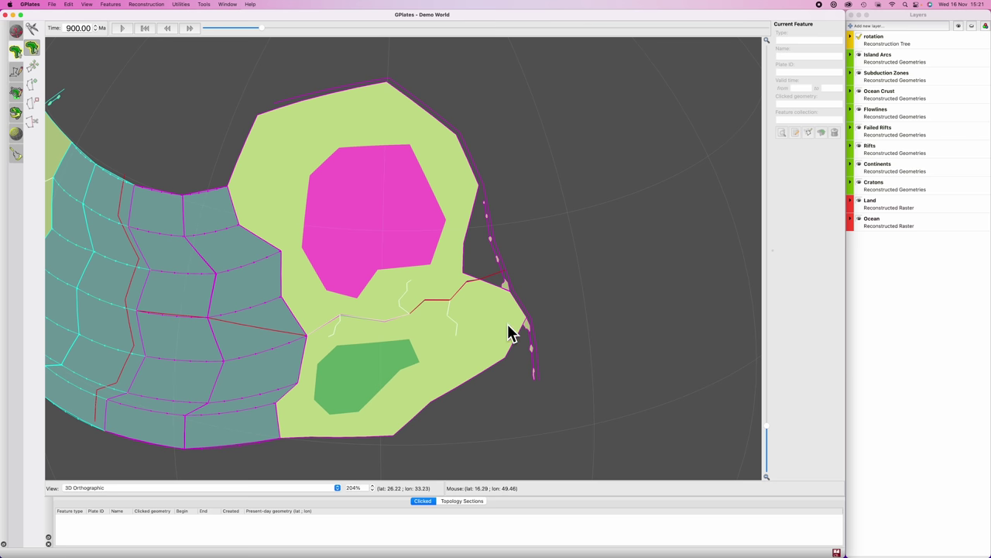
- Clone the Ocean Crust 900 polygon of plate 300 into the Ocean Crust.gpml feature collection
left_click_drag(204, 305, 325, 281, "super")
left_click_drag(173, 319, 275, 331, "super")
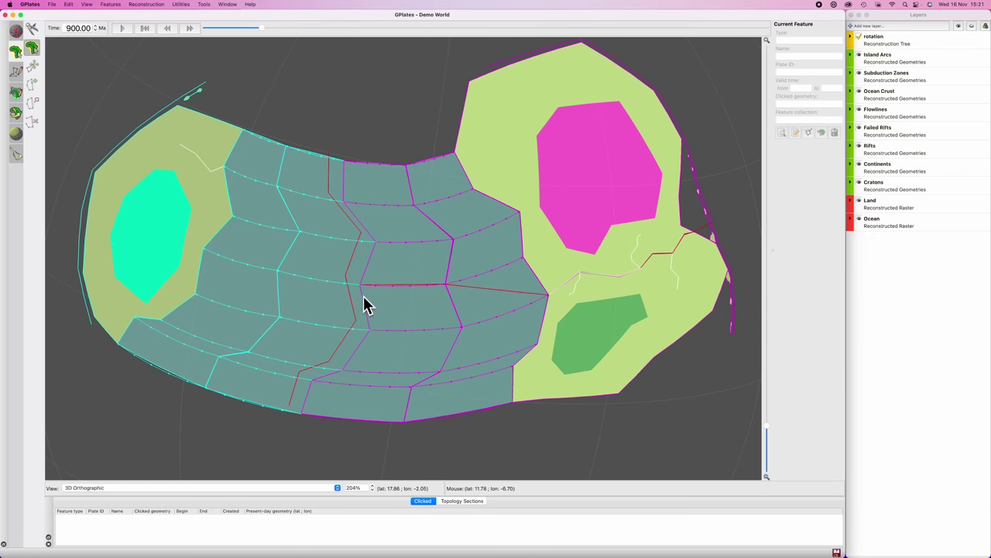
left_click(376, 170)
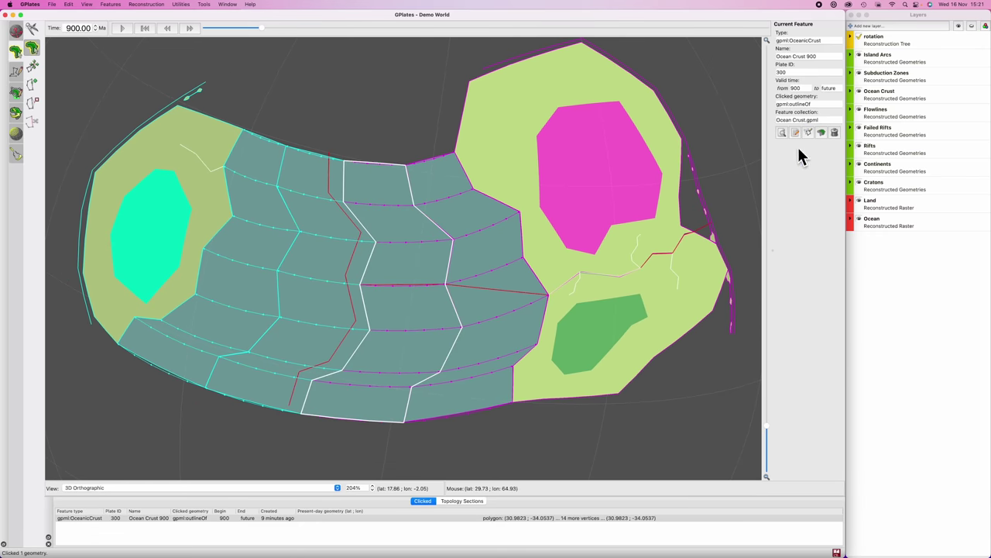
left_click(821, 132)
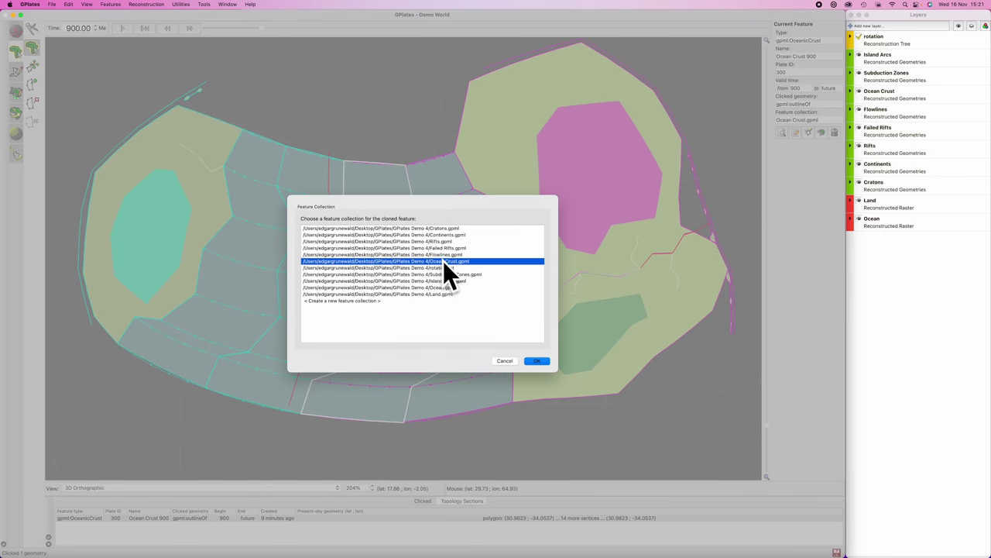
left_click(533, 362)
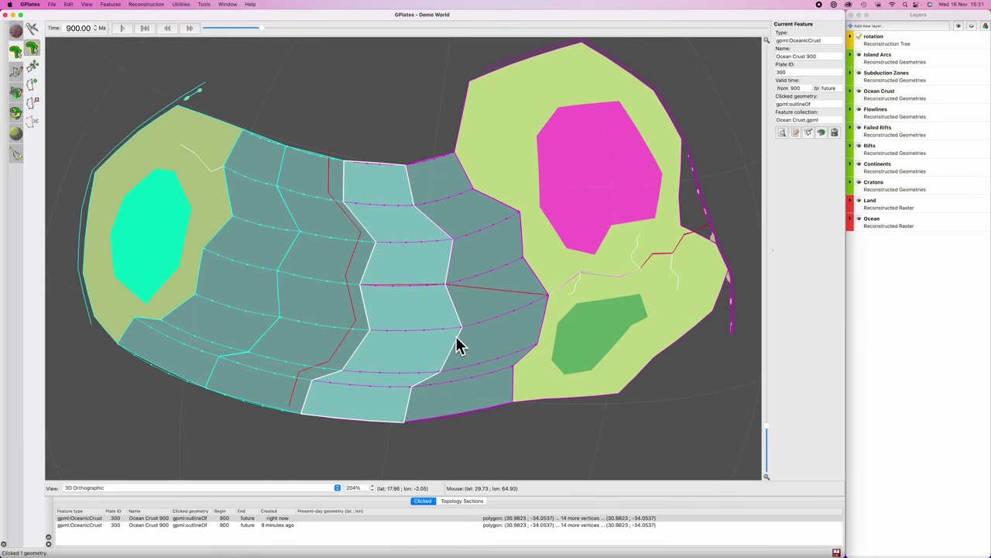
- Delete the cloned Ocean Crust 900 polygon's vertices south of the rift line, keeping only its northern part
key("x")
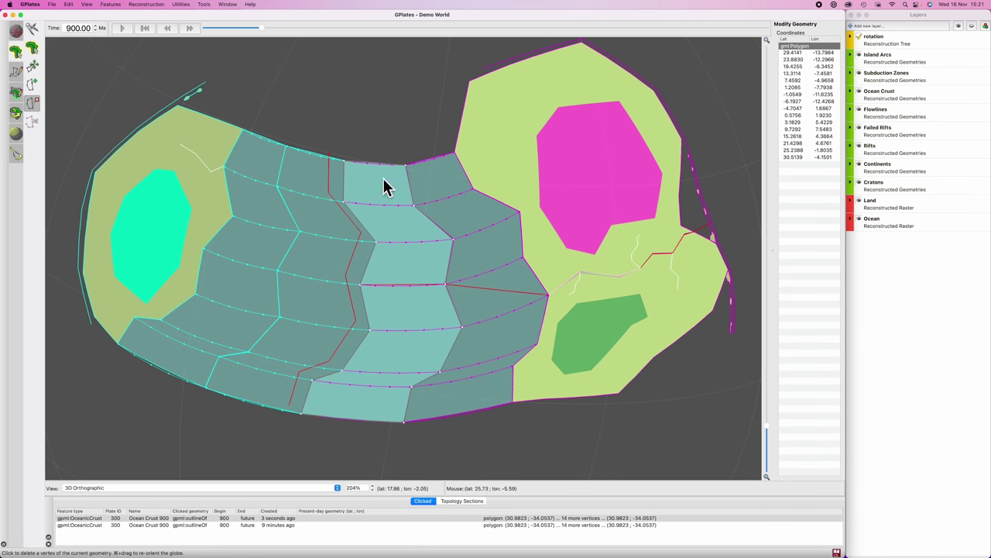
left_click(302, 413)
left_click(312, 380)
left_click(343, 370)
left_click(405, 422)
left_click(412, 386)
left_click(439, 372)
left_click(462, 327)
left_click(370, 329)
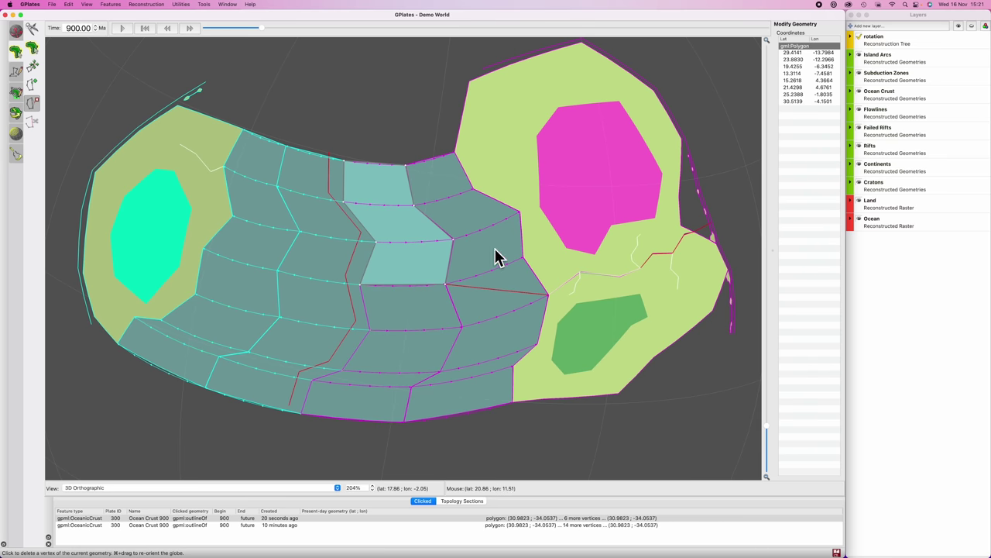
key("f")
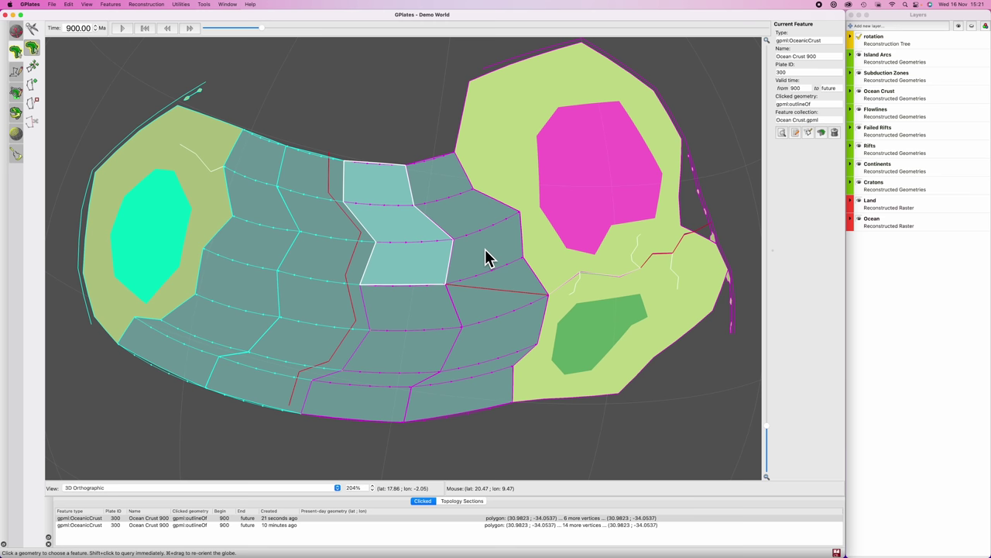
- Select the full Ocean Crust 900 polygon of plate 300 and make another clone of it in Ocean Crust.gpml
left_click(358, 358)
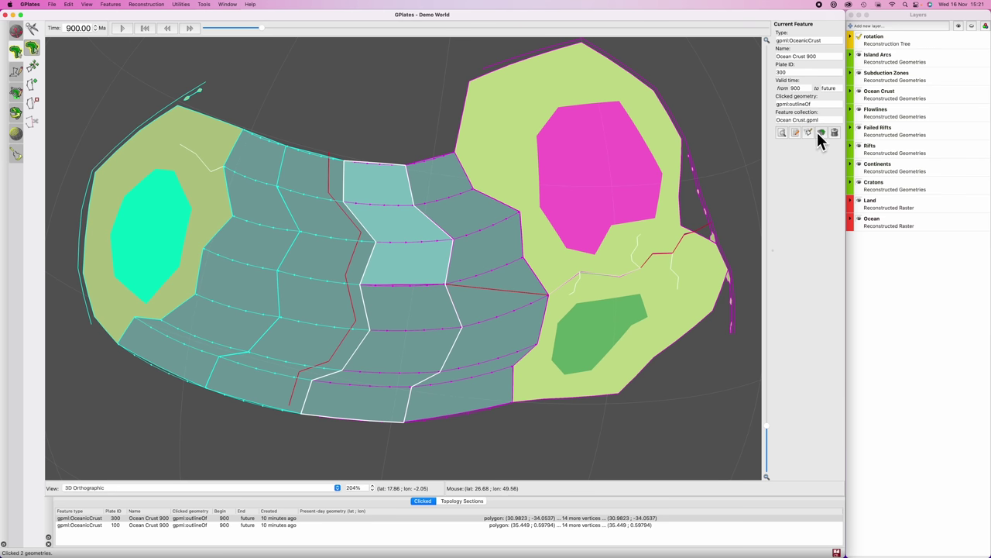
left_click(819, 133)
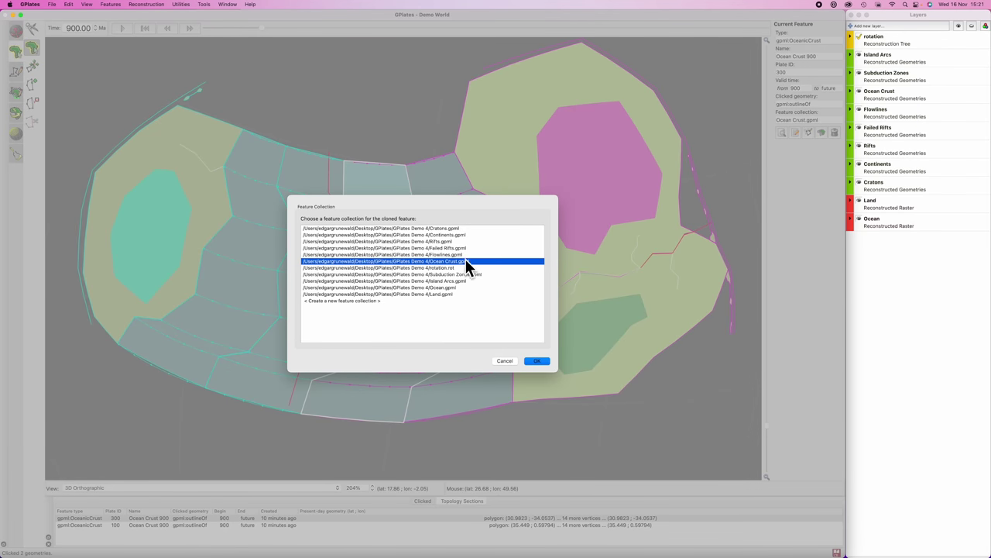
left_click(537, 361)
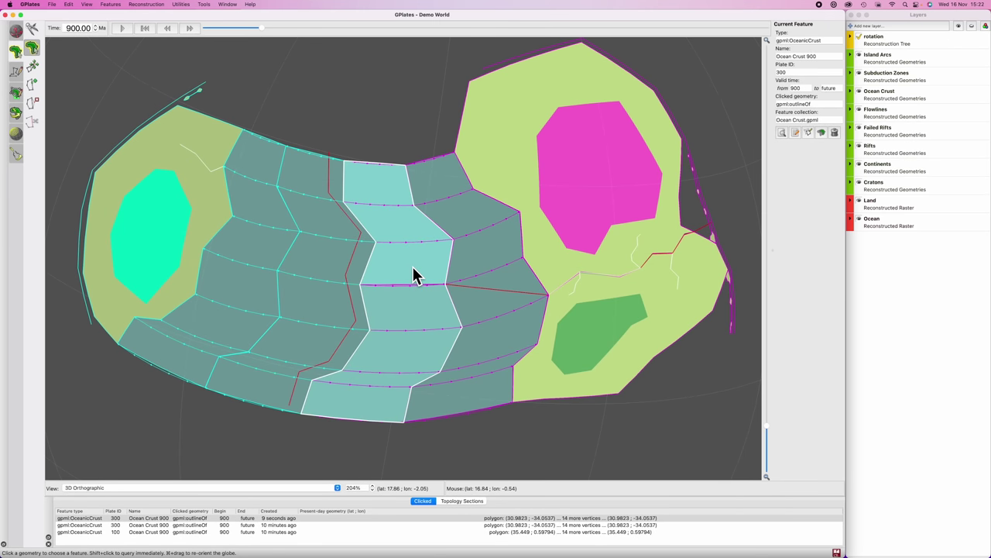
- Delete the second Ocean Crust 900 clone's vertices north of the rift line, keeping only its southern part
key("x")
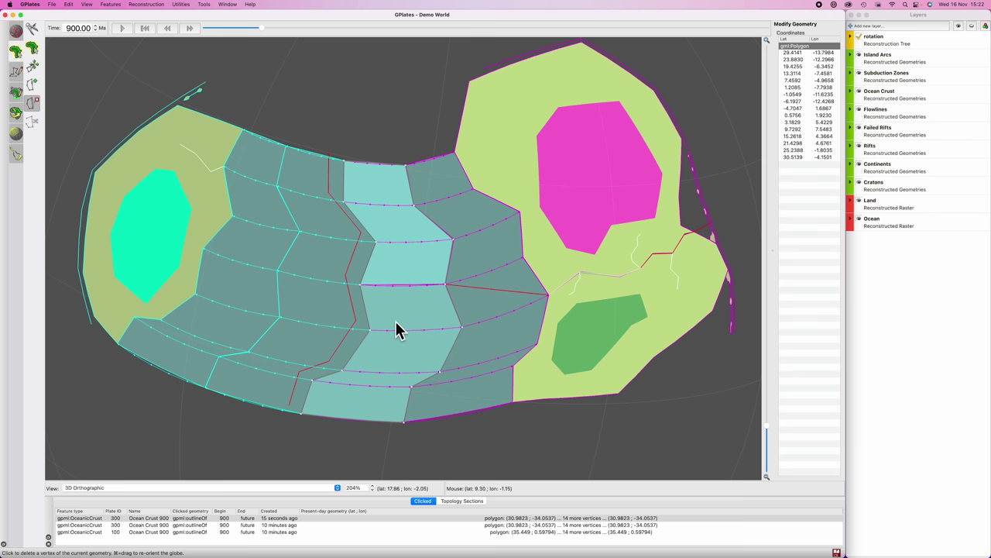
left_click(343, 202)
left_click(344, 161)
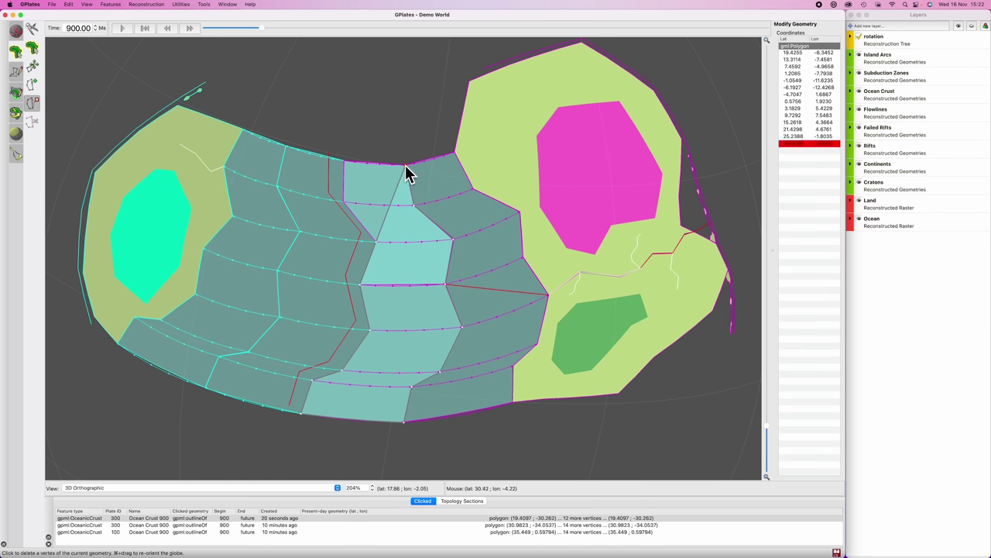
left_click(405, 165)
left_click(413, 206)
left_click(453, 240)
key("f")
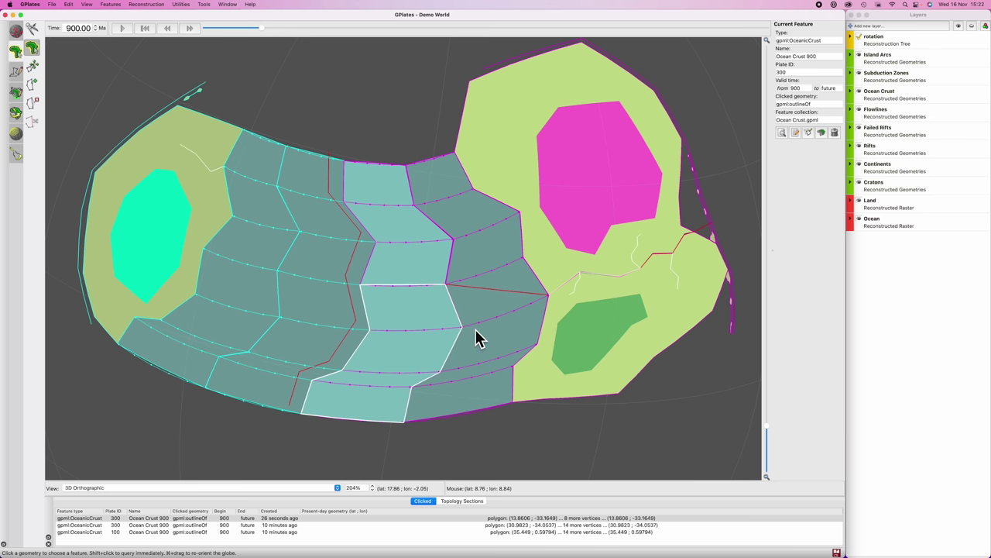
- Set the reconstruction plate ID of the southern Ocean Crust 900 piece to 200
left_click(794, 133)
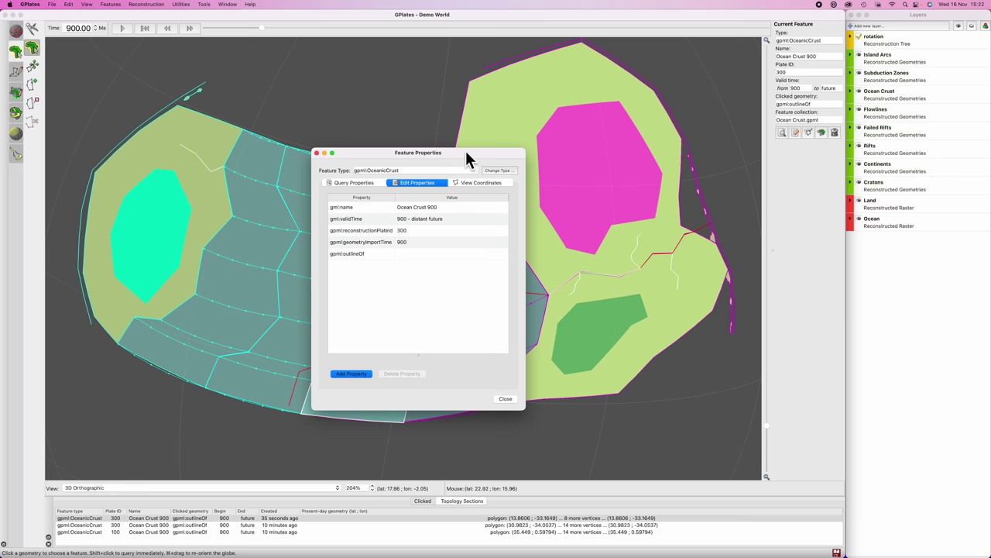
left_click_drag(465, 152, 626, 118)
left_click(560, 195)
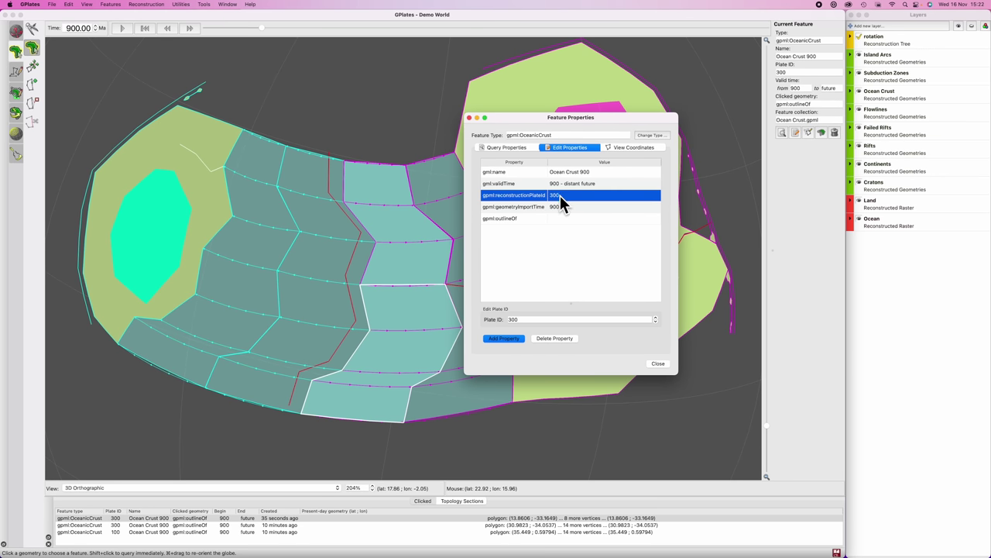
left_click(527, 320)
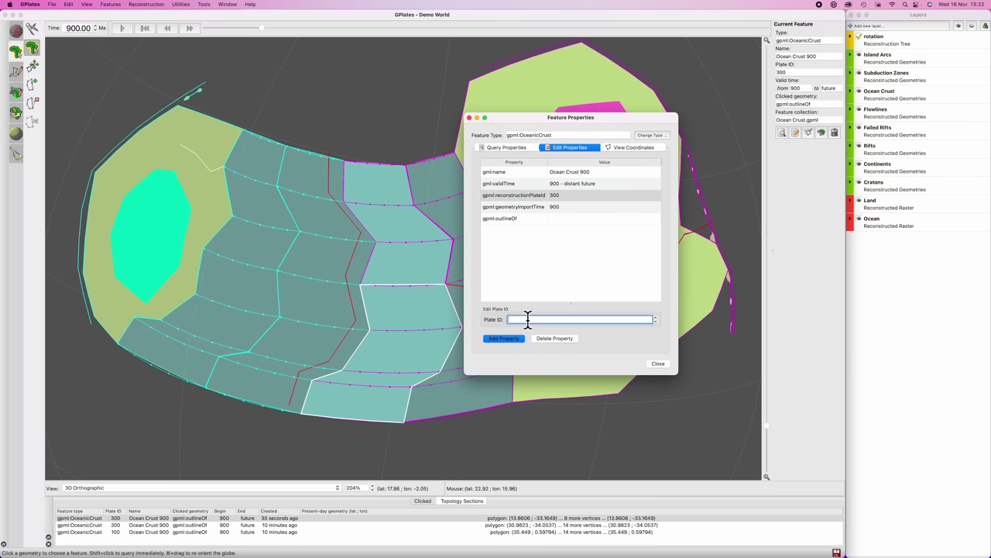
type("200")
left_click(660, 364)
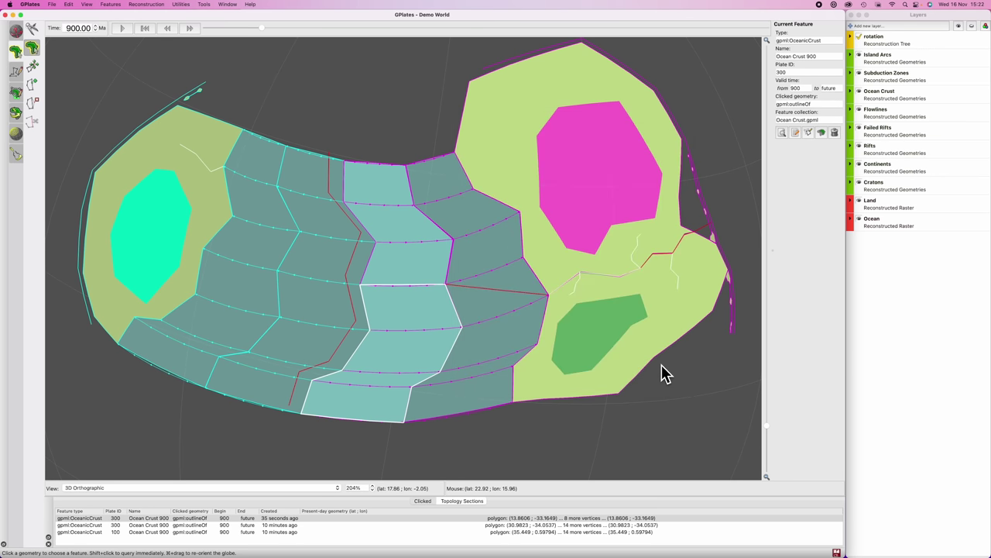
- Delete the original undivided Ocean Crust 900 polygon of plate 300
left_click(519, 427)
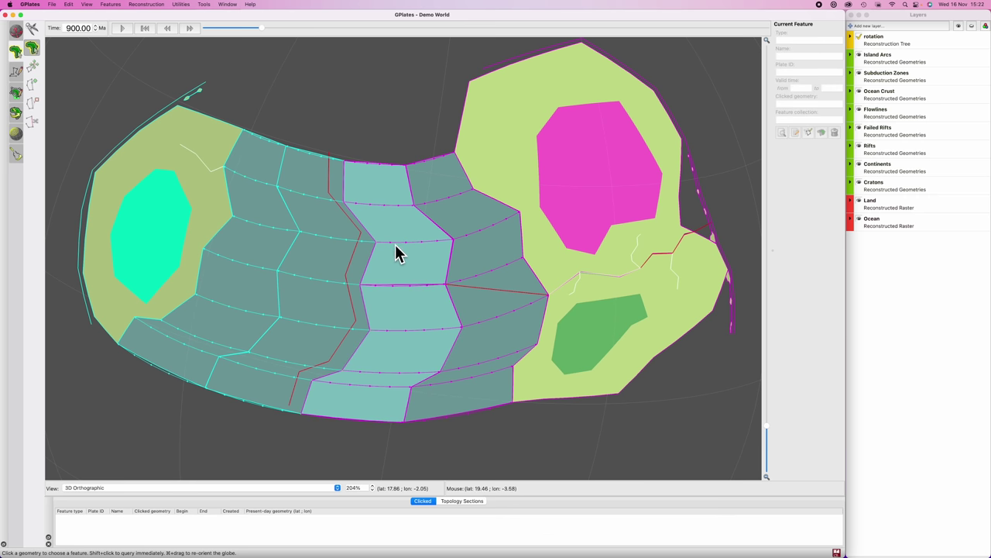
left_click(374, 169)
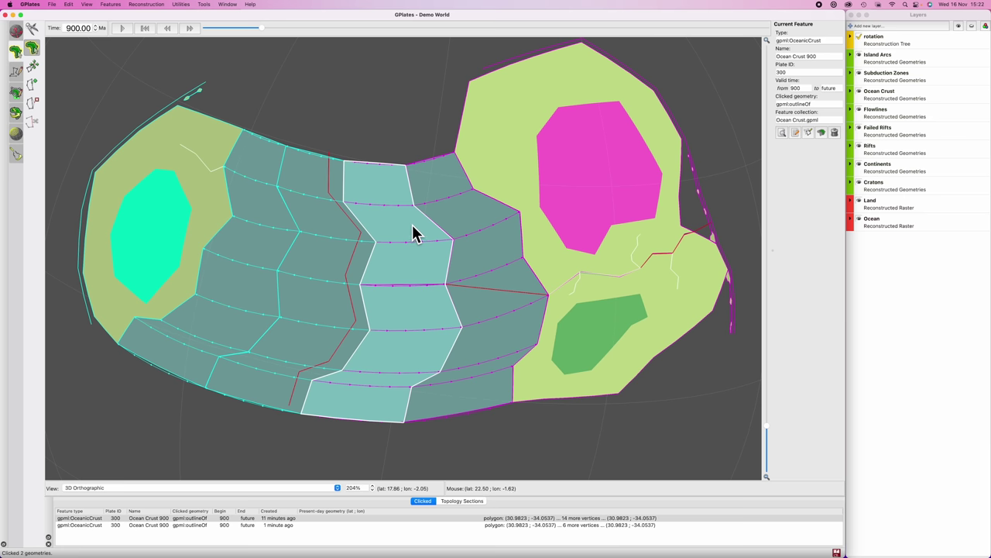
left_click(835, 133)
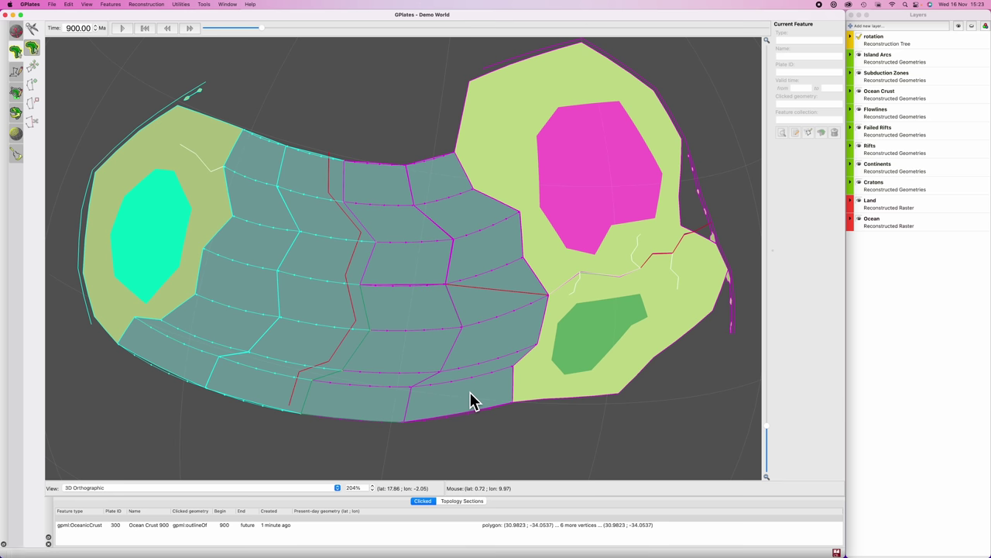
- Clone the plate 300 Ocean Crust 950 polygon into Ocean Crust.gpml and trim the clone to its part north of the rift line
left_click_drag(468, 279, 412, 295, "super")
left_click(378, 172)
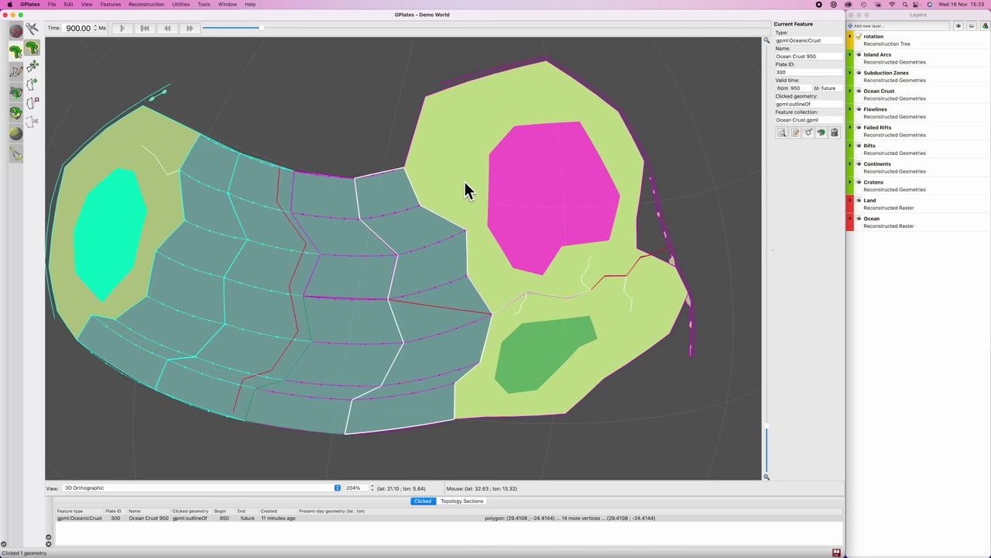
left_click(821, 132)
left_click(537, 361)
key("x")
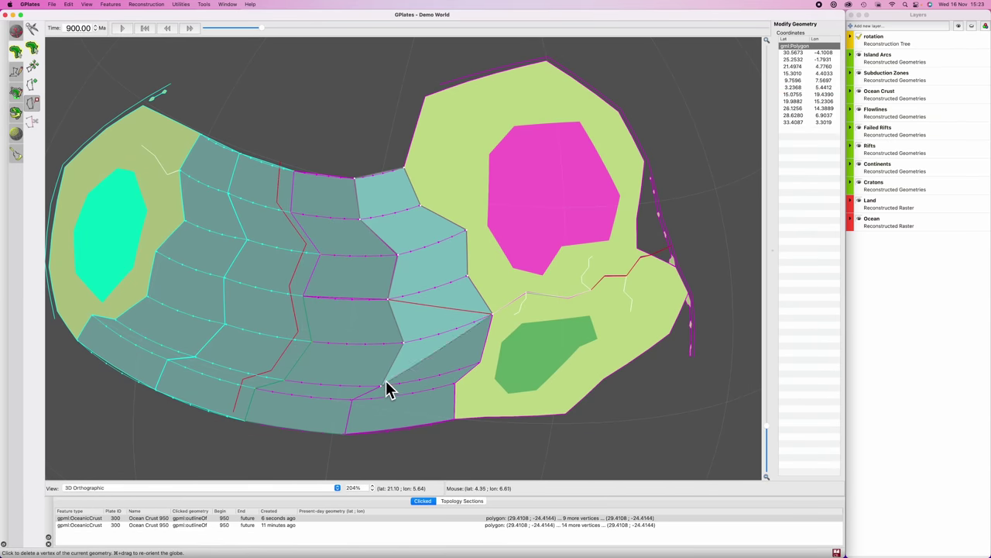
key("f")
- Select the full Ocean Crust 950 polygon of plate 300 and make another clone of it in Ocean Crust.gpml
left_click(415, 435)
key("x")
key("f")
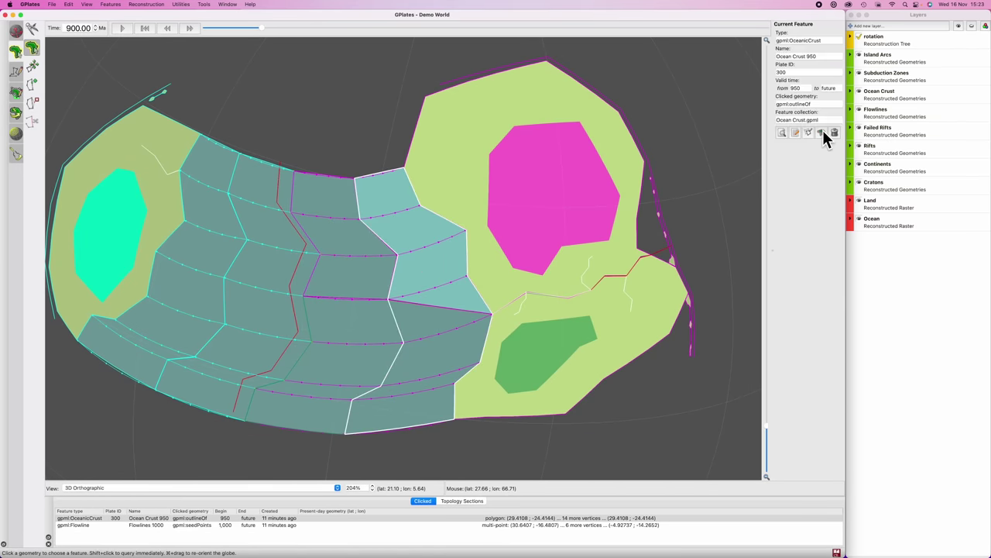
left_click(821, 133)
left_click(537, 361)
- Delete the second Ocean Crust 950 clone's vertices north of the rift line, keeping only its southern part
key("x")
left_click(355, 178)
left_click(403, 170)
left_click(360, 219)
left_click(418, 205)
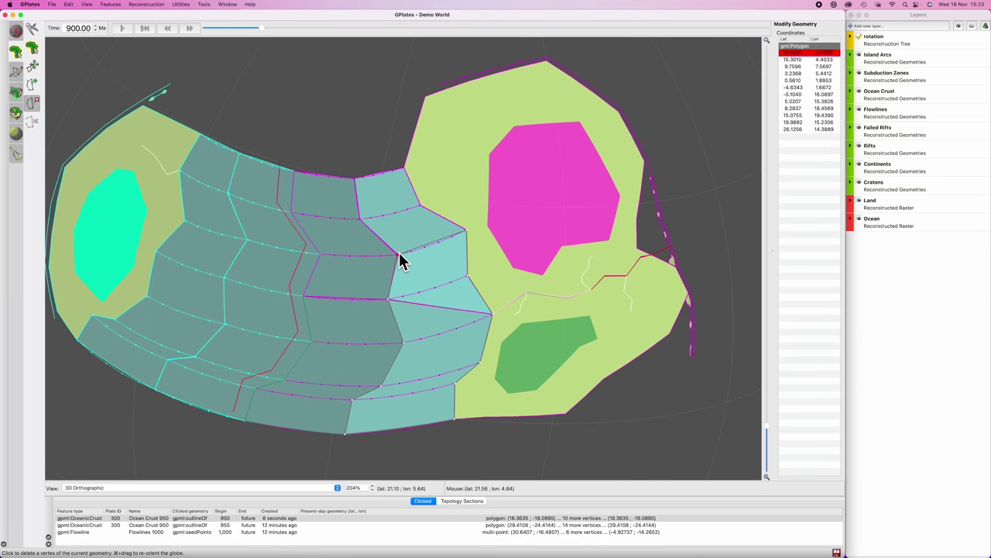
left_click(396, 254)
left_click(467, 275)
left_click(466, 230)
key("f")
- Set the southern Ocean Crust 950 piece's plate ID to 200 and delete the original undivided polygon
left_click(794, 132)
left_click(412, 231)
left_click(397, 353)
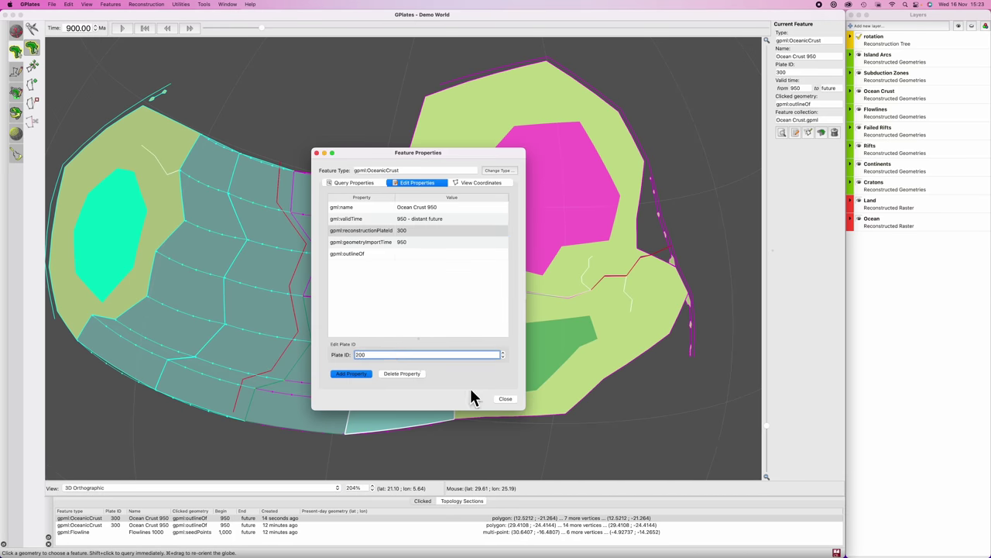
left_click(506, 398)
left_click(418, 264)
left_click(835, 131)
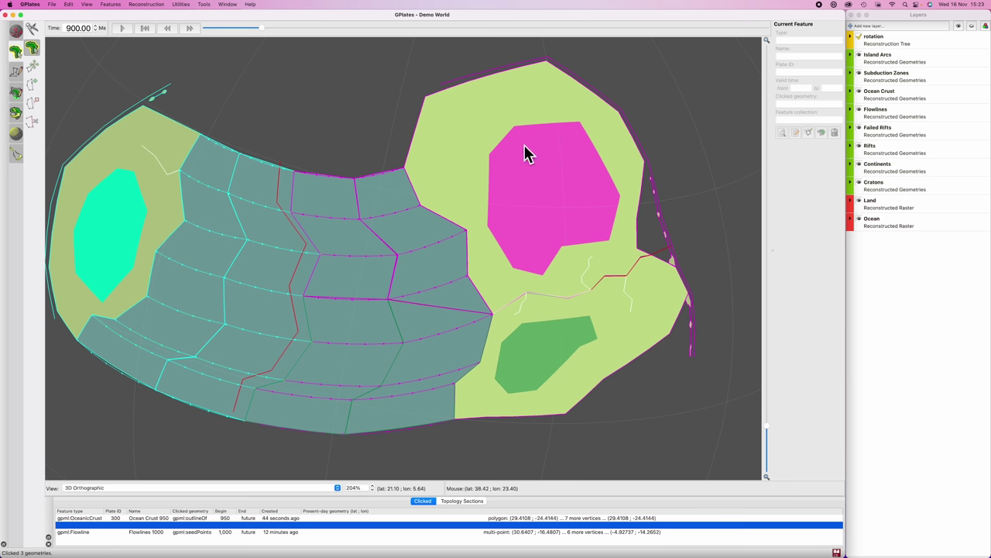
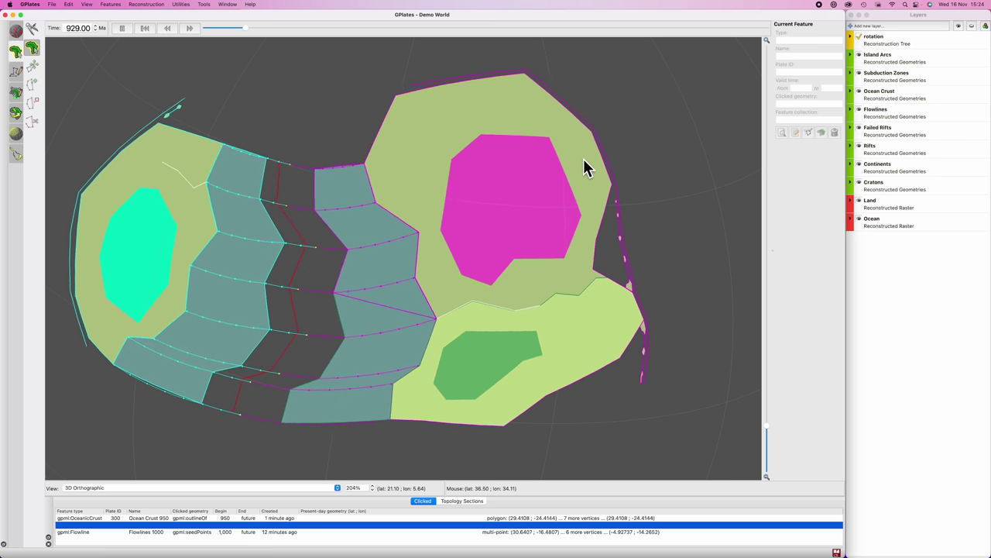
- Check the split continents back to about 953 Ma in the reconstruction and return to 900 Ma
left_click(123, 30)
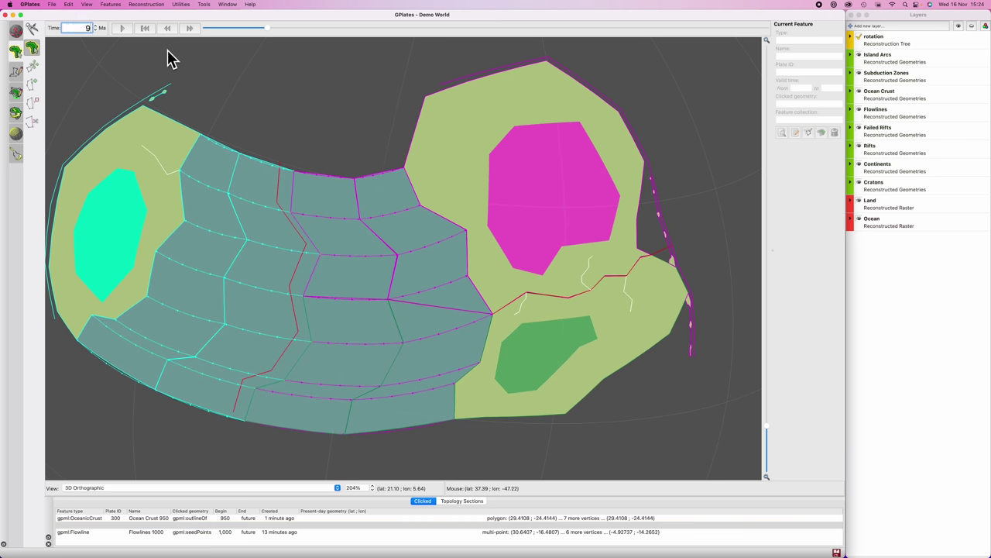
left_click(663, 260)
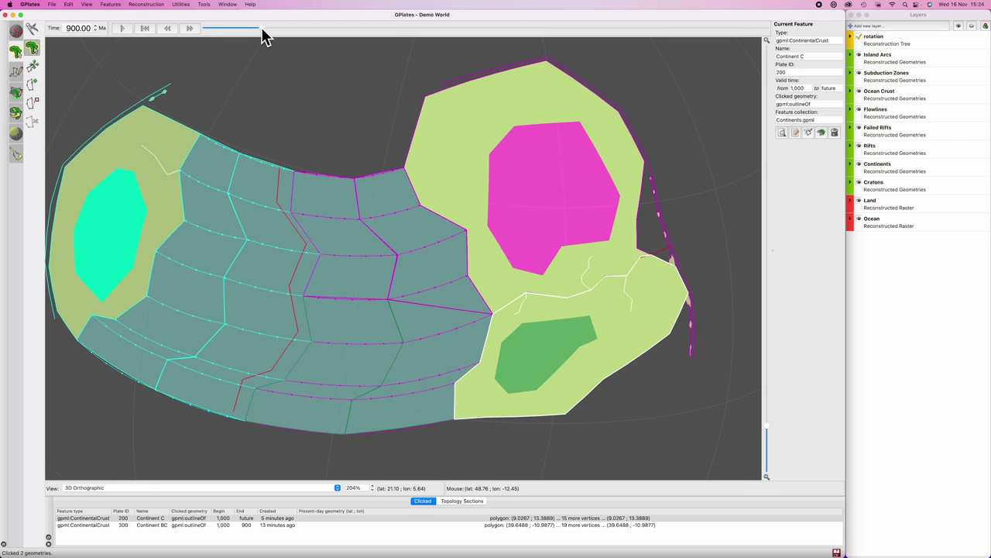
left_click_drag(262, 34, 233, 34)
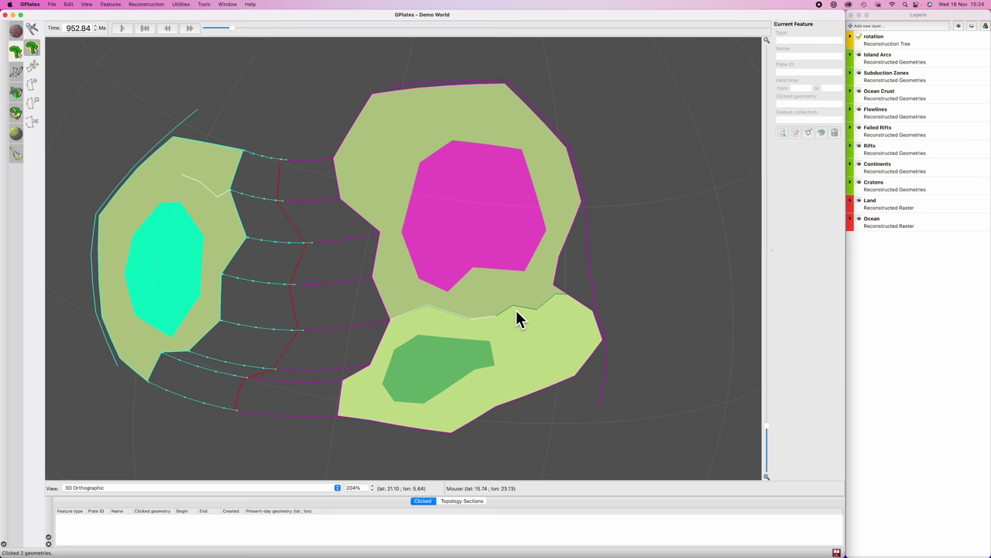
double_click(90, 29)
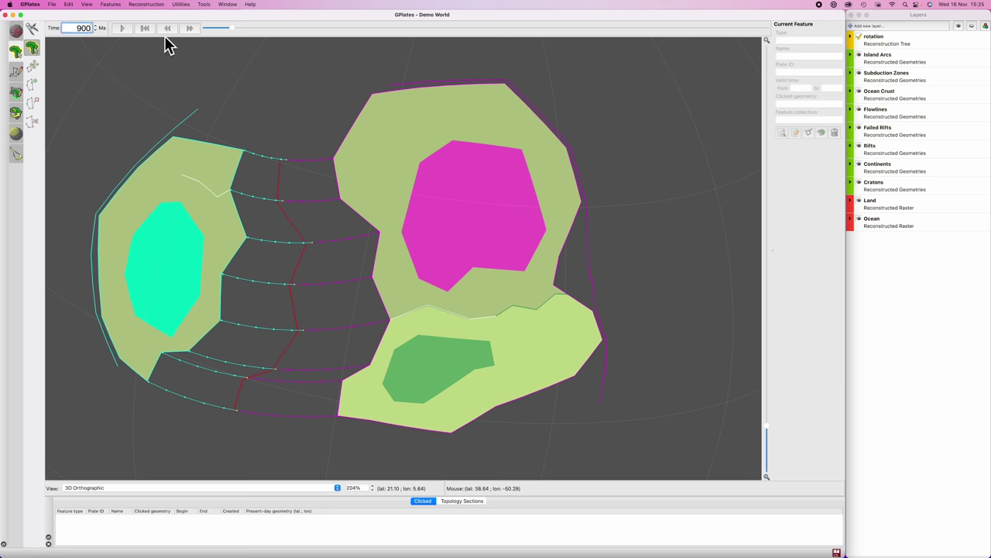
type("900")
key("Return")
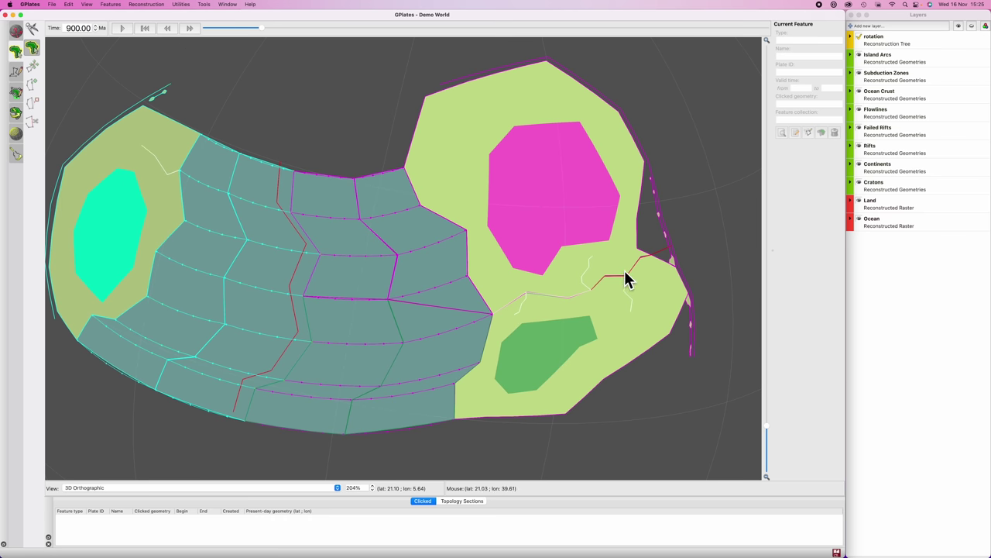
- Set Continent C's time of appearance to 900 Ma
left_click(664, 268)
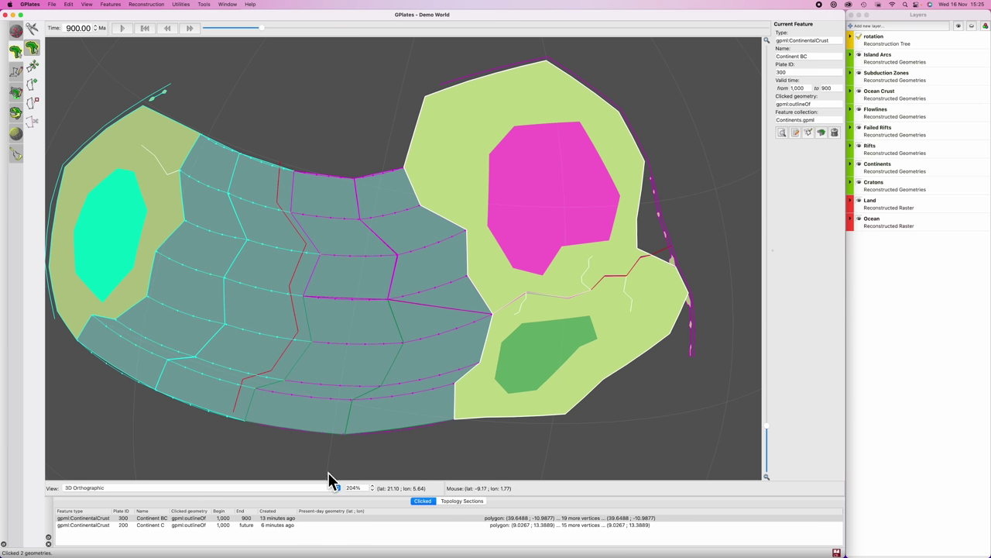
left_click(152, 525)
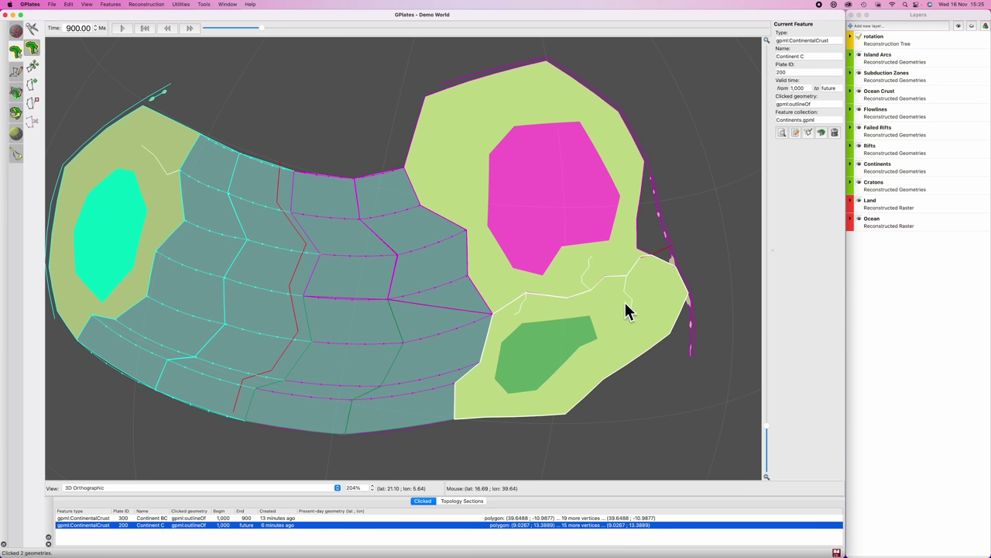
left_click(795, 132)
left_click_drag(436, 153, 774, 69)
left_click(677, 147)
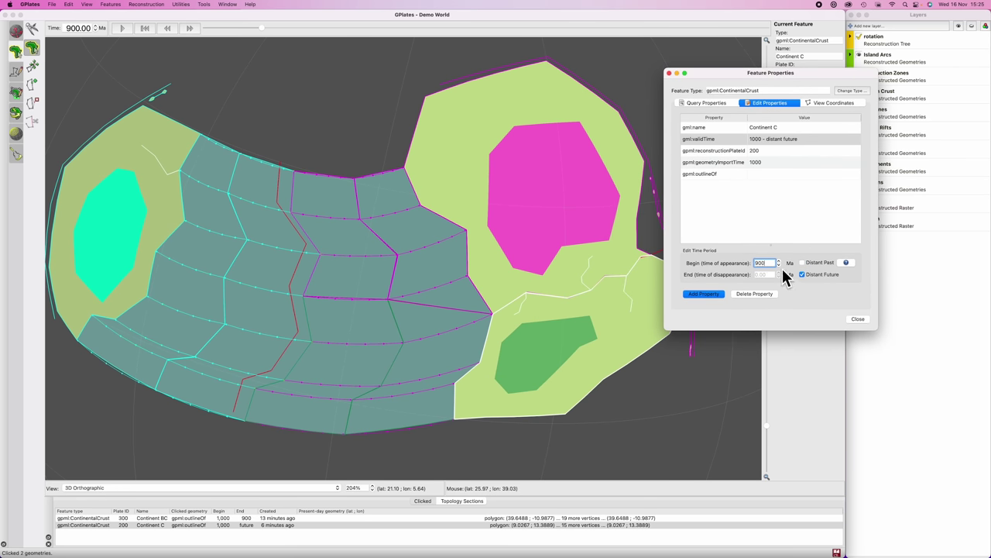
key("Return")
left_click(858, 319)
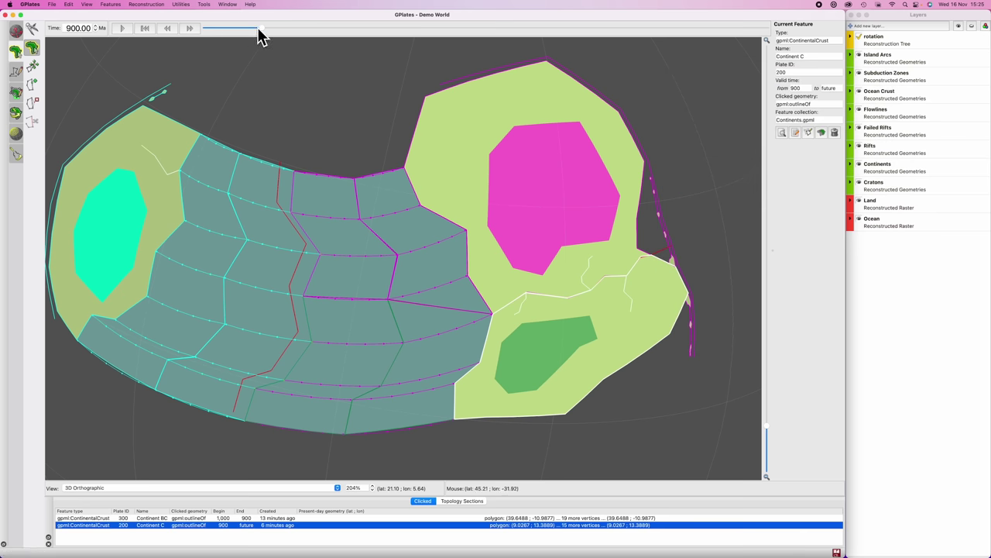
- Replay the reconstruction from an earlier time to check the change from Continent BC to Continent C
left_click_drag(258, 30, 193, 31)
left_click(122, 28)
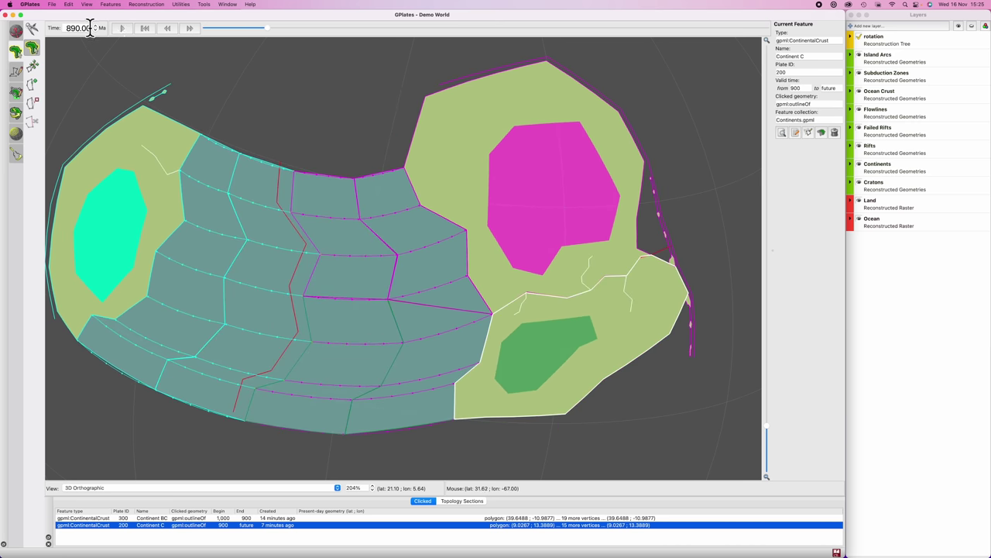
- Clone the Island Arc 950 feature that crosses the eastern end of the rift
scroll(608, 249, "up", 3)
scroll(588, 279, "up", 3)
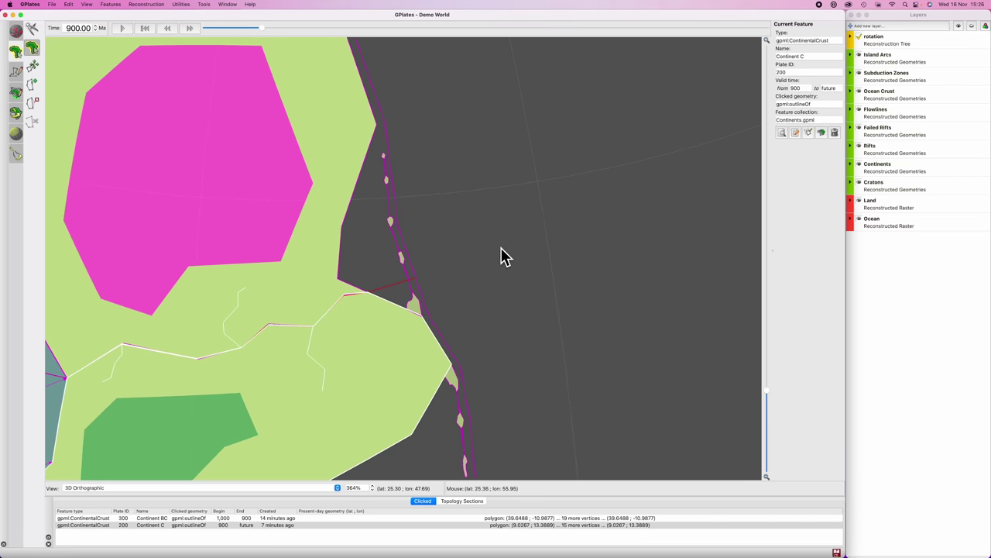
left_click(401, 265)
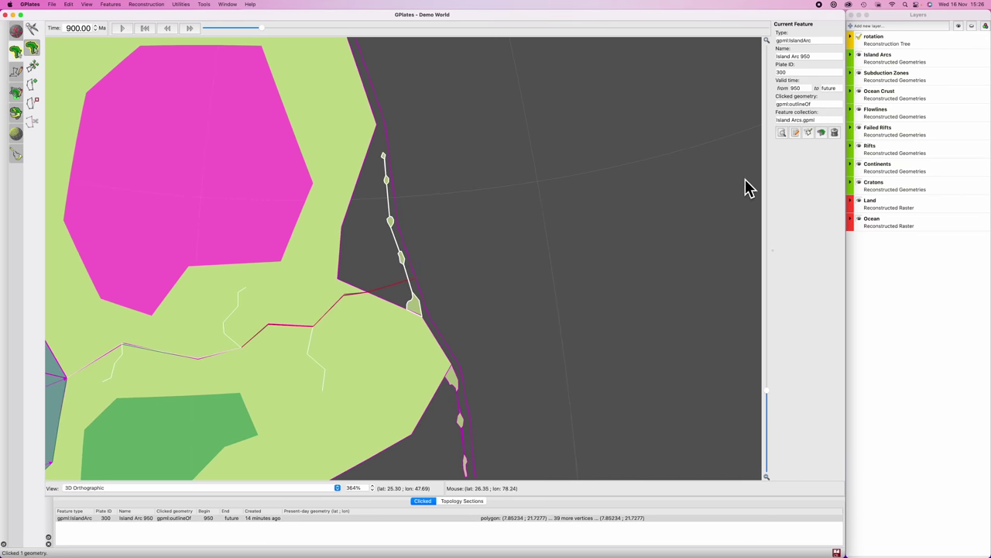
left_click(821, 133)
left_click(537, 361)
- Delete the southern island's vertices from the cloned Island Arc 950, keeping only the islands north of the rift
scroll(507, 328, "up", 1)
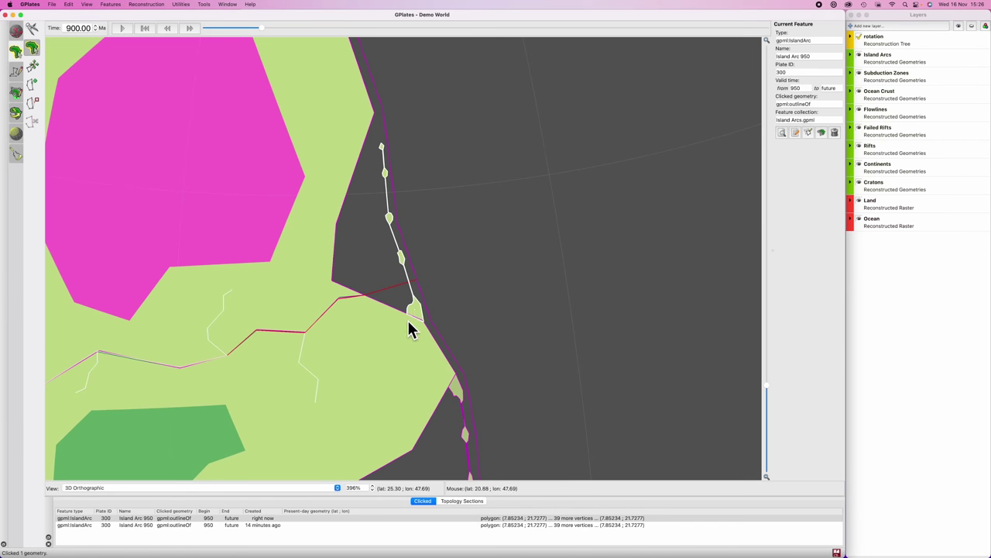
key("x")
left_click(407, 315)
left_click(408, 309)
left_click(408, 306)
left_click(411, 303)
left_click(412, 301)
left_click(413, 299)
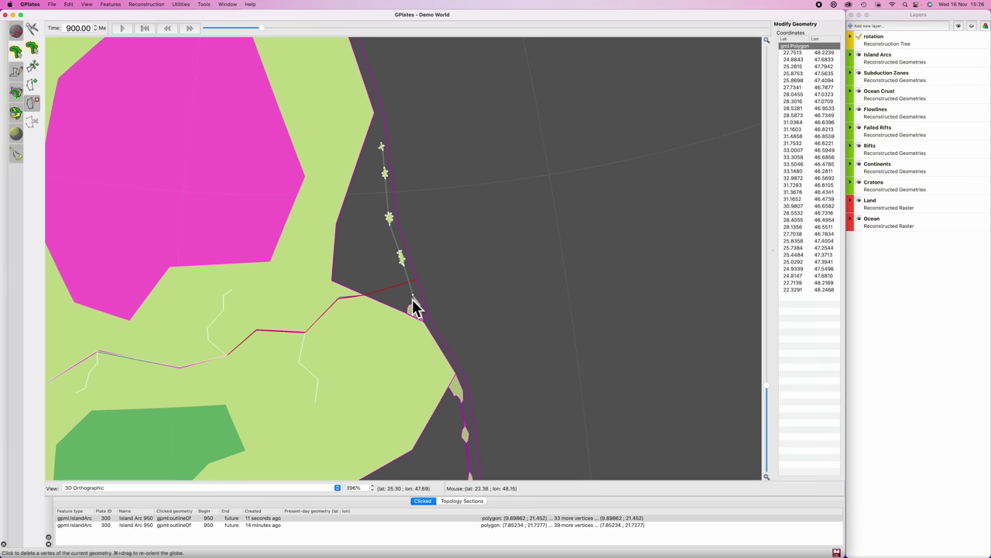
left_click(413, 298)
left_click(414, 298)
left_click(413, 296)
scroll(469, 297, "down", 1)
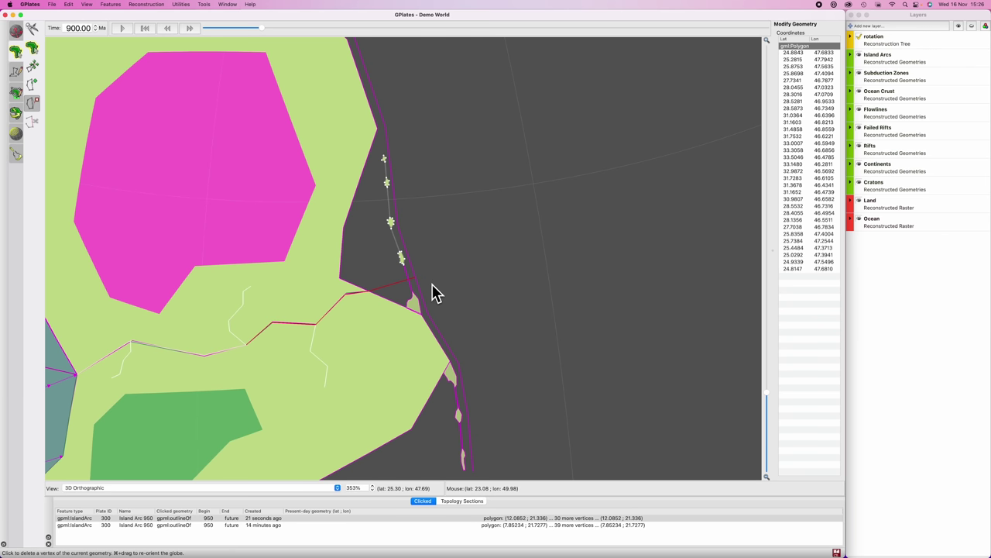
key("f")
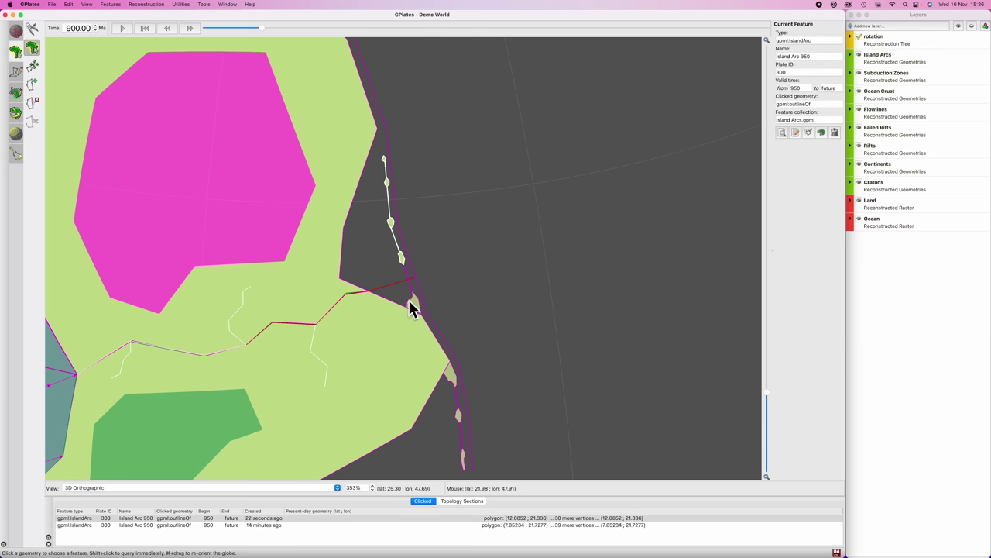
- Clone the original undivided Island Arc 950 polygon again for the part south of the rift
left_click(412, 307)
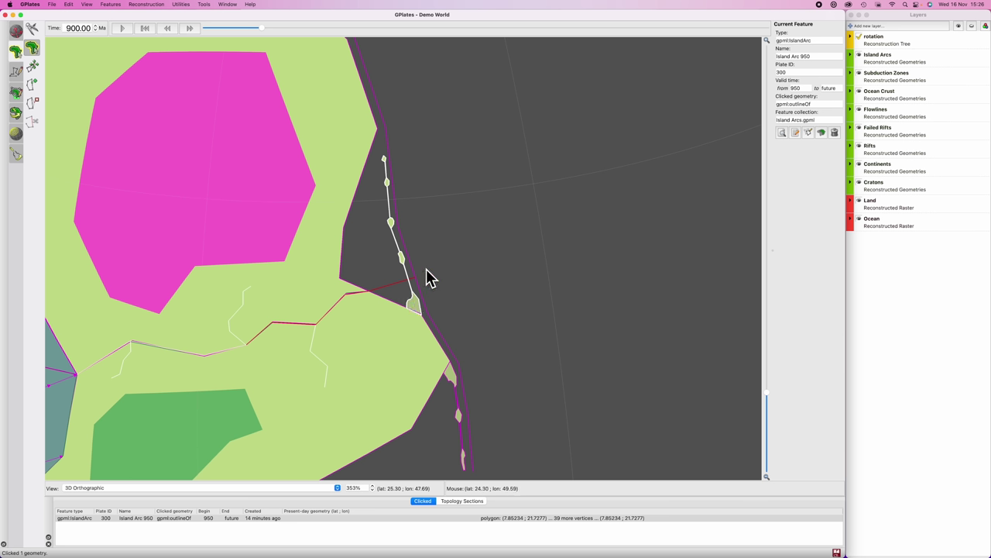
left_click(821, 132)
left_click(534, 361)
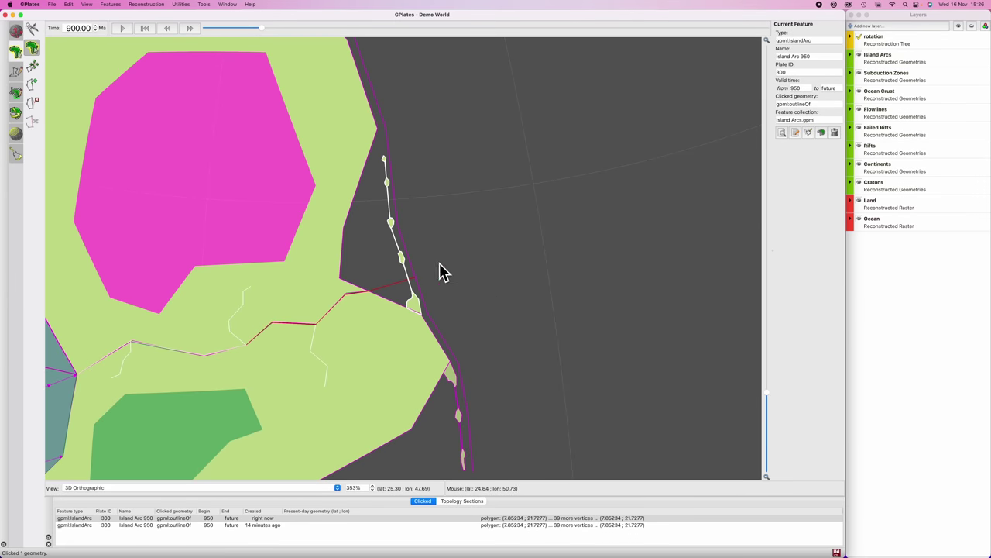
- Delete the northern islands' vertices from the second clone, keeping only the island south of the rift
key("r")
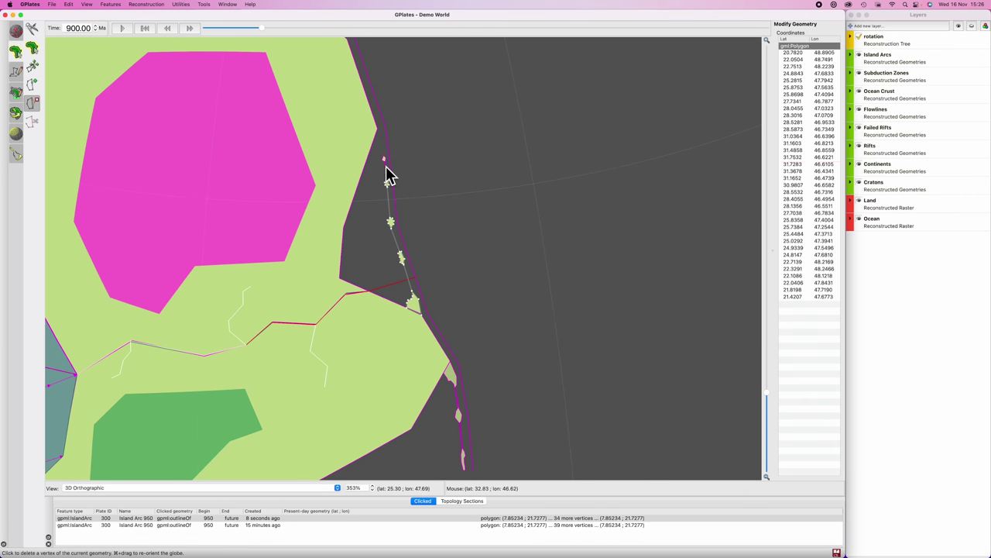
left_click(388, 186)
left_click(390, 219)
left_click(391, 220)
left_click(390, 222)
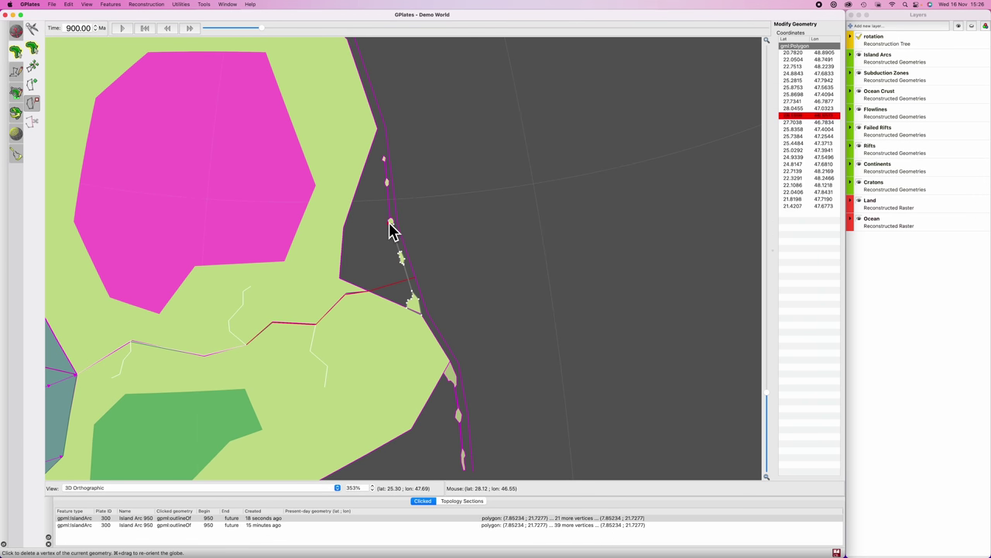
left_click(391, 224)
left_click(392, 228)
left_click(399, 249)
left_click(399, 254)
left_click(399, 254)
left_click(401, 258)
left_click(401, 261)
left_click(402, 262)
left_click(402, 263)
left_click(403, 264)
left_click(405, 265)
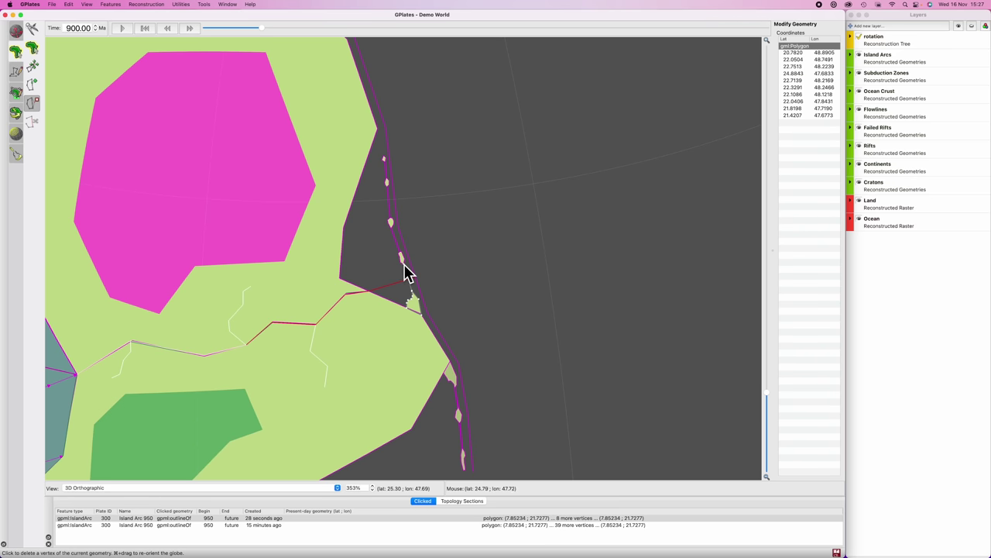
scroll(483, 256, "down", 1)
key("f")
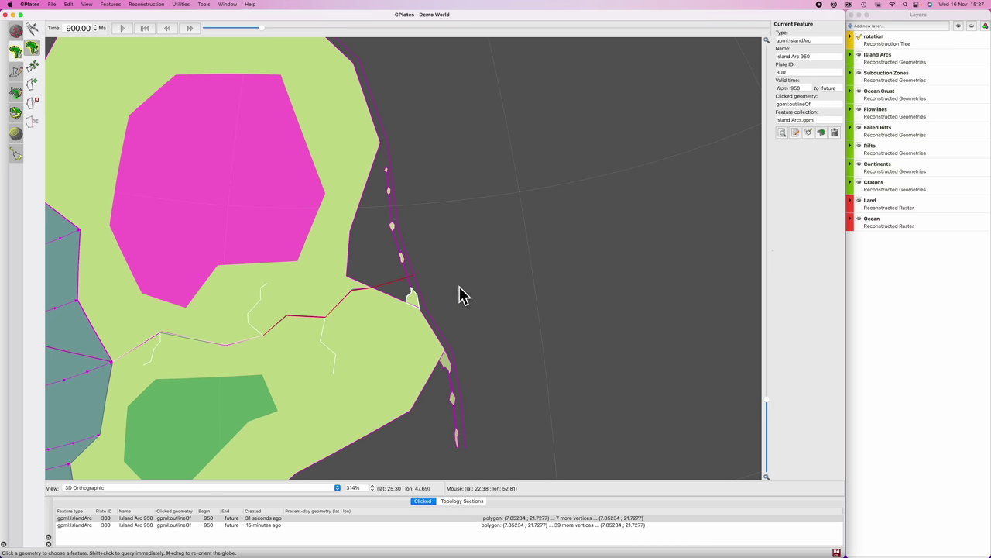
- Set the island south of the rift to plate ID 200 and delete the original undivided Island Arc 950 polygon
key("super+e")
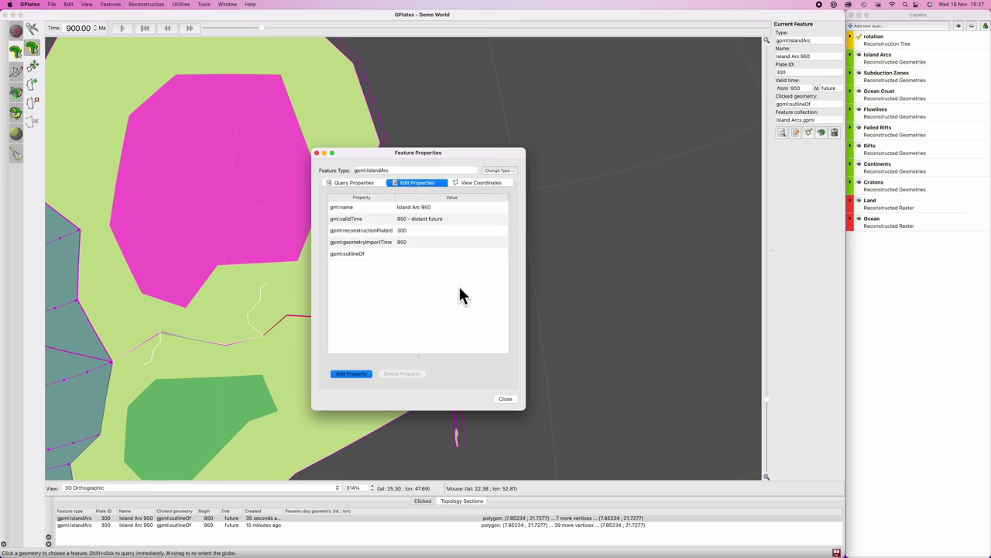
left_click_drag(405, 157, 545, 116)
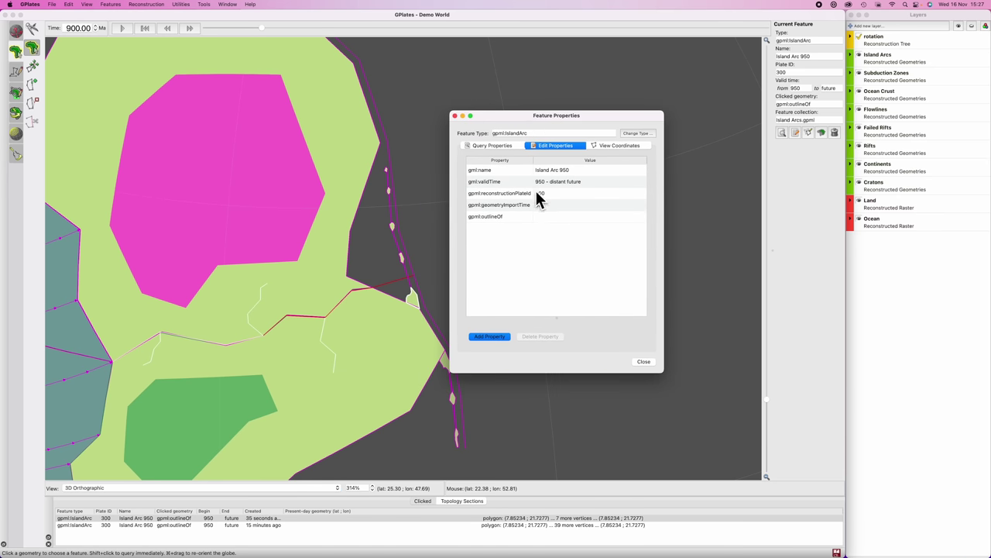
left_click(546, 195)
double_click(523, 318)
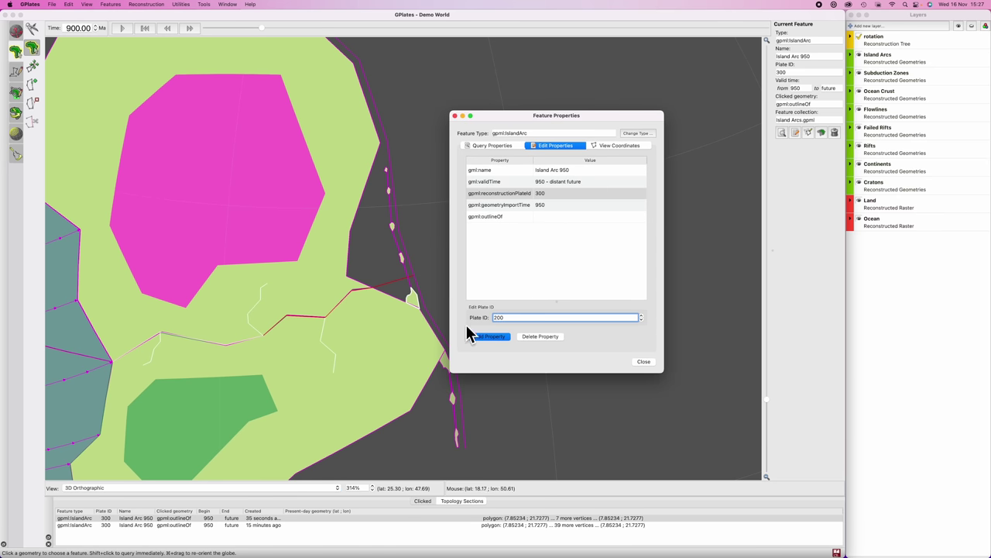
left_click(644, 361)
left_click(403, 266)
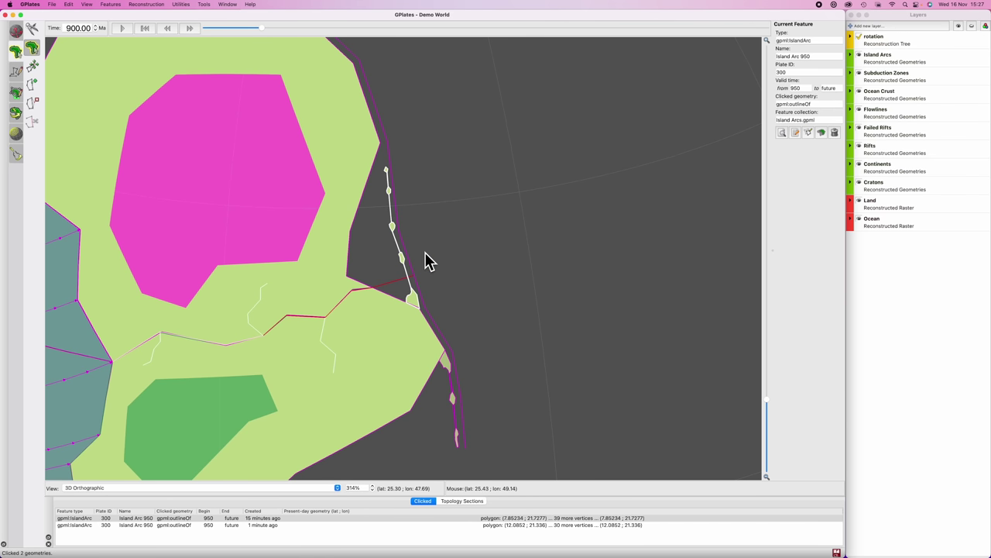
left_click(834, 132)
- Replay the reconstruction from 1000 Ma to check the divided island arc, and return to 900 Ma
scroll(416, 185, "down", 3)
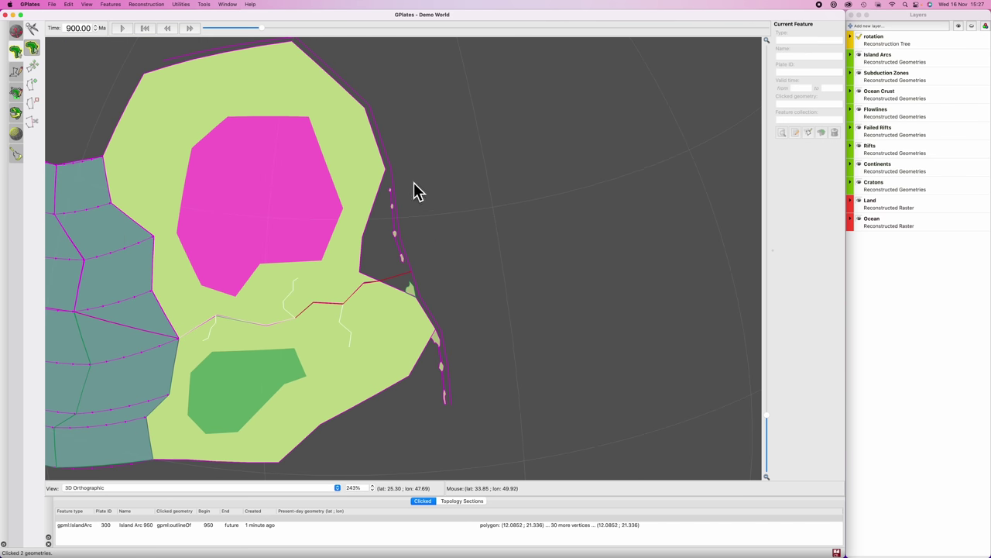
left_click_drag(480, 261, 543, 261, "super")
left_click_drag(265, 29, 203, 30)
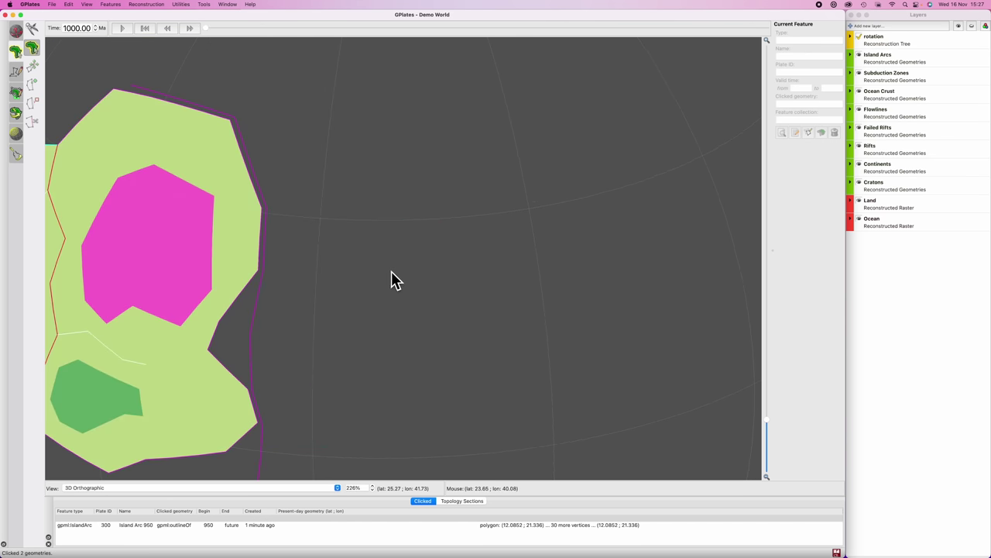
left_click_drag(392, 271, 560, 214, "super")
scroll(527, 266, "down", 2)
left_click_drag(527, 265, 575, 283, "super")
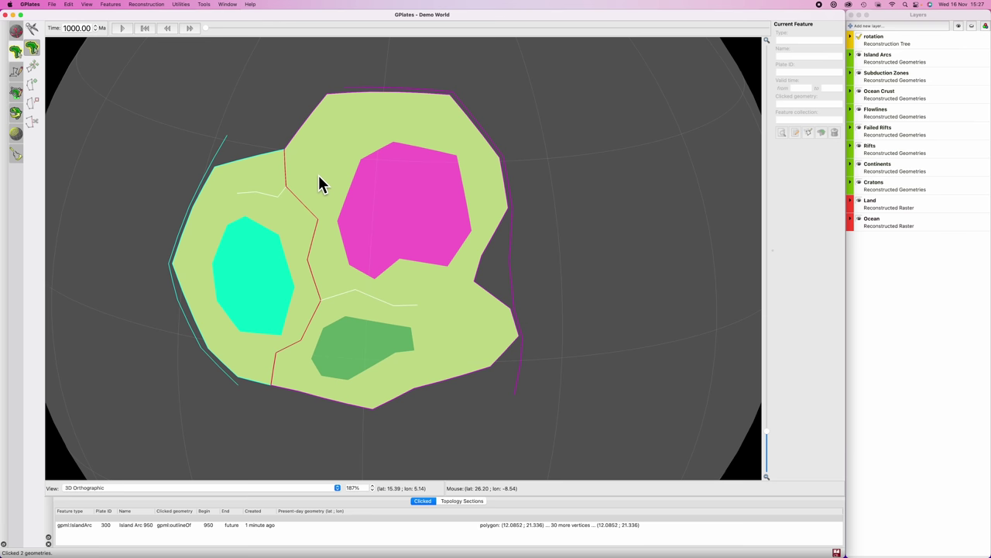
left_click(122, 31)
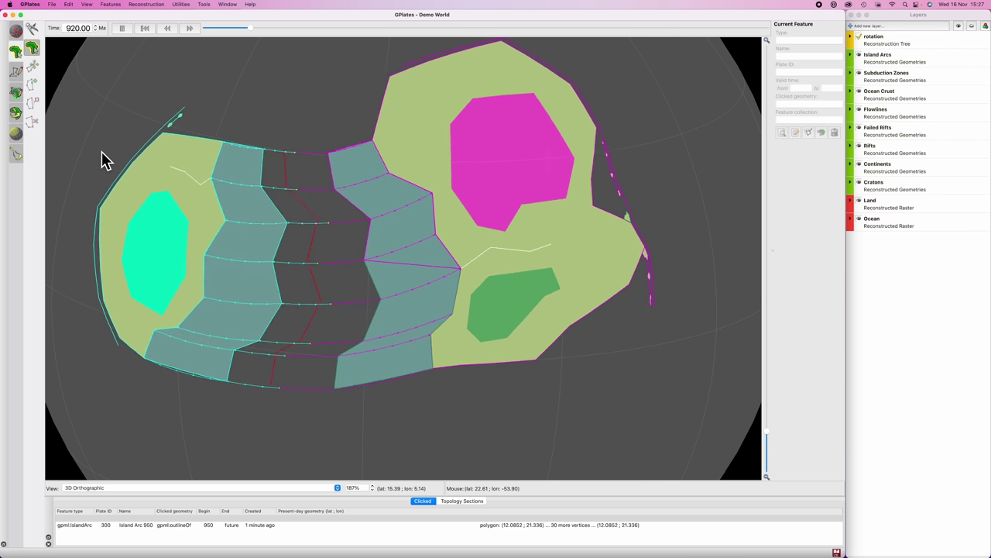
left_click(123, 33)
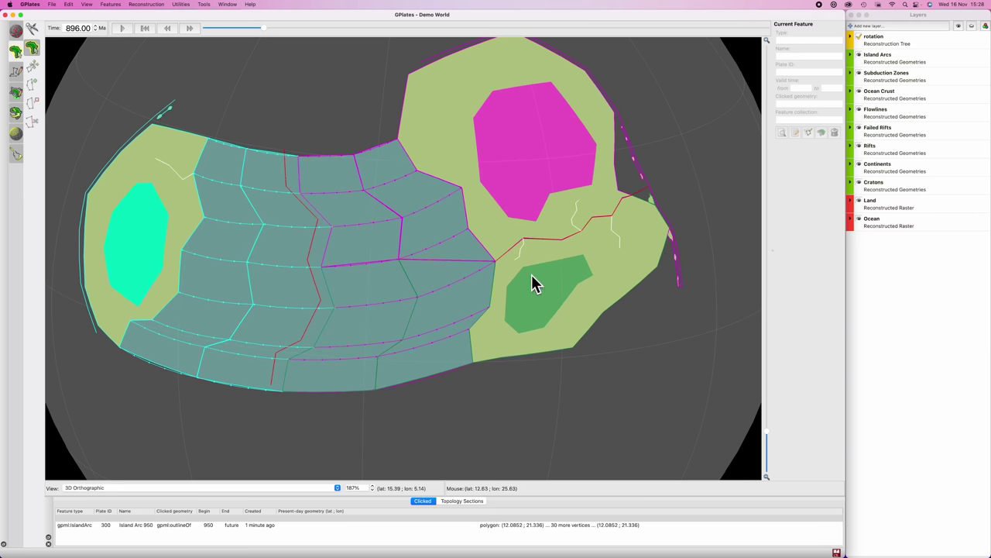
key("shift+super+i")
key("shift+super+i")
- Set the plate ID of the Island Arc 950 chain off Continent C's southeastern coast to 200
left_click_drag(567, 331, 406, 300, "super")
scroll(516, 282, "up", 3)
left_click_drag(516, 282, 434, 337, "super")
scroll(548, 282, "up", 3)
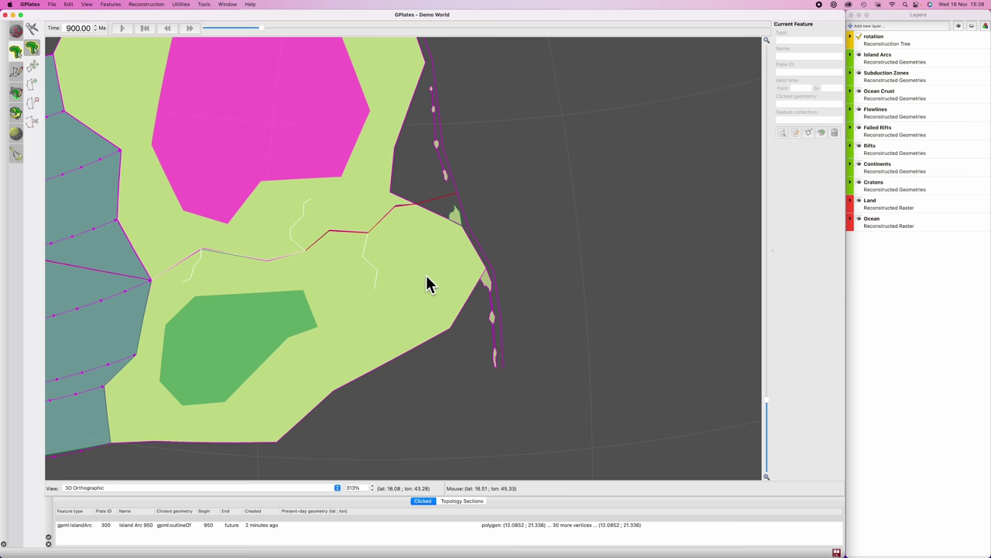
left_click(487, 293)
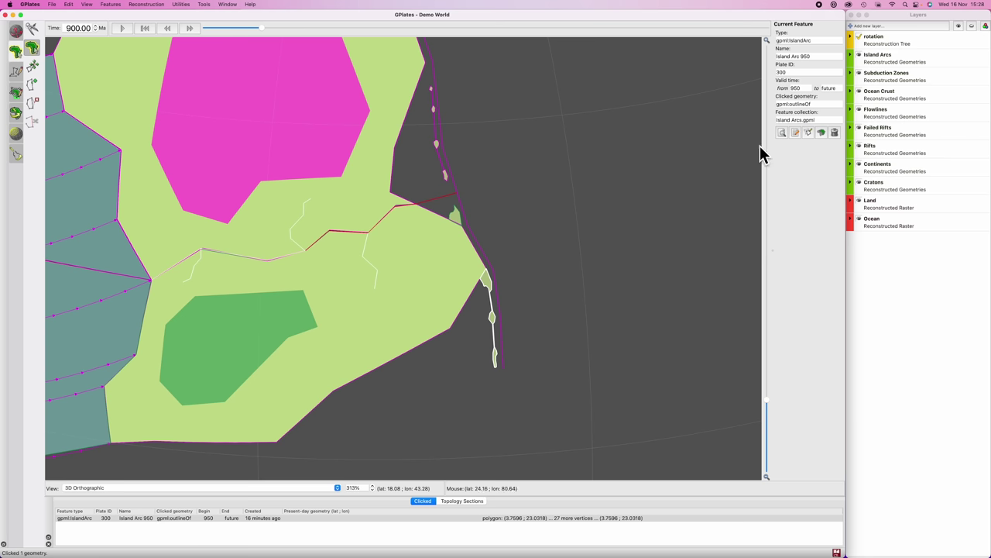
key("super+e")
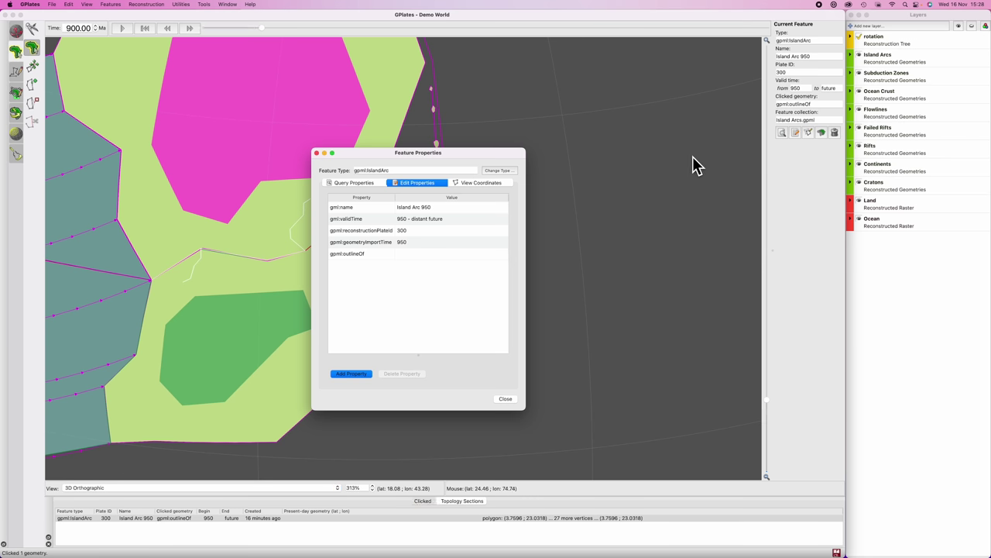
left_click_drag(472, 149, 643, 100)
left_click(600, 181)
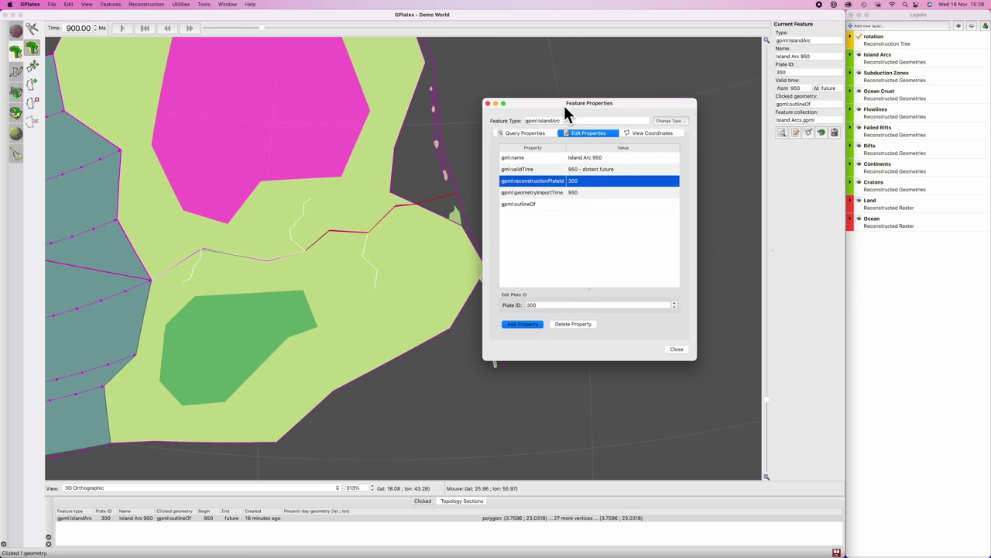
left_click_drag(566, 113, 642, 95)
left_click(621, 286)
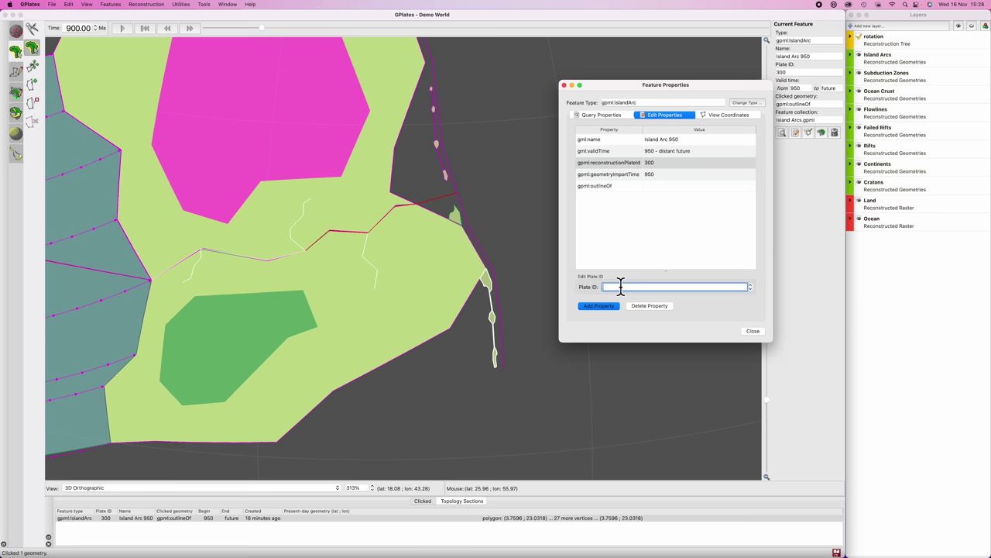
left_click(753, 333)
left_click(637, 331)
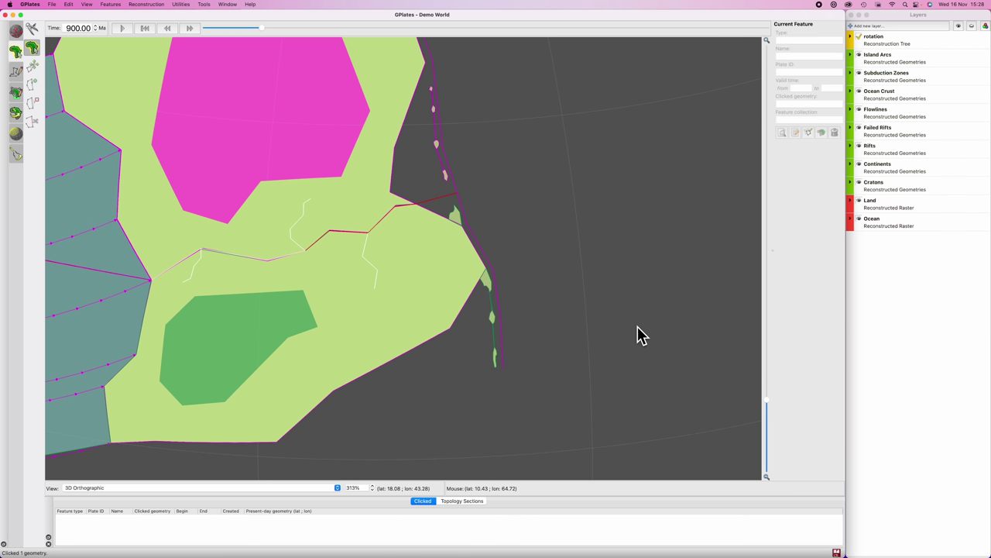
- Replay the reconstruction from 1000 Ma to check the reassigned southern arc, and set the time to 900 Ma
scroll(580, 304, "down", 2)
scroll(576, 297, "down", 2)
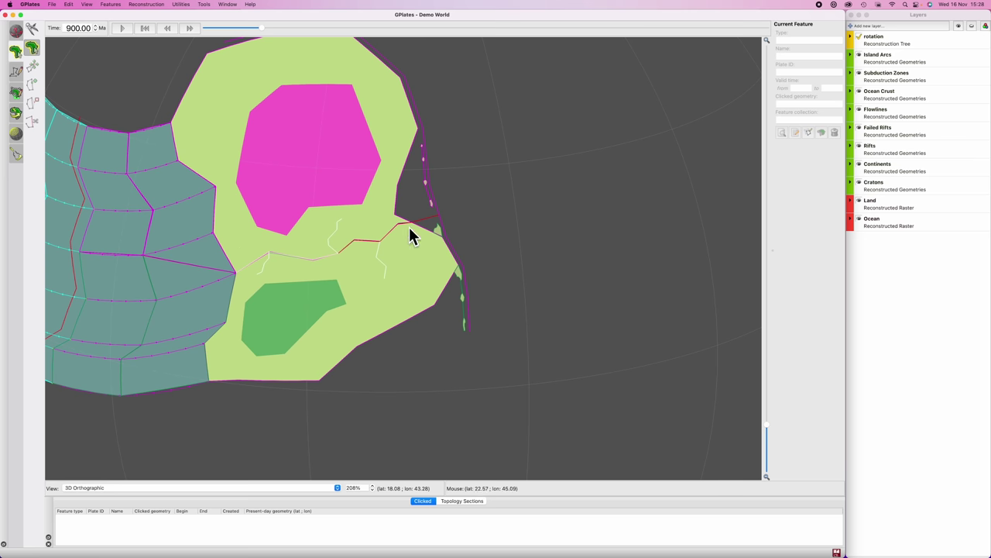
left_click_drag(261, 28, 204, 28)
left_click_drag(326, 180, 520, 169, "super")
key("space")
left_click_drag(245, 339, 361, 366, "super")
scroll(361, 365, "down", 2)
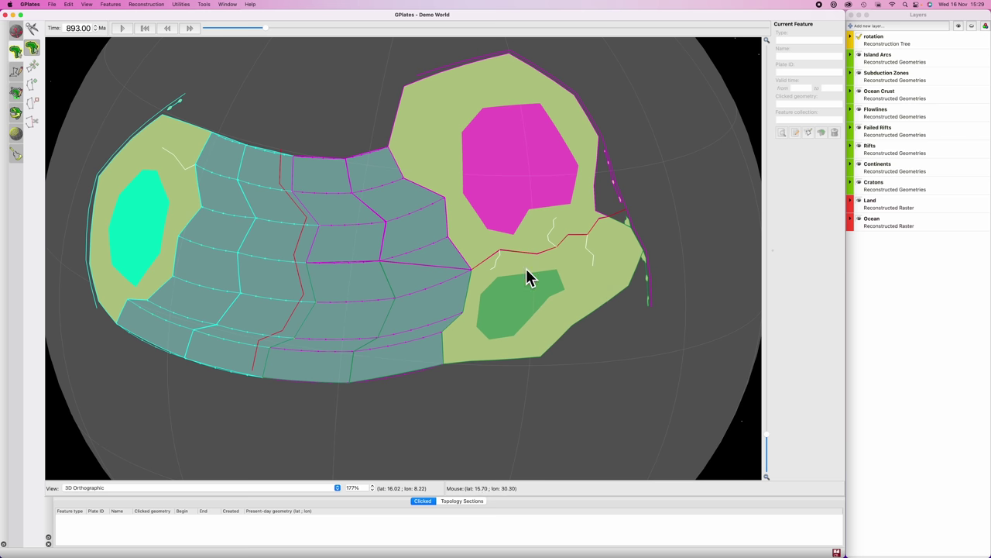
double_click(71, 29)
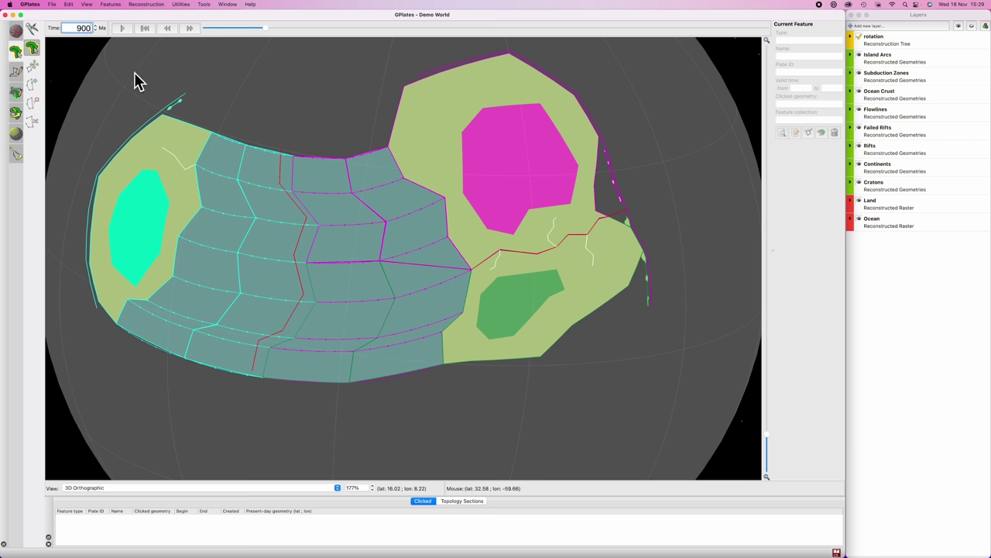
key("Return")
- Split the Sub 1000 subduction zone where the rift's eastern end meets it, and check the segments on both sides
left_click_drag(504, 275, 364, 284, "super")
scroll(461, 255, "up", 1)
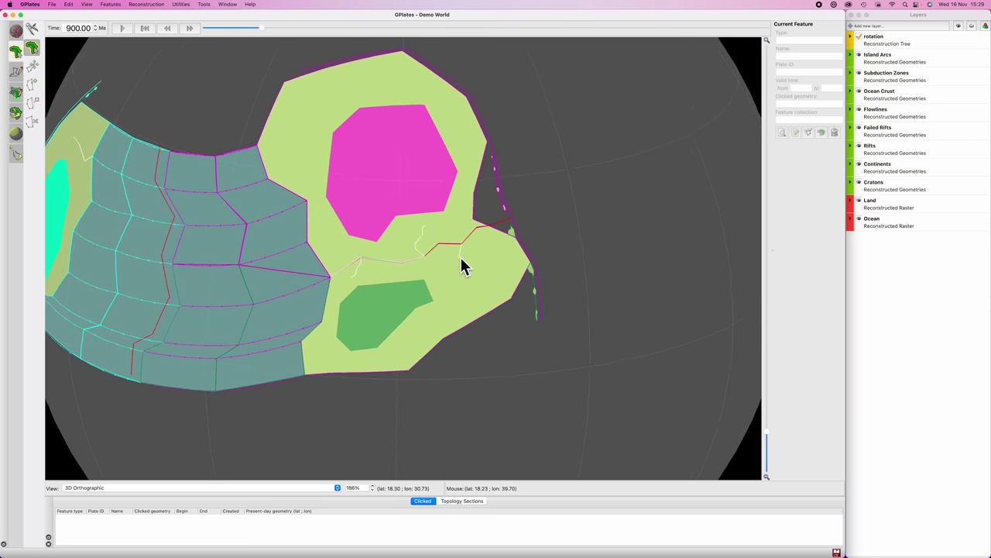
scroll(460, 255, "up", 1)
left_click_drag(553, 291, 486, 335, "super")
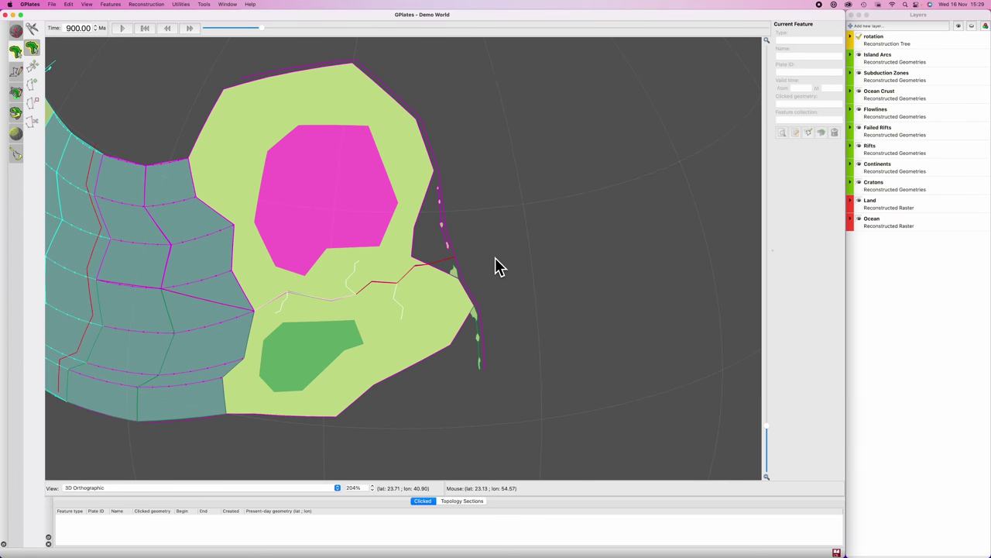
left_click(453, 256)
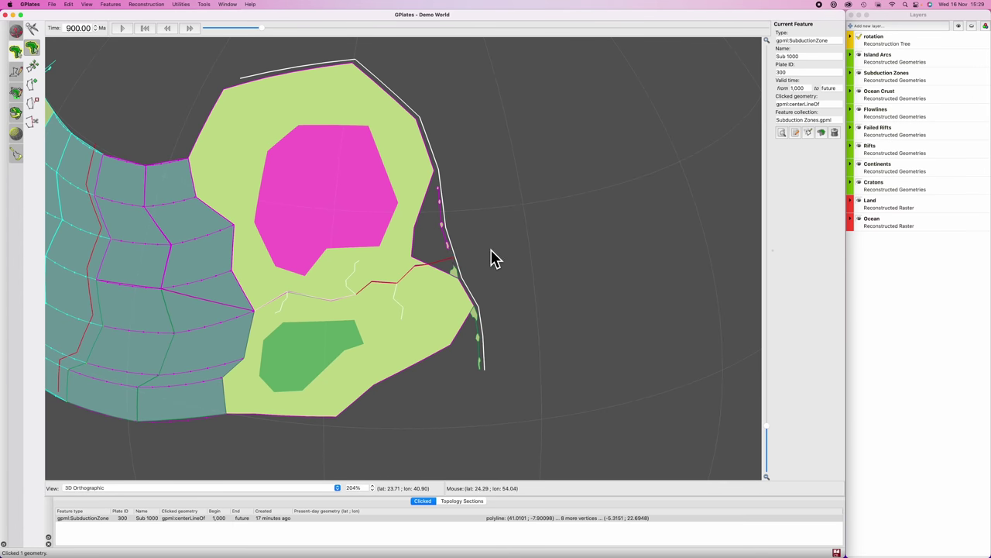
key("t")
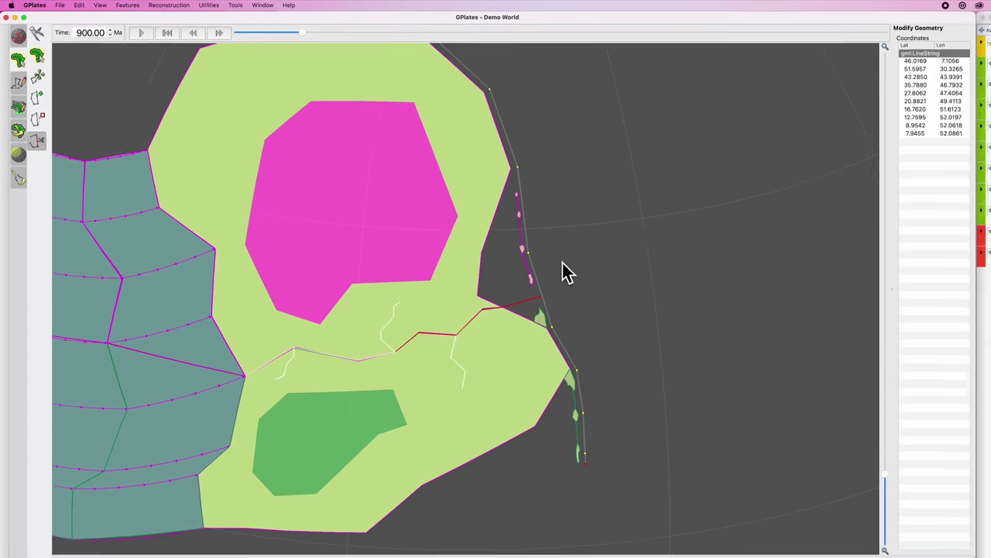
scroll(592, 309, "up", 4)
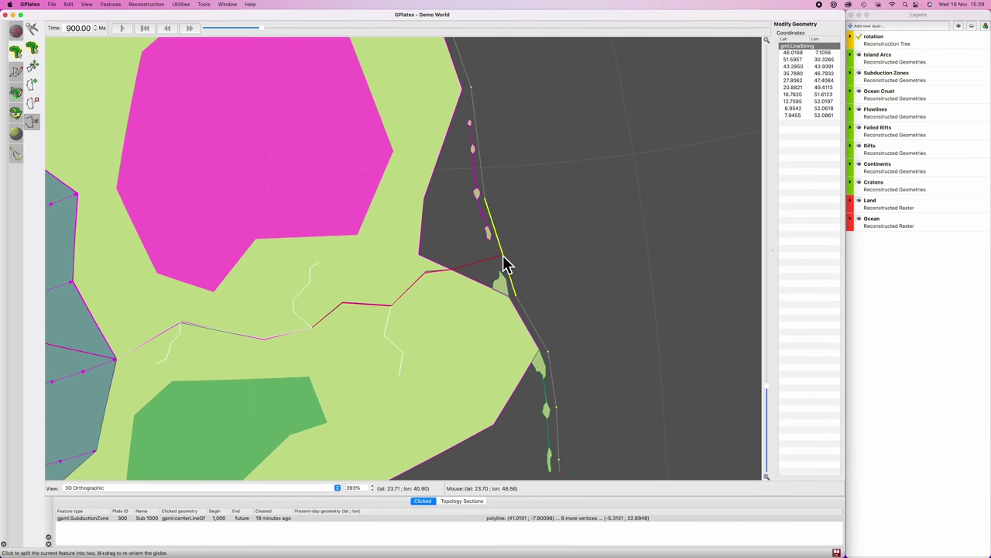
left_click(504, 263)
scroll(571, 287, "down", 3)
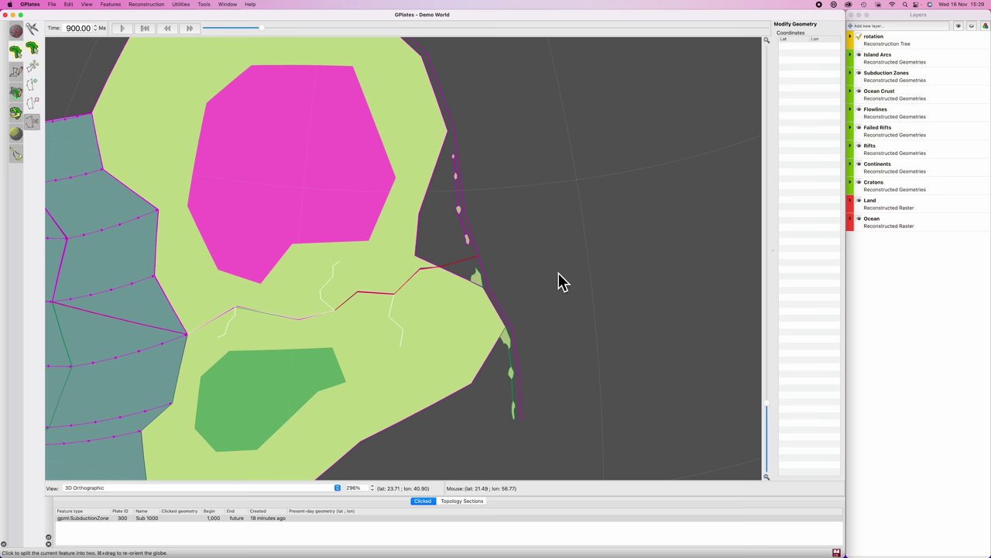
key("f")
left_click(498, 307)
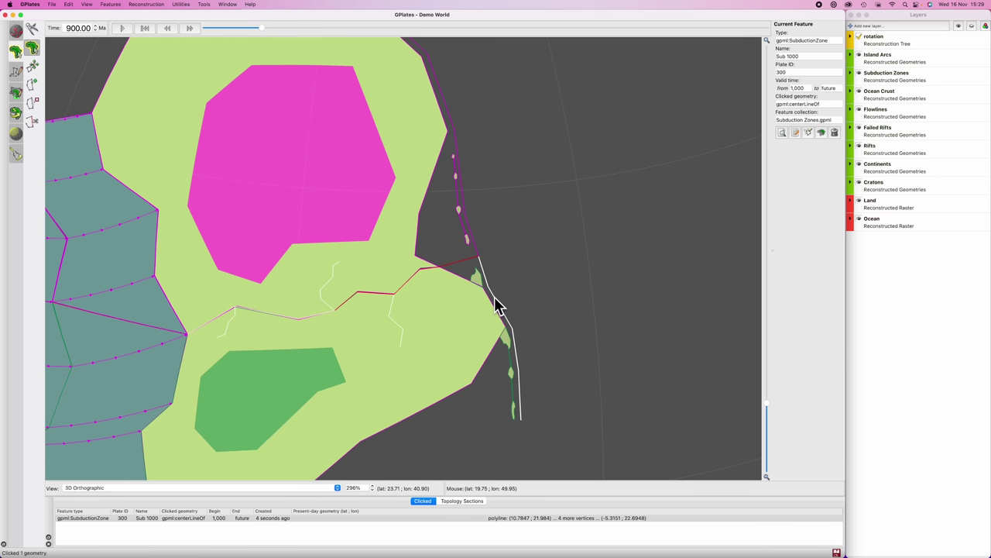
left_click(463, 211)
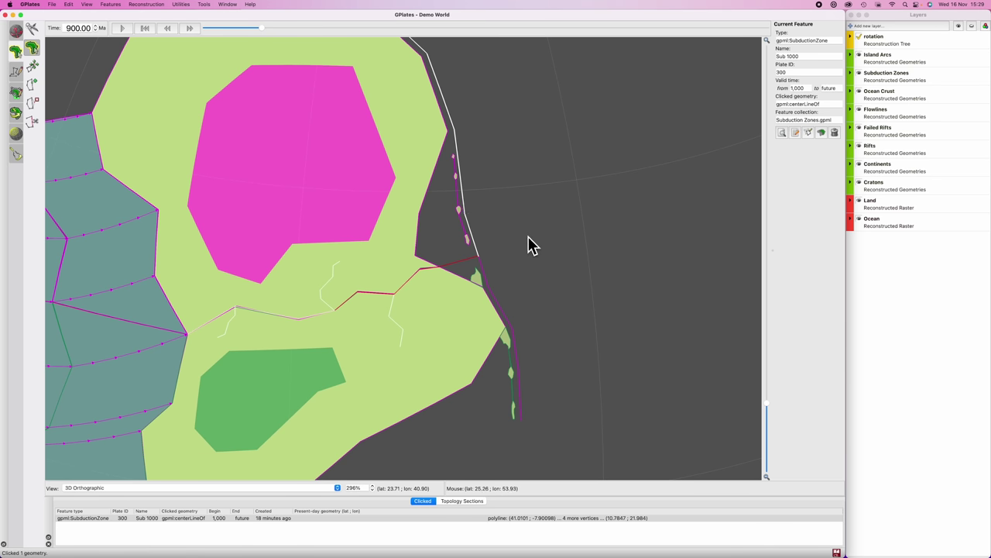
- Set the plate ID of the Sub 1000 segment south of the rift to 200
scroll(529, 245, "down", 2)
left_click(473, 285)
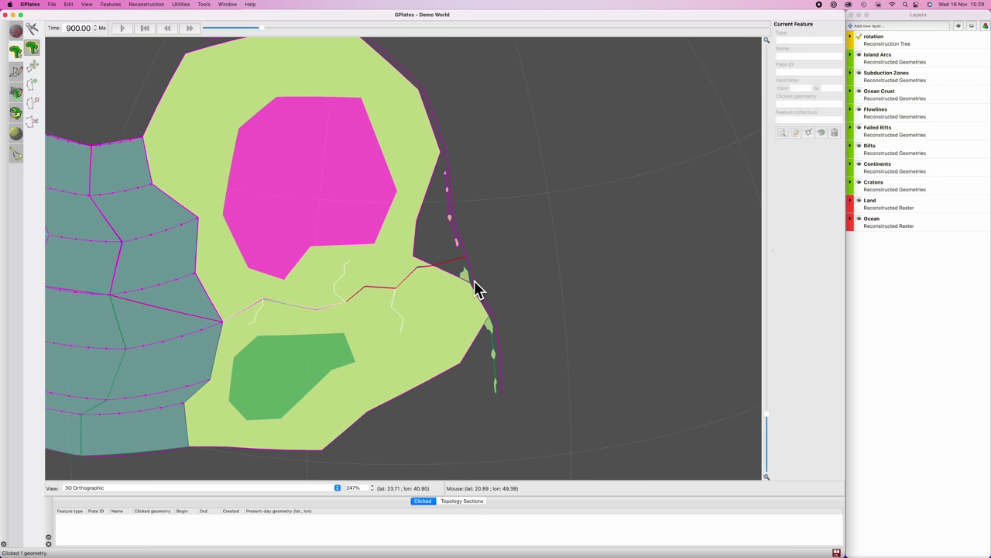
left_click(475, 283)
left_click(795, 131)
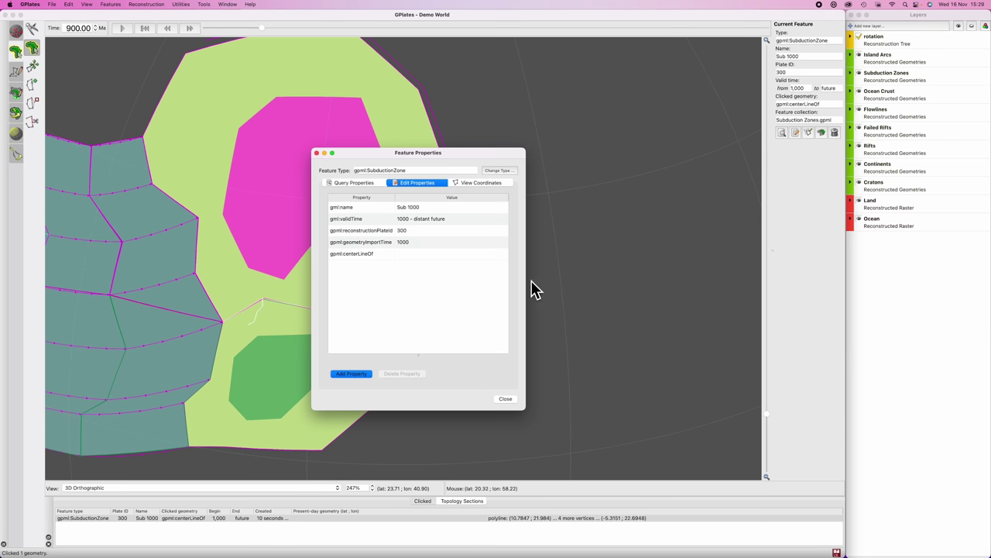
left_click(416, 232)
left_click(380, 354)
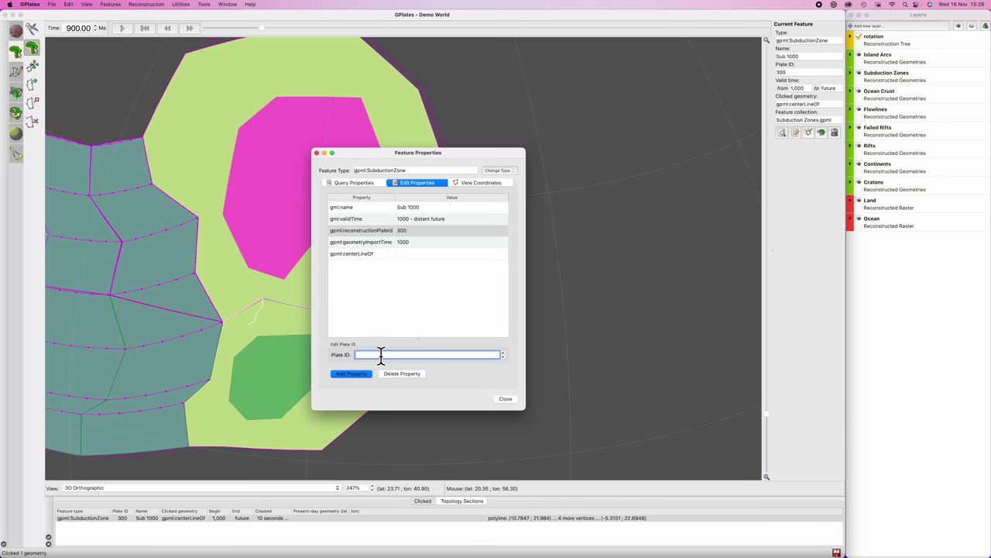
left_click(504, 399)
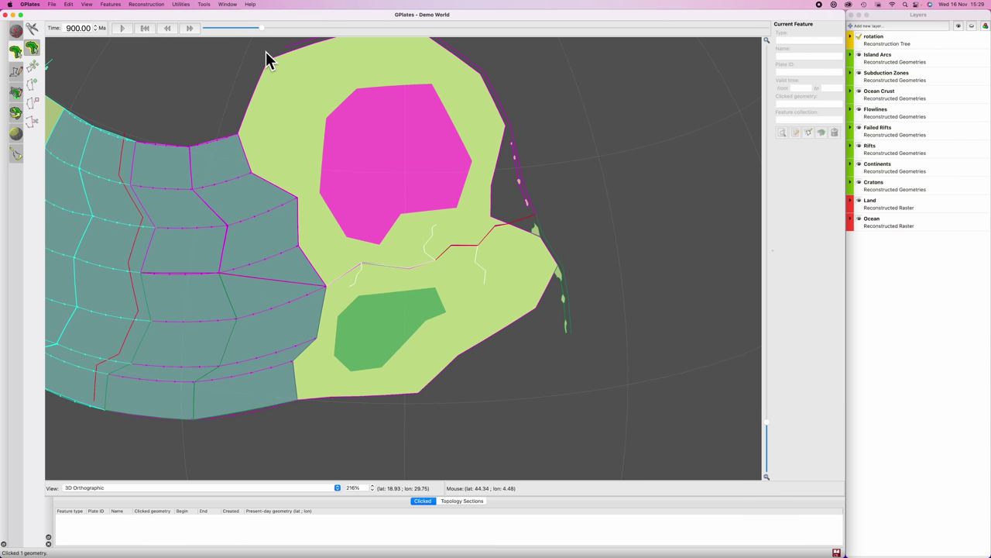
- Replay the reconstruction from 1000 Ma to check the divided subduction zone, and return to 900 Ma
left_click_drag(262, 27, 186, 30)
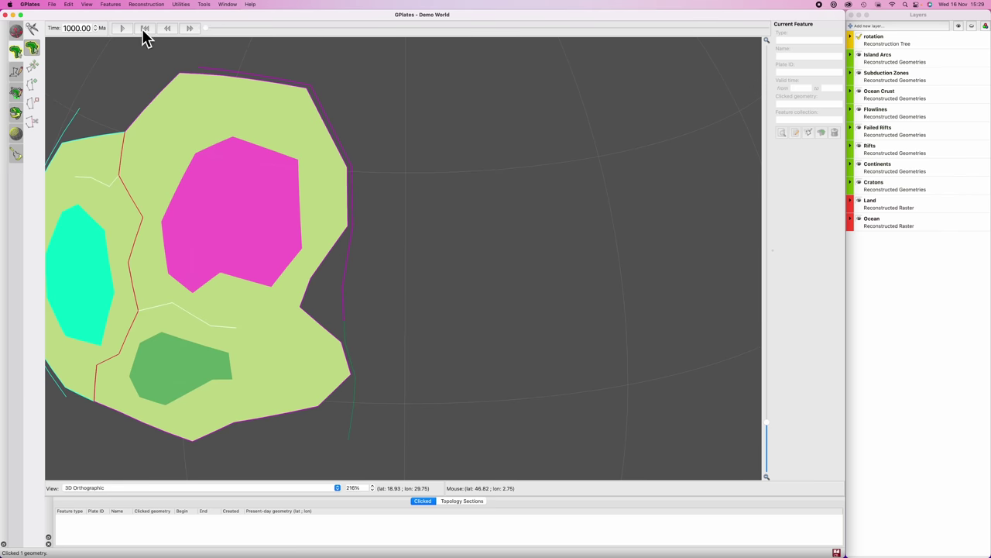
left_click(122, 27)
scroll(551, 305, "down", 2)
left_click_drag(489, 333, 565, 320, "super")
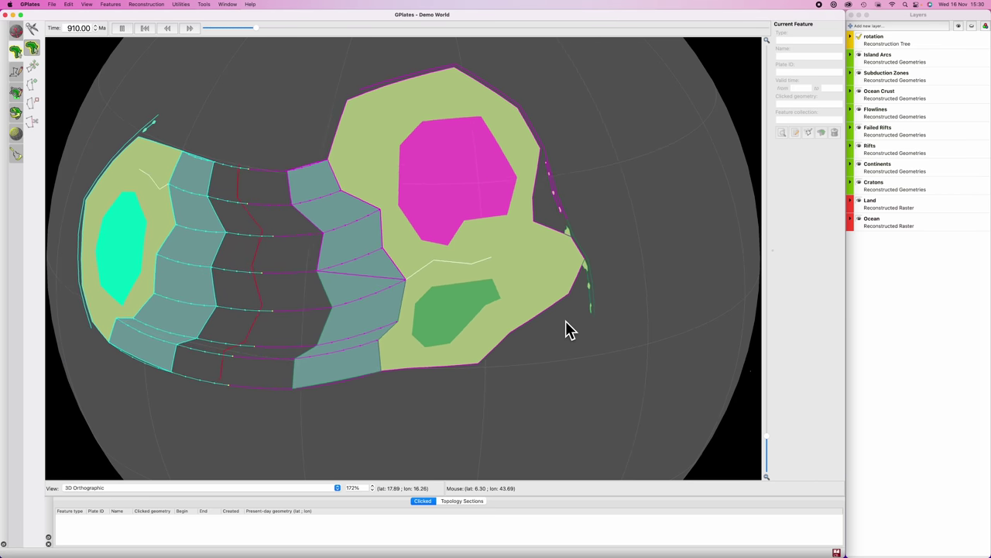
left_click(122, 28)
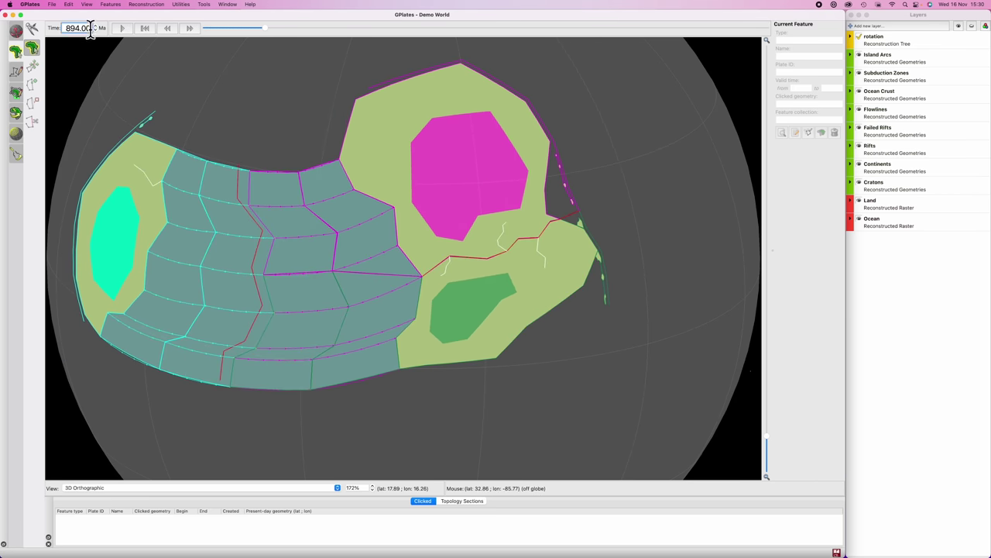
left_click_drag(90, 28, 69, 27)
type("900")
key("Return")
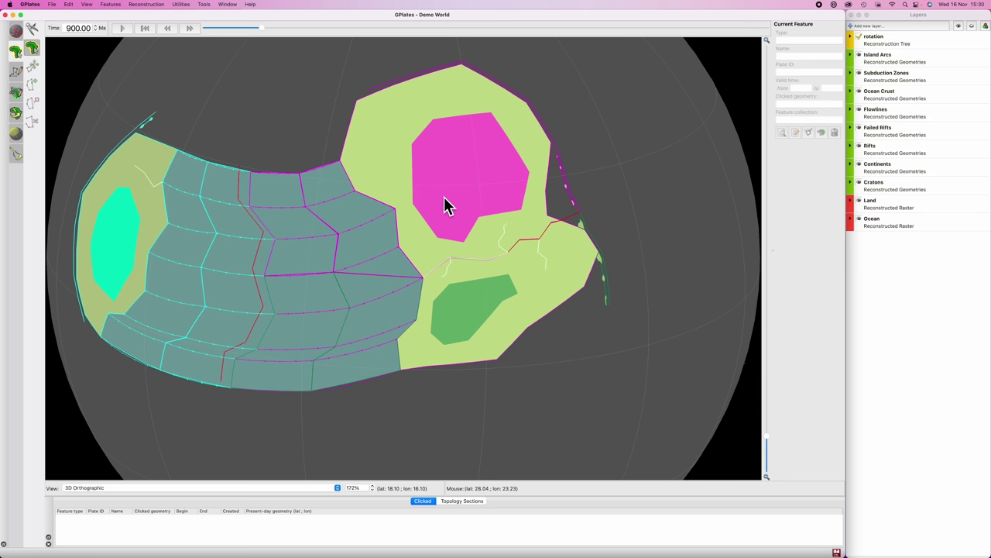
- Set the reconstruction time to 850 Ma for adjusting the continents' reconstruction poles
scroll(461, 271, "down", 2)
key("p")
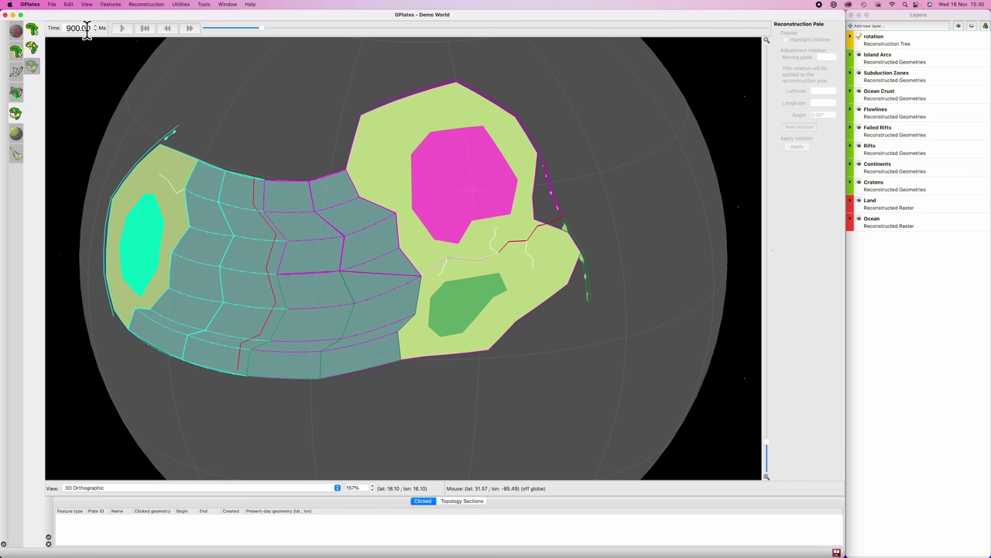
left_click_drag(89, 28, 66, 28)
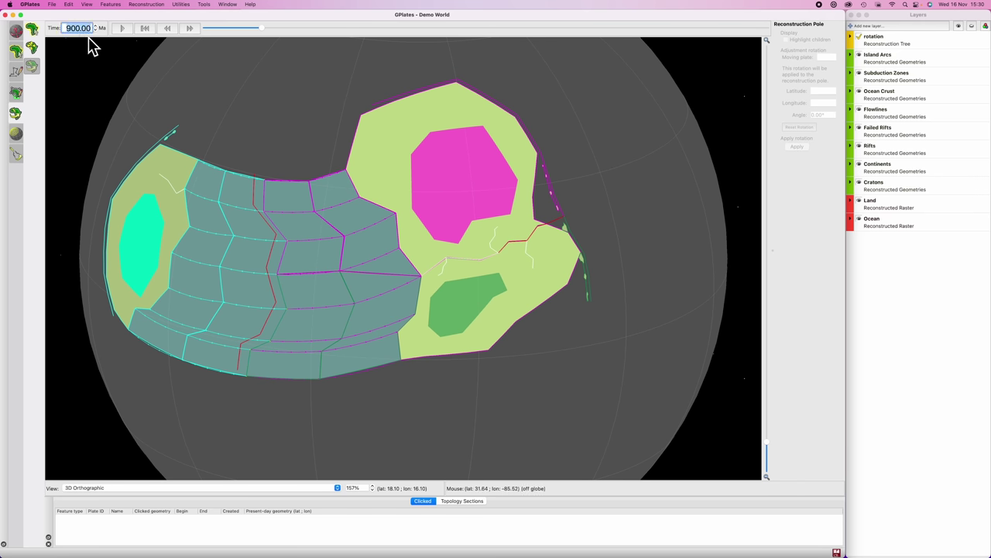
type("850")
key("Return")
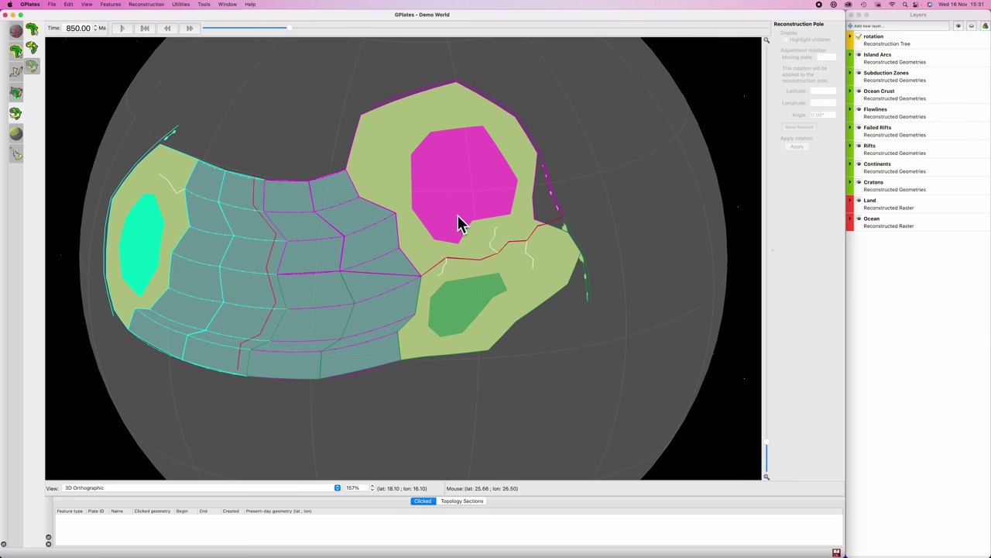
- Select Continent B for reconstruction pole modification and highlight the child plates that move with it
key("f")
left_click(374, 117)
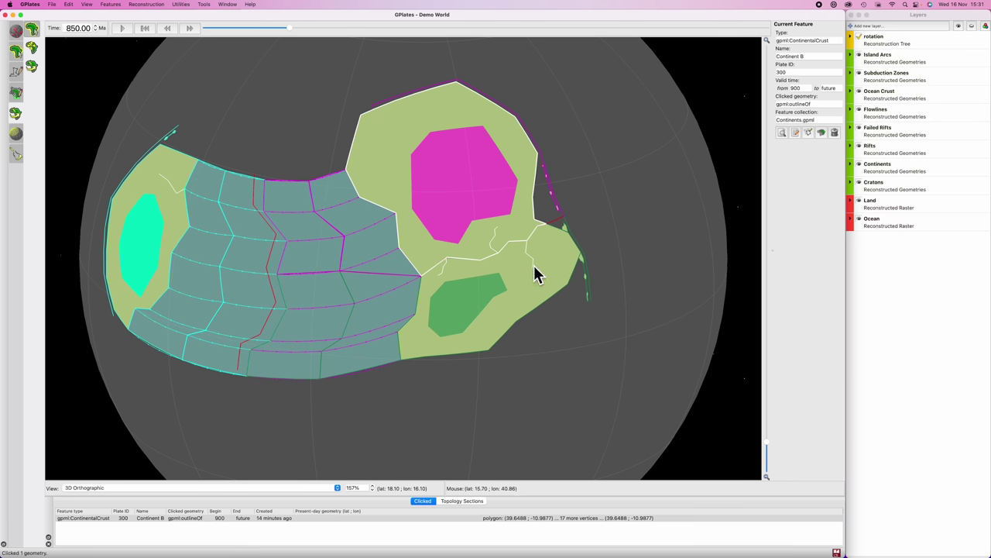
scroll(535, 274, "down", 2)
key("p")
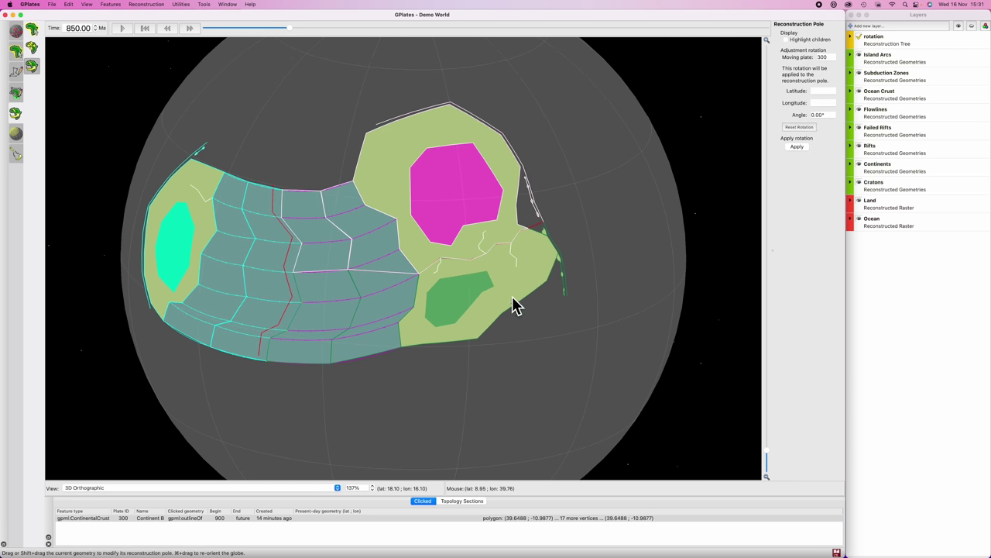
scroll(516, 303, "down", 1)
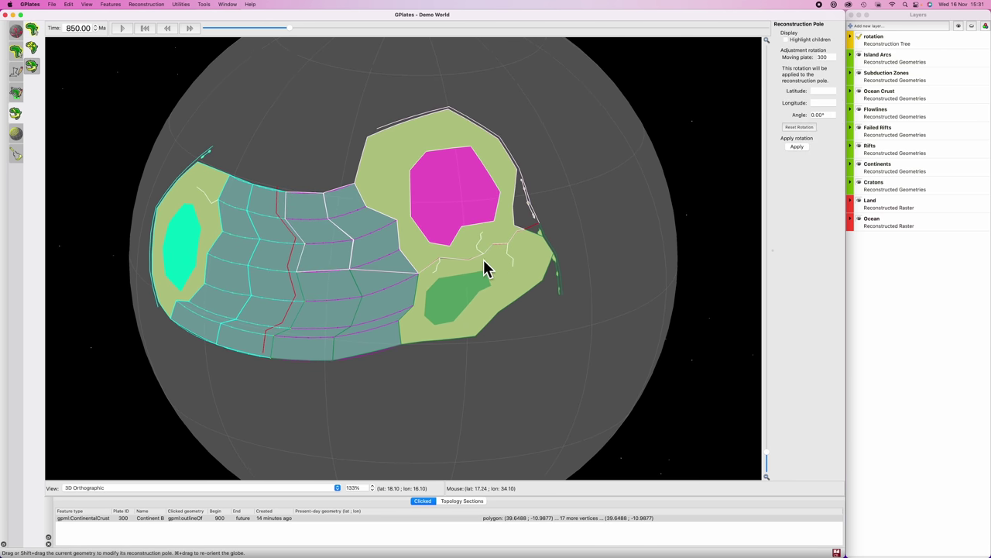
left_click(784, 39)
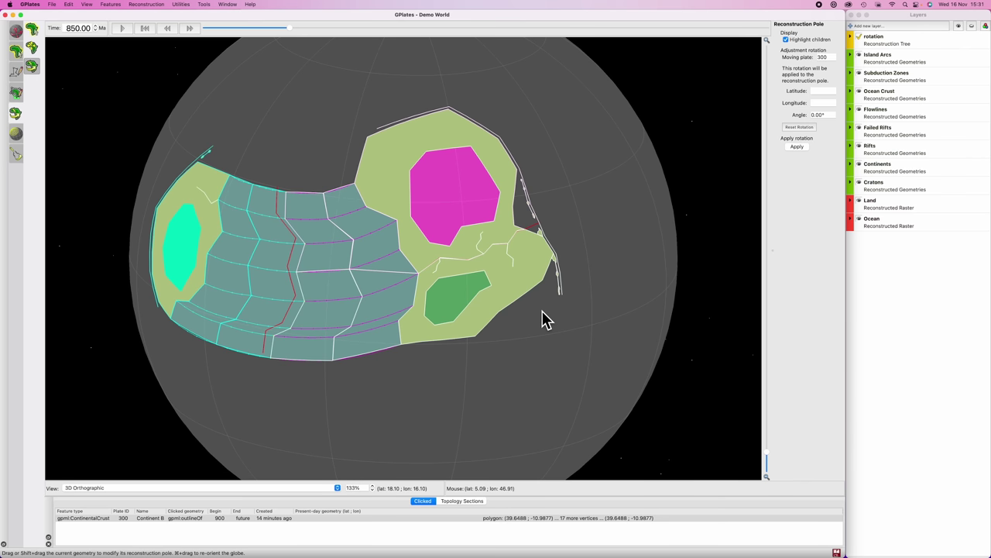
- Save all unsaved changes in the loaded feature collections and close the collection manager
key("super+m")
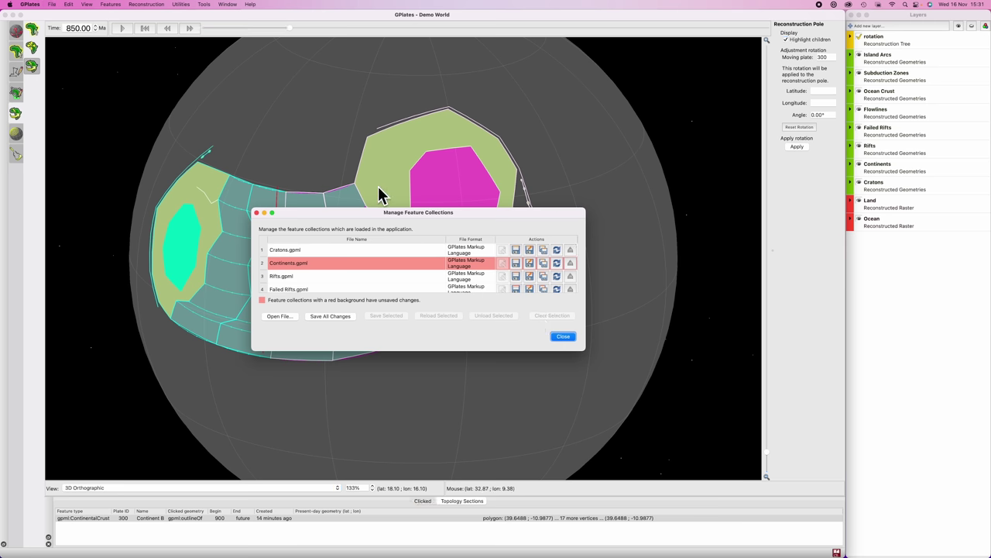
scroll(410, 265, "down", 5)
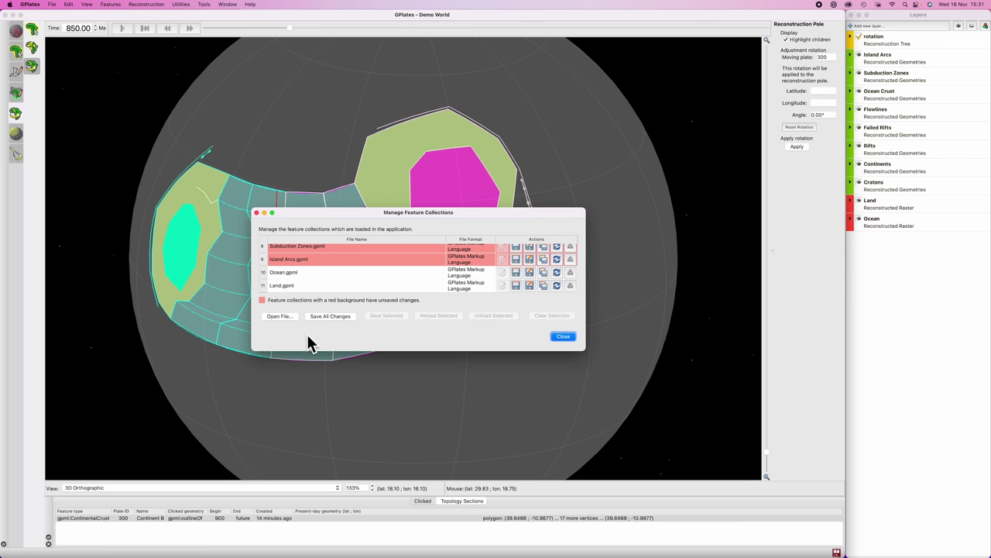
left_click(333, 316)
scroll(310, 261, "up", 1)
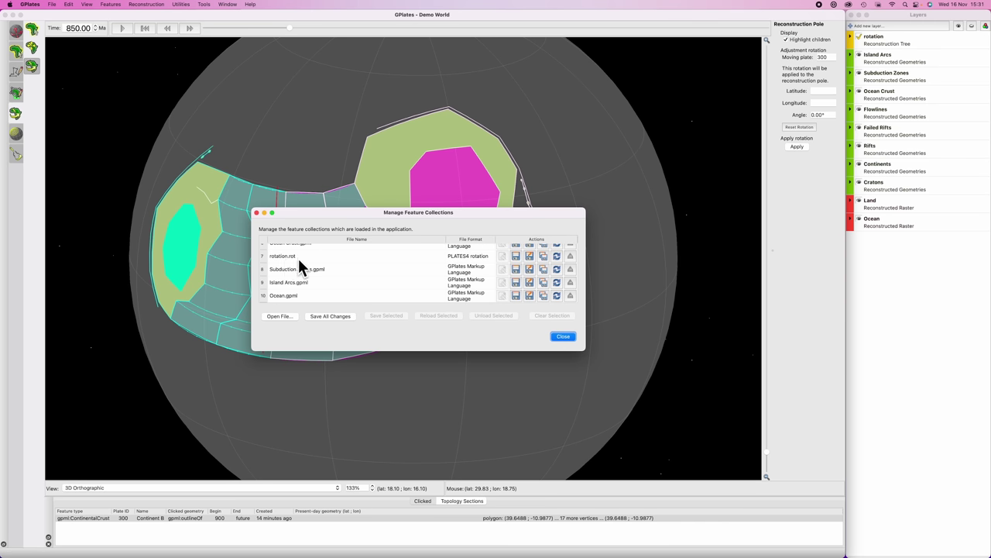
left_click(257, 213)
- Switch to TextEdit and open rotation.rot from the GPlates Demo 4 folder
key("super+space")
type("te")
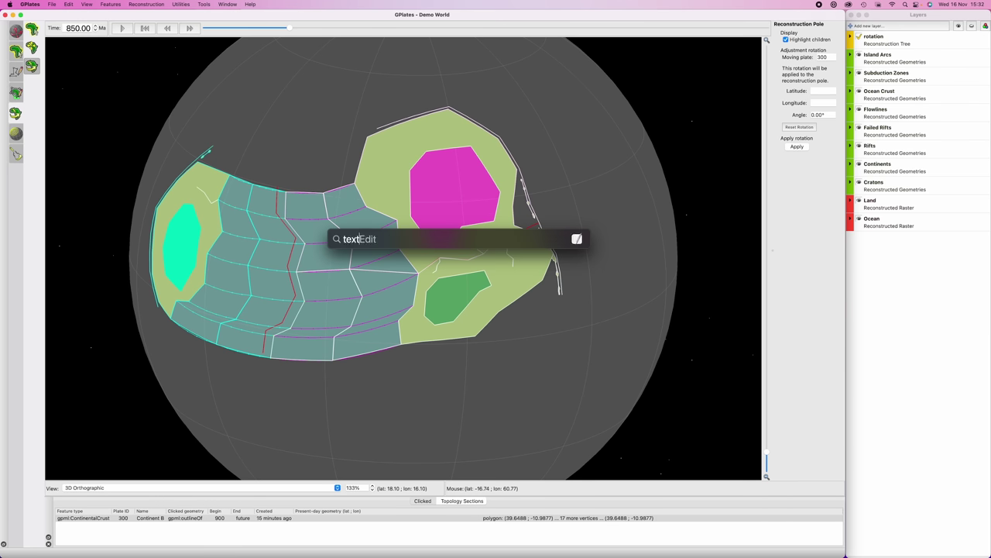
key("Return")
left_click(438, 163)
left_click(521, 237)
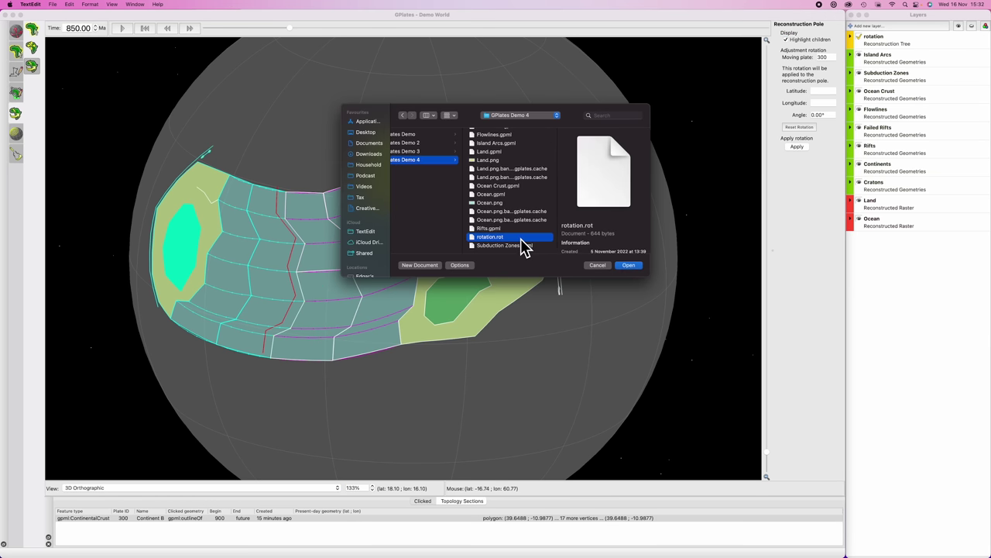
left_click(629, 265)
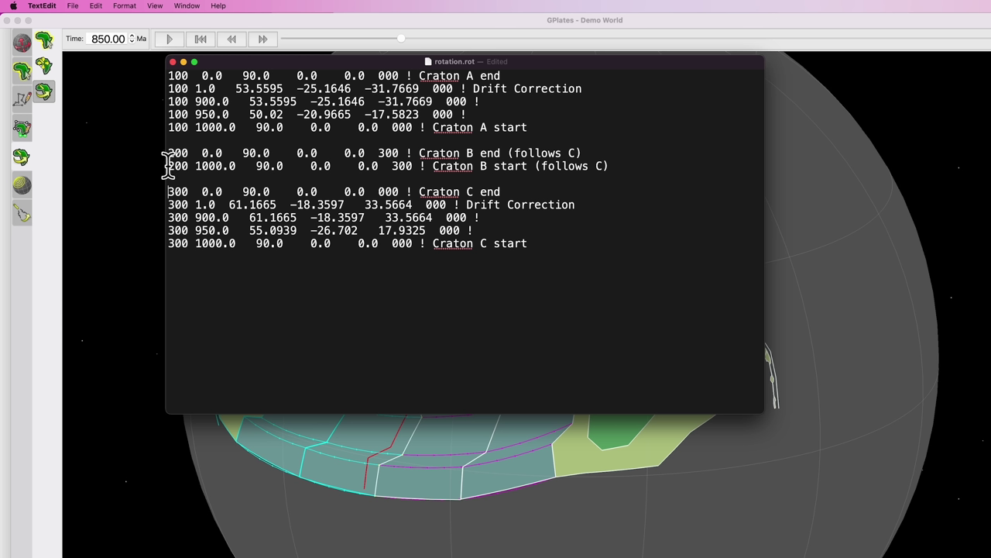
- Duplicate the plate 200 "Craton B start (follows C)" line directly below the "Craton B end (follows C)" line
left_click_drag(167, 166, 606, 168)
key("super+c")
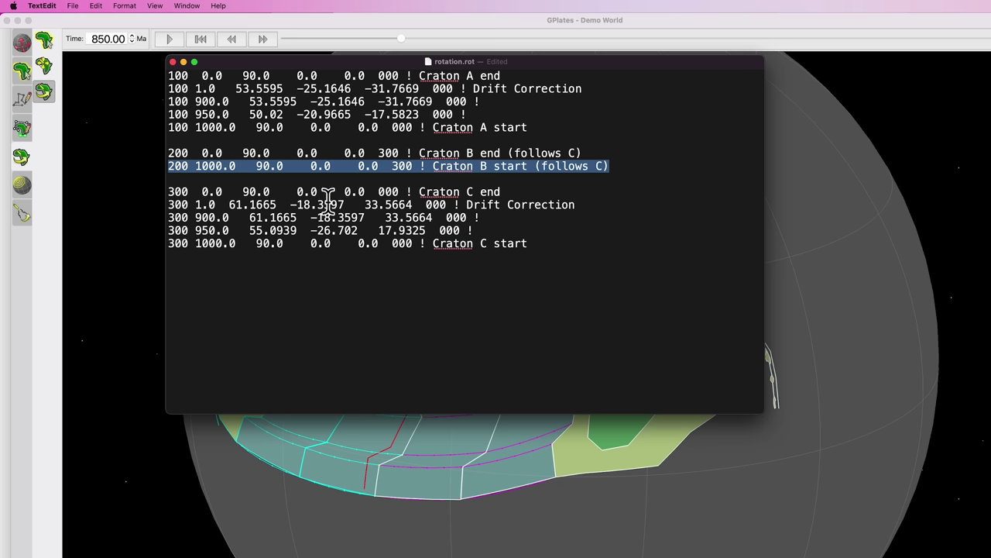
left_click(614, 151)
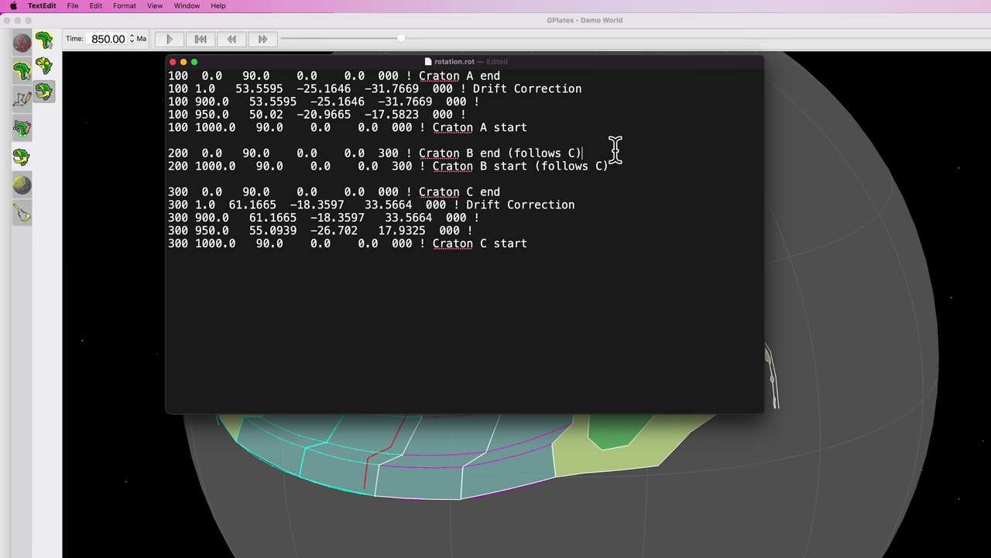
key("Return")
key("super+v")
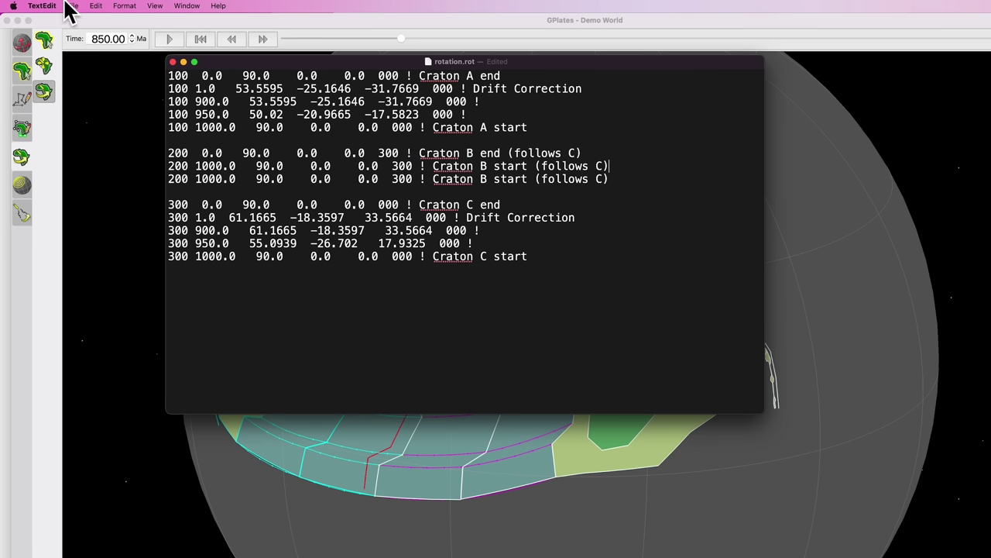
- Set the duplicated plate 200 line's time to 900.0 and replace its comment with "End following C"
double_click(213, 167)
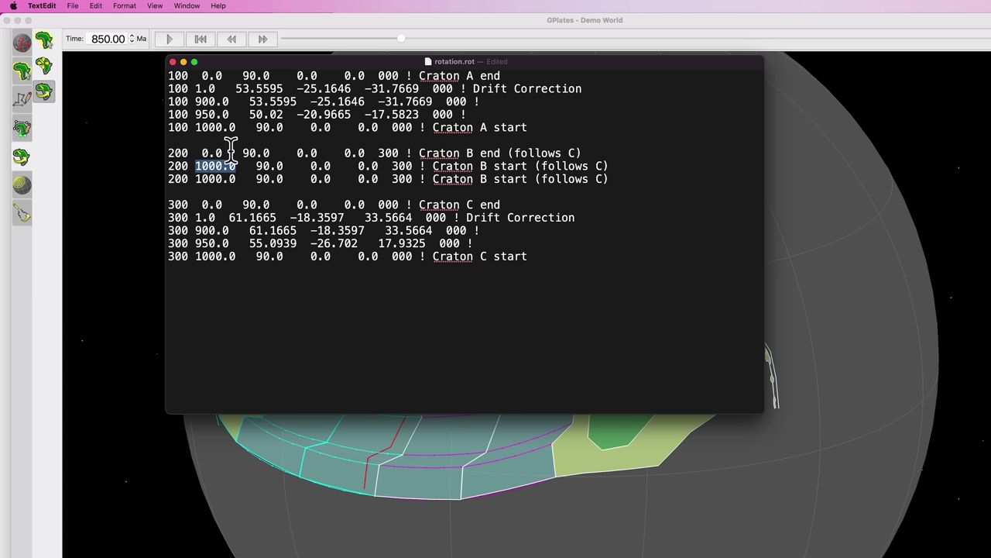
type("900.0")
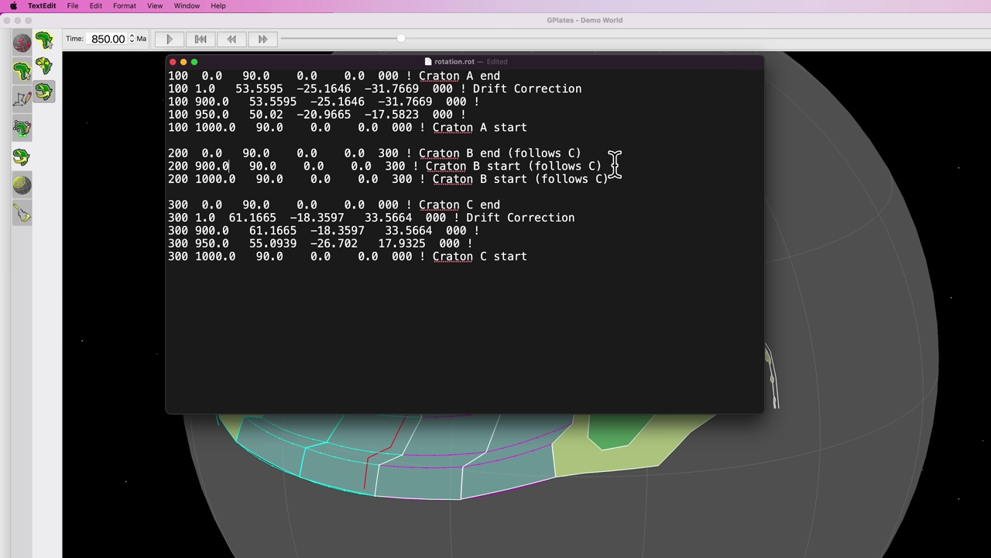
left_click_drag(614, 165, 425, 166)
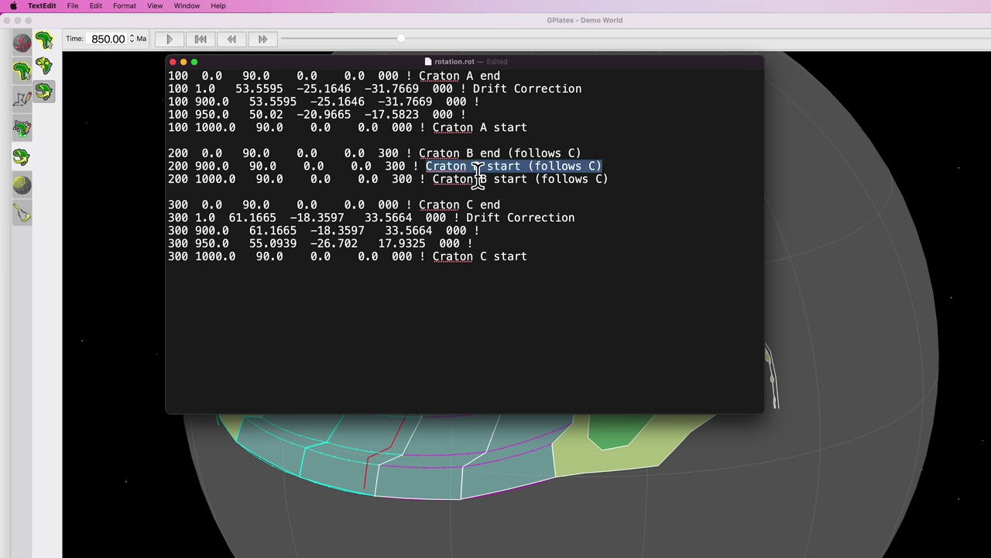
key("BackSpace")
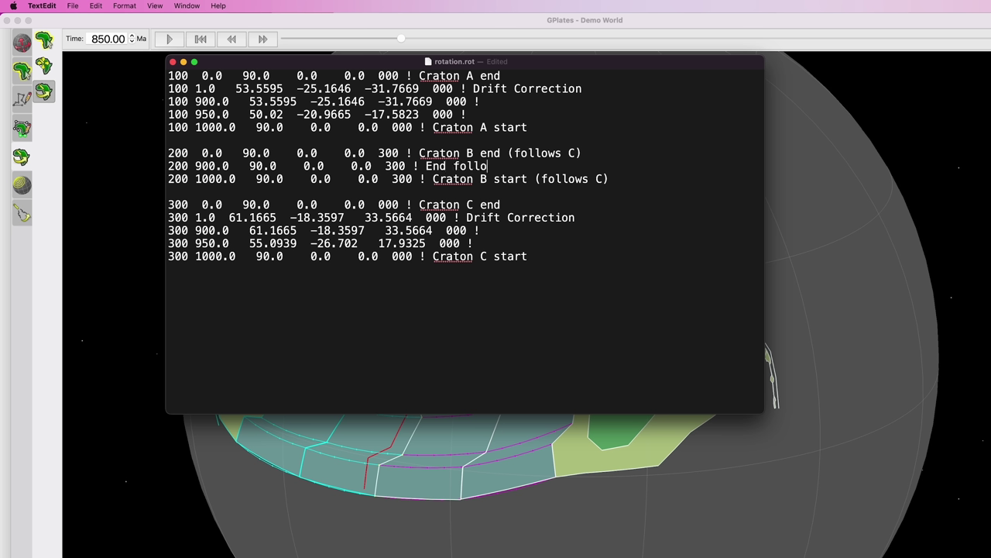
type("End following C")
- Duplicate the plate 200 "End following C" line above itself, commenting the copy "Start moving independently" and setting its fixed plate to 000
left_click_drag(527, 166, 162, 168)
key("super+c")
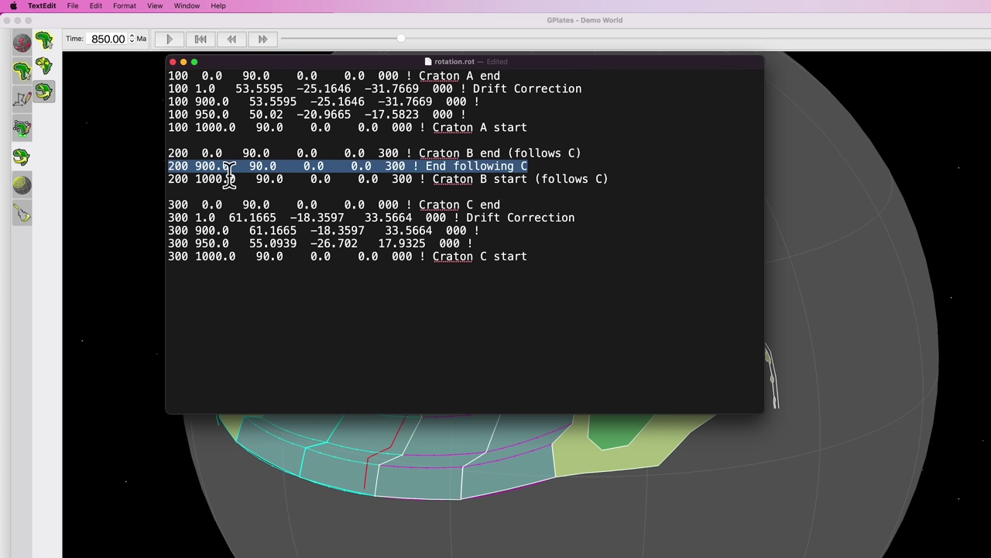
left_click(600, 148)
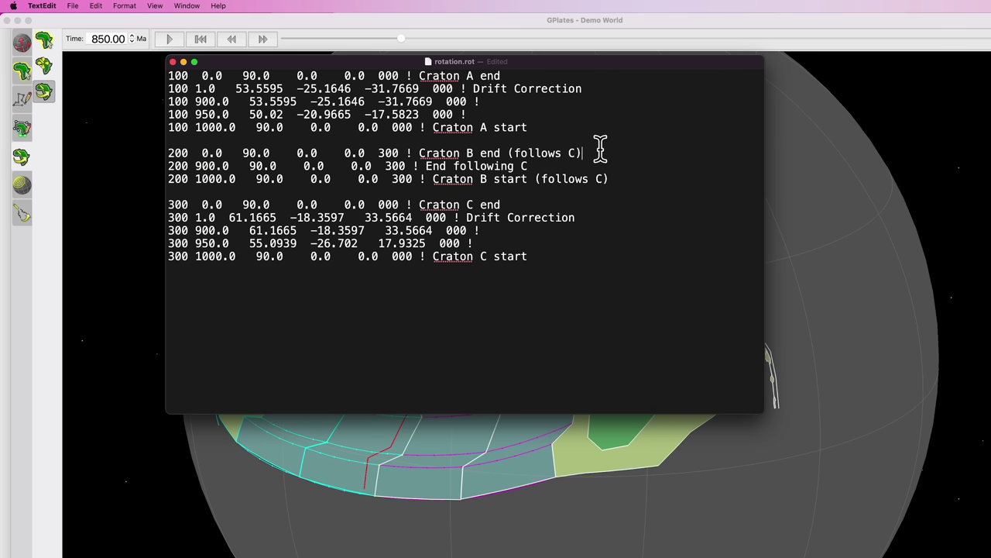
key("Return")
key("super+v")
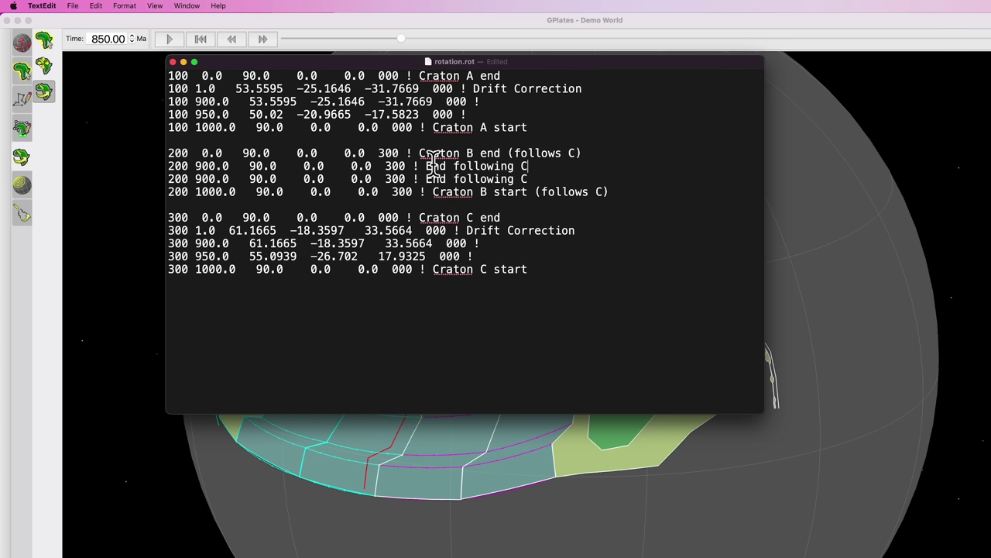
left_click_drag(426, 165, 527, 160)
key("BackSpace")
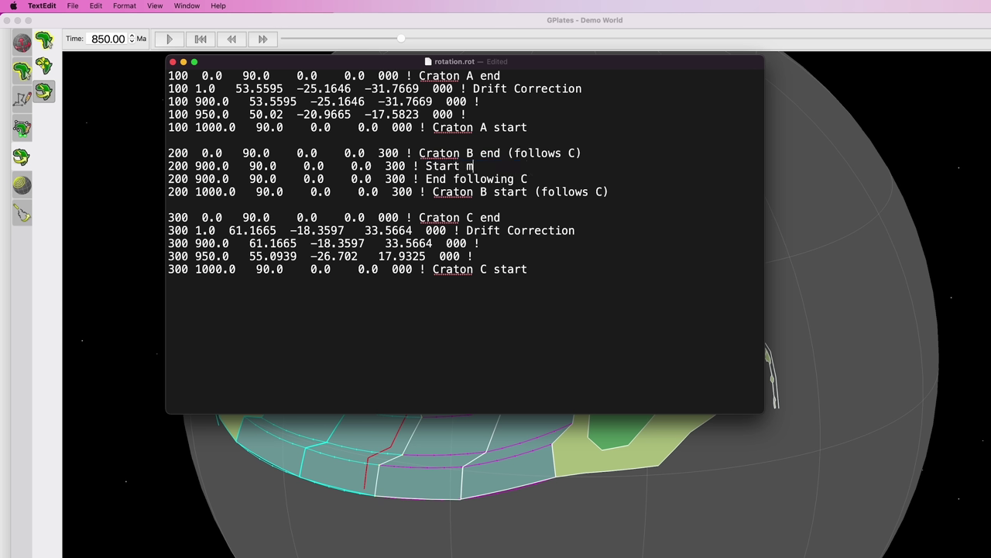
type("Start moving independantly")
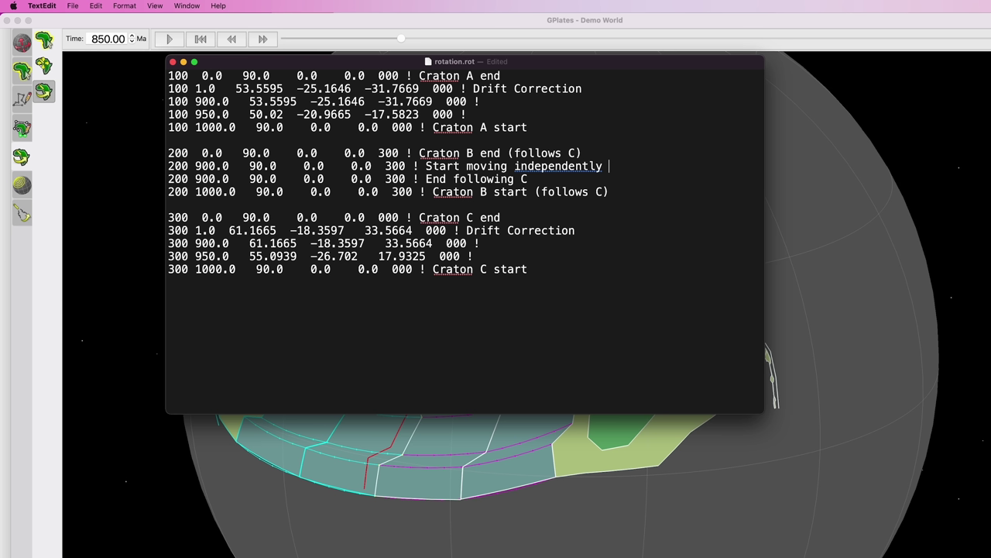
double_click(395, 166)
type("00")
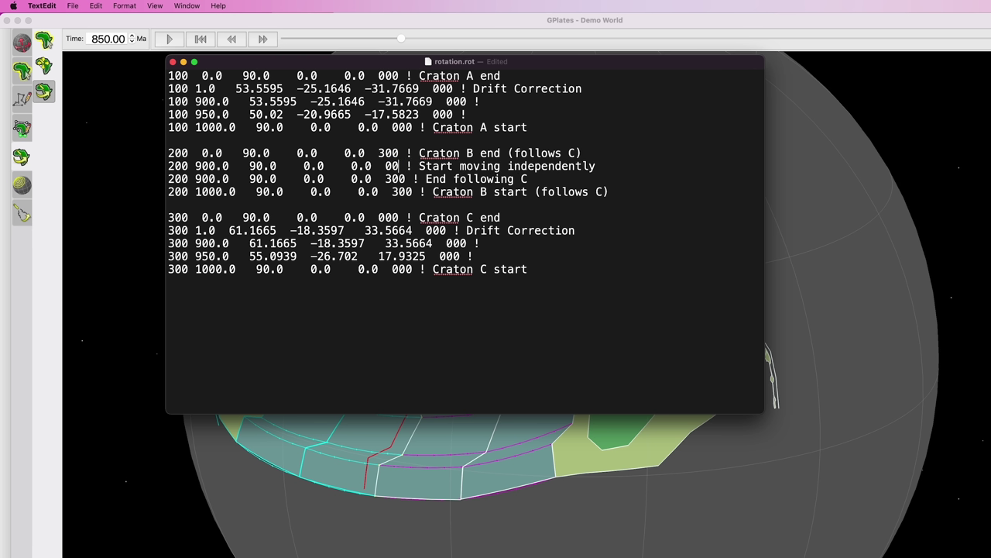
type("0")
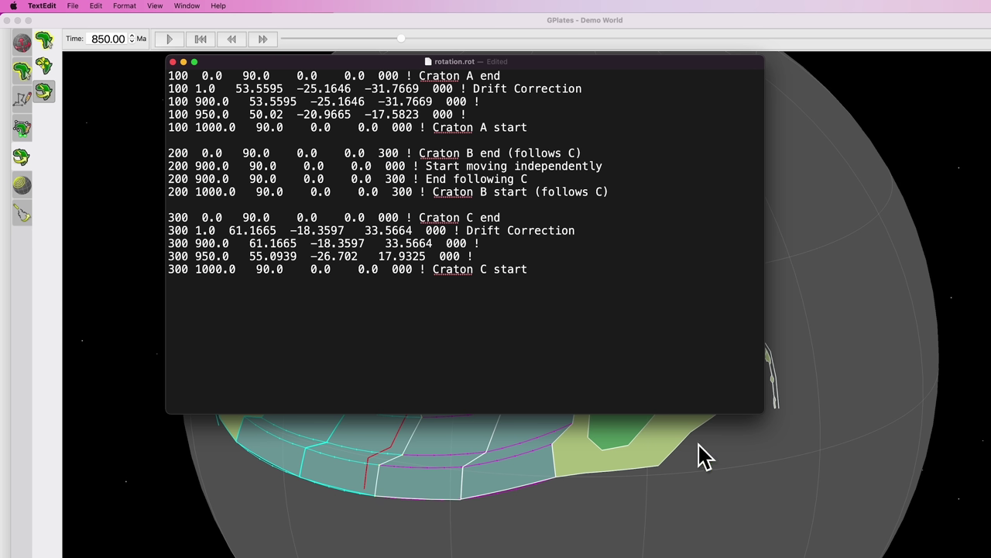
- Switch to GPlates and view the total reconstruction poles at 850 Ma
left_click(801, 508)
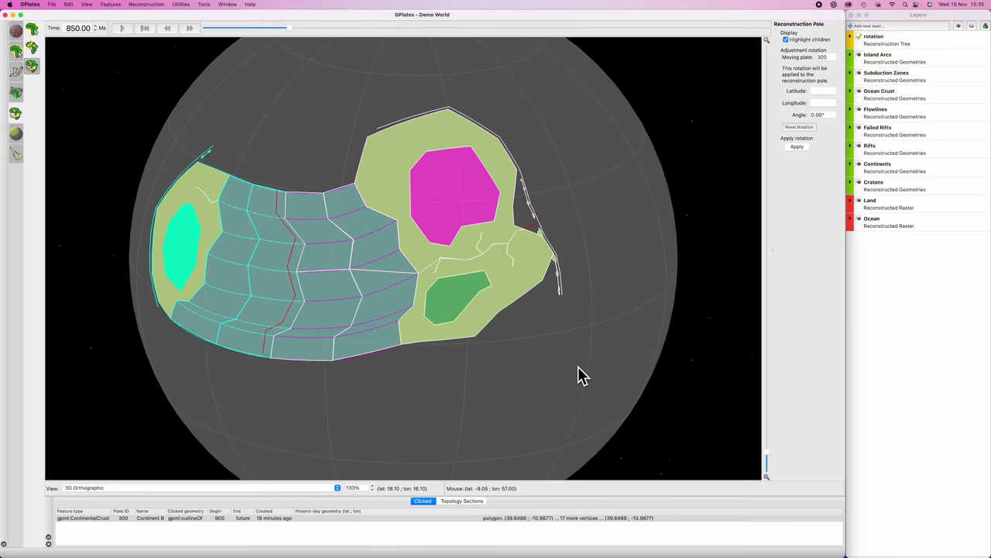
key("super+p")
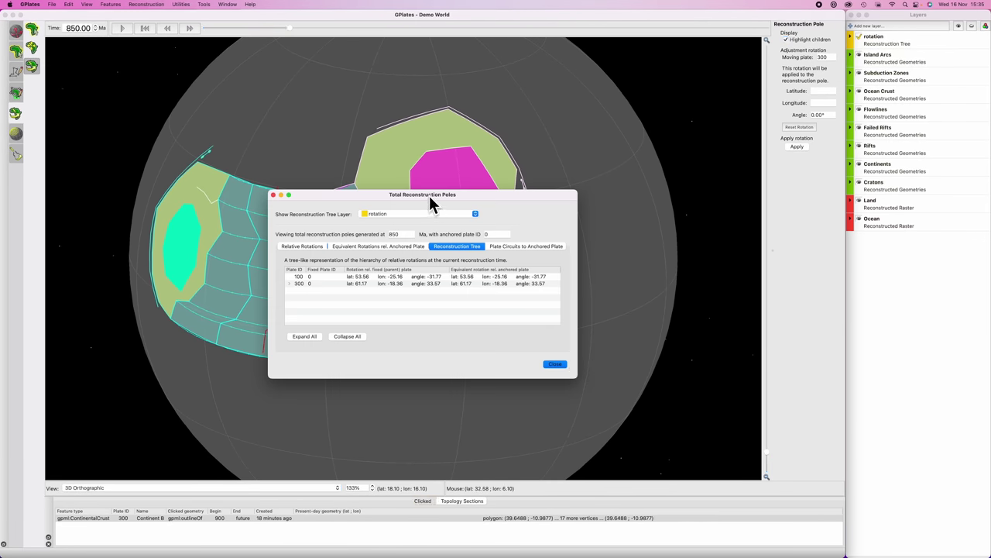
left_click_drag(423, 197, 416, 135)
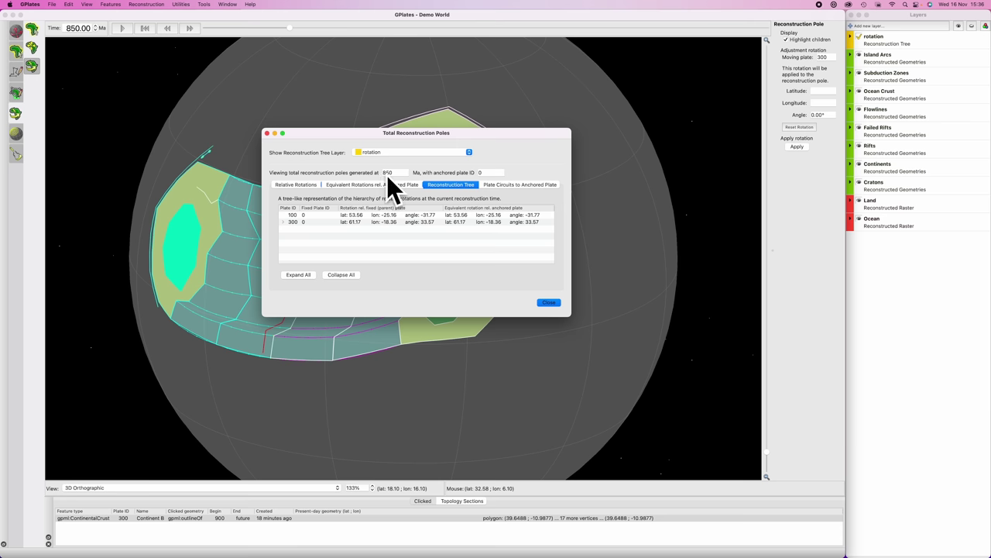
left_click(553, 304)
- Set the reconstruction time to 900 Ma and show the total reconstruction poles as equivalent rotations relative to the anchored plate
left_click_drag(91, 28, 62, 28)
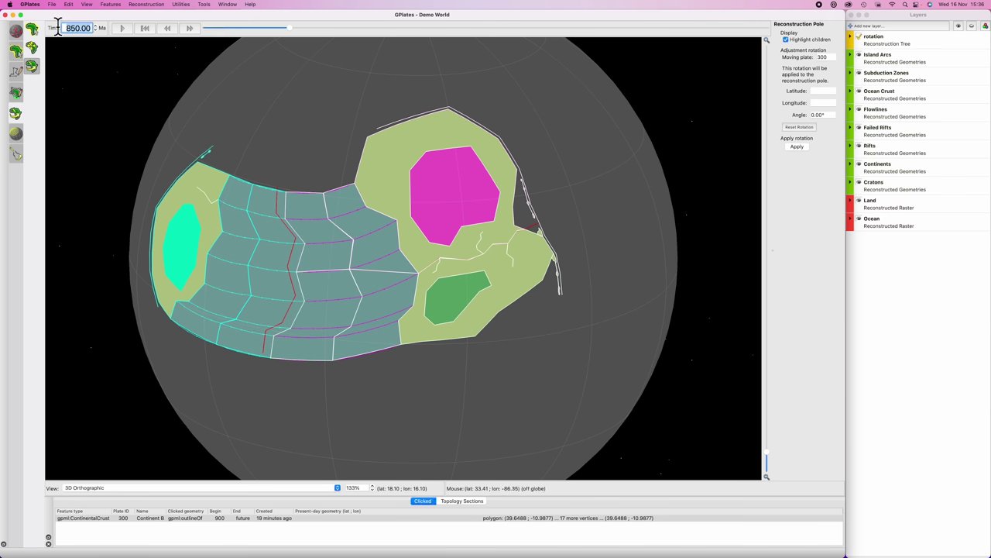
type("900")
key("Return")
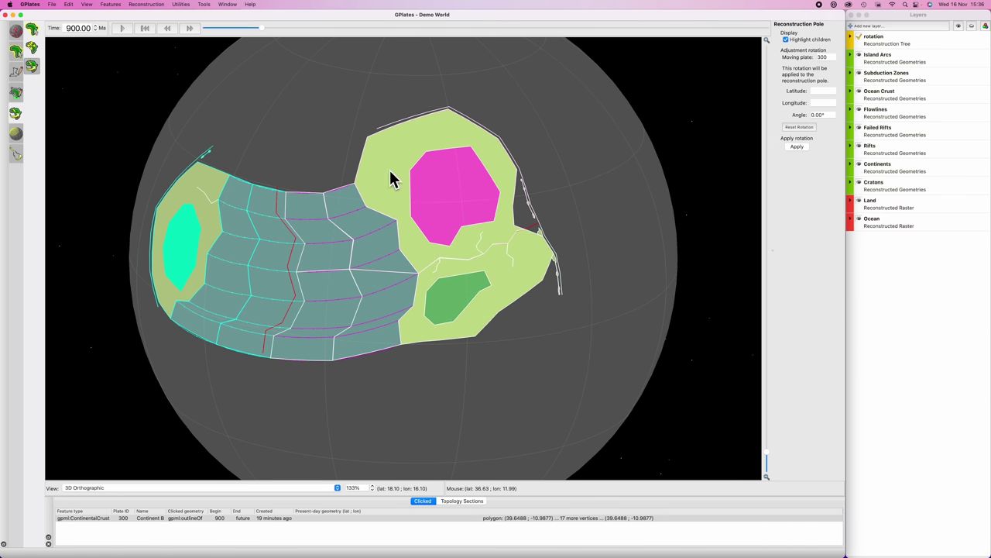
key("super+p")
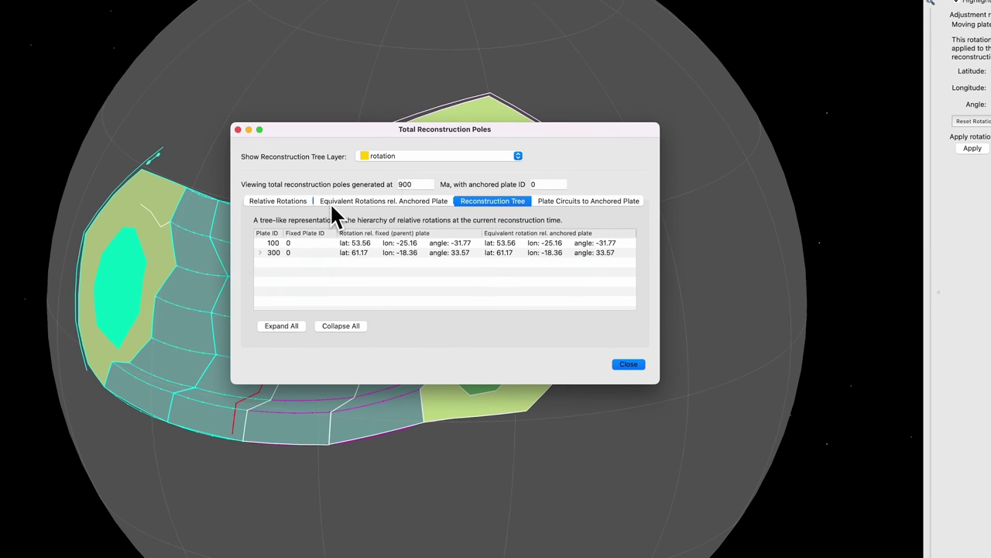
left_click(418, 200)
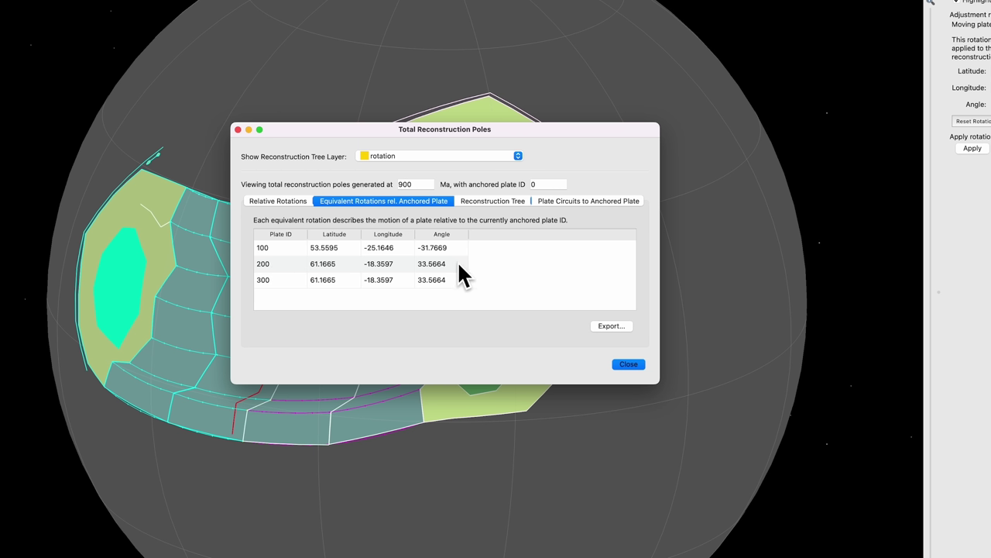
- Switch to TextEdit and set the "Start moving independently" line's latitude to 61.1665, longitude to -18.3597 and angle to 33.5664
key("super+Tab")
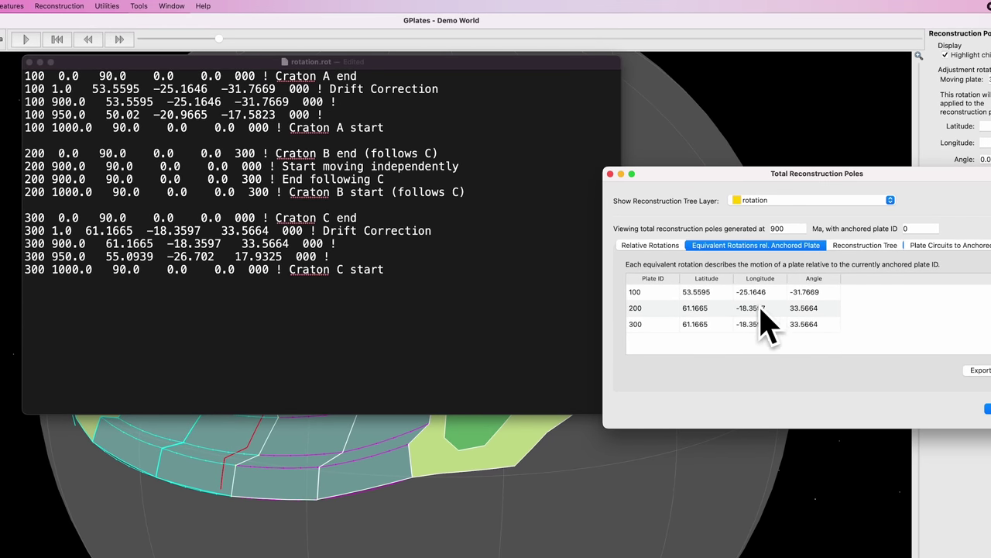
left_click(108, 166)
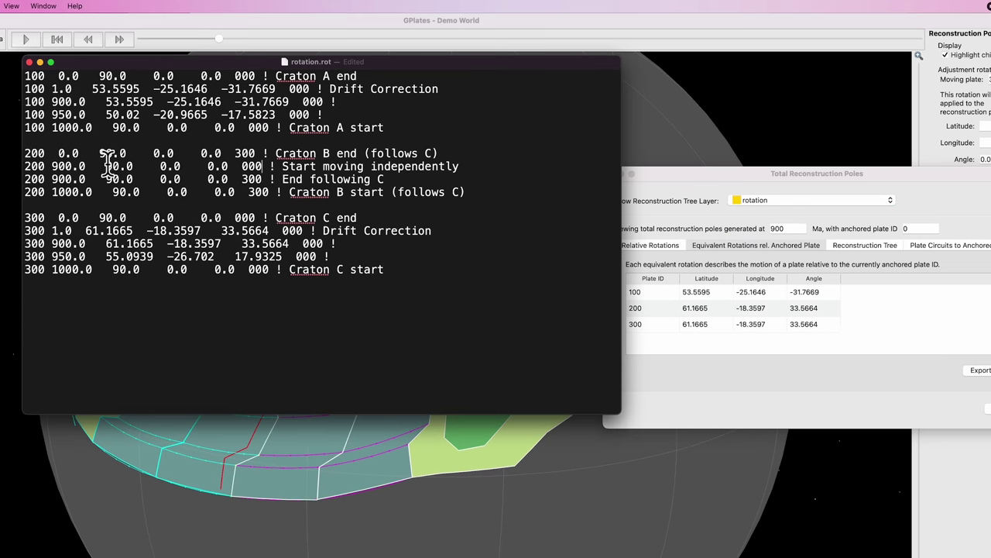
left_click_drag(106, 166, 228, 166)
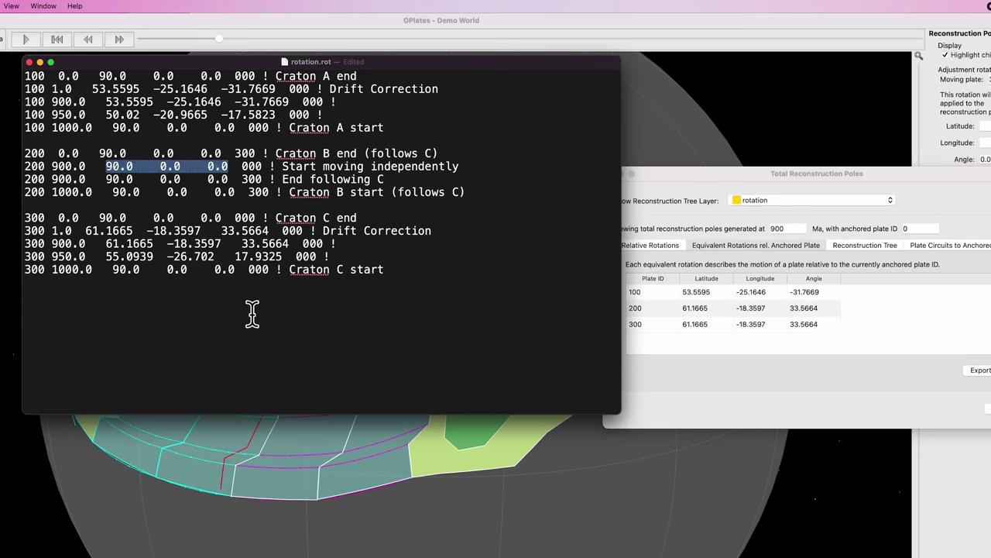
double_click(118, 166)
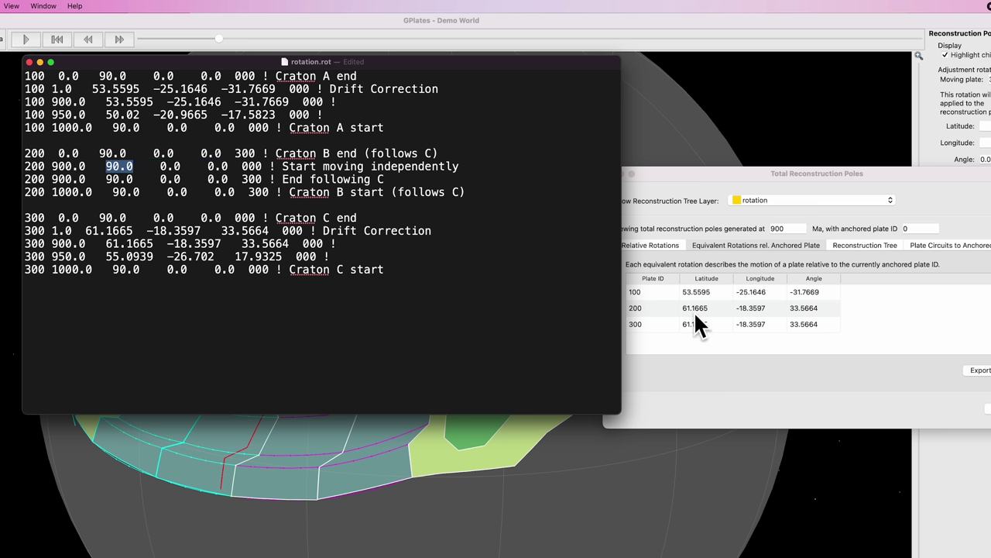
type("61.1665")
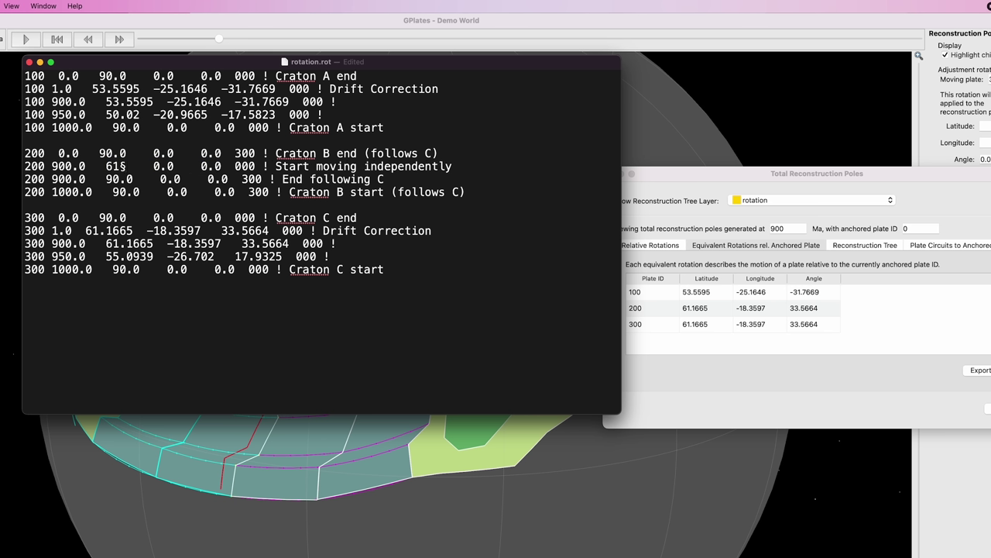
double_click(191, 166)
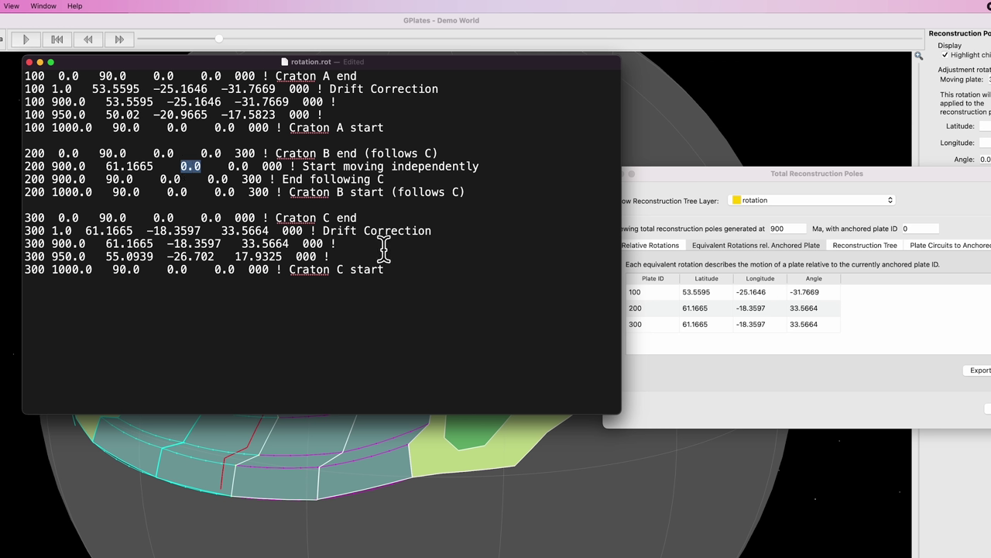
type("-18.3597")
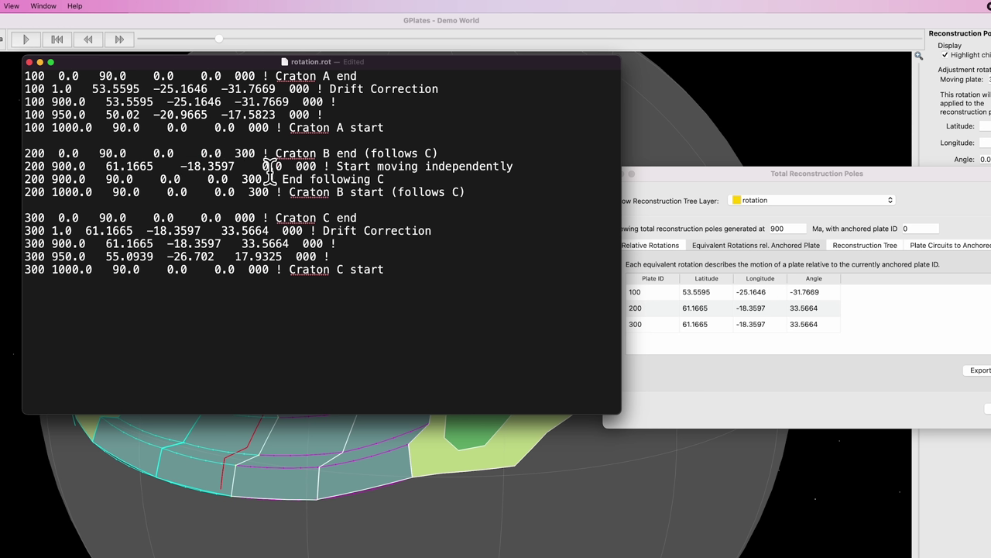
double_click(272, 166)
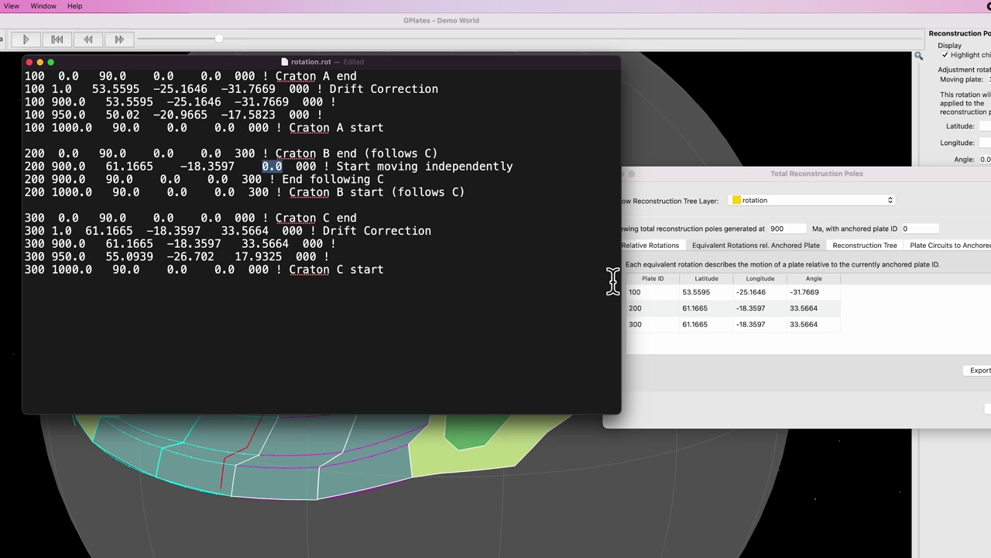
type("33.5664")
- Duplicate the "Start moving independently" line above itself, commenting the copy "Drift Correction" and setting its time to 1.0
left_click_drag(542, 162, 24, 162)
key("super+c")
left_click(453, 151)
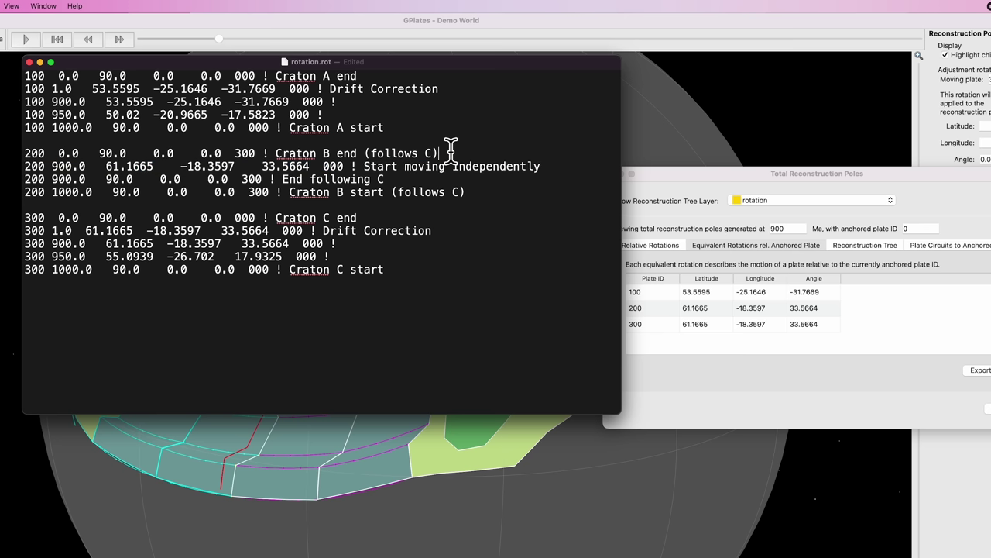
key("Return")
key("super+v")
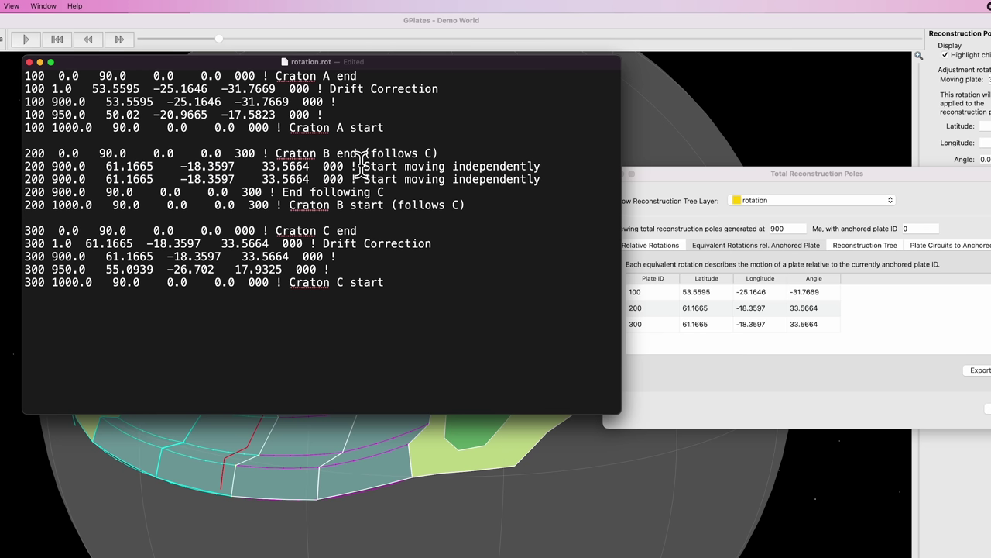
left_click_drag(364, 166, 547, 164)
type("Drift Correction")
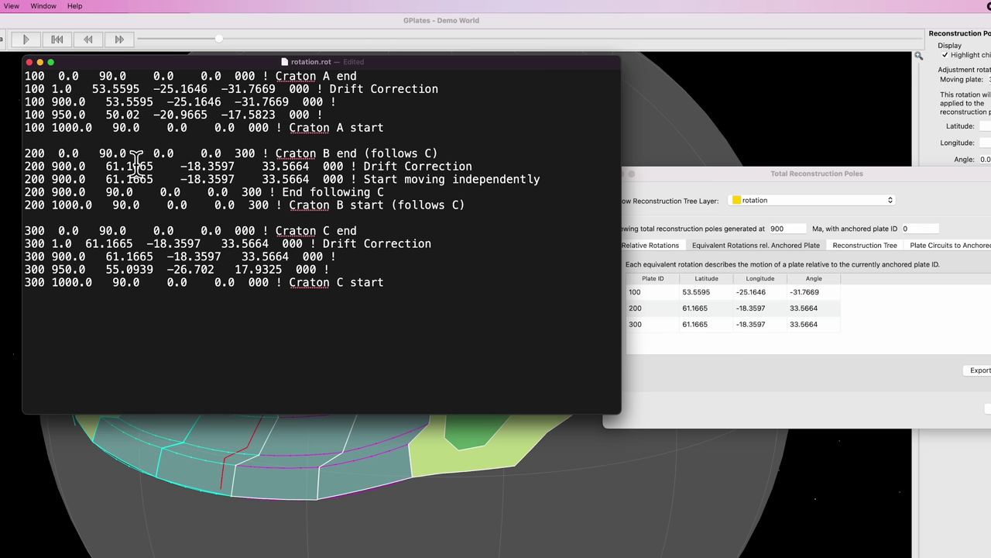
left_click_drag(52, 166, 71, 167)
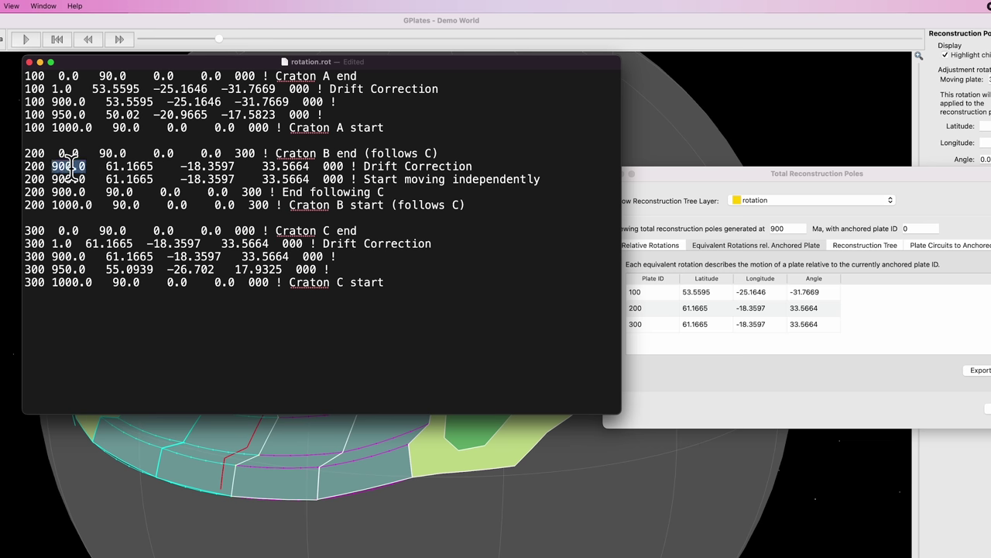
type("1")
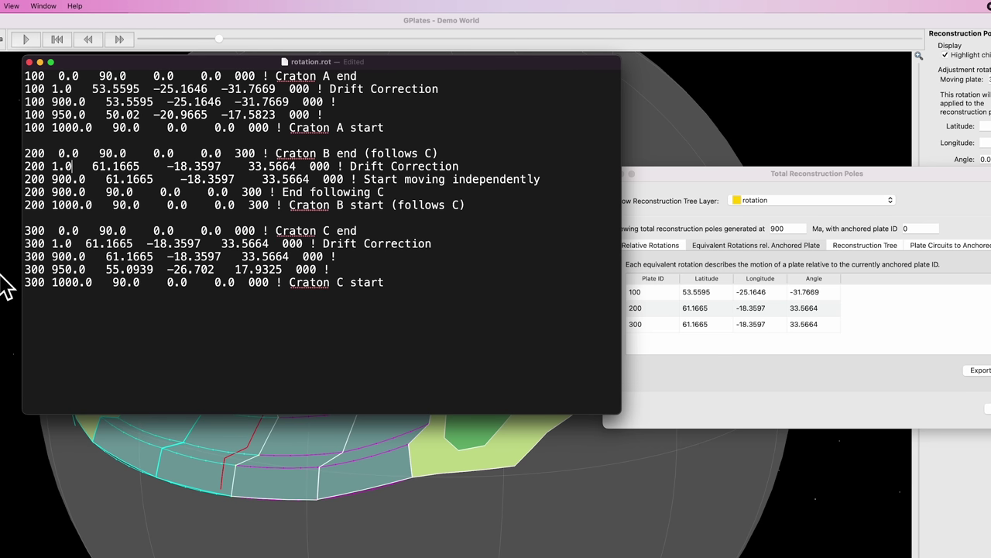
- Remove the blank lines separating the plate 100, 200 and 300 blocks, and save and close rotation.rot
left_click(34, 138)
key("BackSpace")
left_click(37, 205)
key("BackSpace")
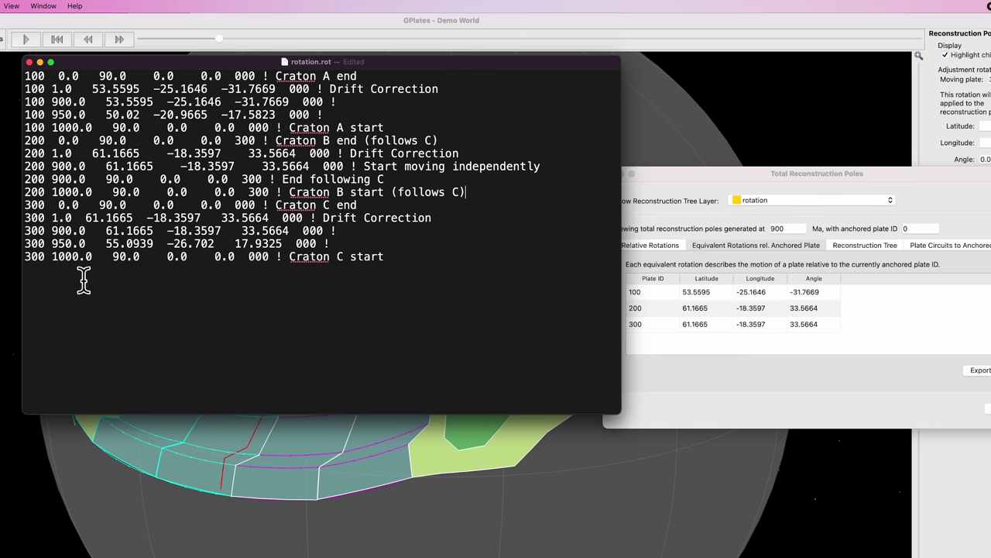
key("super+s")
left_click(29, 62)
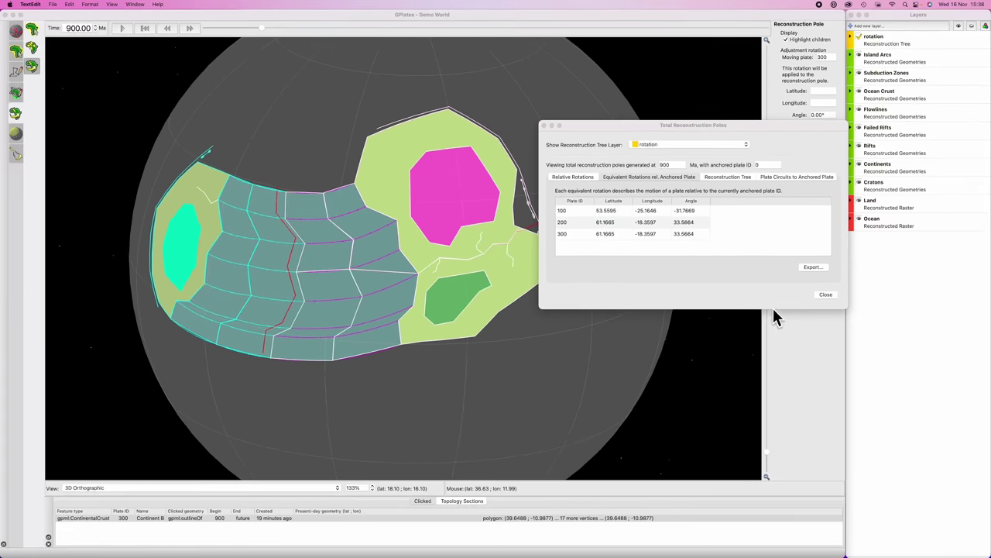
- Switch to GPlates, reload rotation.rot in the feature collection manager and close the manager
left_click(699, 336)
key("super+m")
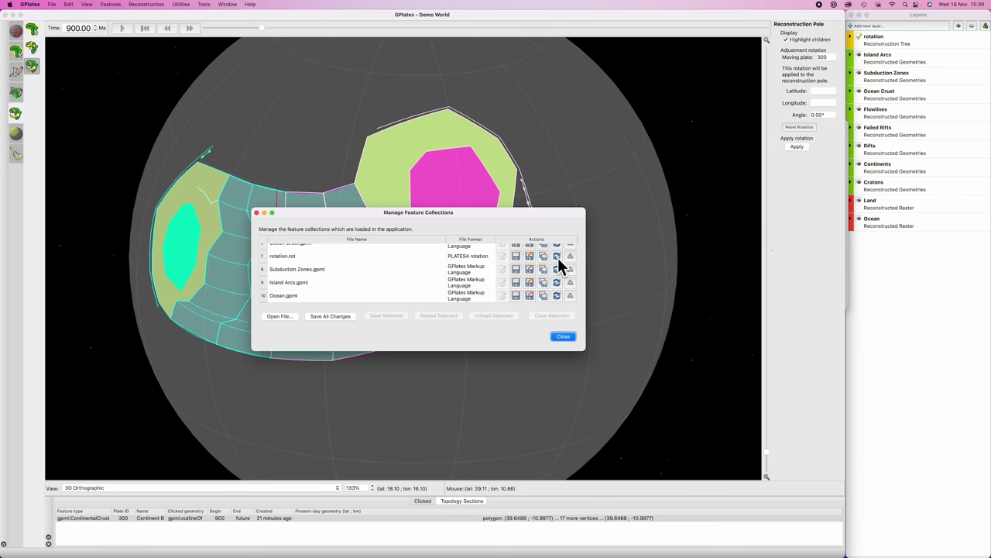
left_click(256, 213)
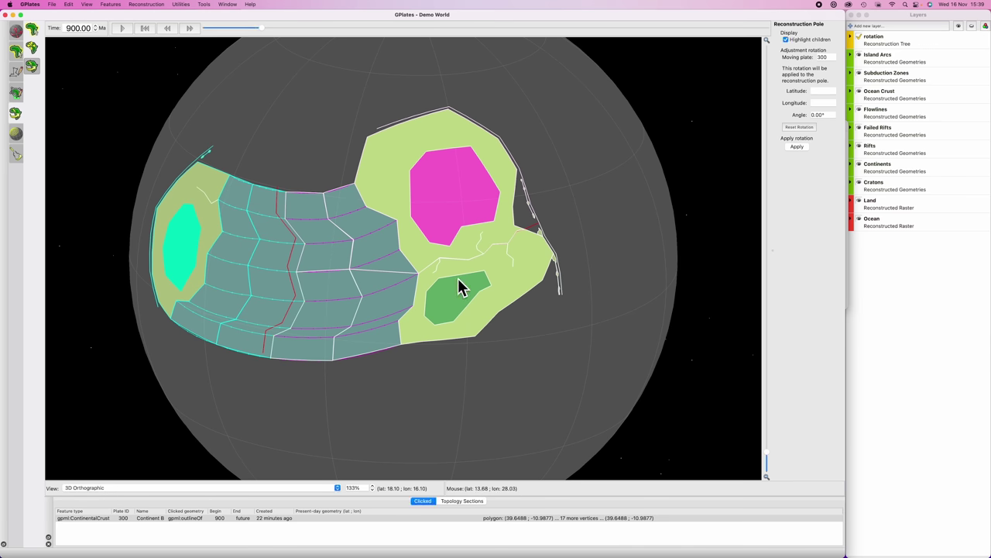
- Set the reconstruction time to 850 Ma
left_click(79, 29)
left_click_drag(80, 29, 67, 29)
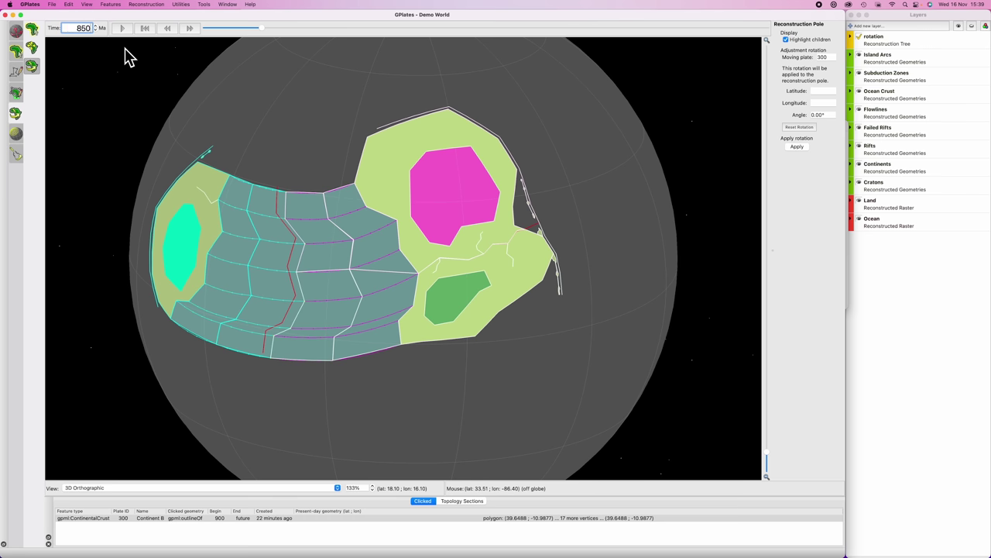
key("Return")
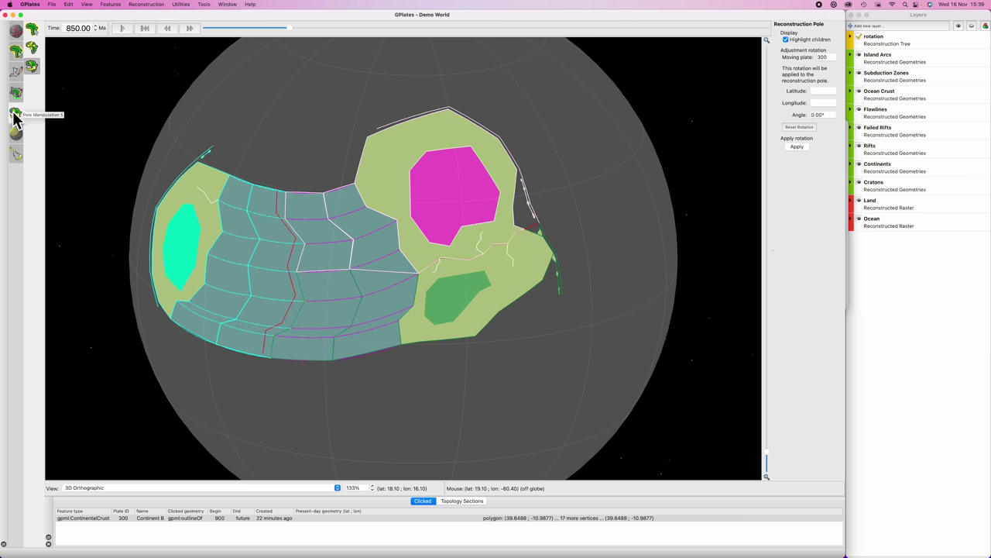
- Compare which features move with plate 300 and which with plate 200, choosing Craton B for the second check
key("f")
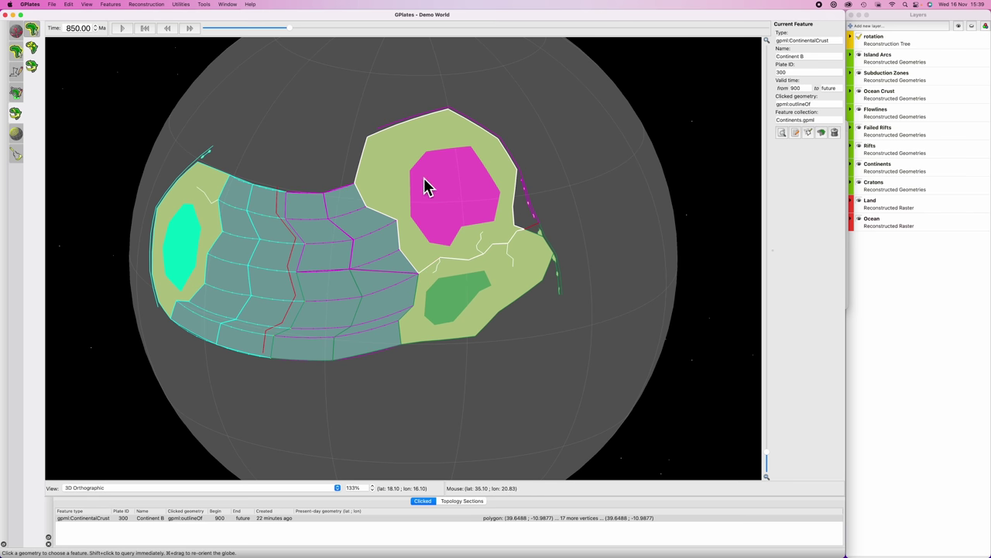
key("p")
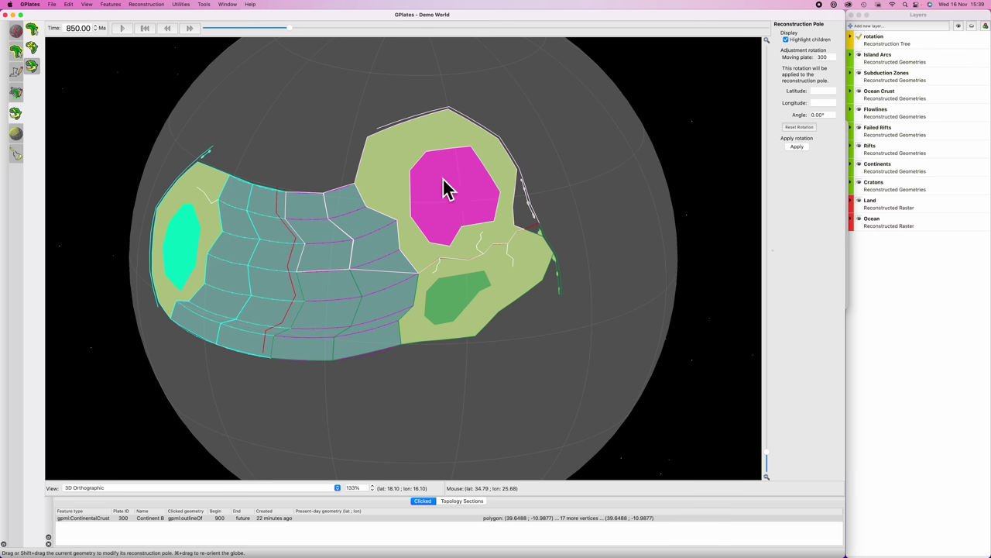
key("f")
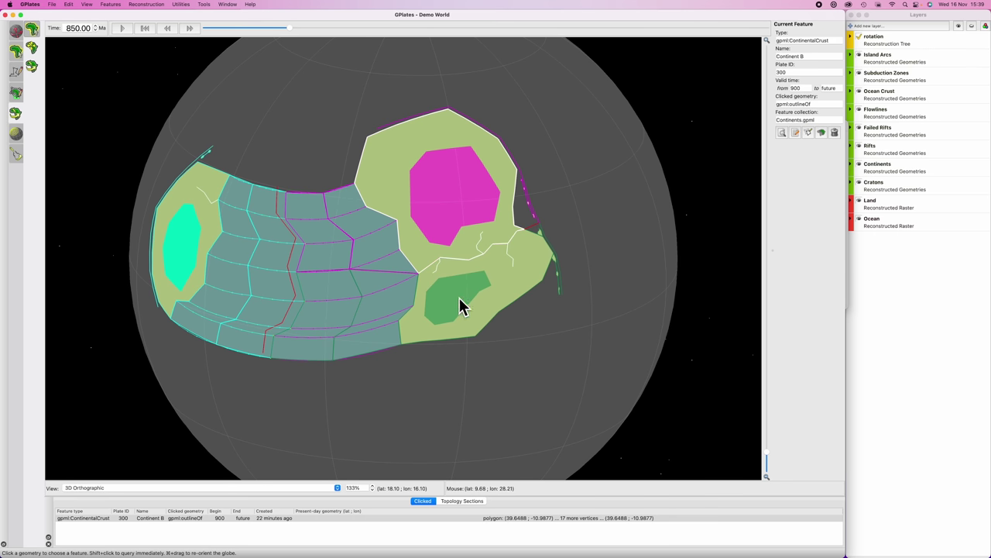
left_click(457, 304)
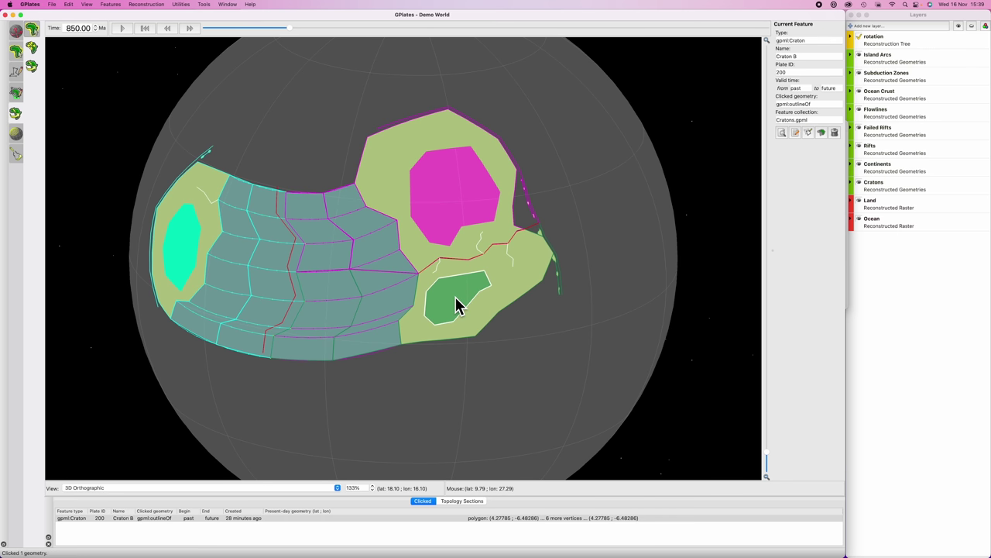
key("p")
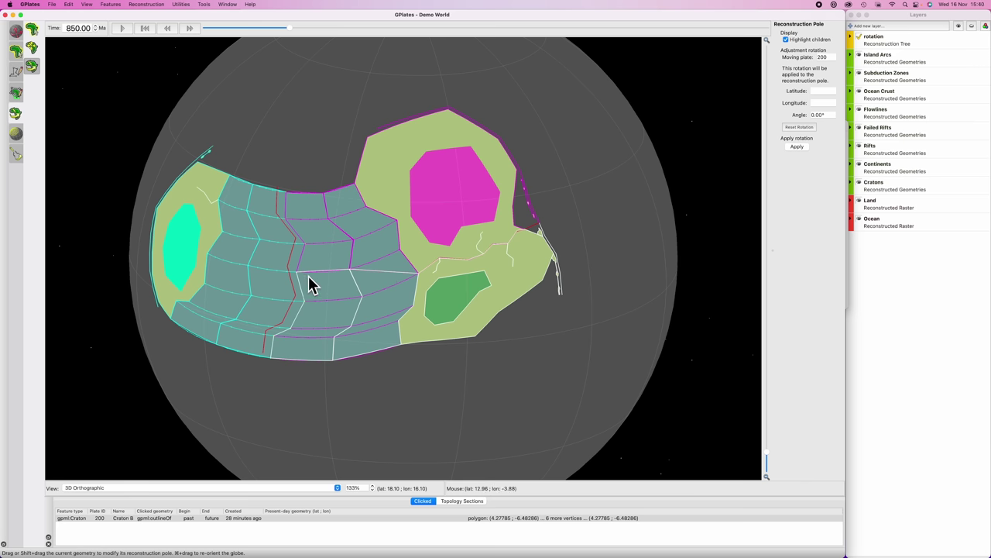
scroll(490, 336, "down", 1)
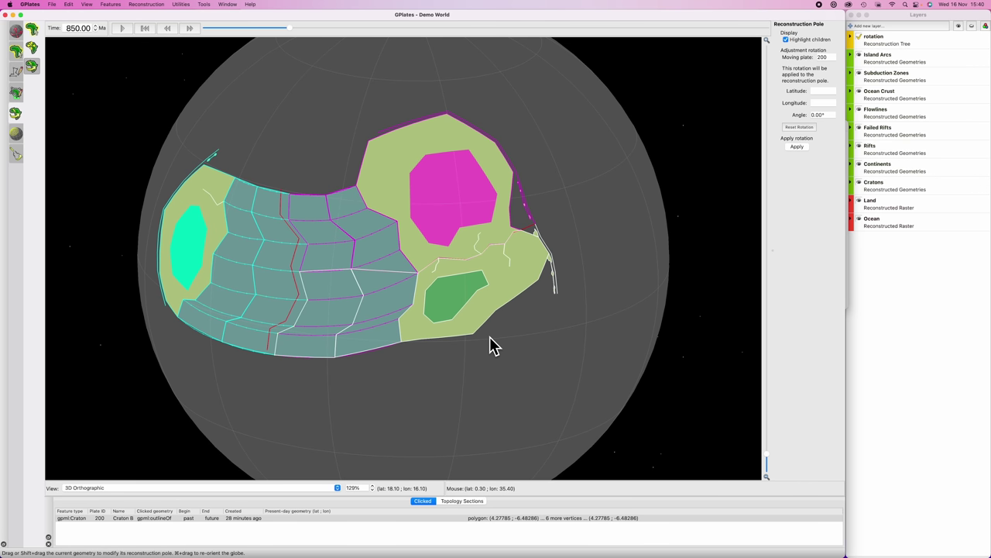
- Enable the movable pole, choose Craton C of plate 300 and place the pole at about latitude 45.24, longitude -69.35
key("o")
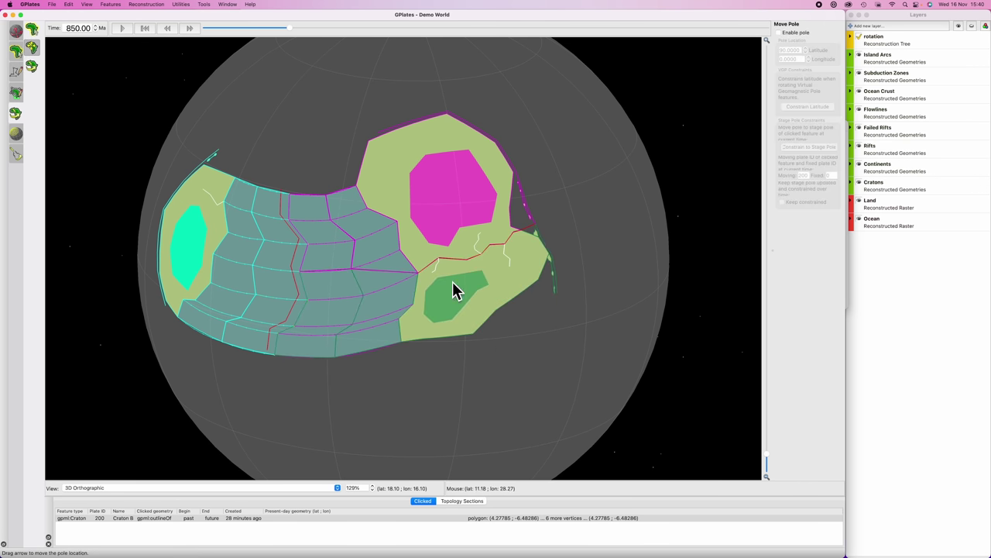
left_click(779, 33)
scroll(593, 154, "down", 5)
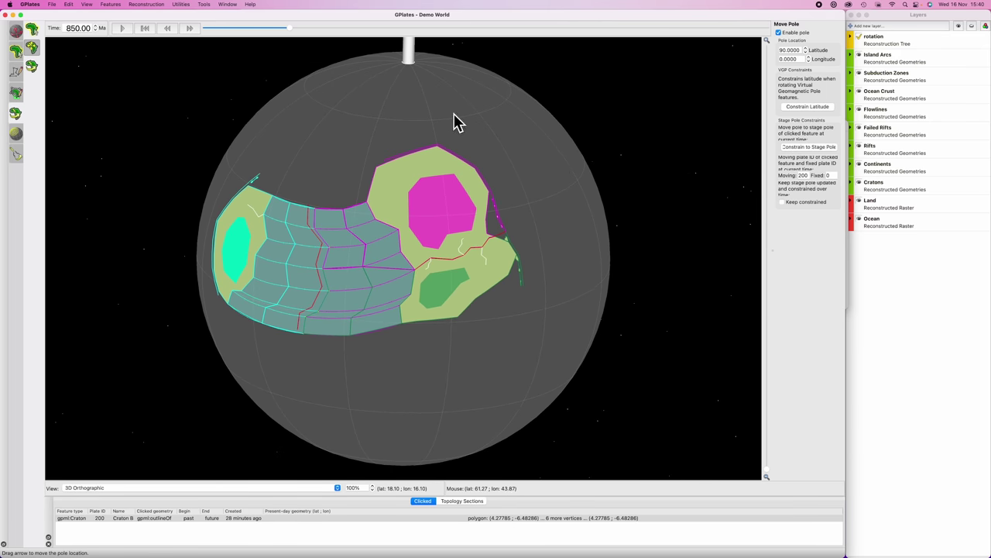
key("p")
key("o")
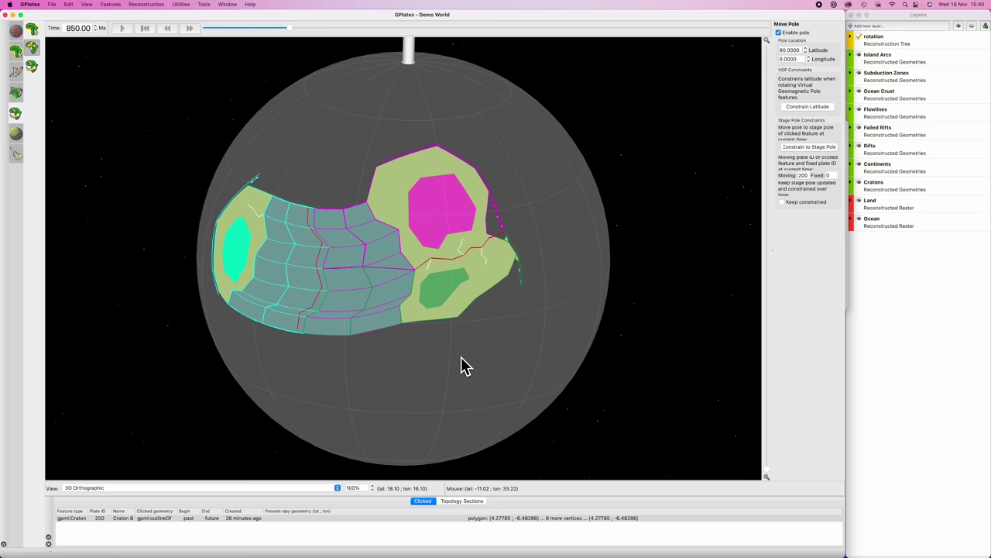
left_click(438, 210)
left_click_drag(409, 56, 263, 126)
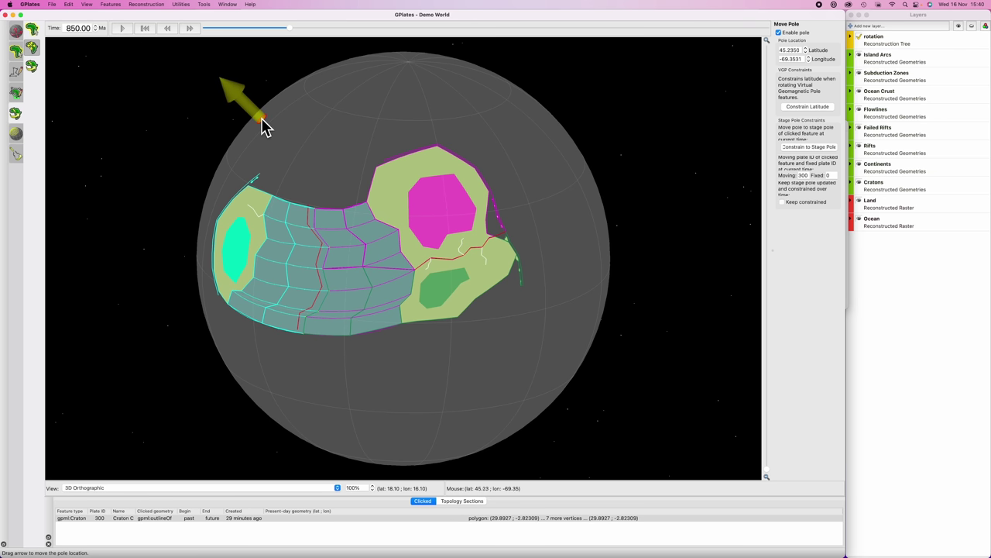
- Rotate plate 300 northward away from plate 200, shifting the pole southwest between adjustments
key("p")
left_click_drag(478, 188, 470, 177)
key("o")
left_click_drag(262, 120, 229, 197)
key("p")
left_click_drag(439, 207, 441, 183)
- Move the pole to about latitude 37.32, longitude -58.75, finish rotating plate 300 to about 7.65° in total and apply the rotation
key("o")
left_click_drag(228, 199, 244, 151)
key("p")
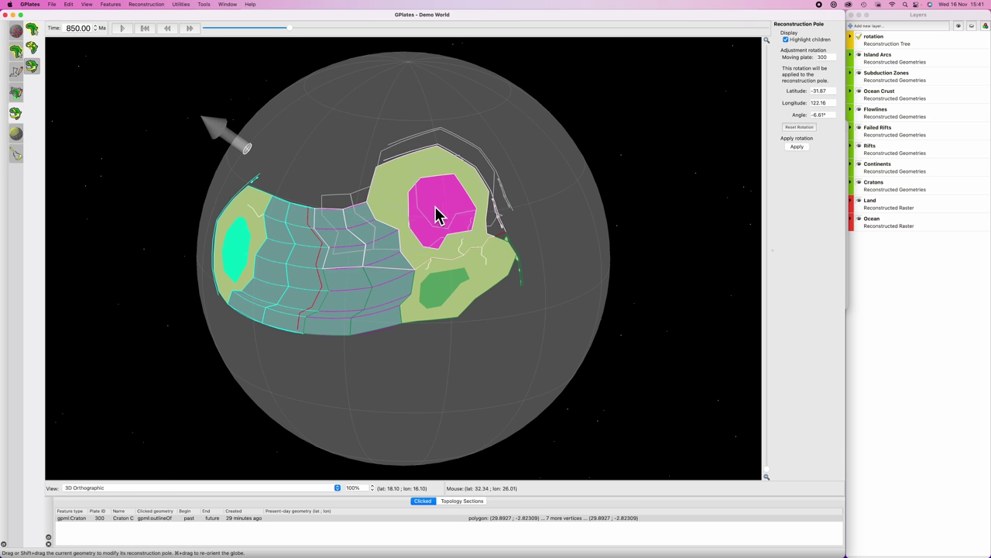
left_click_drag(436, 216, 442, 212)
left_click(796, 147)
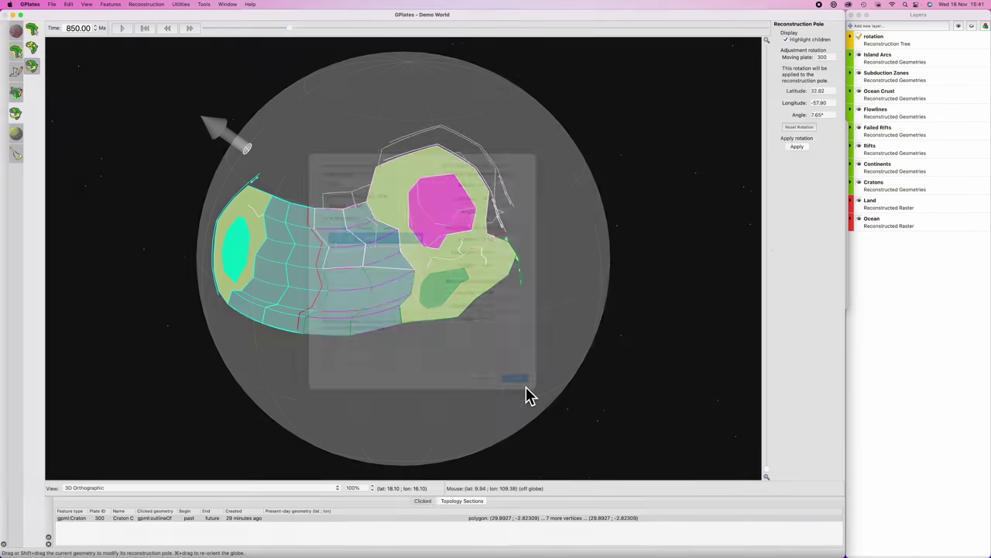
left_click(517, 381)
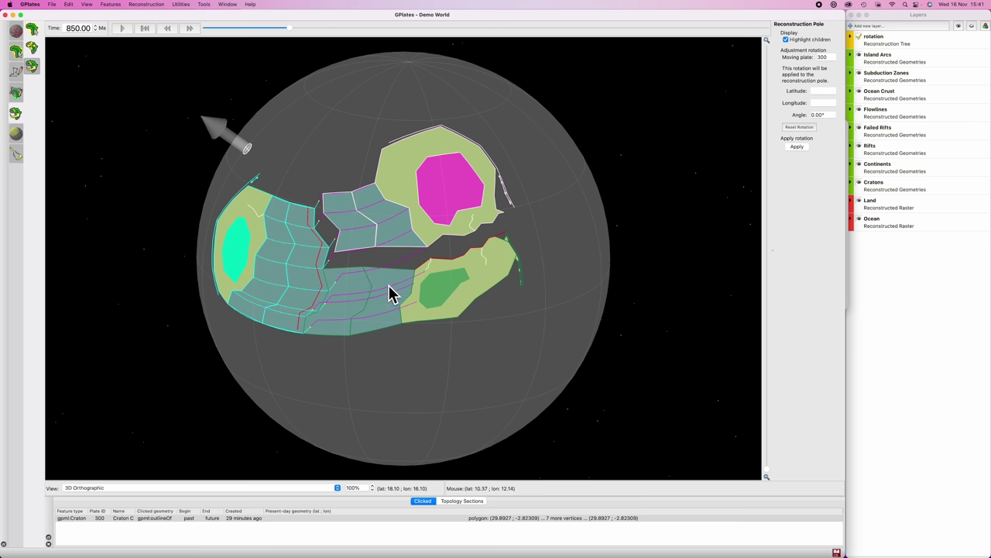
- Calculate plate 300's velocity magnitude from 900 to 850 Ma in the Kinematics Tool and review the graph
key("super+k")
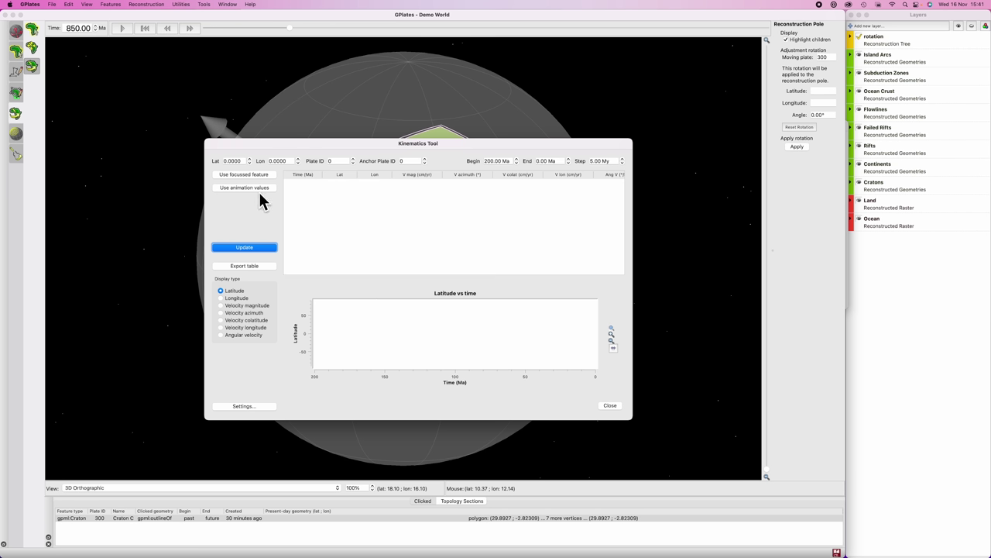
left_click_drag(344, 151, 332, 96)
left_click(364, 113)
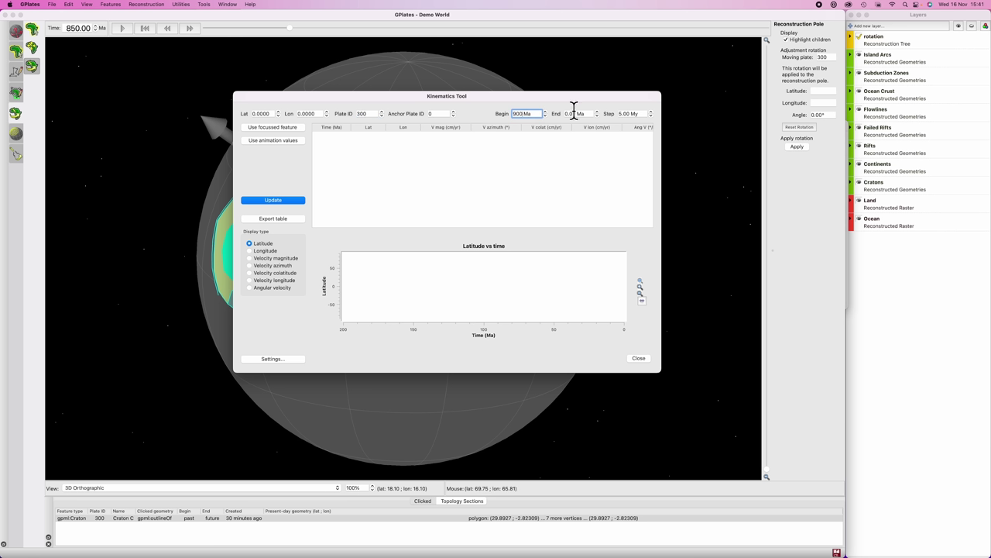
key("Tab")
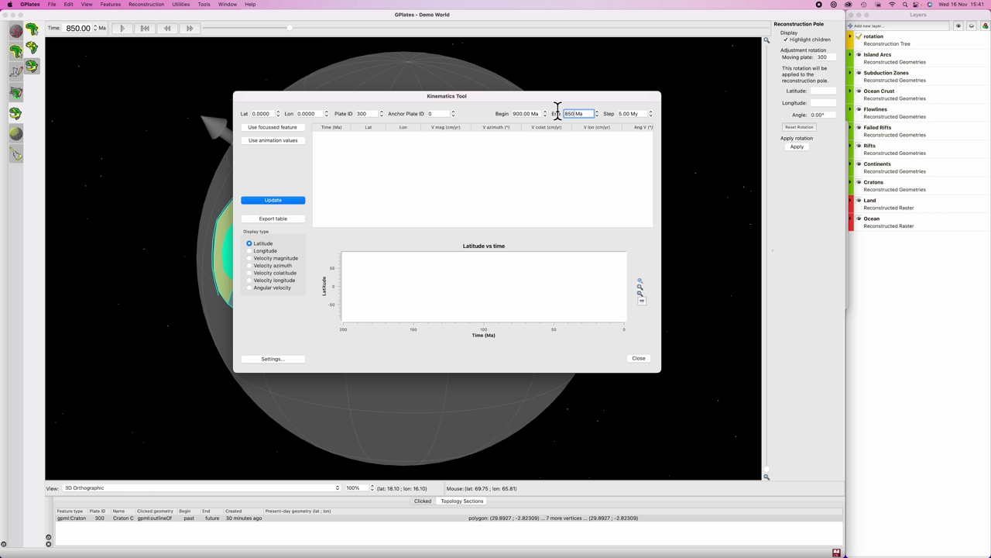
left_click(250, 258)
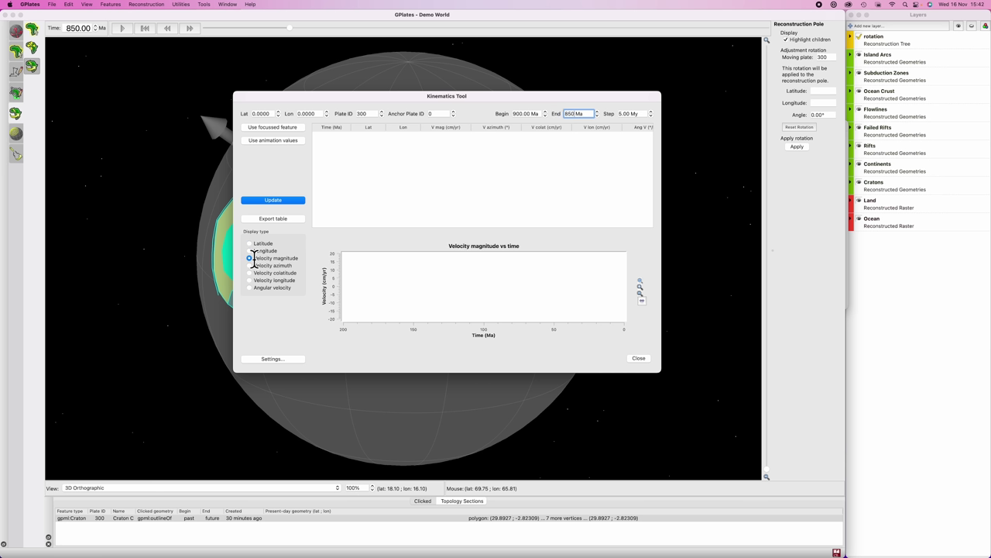
left_click(281, 199)
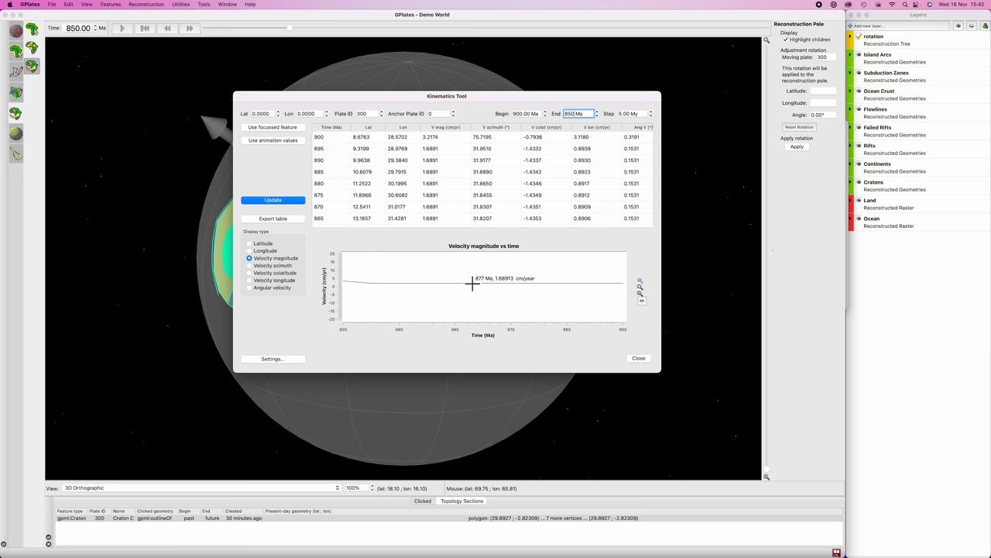
left_click(638, 358)
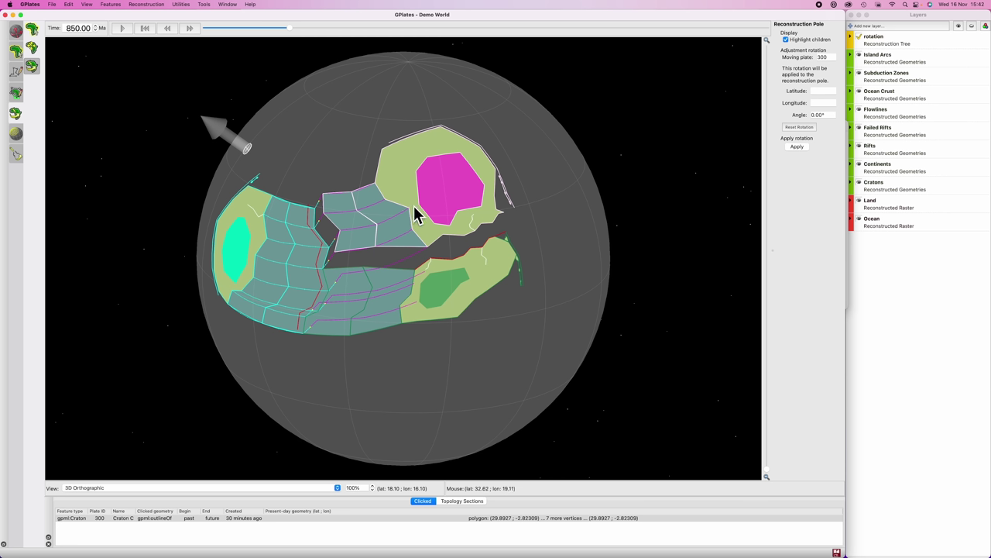
- Rotate plate 300 farther north, apply it and update its velocity calculation in the Kinematics Tool
left_click_drag(426, 207, 425, 194)
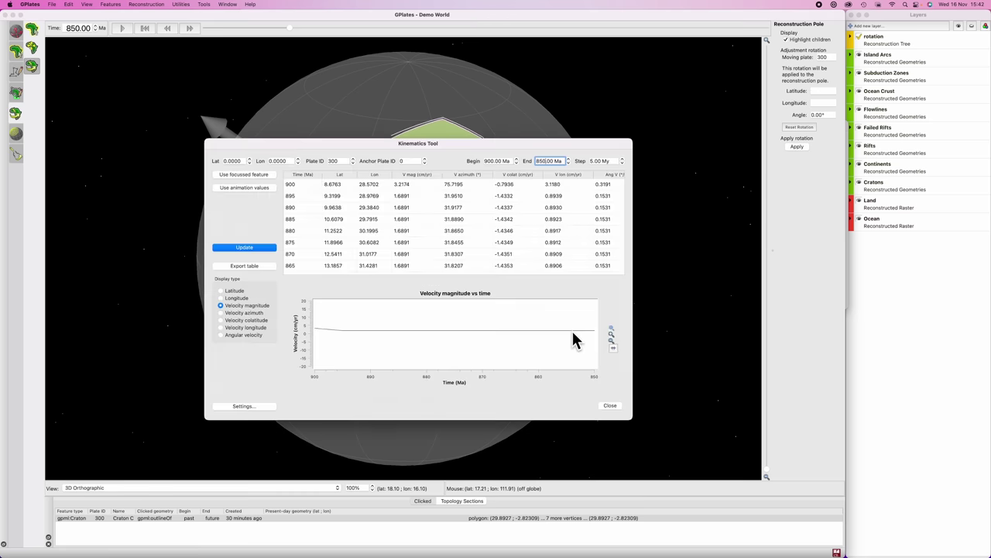
left_click(244, 247)
left_click(606, 407)
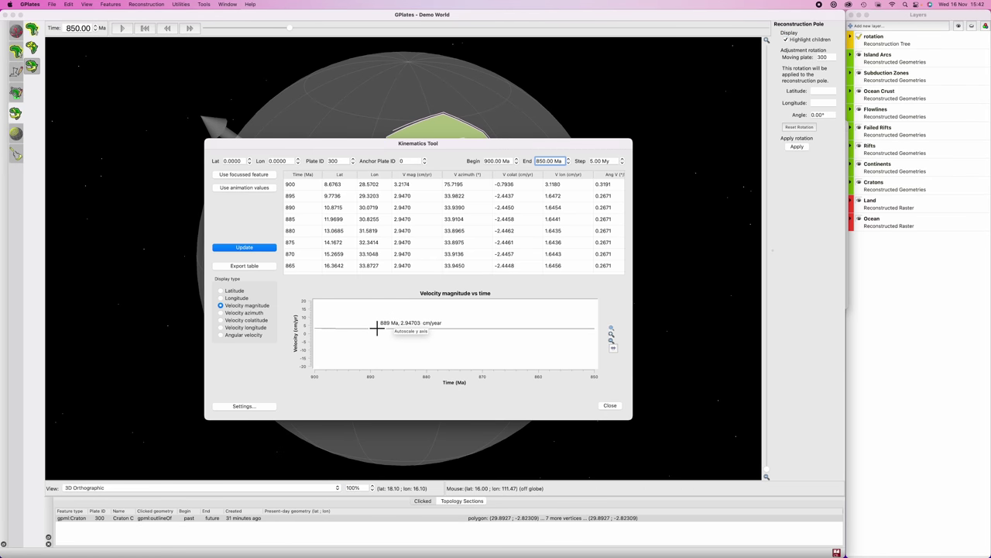
left_click(610, 406)
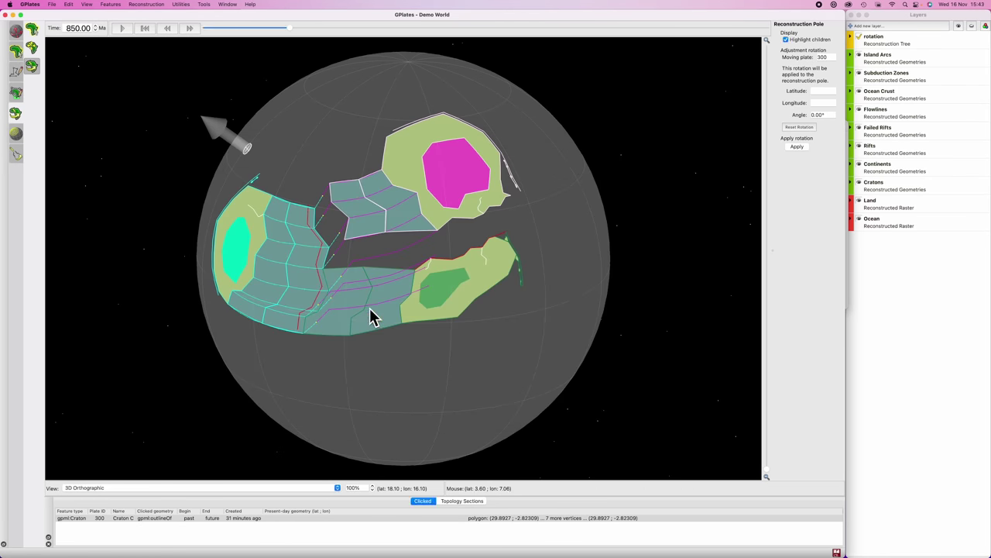
- Choose Continent C of plate 200 and reposition the pole to about latitude -23.16, longitude -44.61
key("f")
left_click(434, 319)
key("p")
key("o")
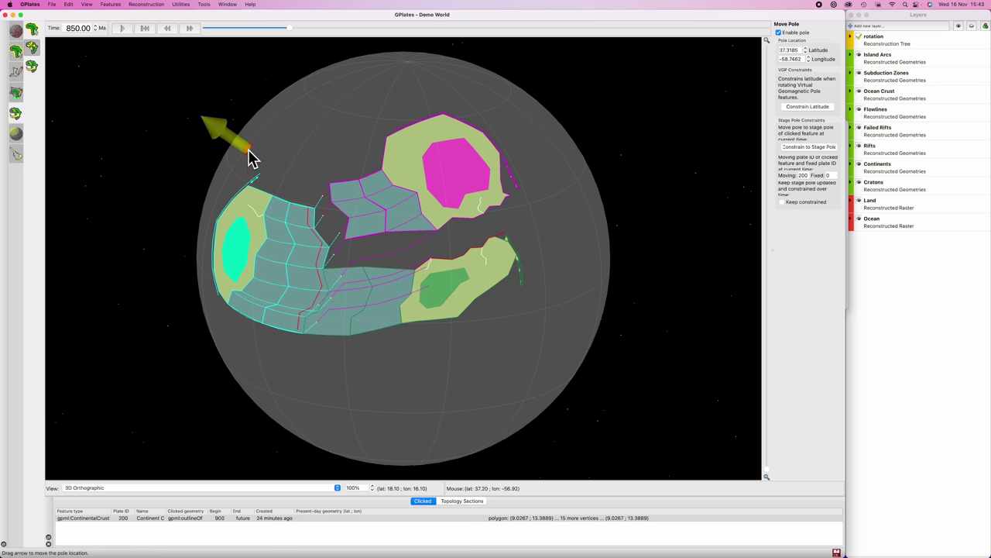
left_click_drag(248, 155, 397, 117)
key("p")
left_click_drag(459, 299, 456, 298)
key("o")
left_click_drag(396, 116, 235, 361)
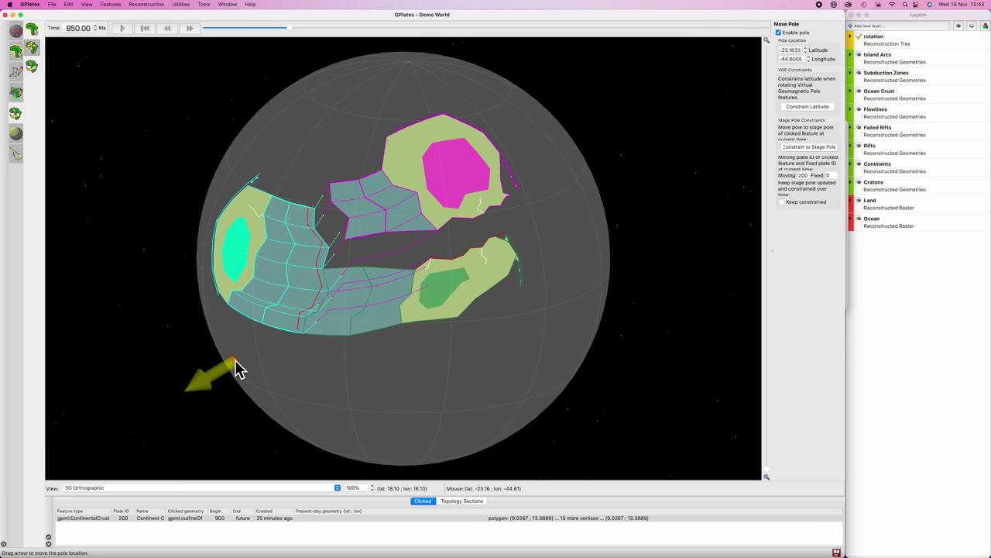
- Rotate plate 200 southeast away from plate 300 and apply the rotation
key("p")
left_click_drag(467, 304, 449, 314)
left_click(797, 147)
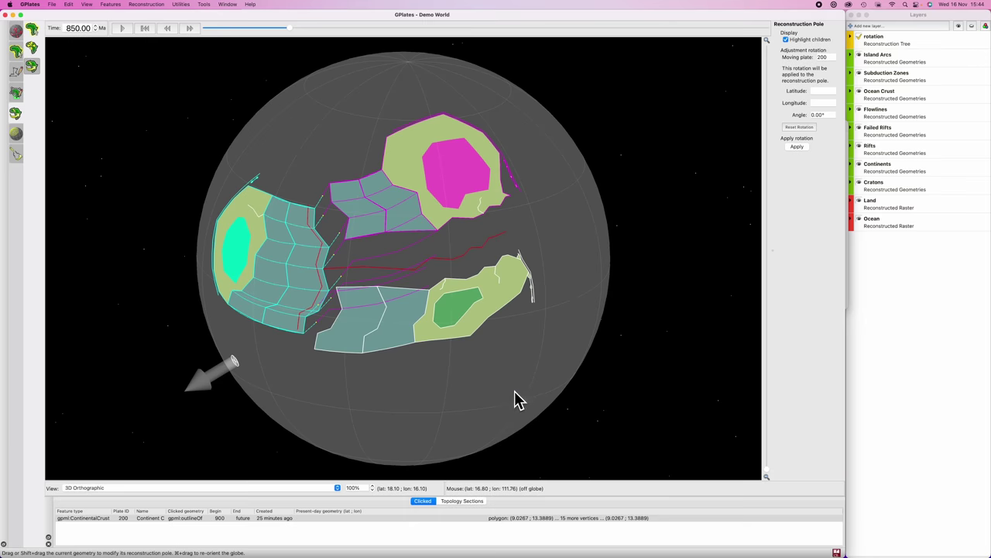
- Calculate plate 200's velocity magnitude from 900 to 850 Ma in the Kinematics Tool
key("super+k")
left_click(248, 247)
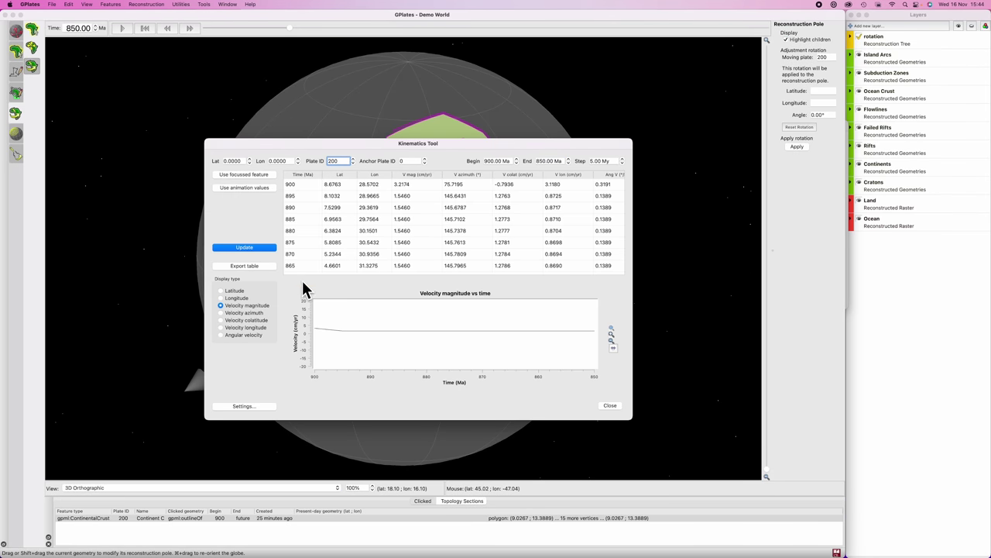
left_click(611, 406)
- Nudge plate 200 farther southeast using a pole moved to the northern hemisphere, apply it and review the plate in the Kinematics Tool
left_click_drag(477, 310, 480, 315)
key("o")
left_click_drag(235, 364, 367, 105)
key("p")
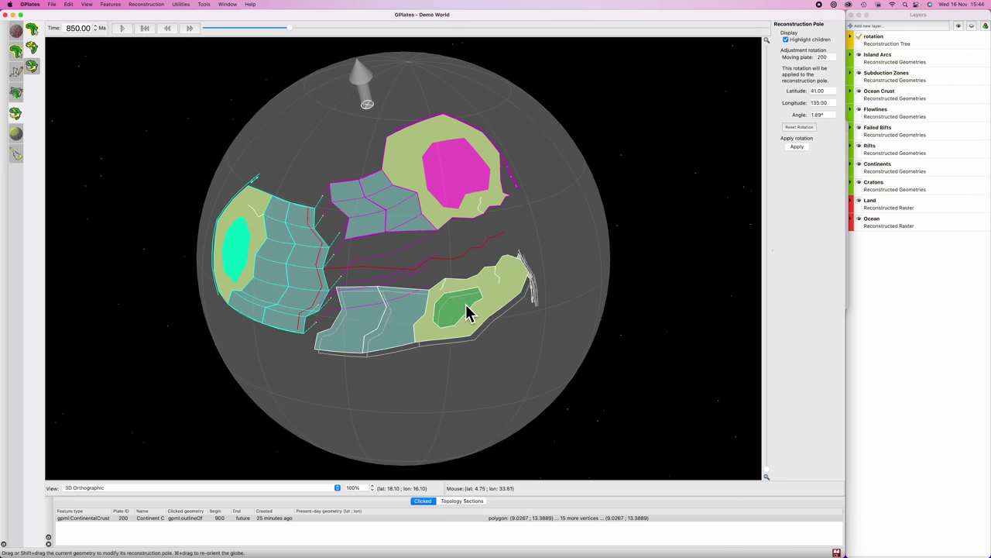
left_click_drag(468, 308, 467, 304)
left_click(795, 147)
key("ctrl+k")
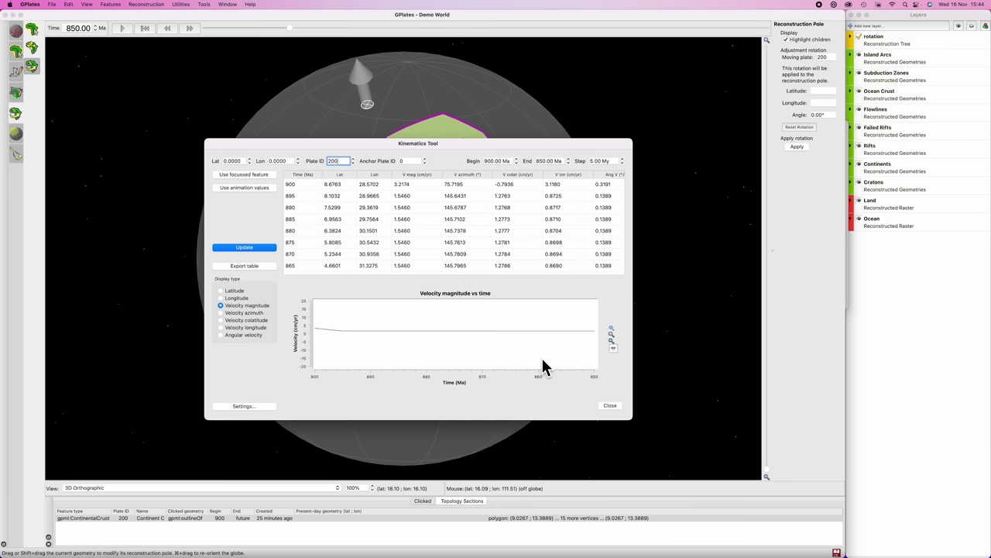
left_click(610, 405)
- Return the pole to the southwest, rotate plate 200 farther south, apply it and recheck its velocity
key("o")
left_click_drag(361, 103, 235, 363)
key("p")
left_click_drag(468, 304, 473, 325)
left_click(796, 146)
left_click(514, 389)
key("ctrl+k")
left_click(610, 405)
- Move the pole far north, rotate plate 200 slightly eastward by about 1.37°, apply it and recheck its velocity
left_click_drag(232, 363, 343, 116)
left_click_drag(449, 322, 454, 328)
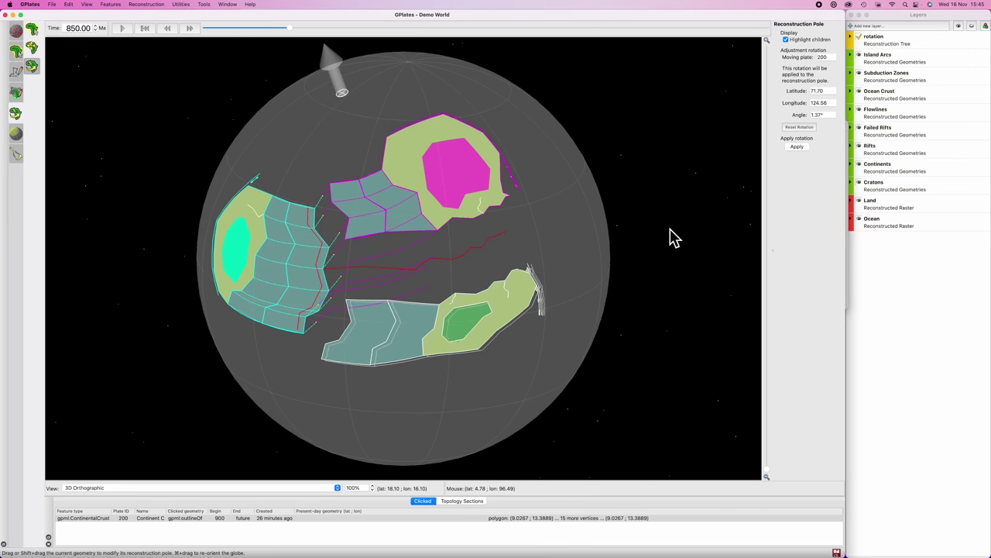
left_click(797, 146)
left_click(517, 391)
key("ctrl+k")
left_click(609, 405)
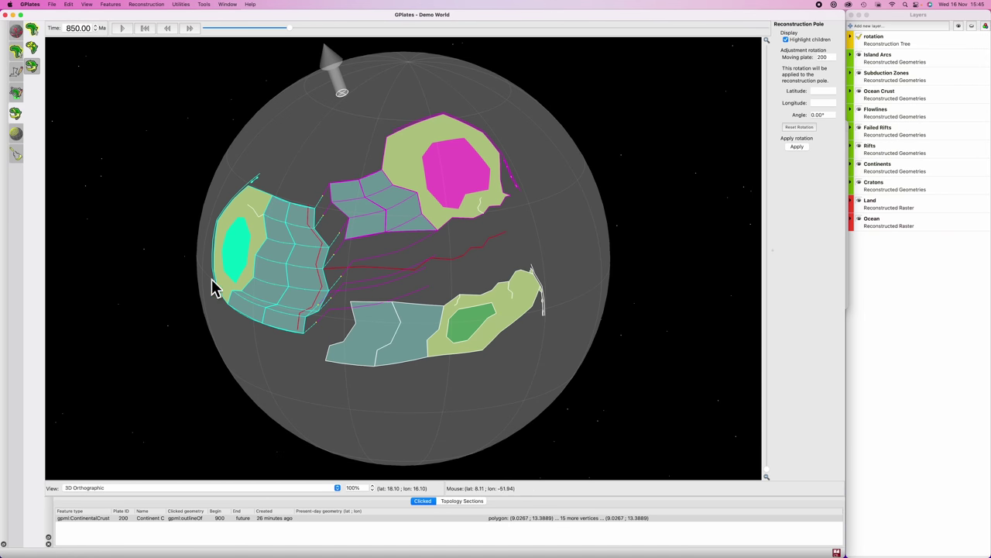
- Bring plate 100 toward the globe's centre and move the rotation pole to the geographic north pole
left_click_drag(317, 297, 449, 317, "ctrl")
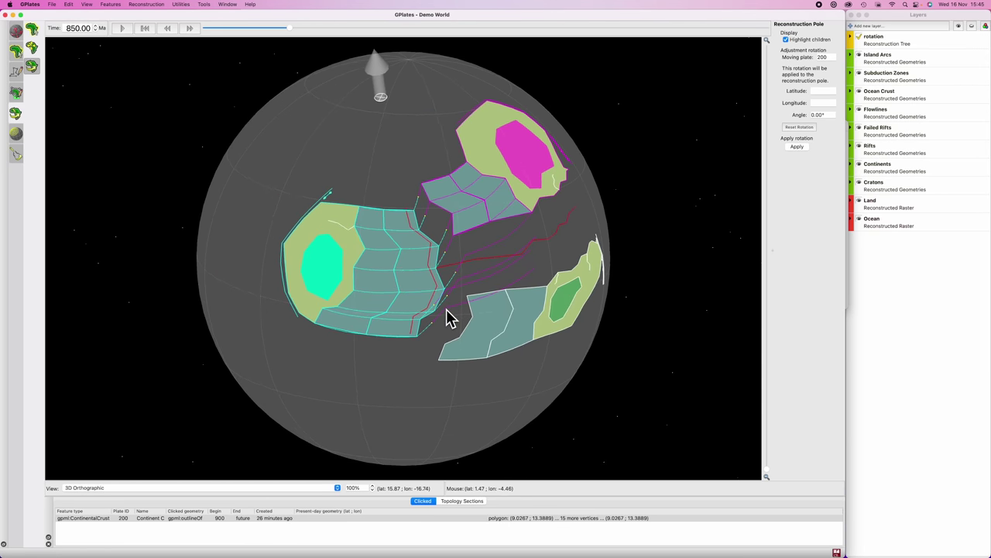
left_click_drag(320, 289, 323, 292, "ctrl")
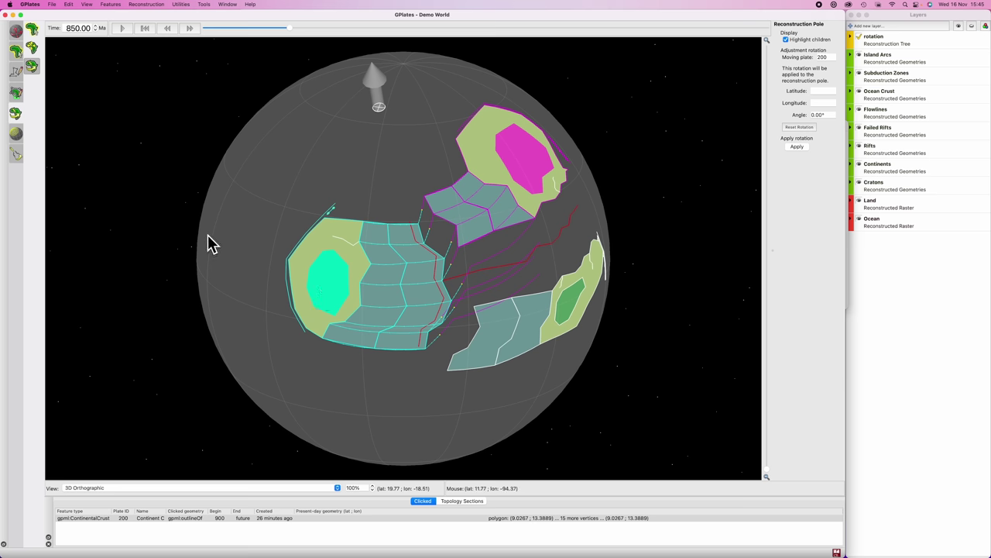
key("o")
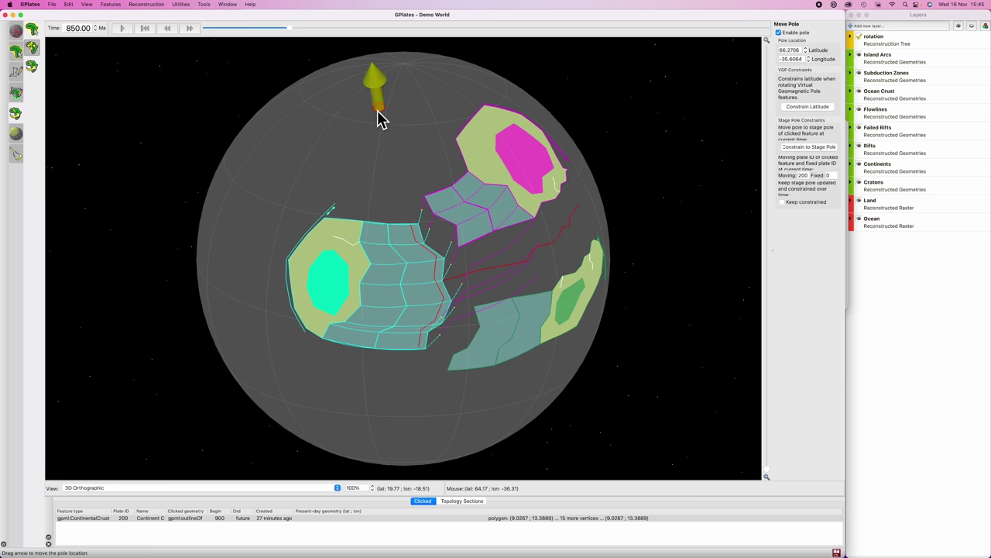
left_click_drag(378, 113, 403, 59)
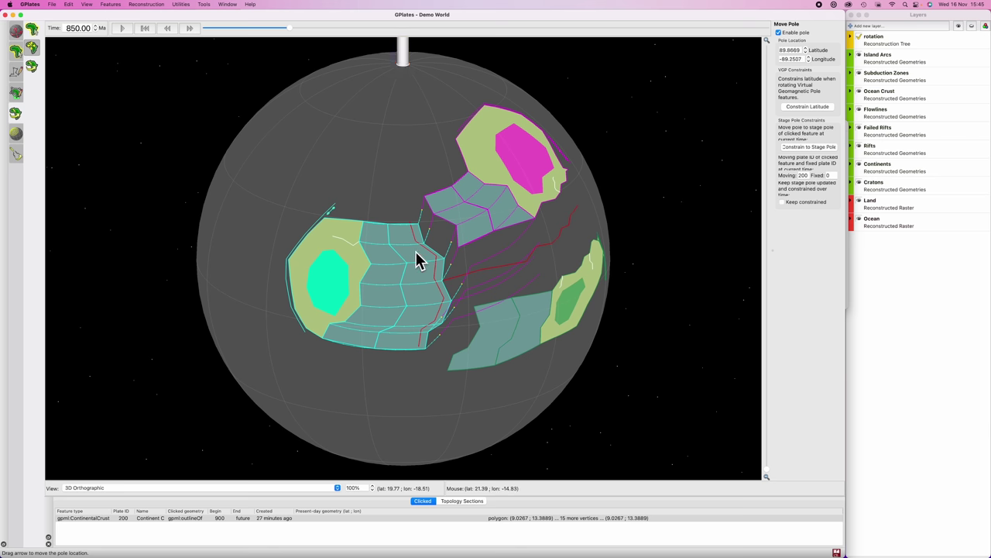
- Choose Continent A of plate 100, rotate it westward and calculate its velocity in the Kinematics Tool
key("p")
left_click(370, 268)
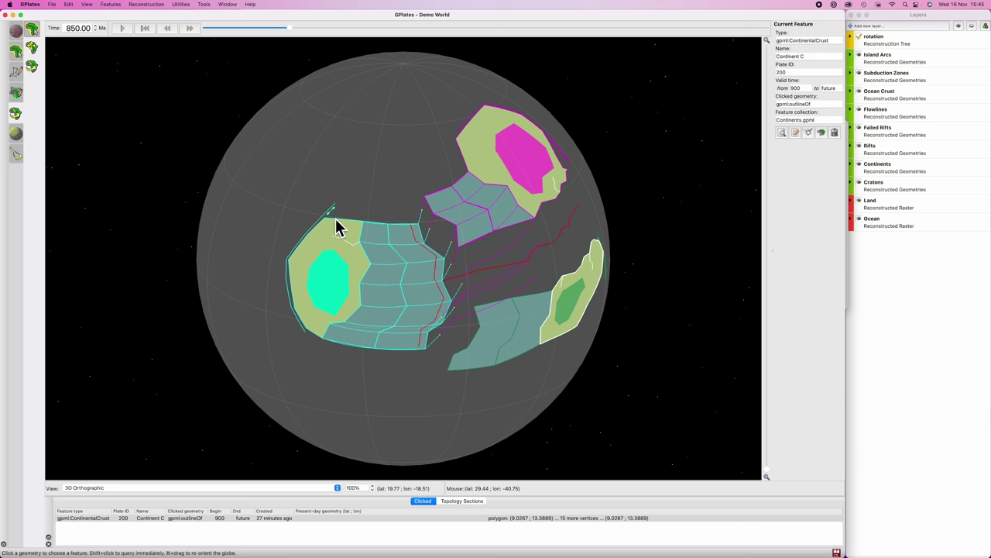
left_click_drag(368, 268, 328, 270)
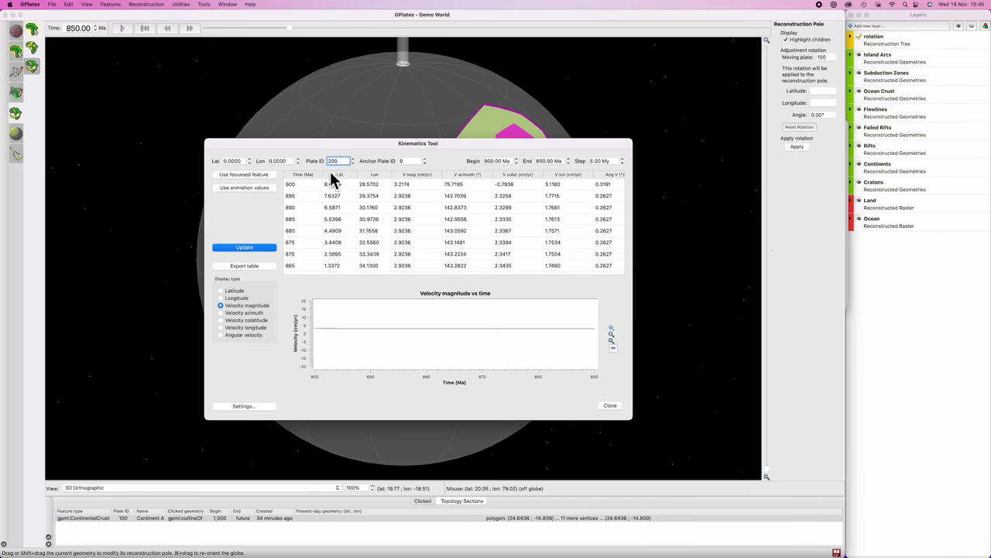
left_click(244, 247)
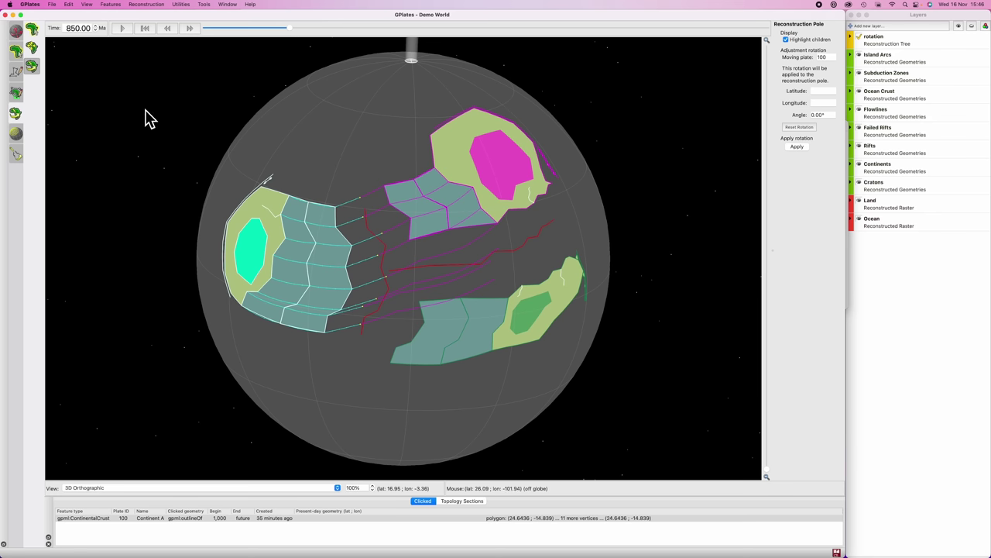
- Open the feature collection manager to access the unsaved rotation.rot
key("super+m")
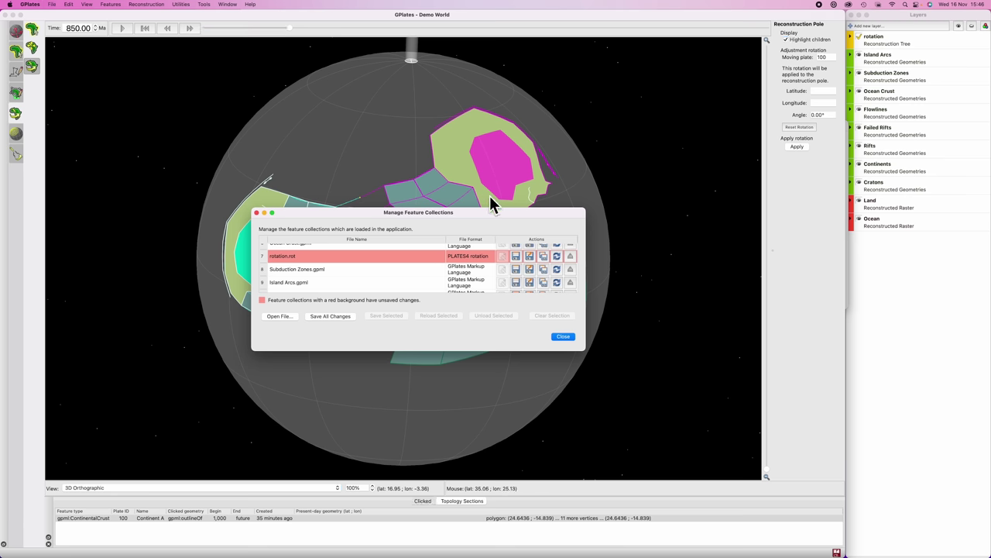
- Save the unsaved changes in rotation.rot and close the feature collection manager
left_click(515, 256)
key("Escape")
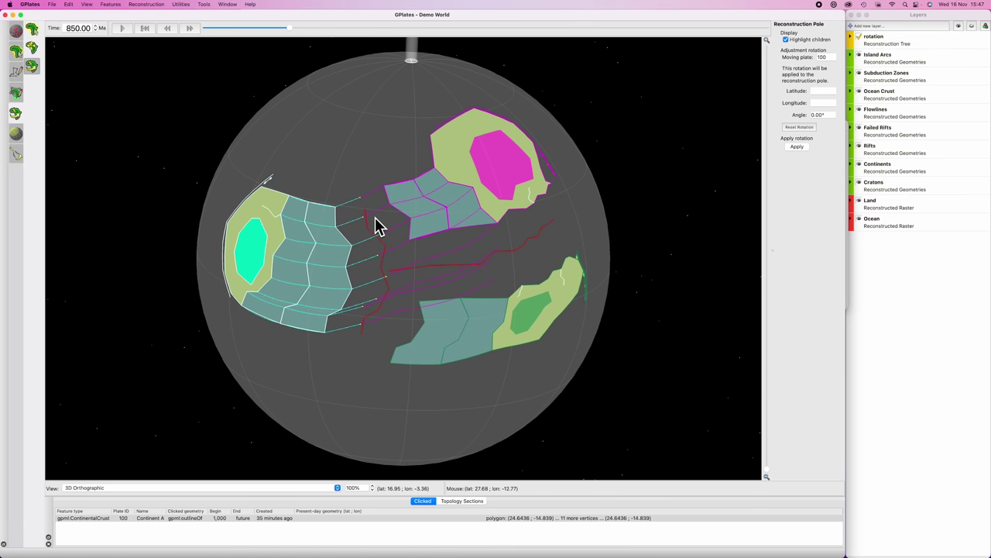
- Switch to TextEdit with rotation.rot and separate the plate 100, 200 and 300 blocks with blank lines
key("super+space")
type("tex")
key("Return")
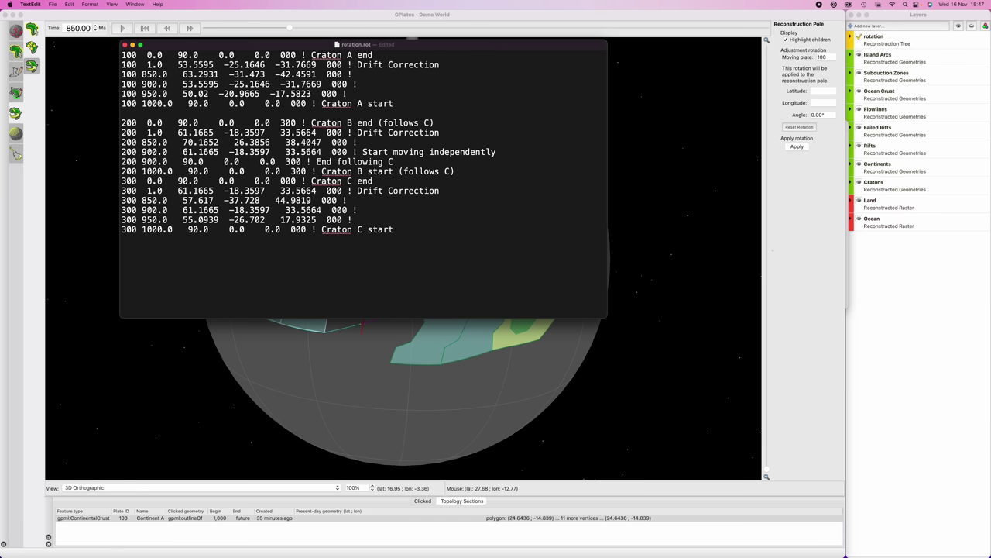
key("Return")
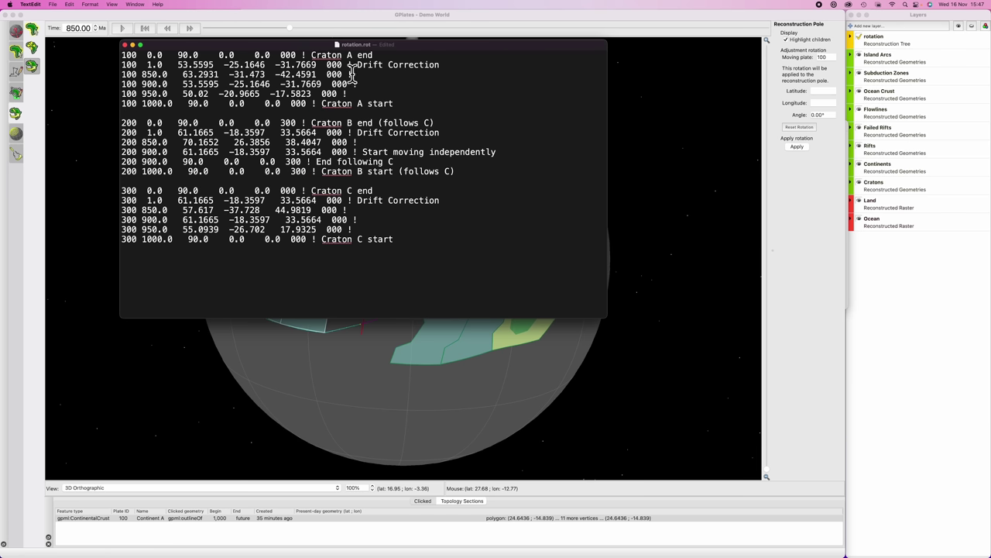
- Replace plate 100's 1.0 Ma drift correction values with its 850 Ma rotation: 63.2931, -31.473, -42.4591
left_click_drag(352, 75, 127, 77)
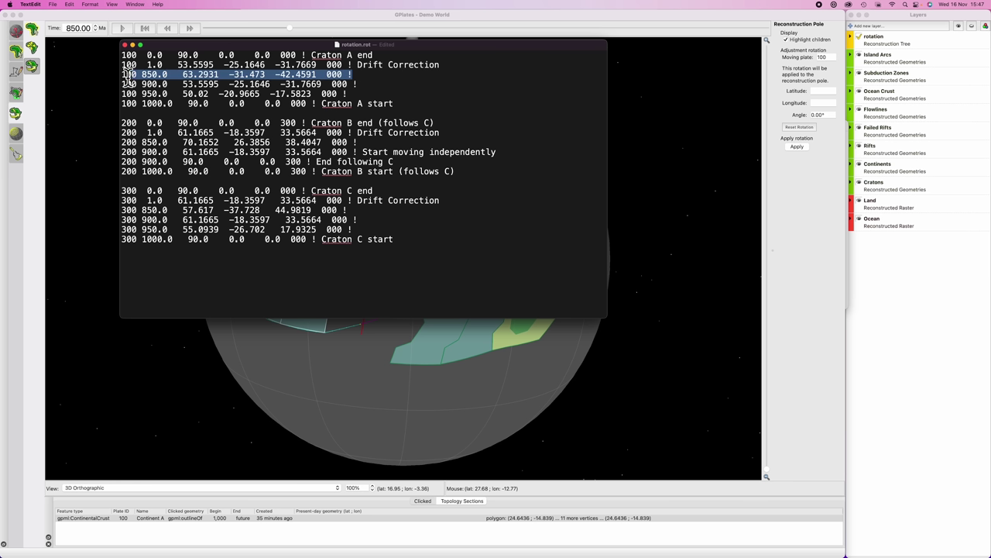
left_click_drag(352, 65, 179, 65)
left_click(196, 75)
key("BackSpace")
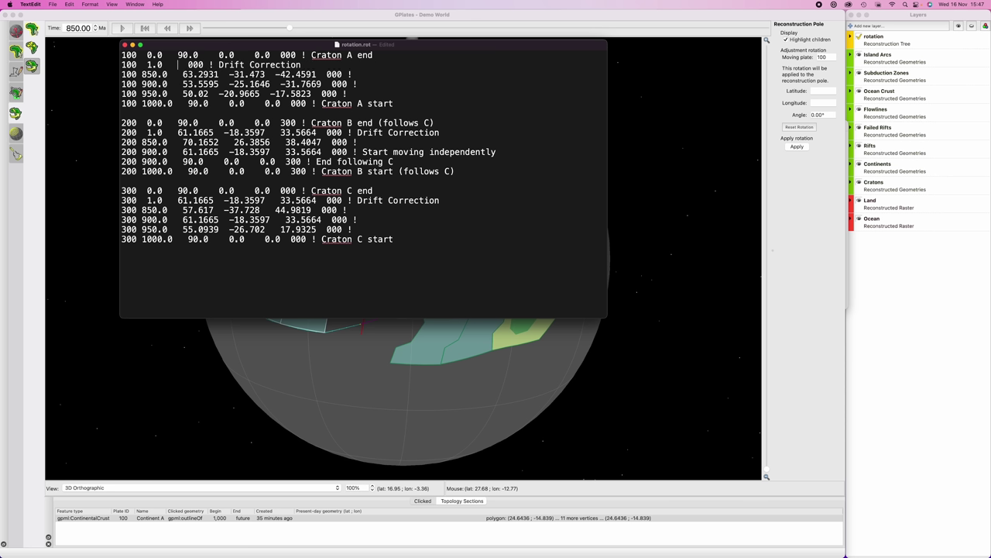
type("63.2931  -31.473  -42.4591")
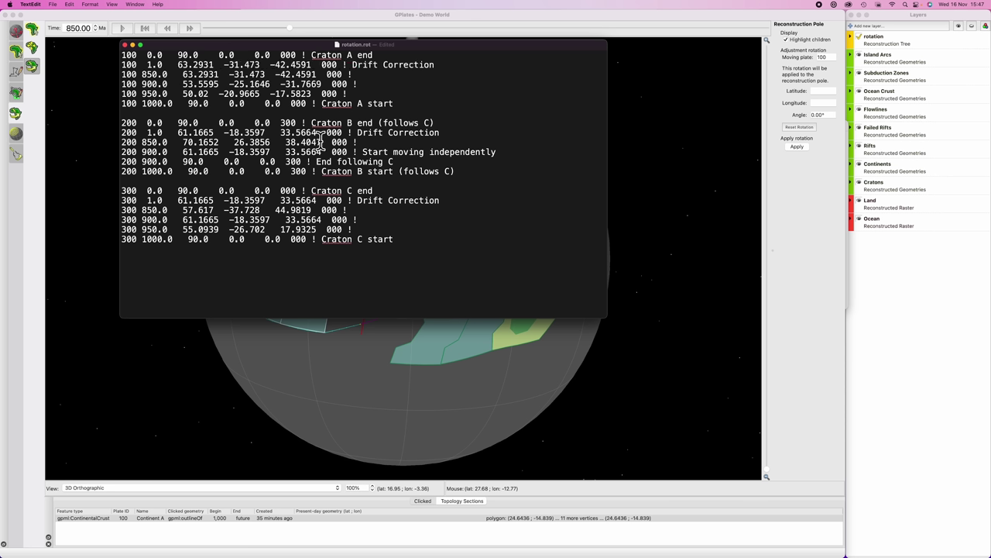
- Copy plate 200's 850 Ma rotation values 70.1652, 26.3856, 38.4047 over its 1.0 Ma drift correction values
left_click_drag(321, 141, 184, 143)
key("super+c")
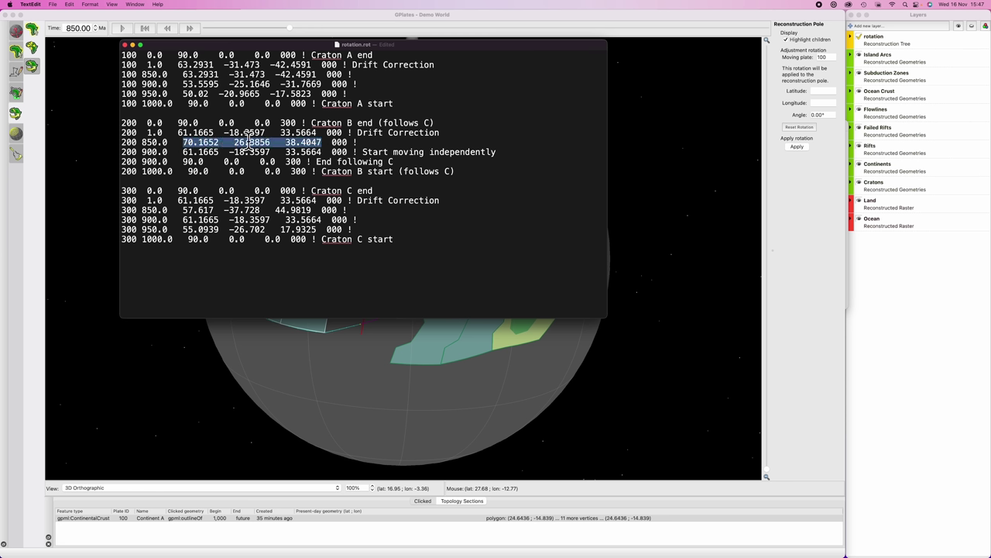
left_click_drag(317, 133, 177, 133)
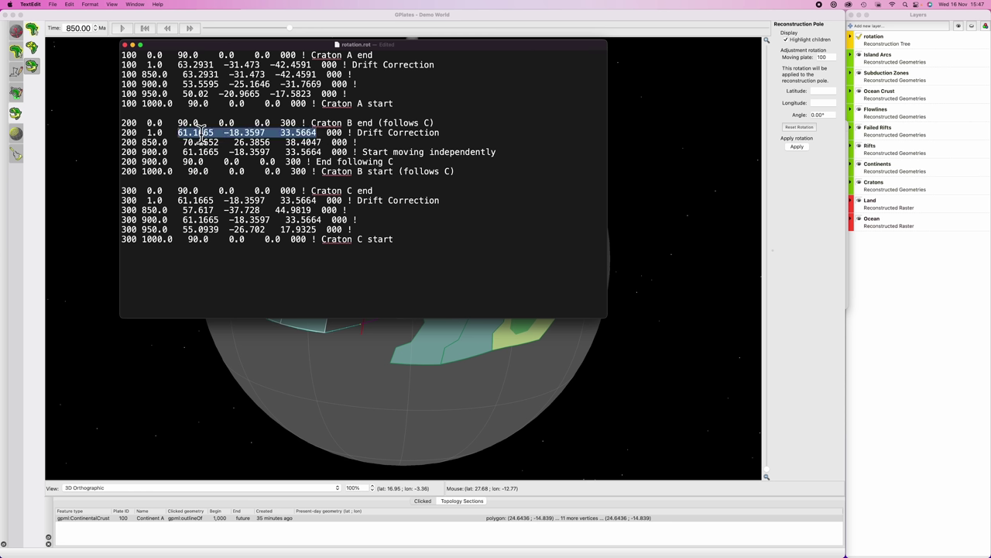
key("BackSpace")
key("super+v")
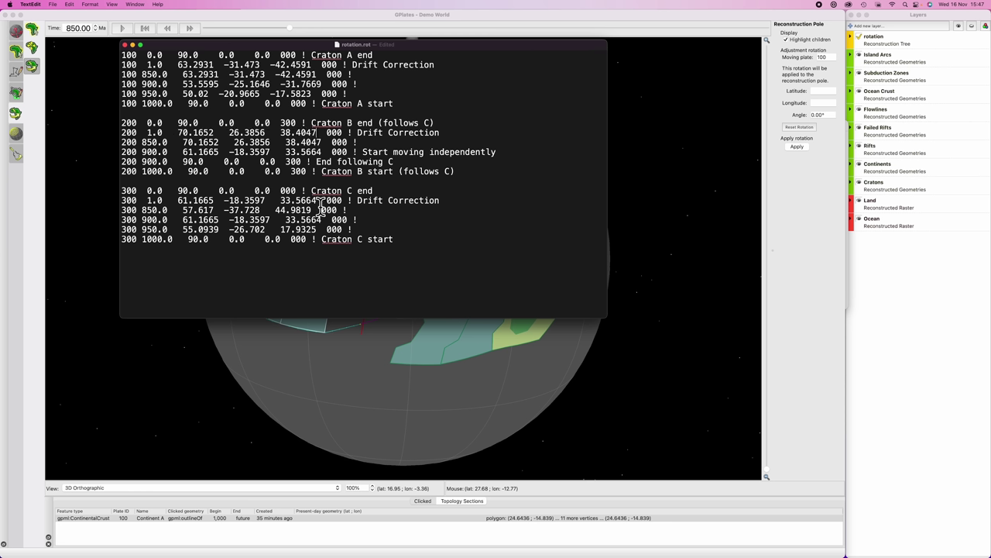
- Copy plate 300's 850 Ma rotation values 57.617, -37.728, 44.9819 over its 1.0 Ma drift correction values
left_click_drag(313, 210, 184, 212)
key("super+c")
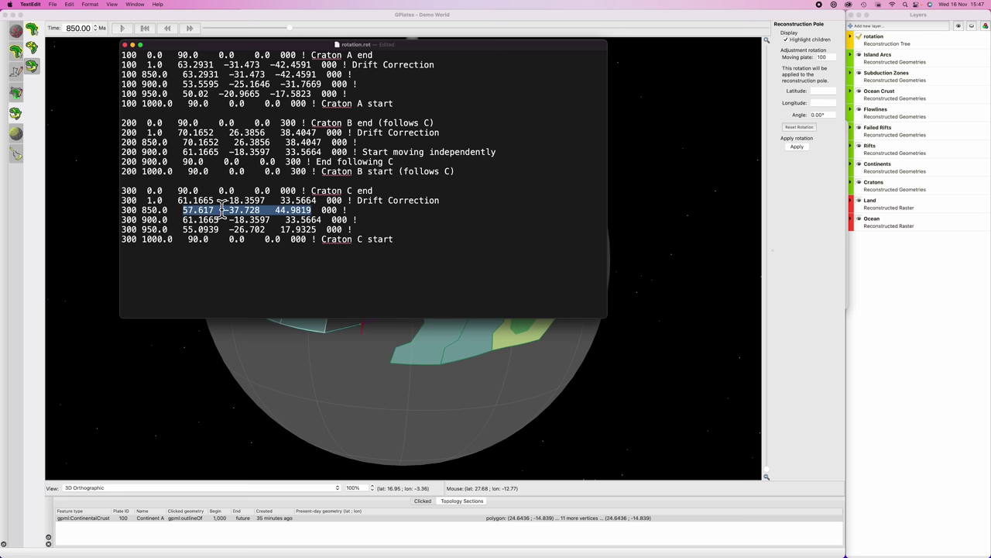
left_click_drag(317, 201, 176, 201)
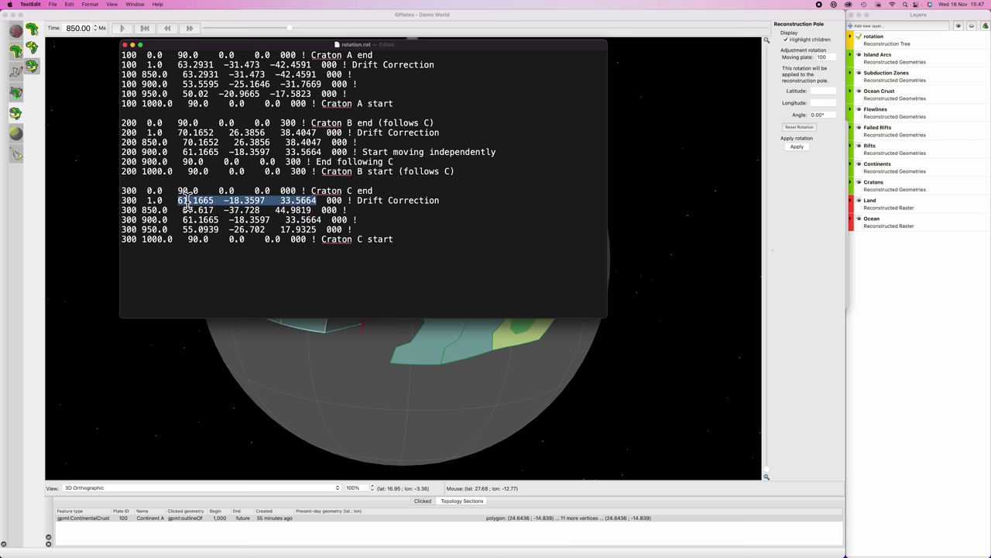
key("BackSpace")
key("super+v")
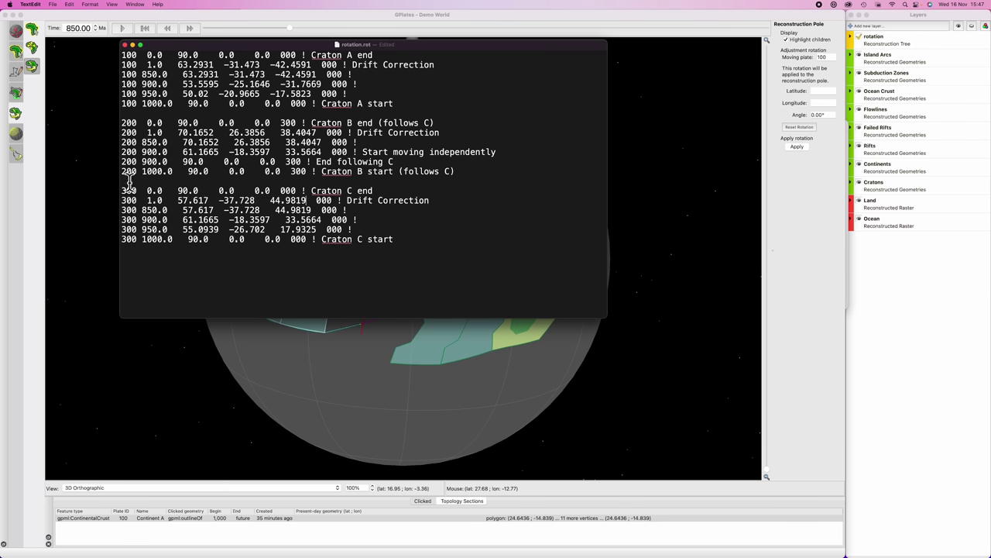
- Remove the blank lines between the plate blocks, save rotation.rot and close the document
key("BackSpace")
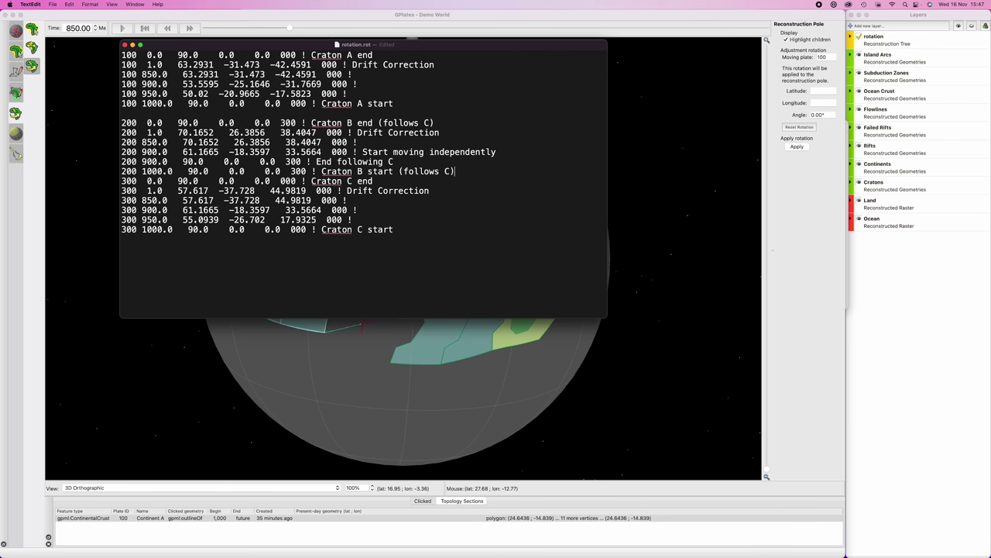
left_click(126, 113)
key("BackSpace")
key("super+s")
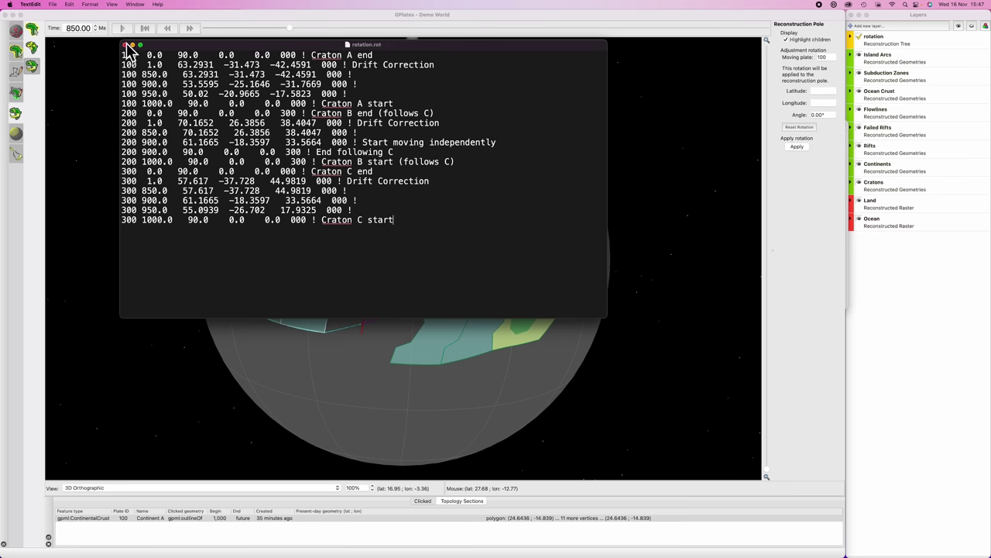
left_click(125, 45)
- Reload rotation.rot from disk in the GPlates feature collection manager and close the manager
key("super+m")
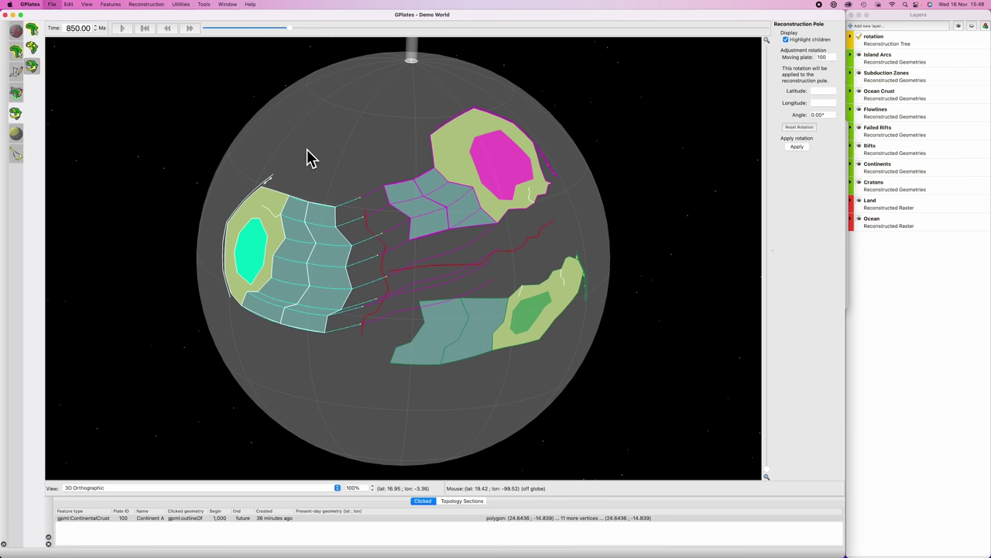
scroll(323, 264, "up", 1)
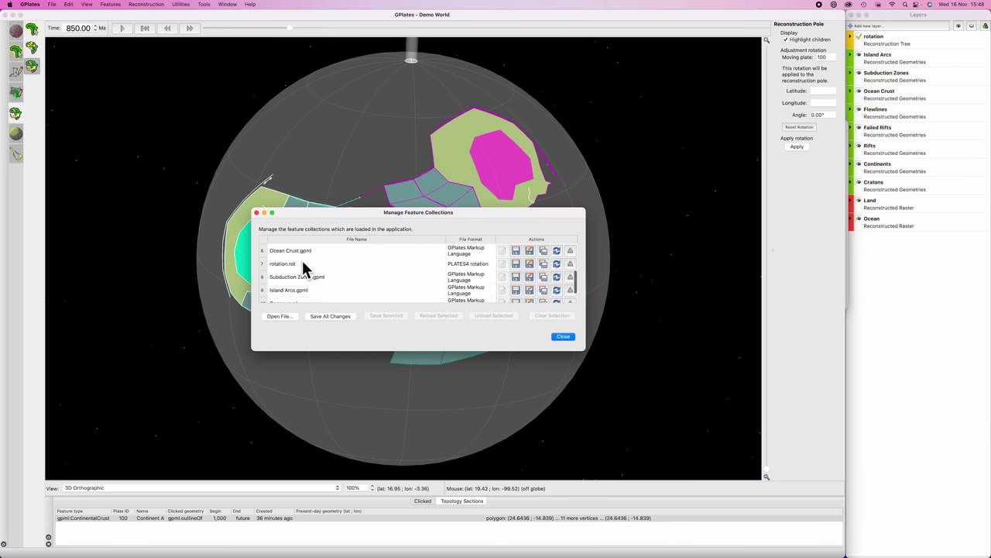
left_click(557, 263)
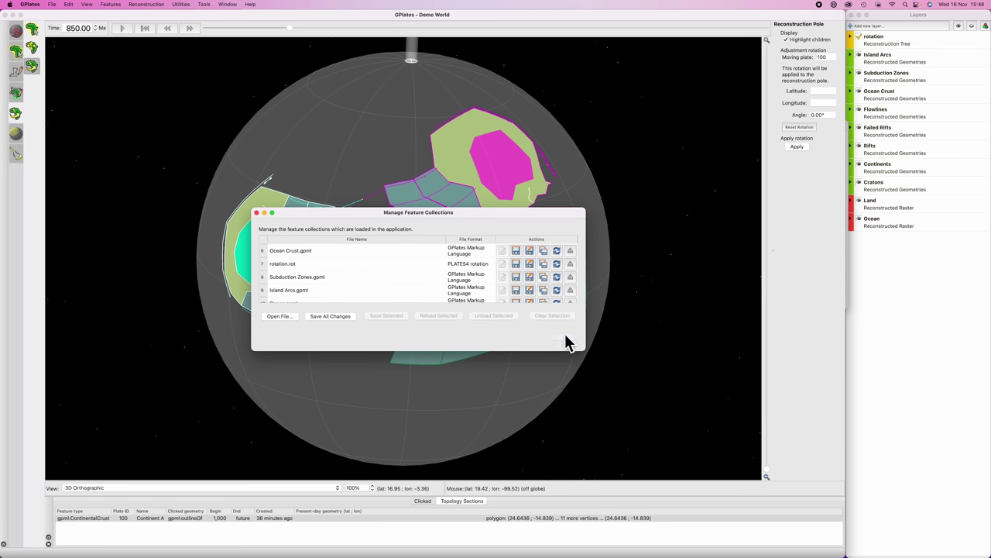
left_click(564, 337)
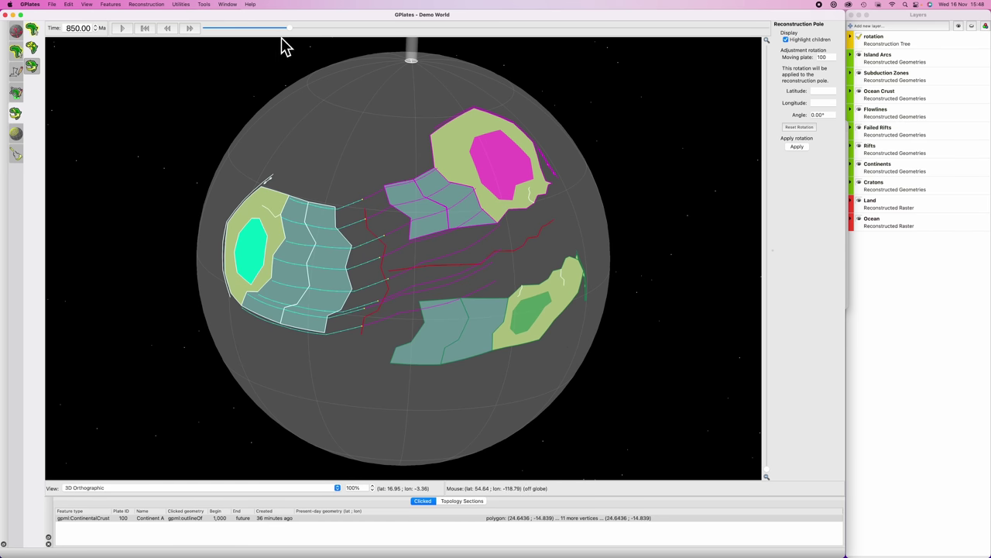
- Play the reconstruction forward from an earlier time to examine the plate motion, and return the time to 850 Ma
left_click_drag(289, 29, 186, 40)
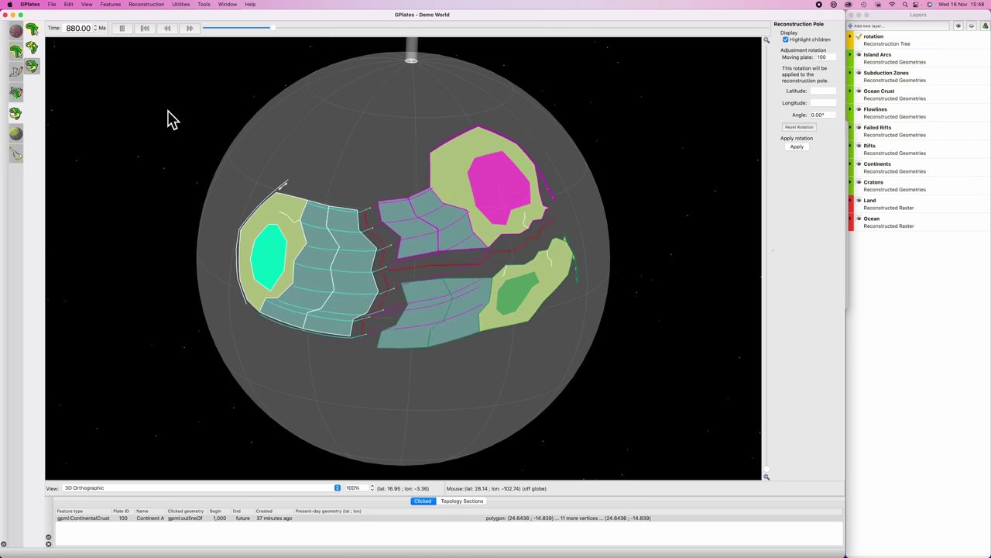
left_click(126, 31)
left_click_drag(92, 28, 68, 28)
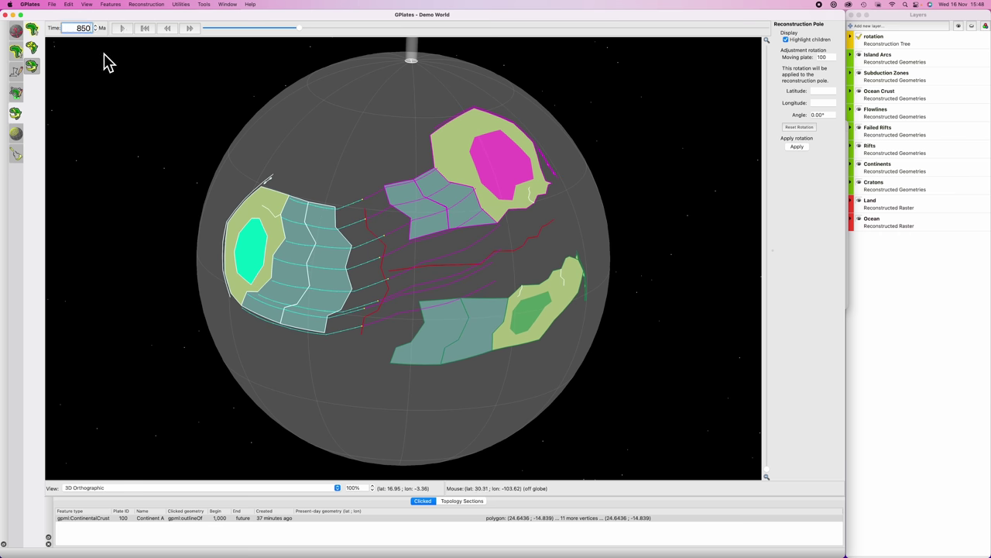
key("Return")
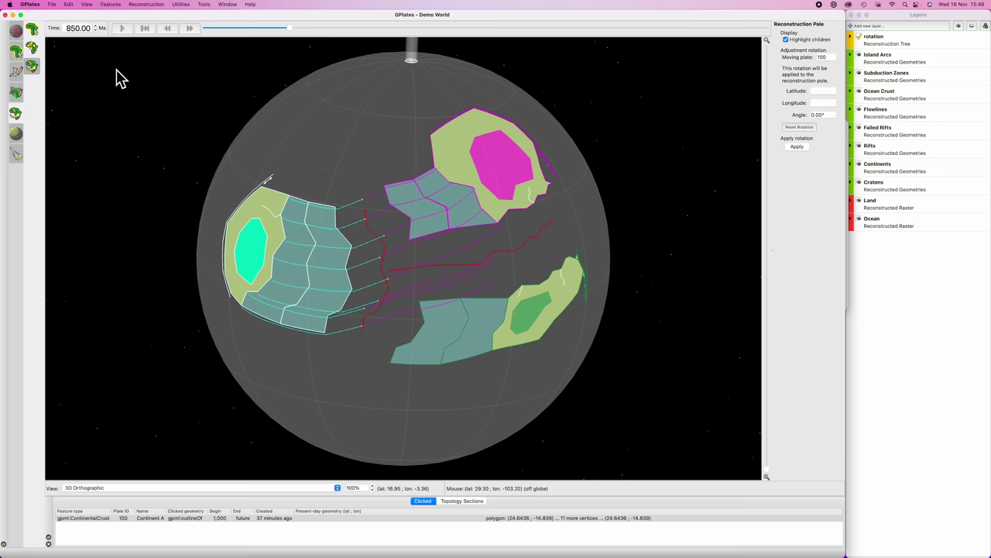
- Save all changes to the feature collections and save the current project
key("super+m")
left_click(324, 317)
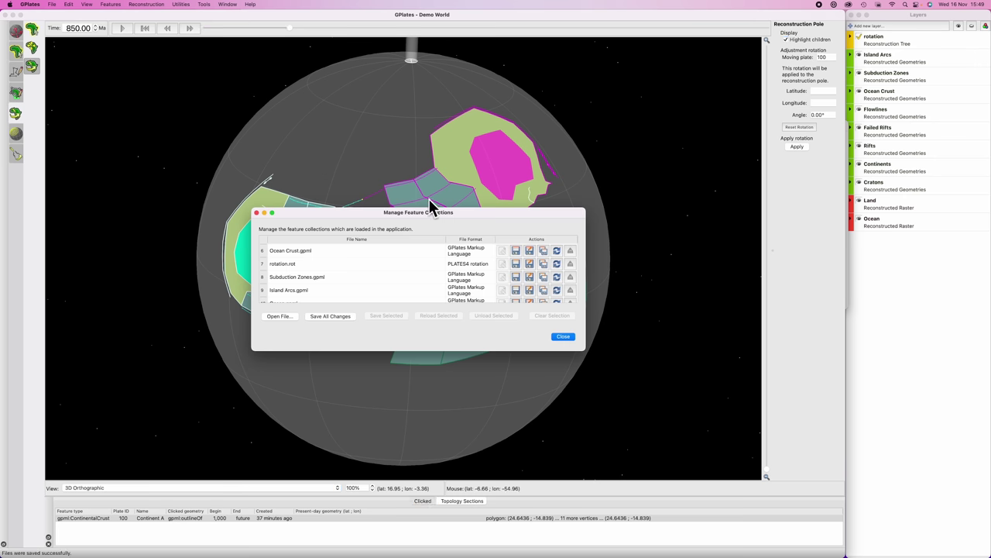
left_click(257, 212)
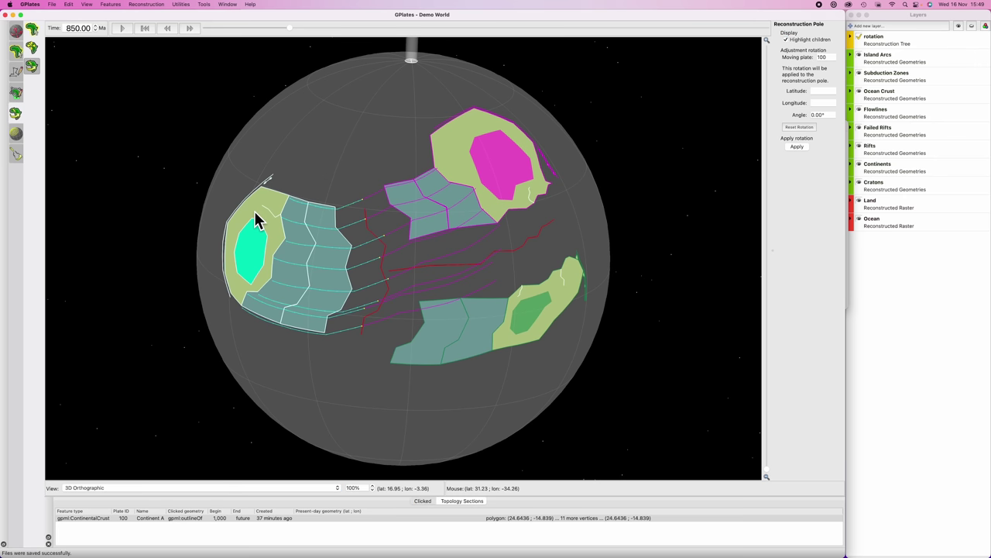
left_click(55, 5)
left_click(74, 38)
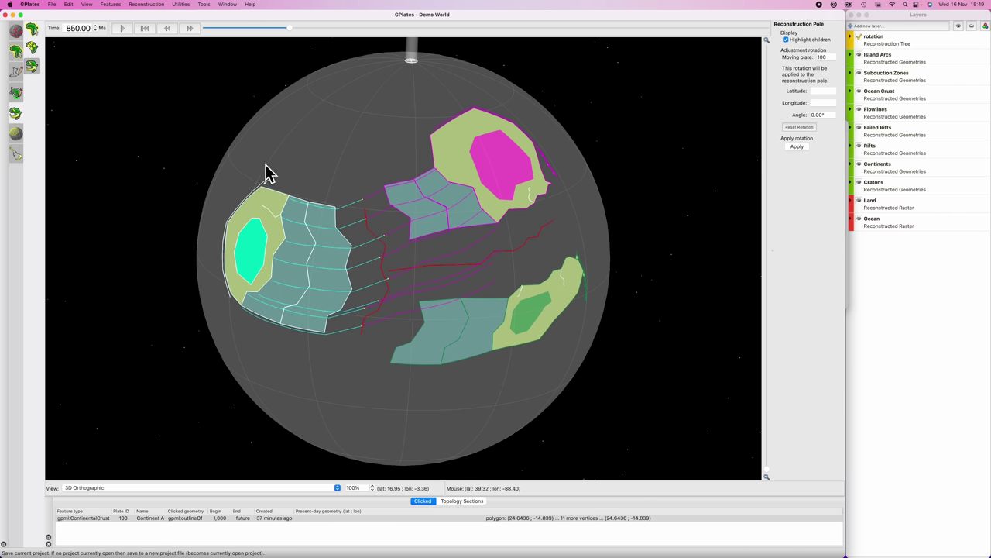
- Delete the Flowlines 1000 feature between plates 100 and 300
key("f")
left_click(357, 205)
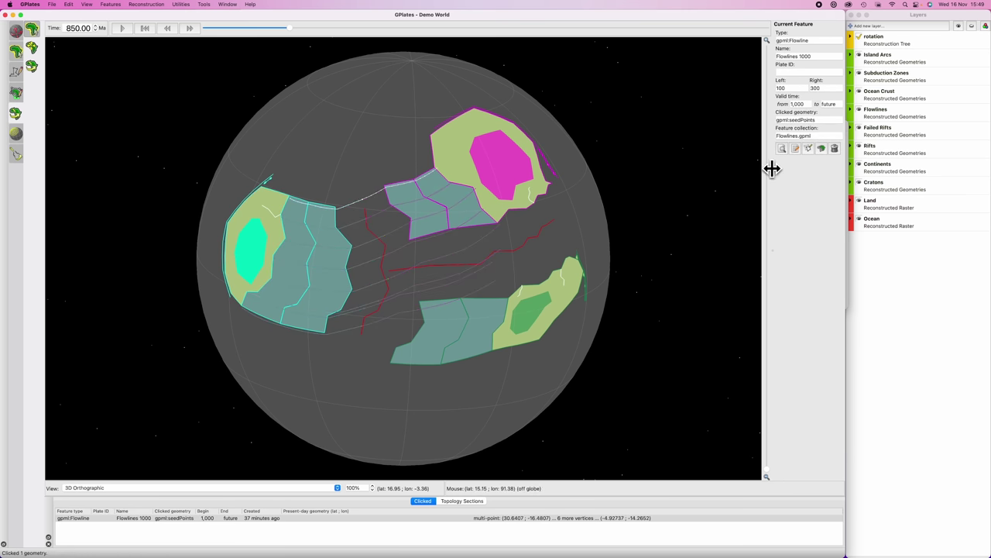
left_click(837, 144)
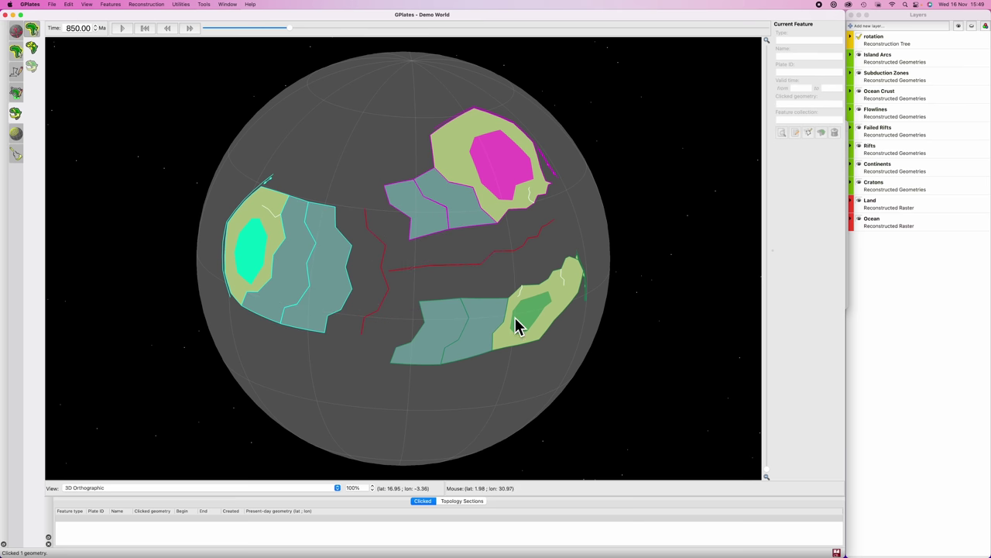
- At 900 Ma, copy the Rift 900 line's geometry into a new digitised geometry and convert it to a multipoint
double_click(70, 28)
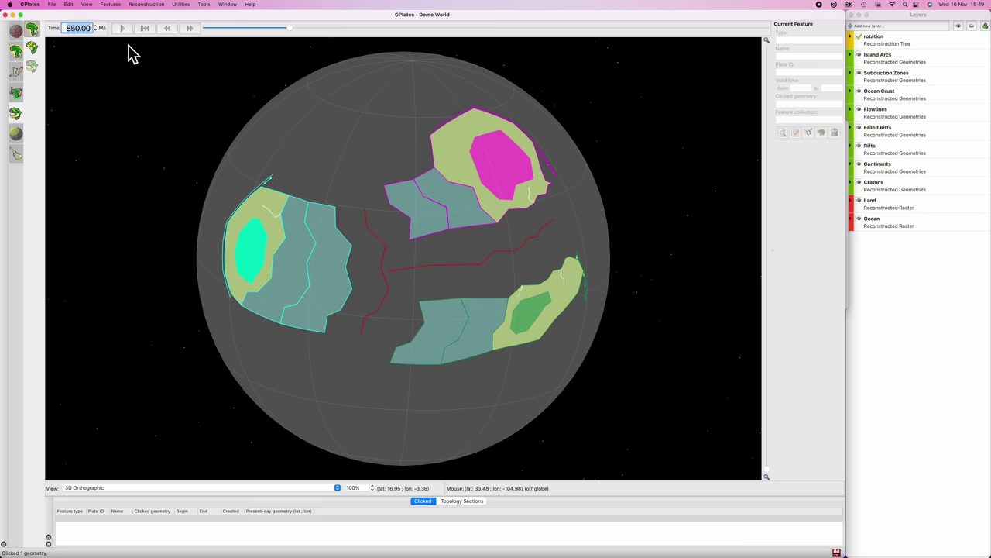
key("Return")
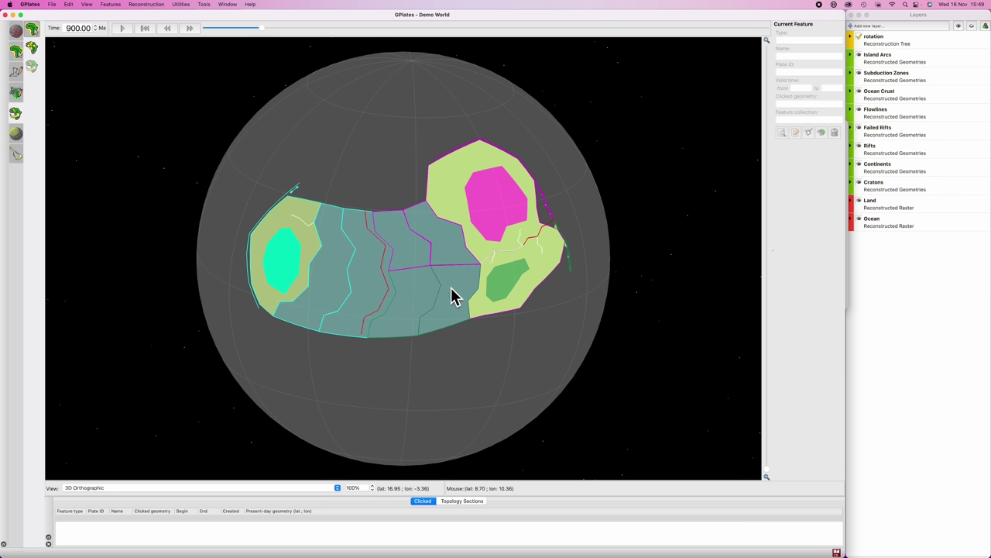
left_click(542, 231)
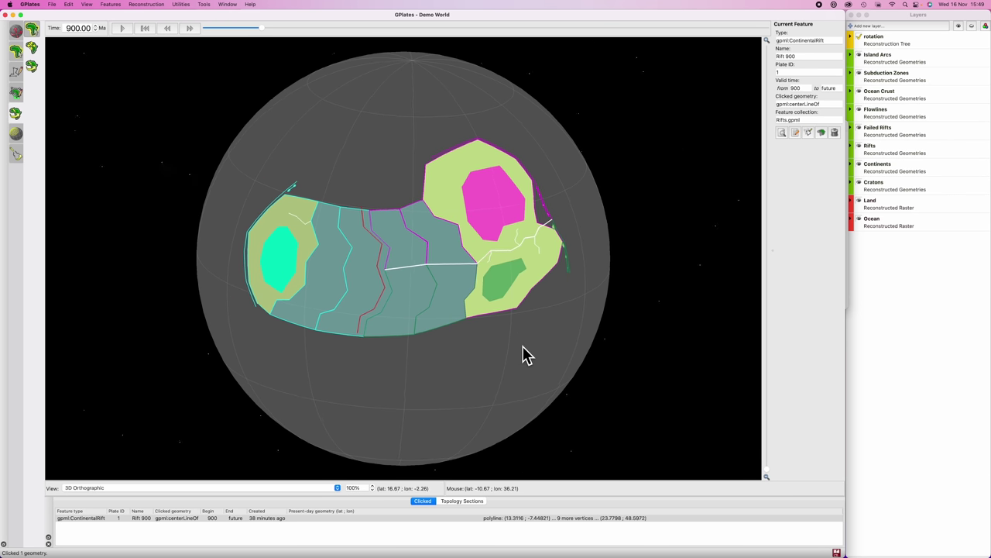
scroll(524, 352, "up", 5)
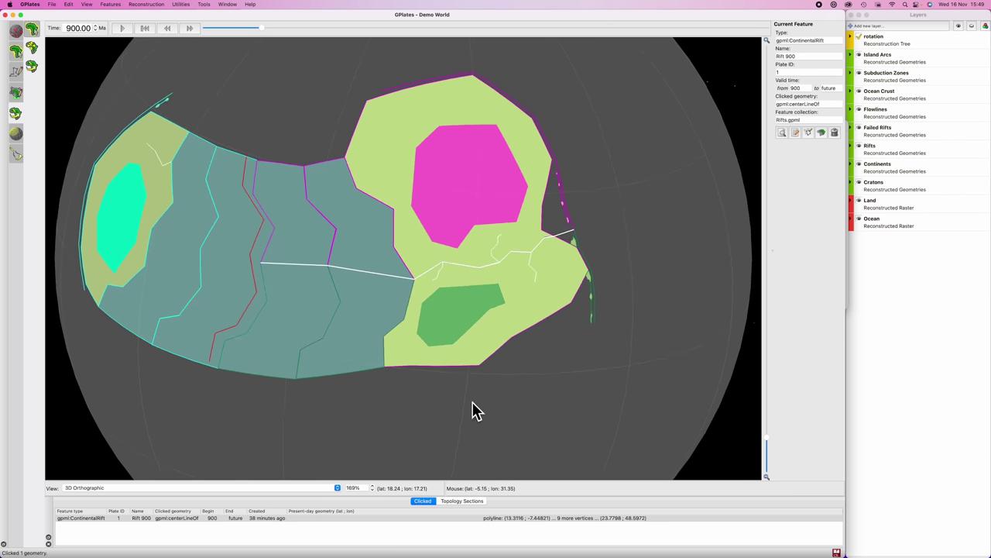
left_click(807, 133)
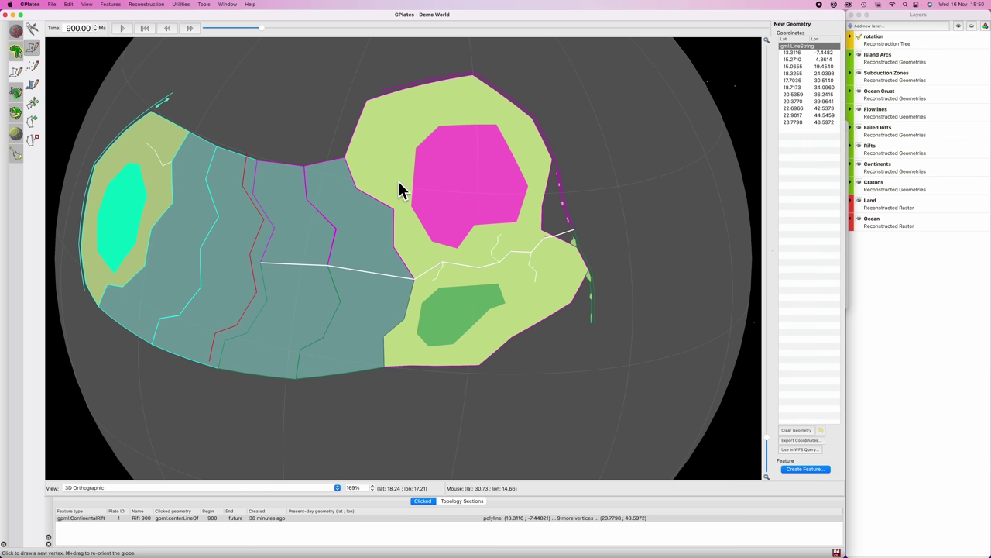
key("m")
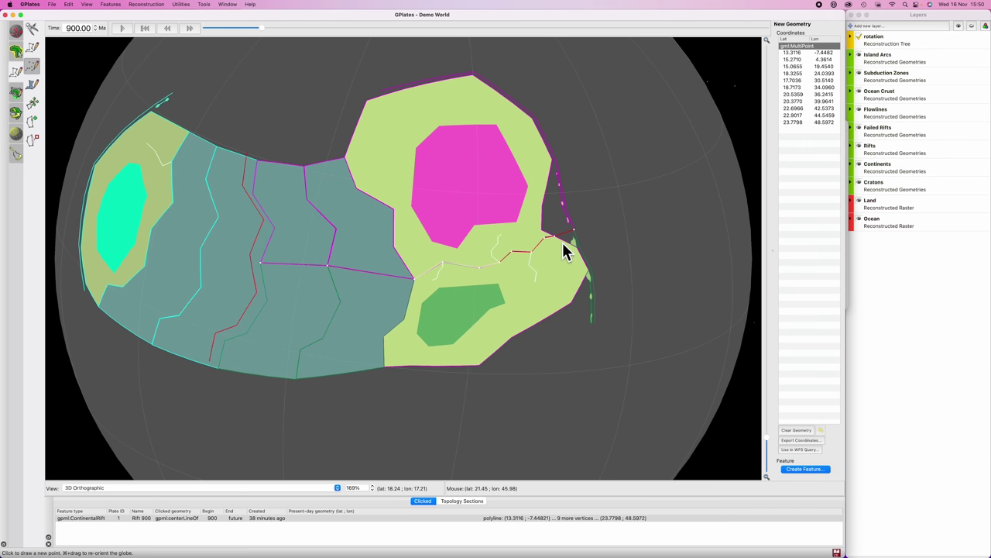
- Start a Flowline feature named Flowlines 900 with left plate 300, right plate 200, beginning at 900 Ma and ending in the distant future
left_click(799, 469)
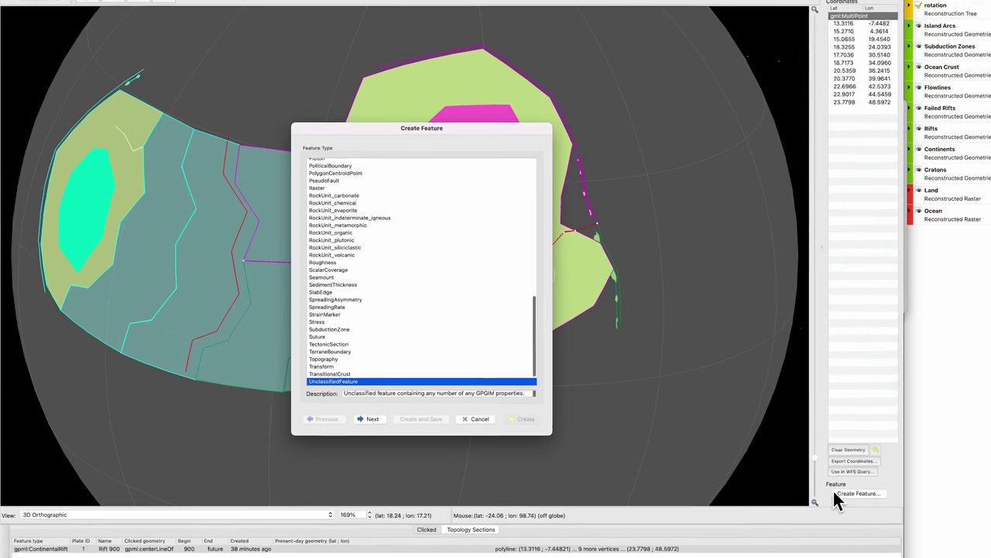
type("fl")
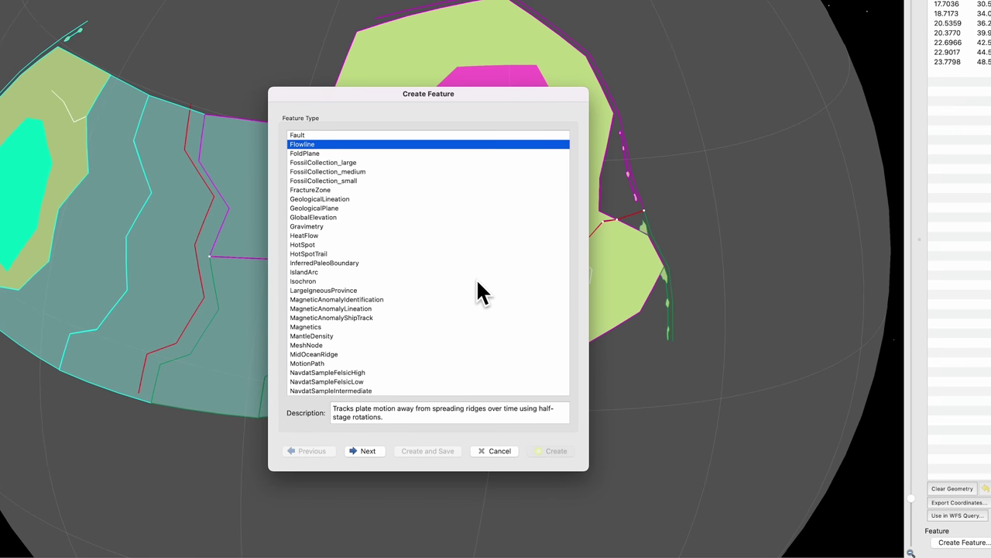
left_click(367, 449)
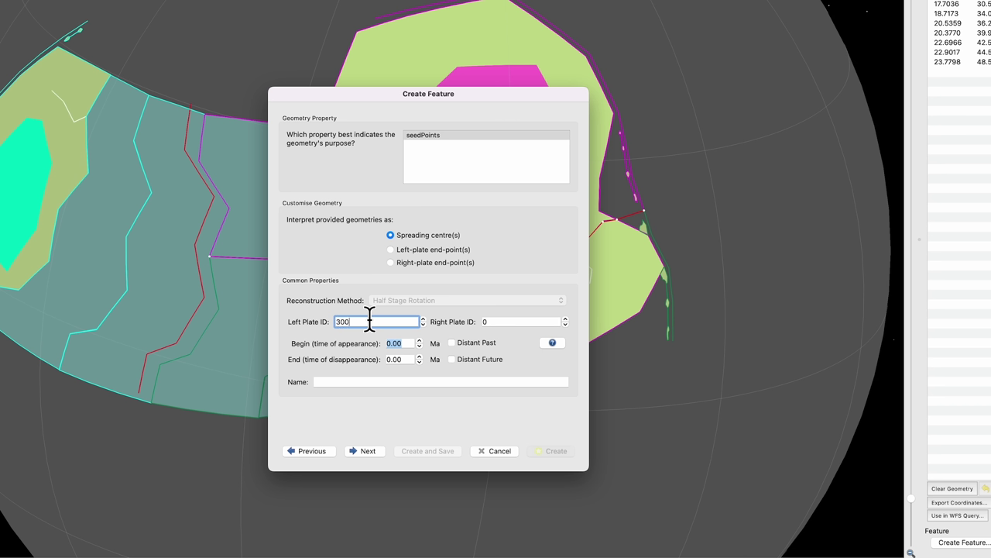
left_click(498, 321)
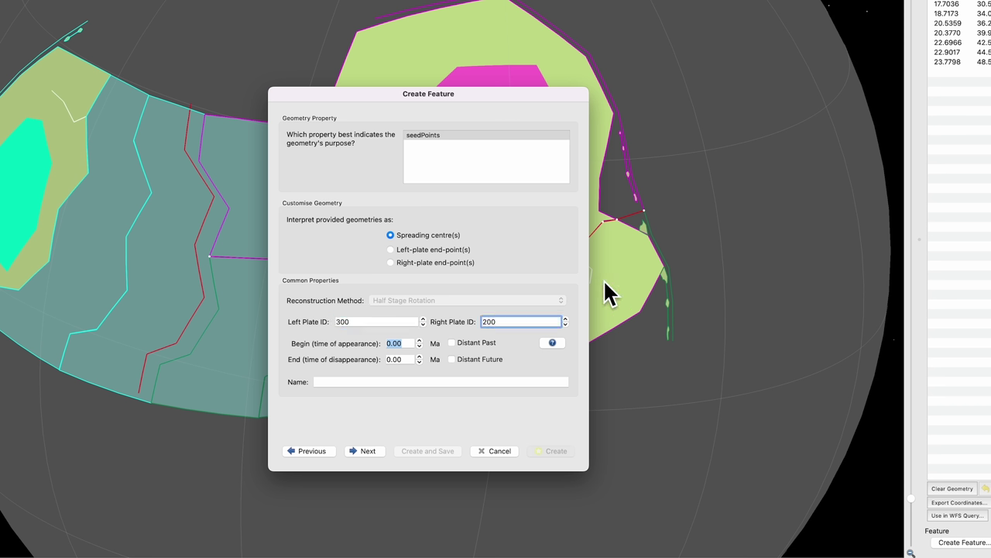
left_click(405, 340)
key("BackSpace")
key("BackSpace")
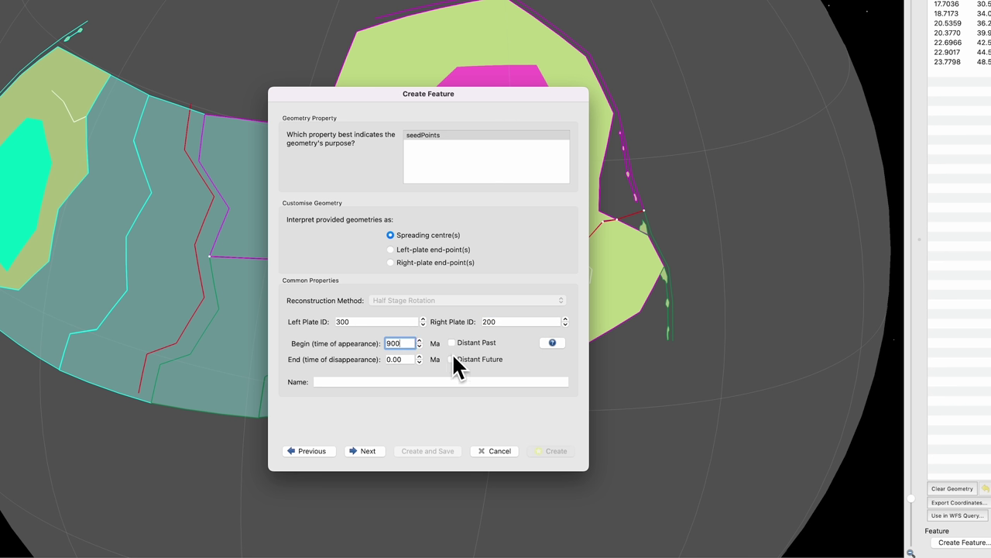
left_click(391, 380)
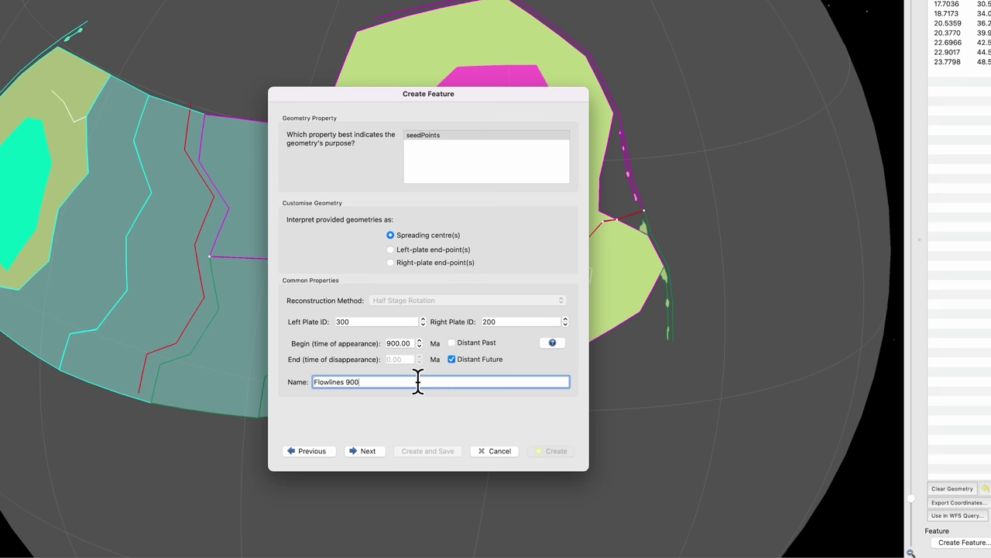
left_click(370, 452)
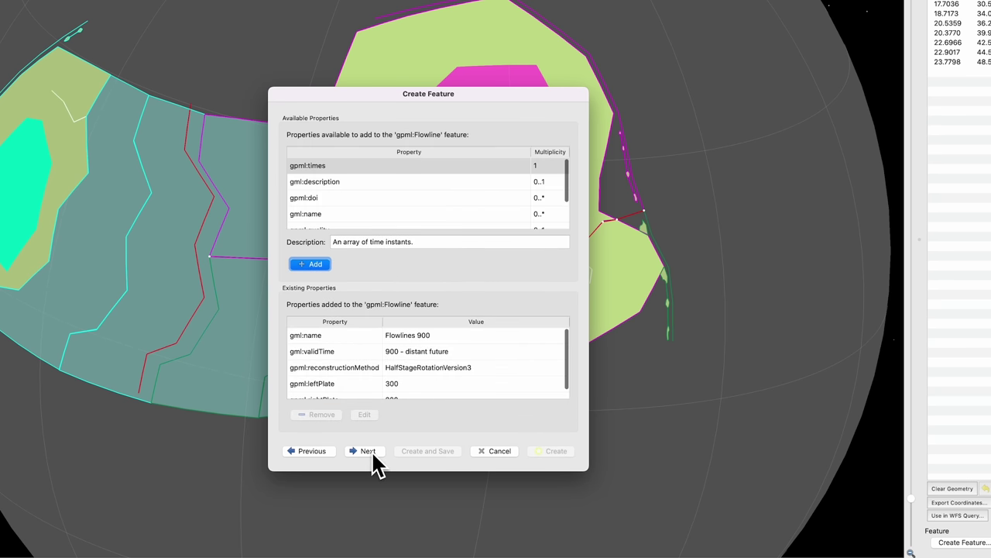
- Add the gpml:times property with times from 900 to 0 Ma in steps of 10 My
left_click(321, 267)
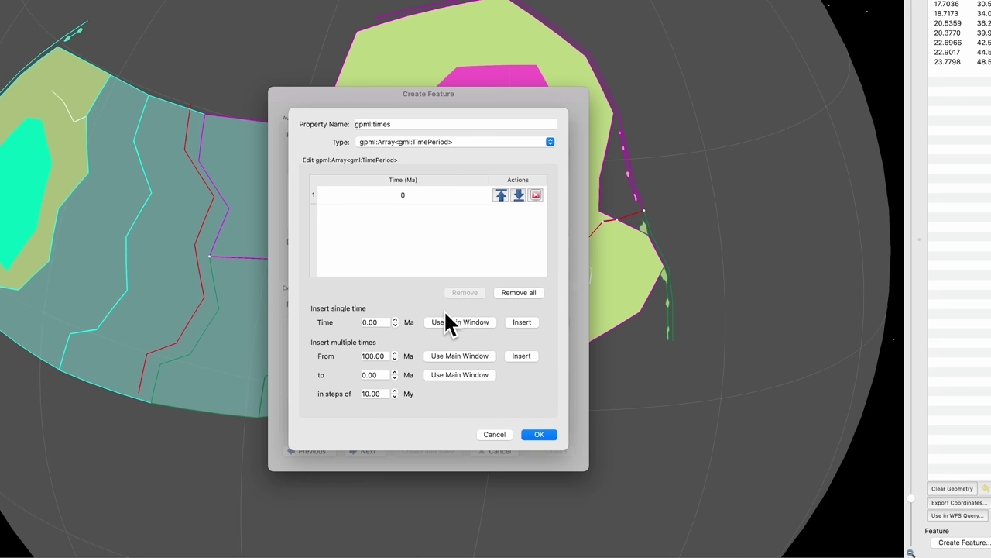
double_click(376, 355)
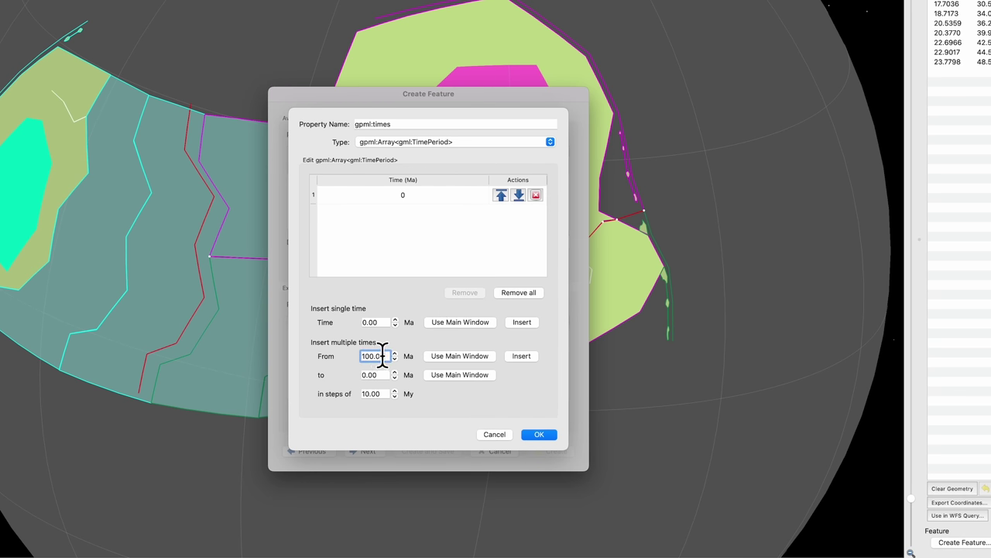
left_click_drag(383, 356, 358, 357)
left_click(521, 355)
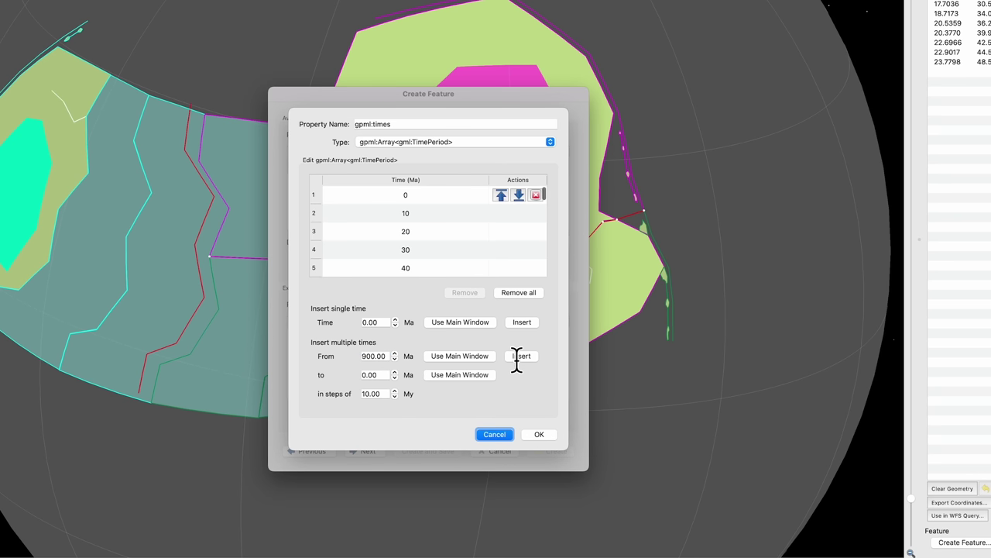
scroll(447, 246, "down", 10)
scroll(449, 248, "up", 10)
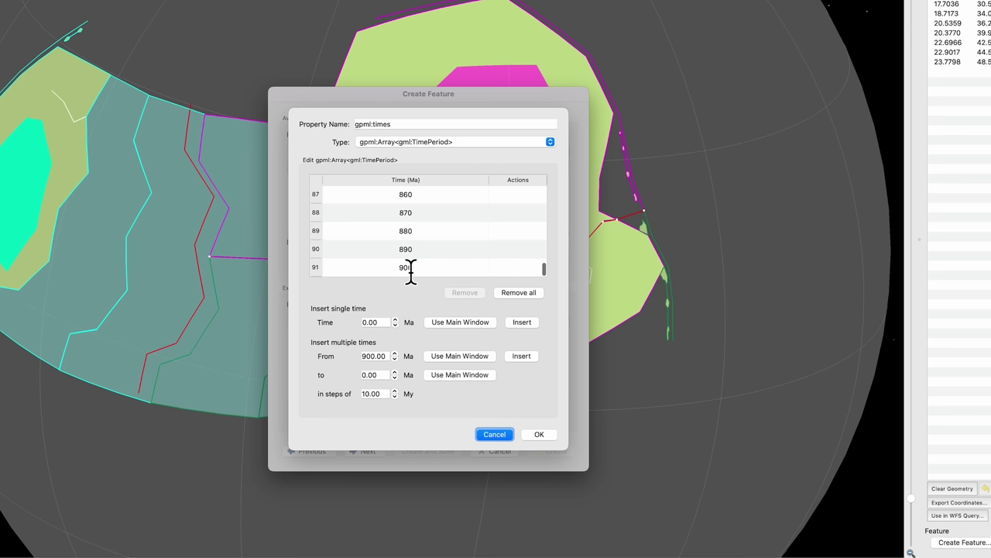
left_click(539, 433)
- Create the Flowlines 900 feature in the Flowlines.gpml feature collection
left_click(384, 456)
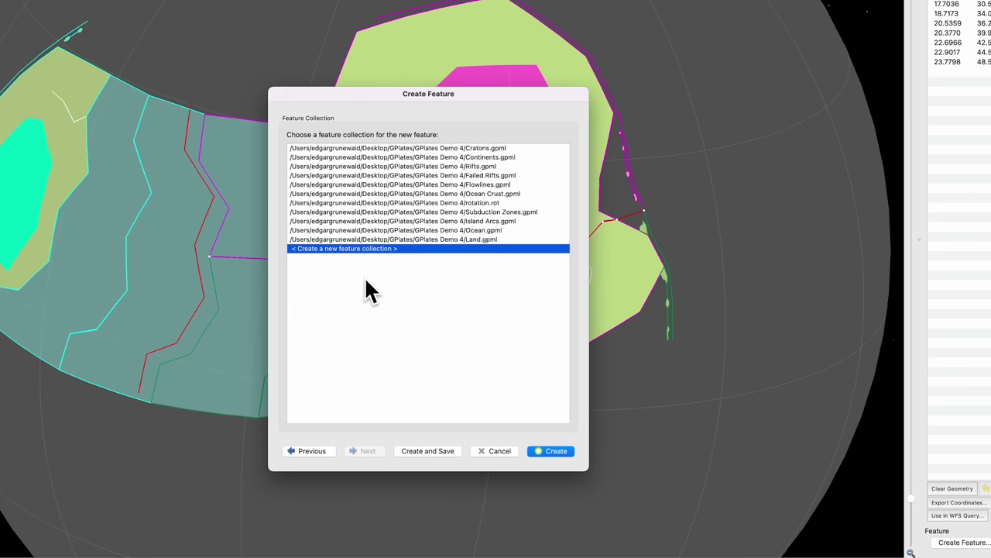
left_click(469, 185)
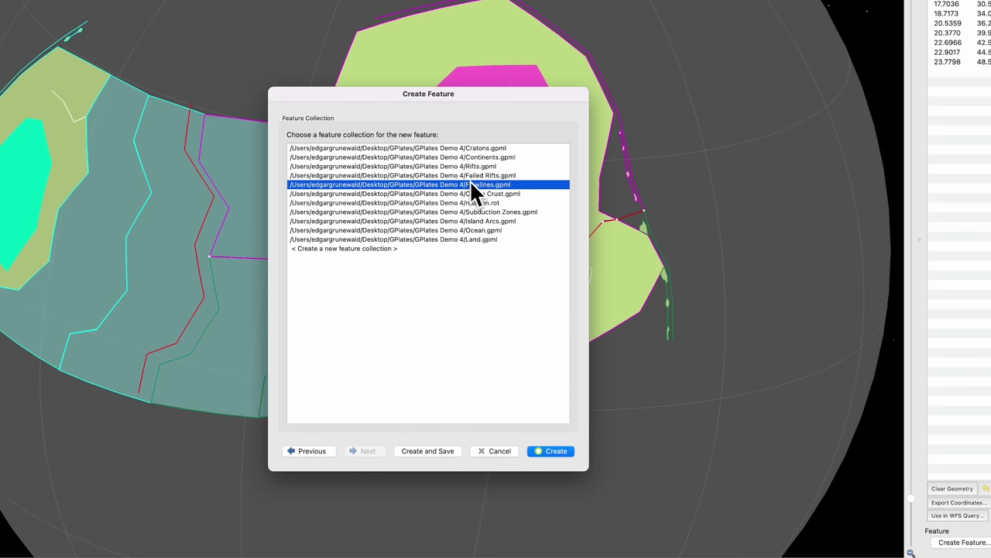
left_click(550, 451)
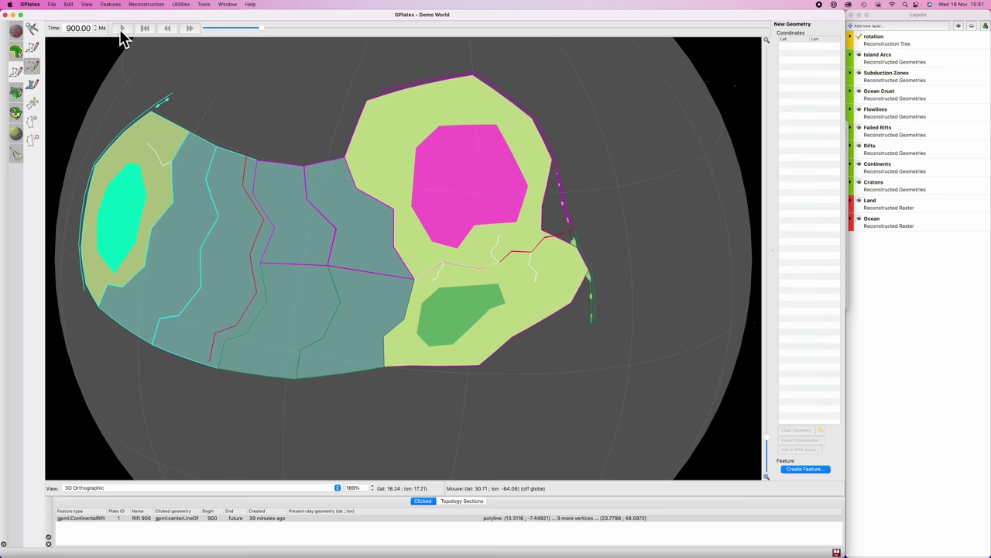
- Play the reconstruction forward from 900 Ma to examine the new flowlines, and set the time to 1000 Ma
left_click(121, 29)
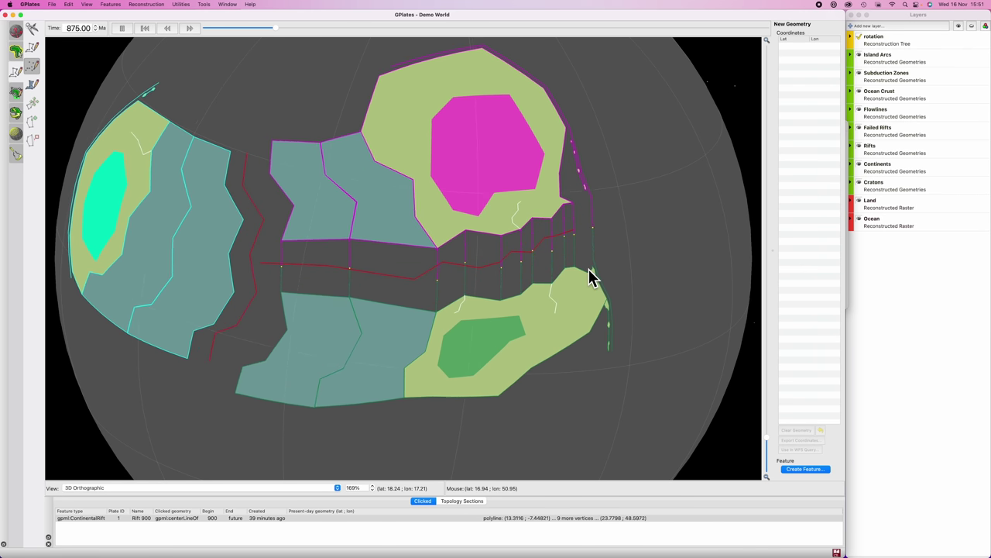
left_click(122, 29)
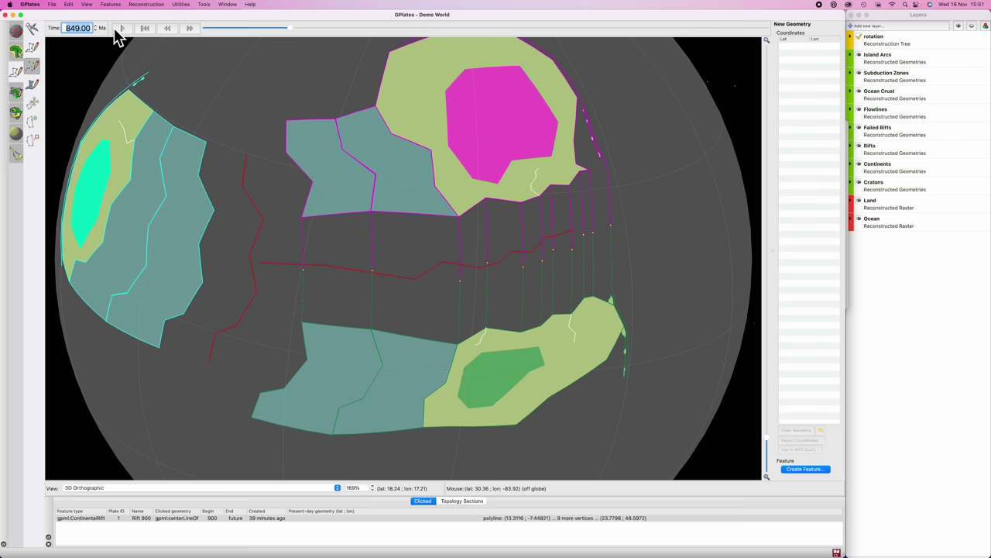
key("BackSpace")
type("1000")
key("Return")
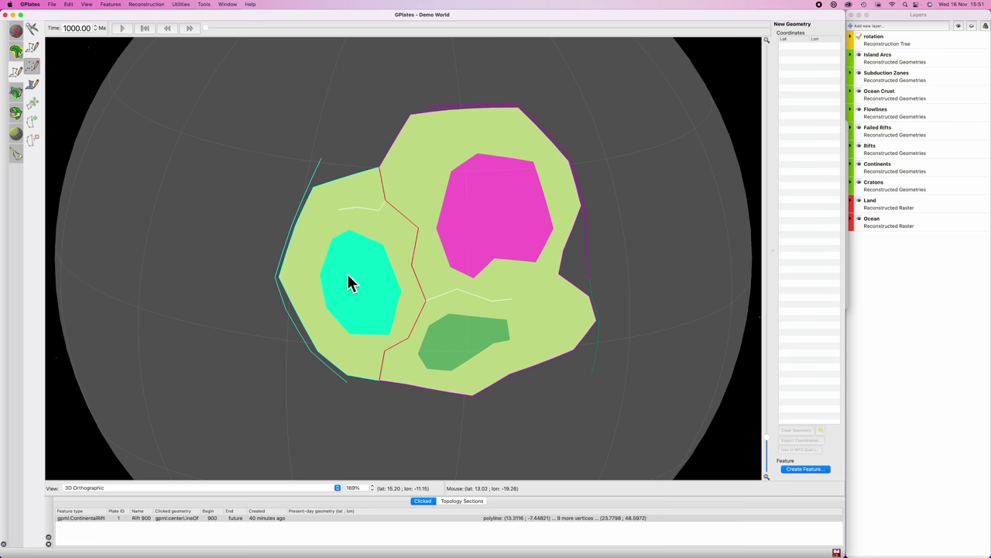
- Check the plate motion forward to about 905 Ma, and at 1000 Ma split the Rift 1000 line at its fourth vertex (14.19, -9.72)
key("f")
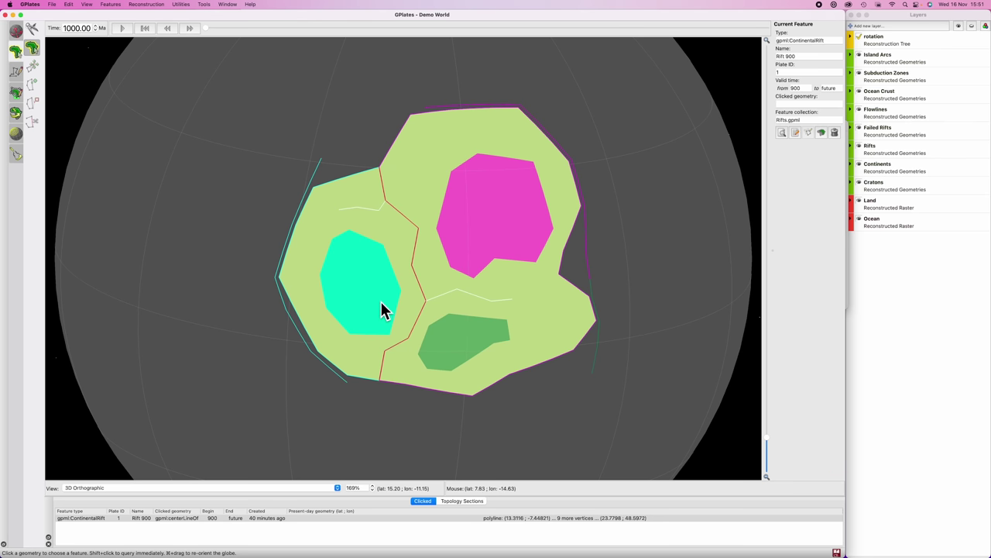
left_click(414, 255)
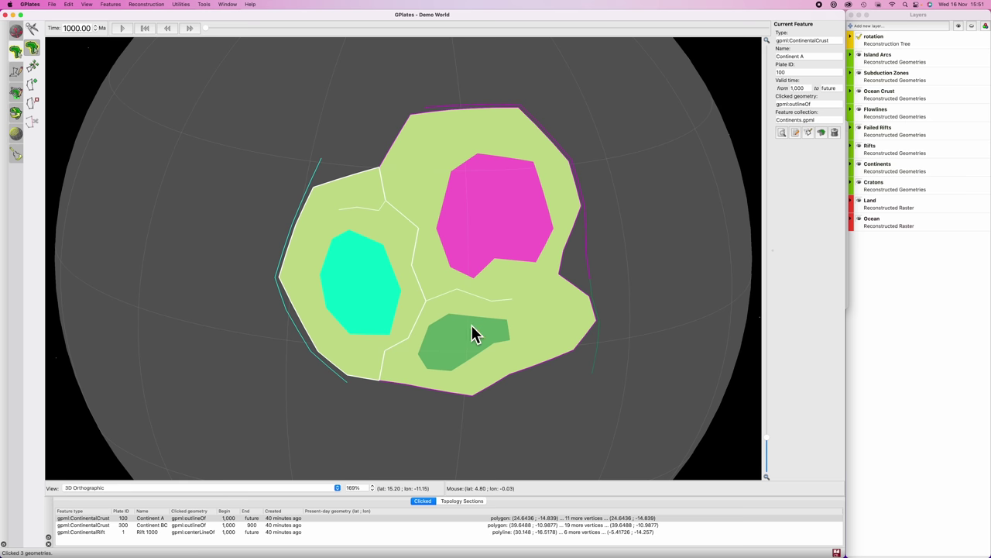
left_click(436, 279)
key("p")
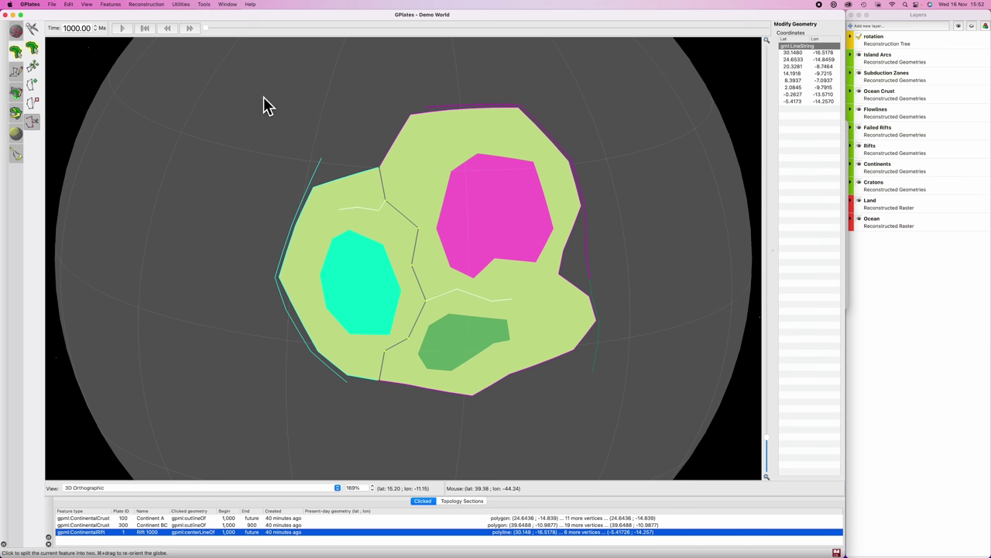
left_click_drag(207, 29, 259, 28)
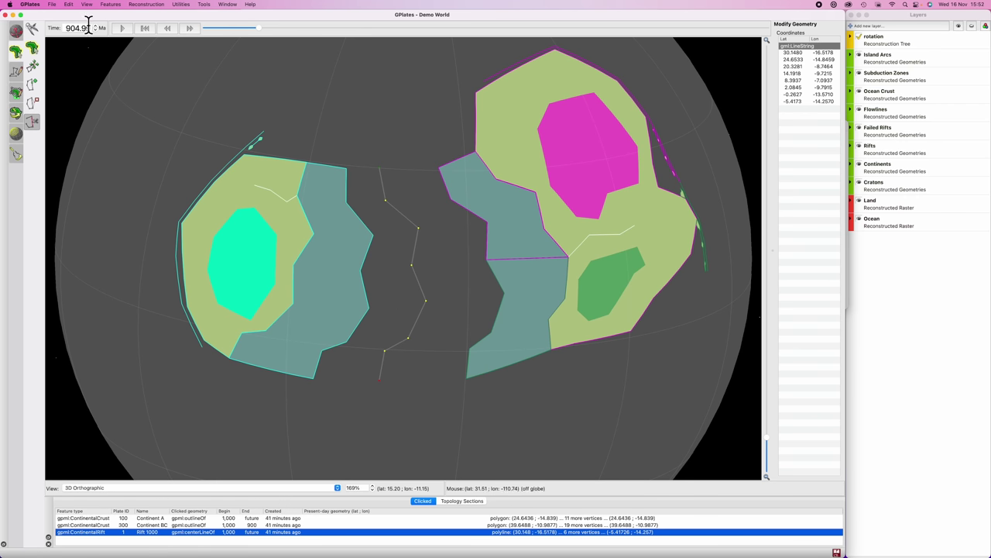
left_click_drag(89, 27, 66, 28)
type("1000")
key("Return")
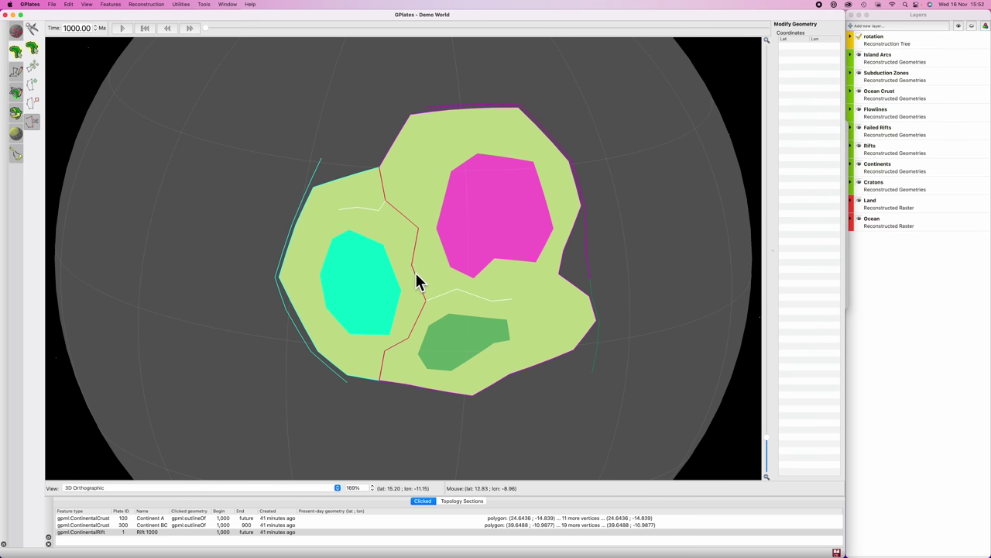
- Copy the northern Rift 1000 segment's geometry into a new digitised geometry and convert it to a multipoint
key("f")
left_click(417, 277)
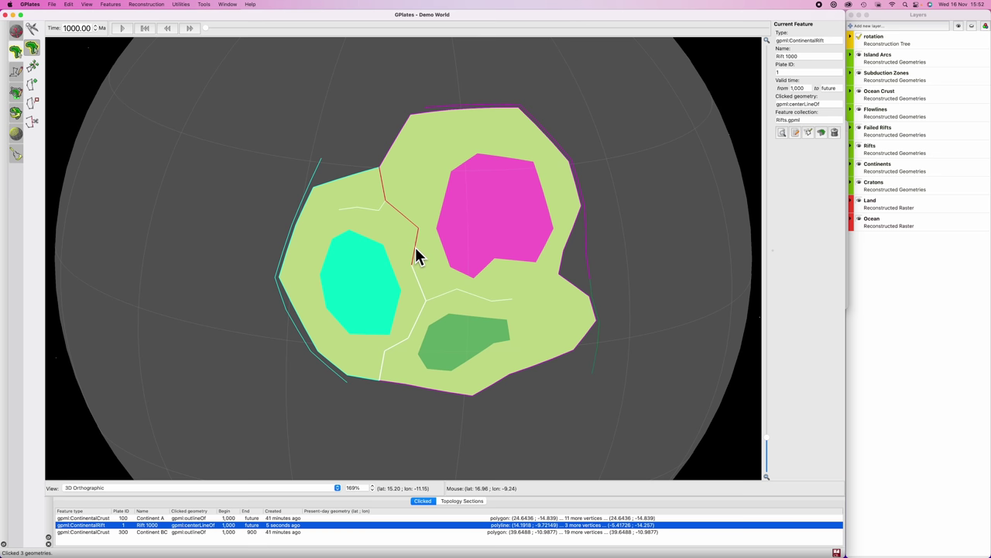
left_click(405, 251)
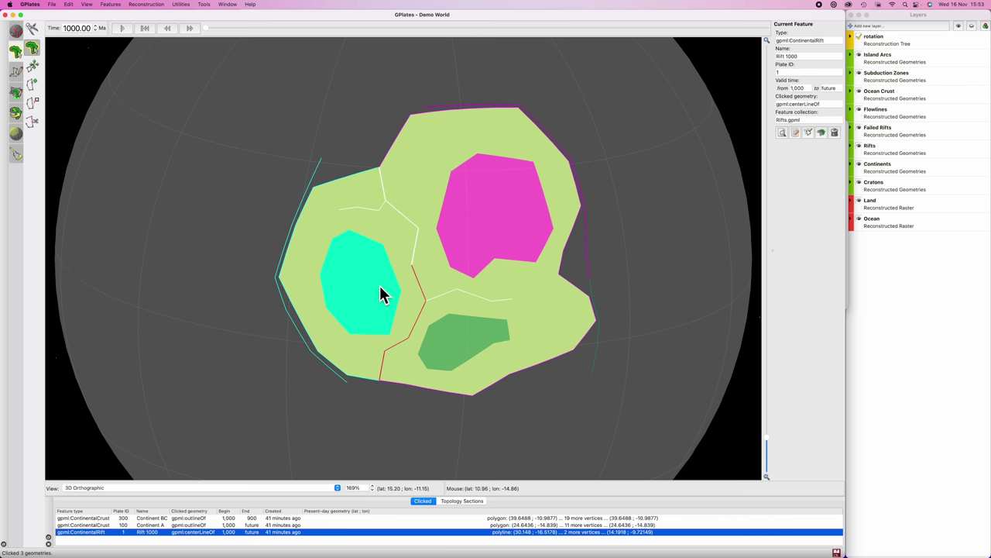
left_click(808, 132)
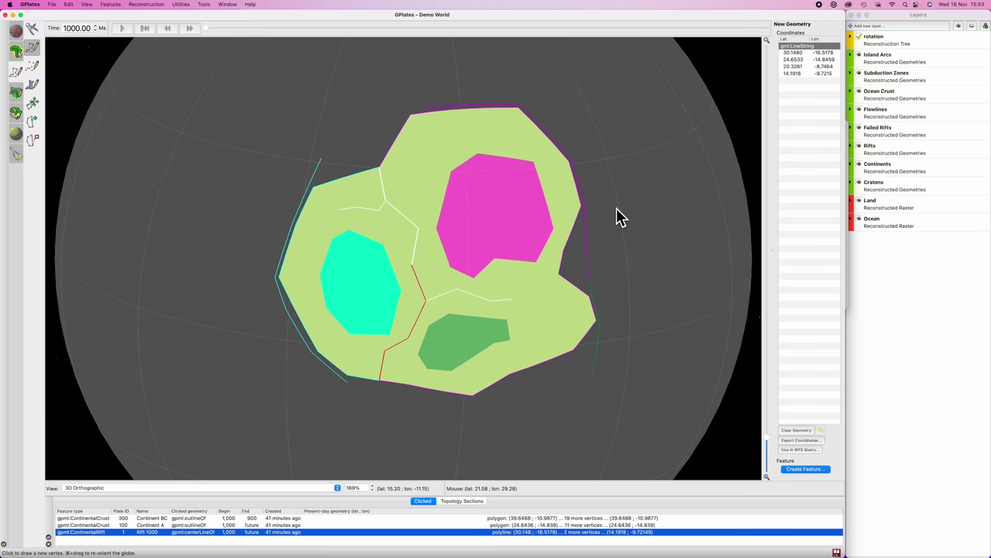
left_click(32, 68)
- Start a Flowline feature named Flowlines 1000 with left plate 100, right plate 300, beginning at 1000 Ma and ending in the distant future
left_click(794, 469)
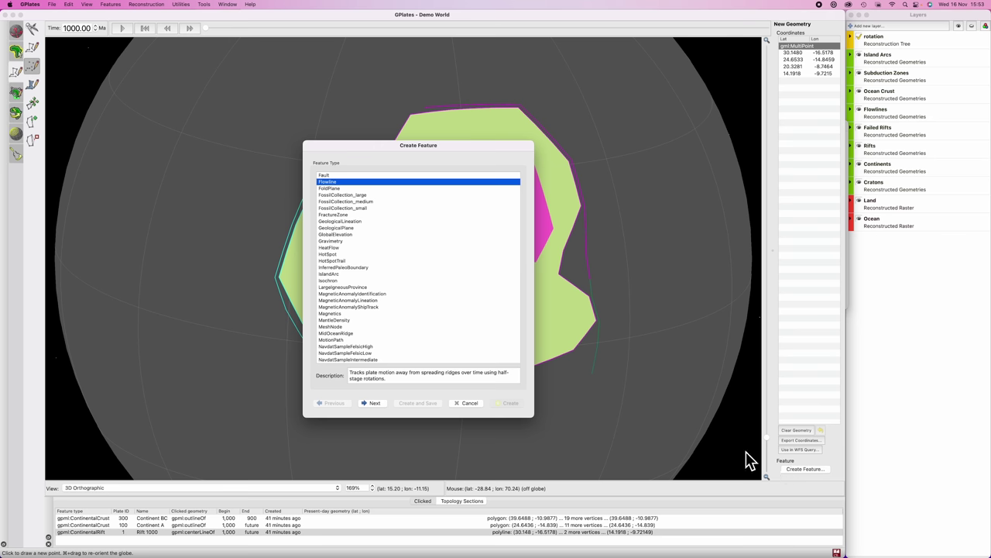
left_click(374, 403)
mouse_move(663, 97)
left_mouse_down()
mouse_move(643, 97)
mouse_move(672, 97)
left_mouse_up()
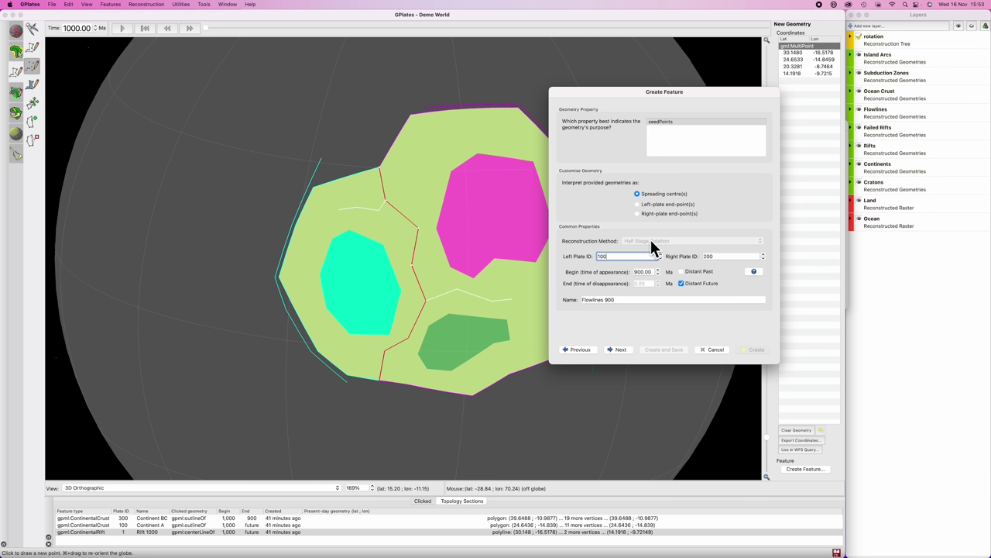
double_click(726, 253)
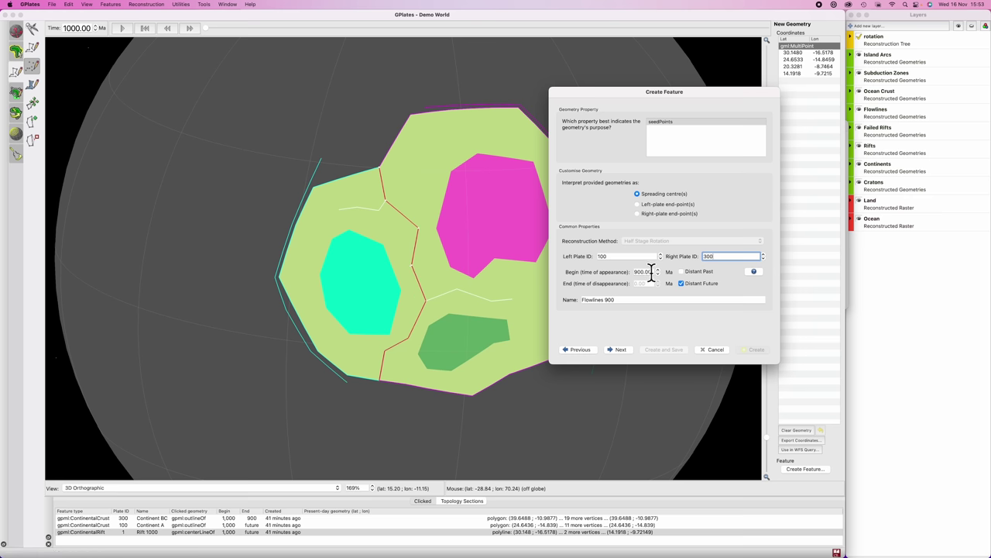
left_click(625, 301)
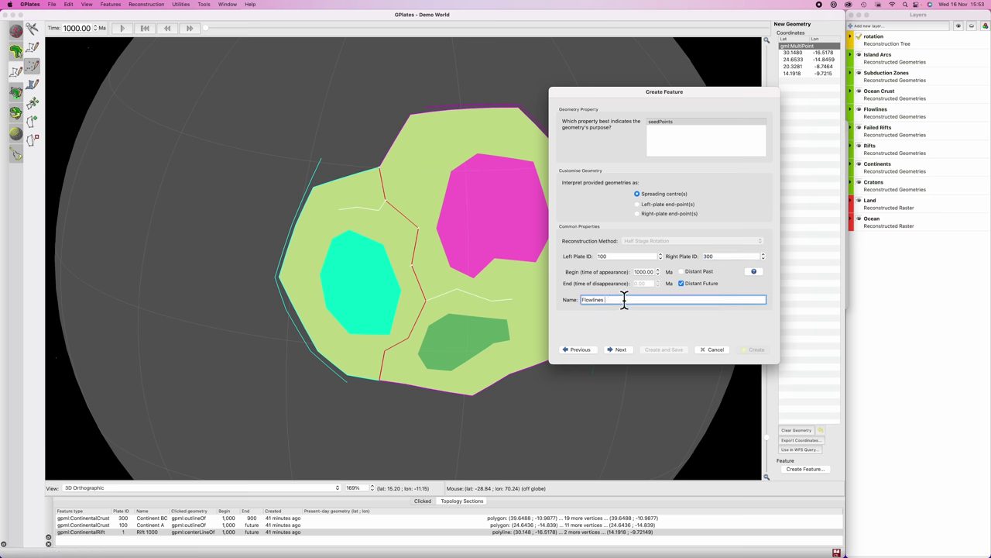
left_click(619, 350)
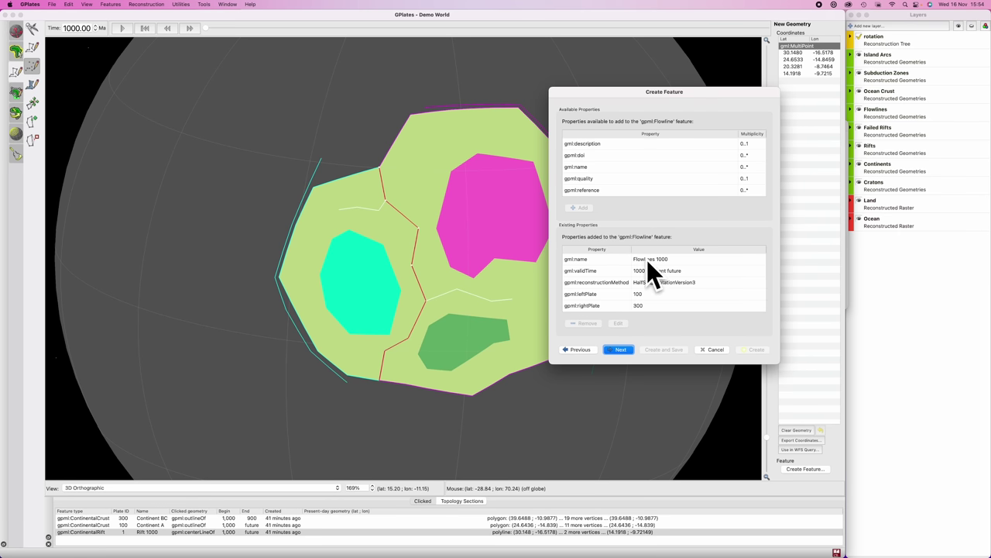
- Insert flowline times from 1000 to 0 Ma in steps of 10 My and create the feature in Flowlines.gpml
scroll(667, 290, "down", 1)
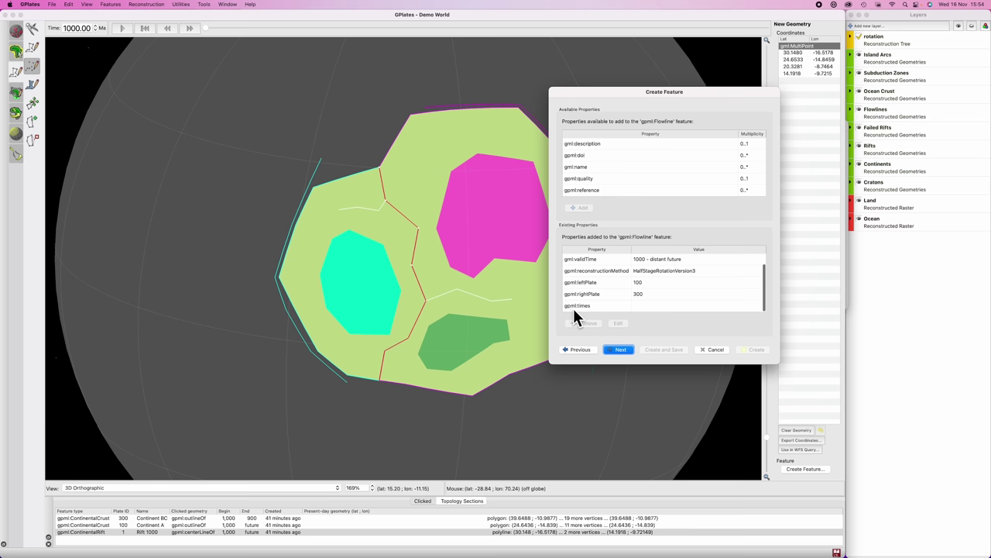
left_click(655, 305)
double_click(643, 306)
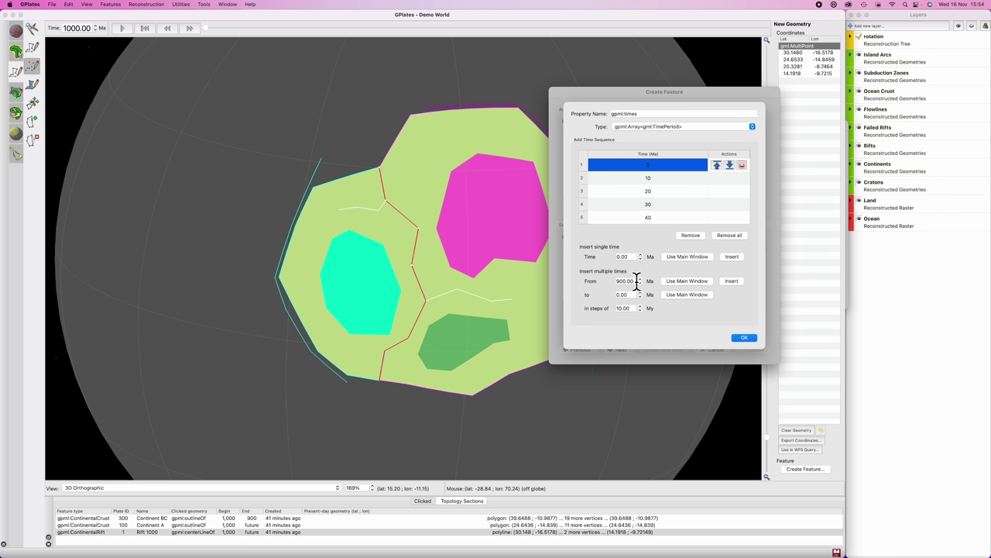
double_click(636, 282)
type("1")
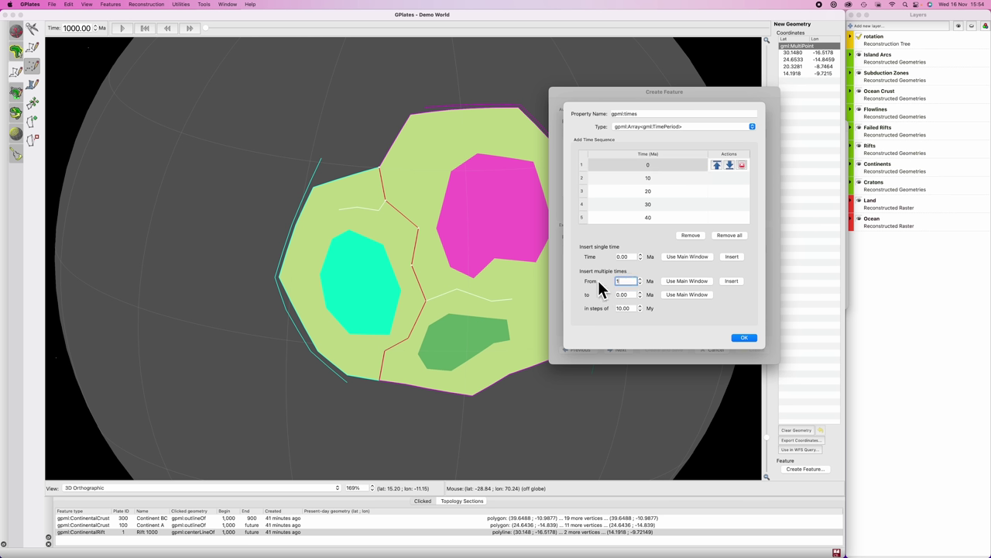
left_click(732, 283)
left_click(655, 165)
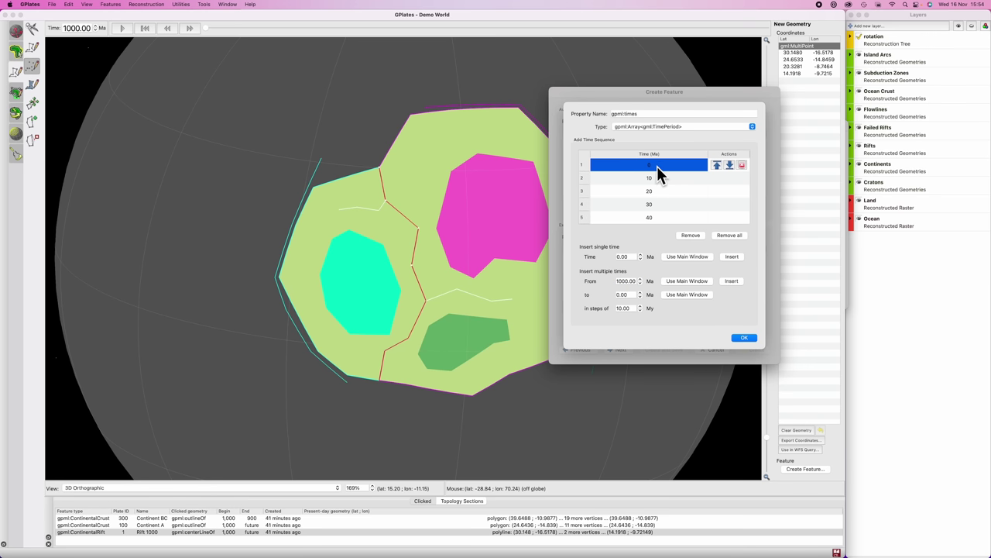
scroll(658, 183, "down", 6)
scroll(657, 183, "down", 20)
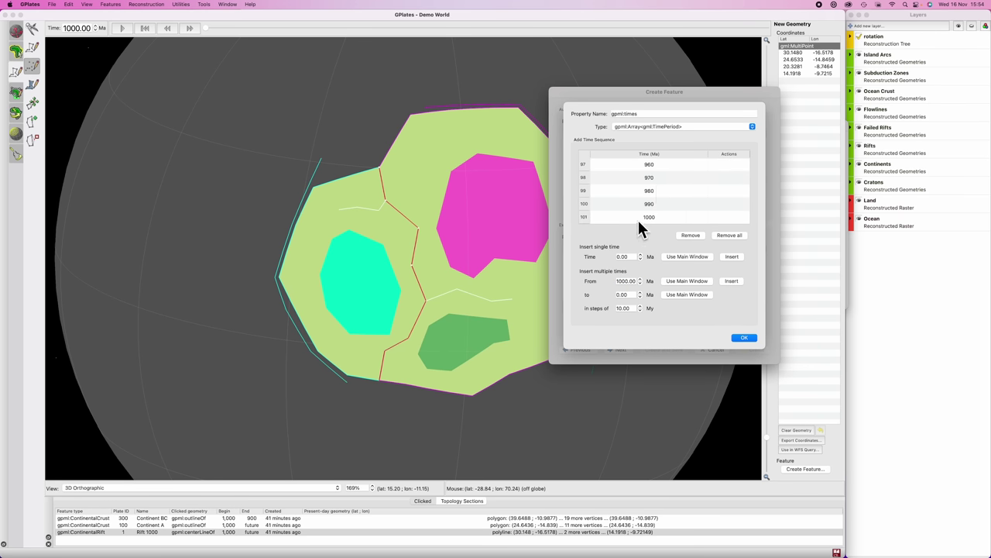
scroll(649, 222, "up", 20)
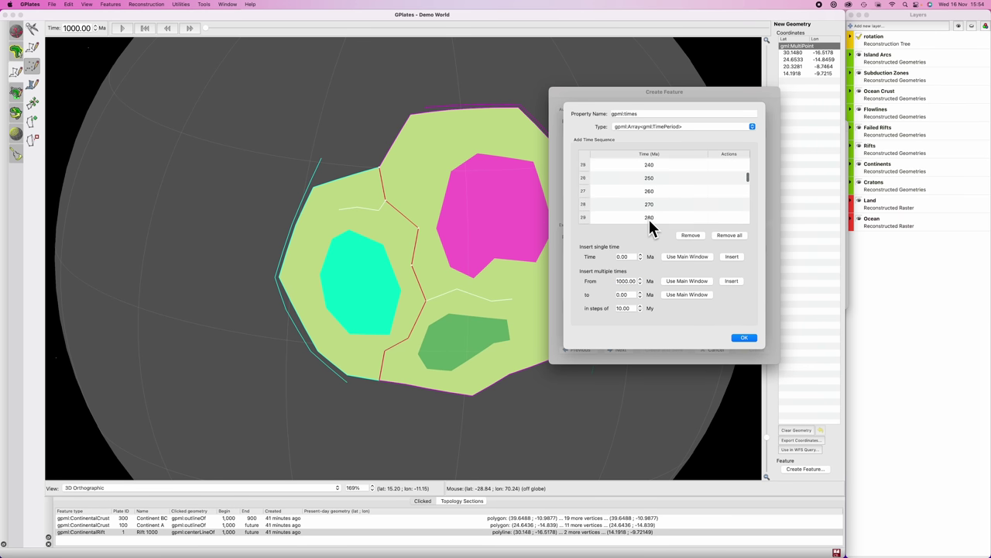
left_click(744, 338)
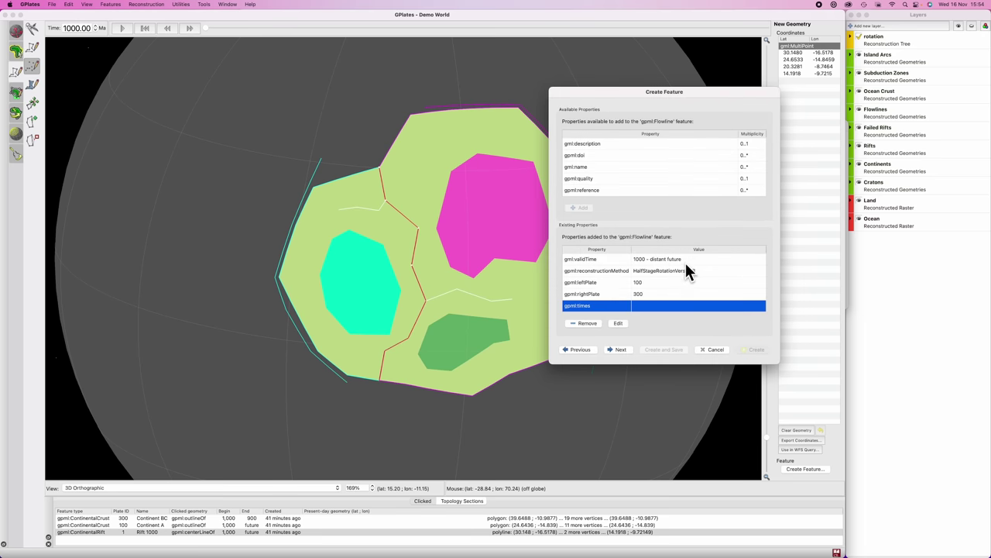
left_click(622, 353)
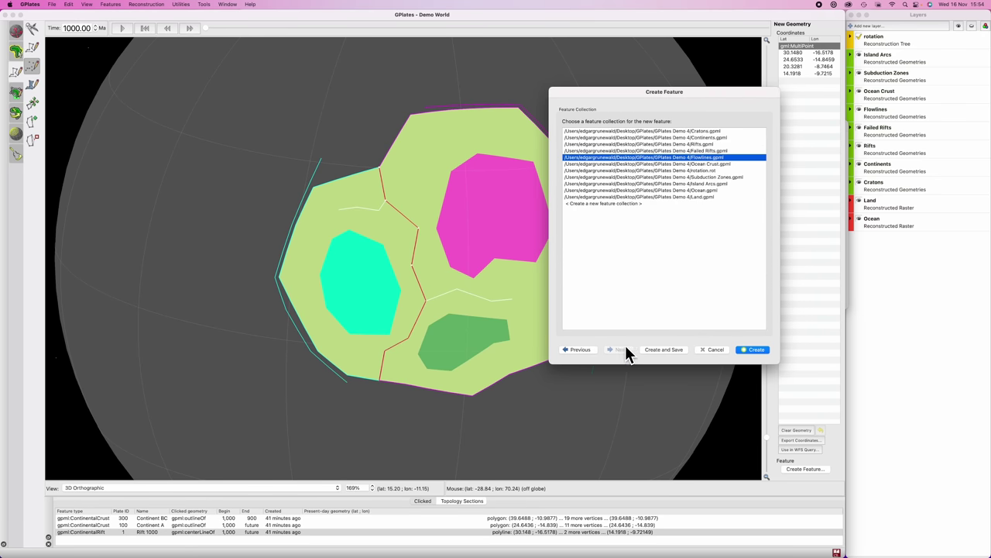
left_click(755, 349)
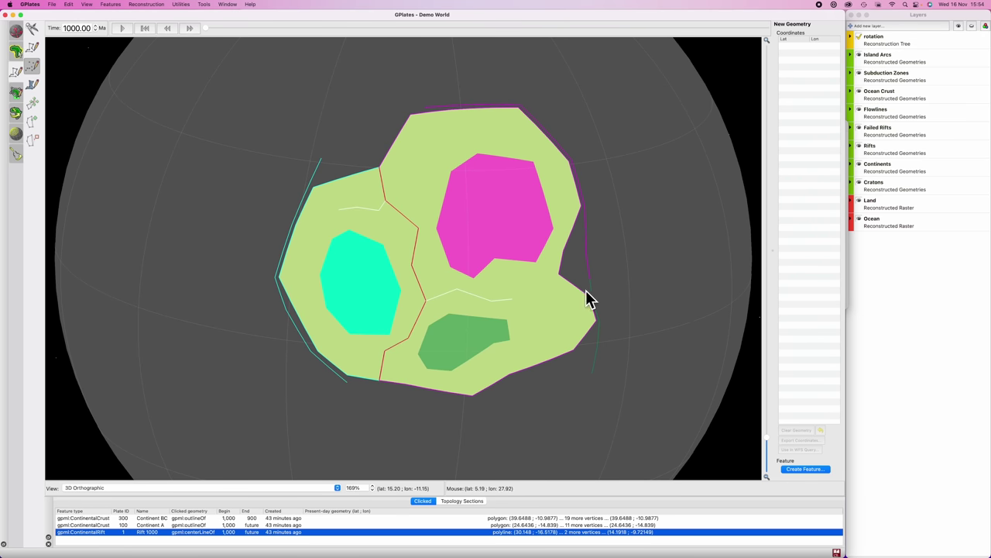
- Play the reconstruction forward from 1000 Ma to examine the northern flowlines, and reset the time to 1000 Ma
left_click(127, 28)
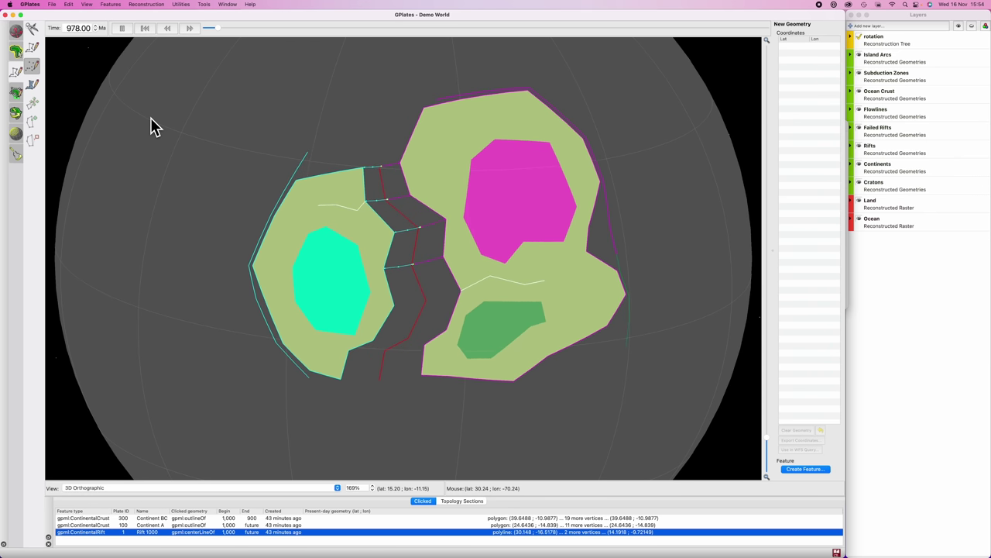
scroll(343, 350, "down", 3)
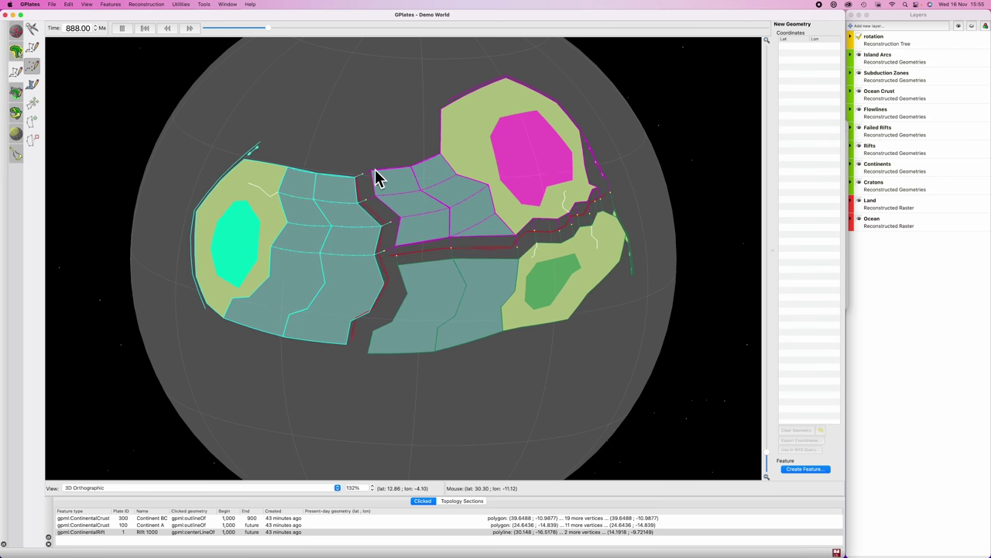
left_click(120, 29)
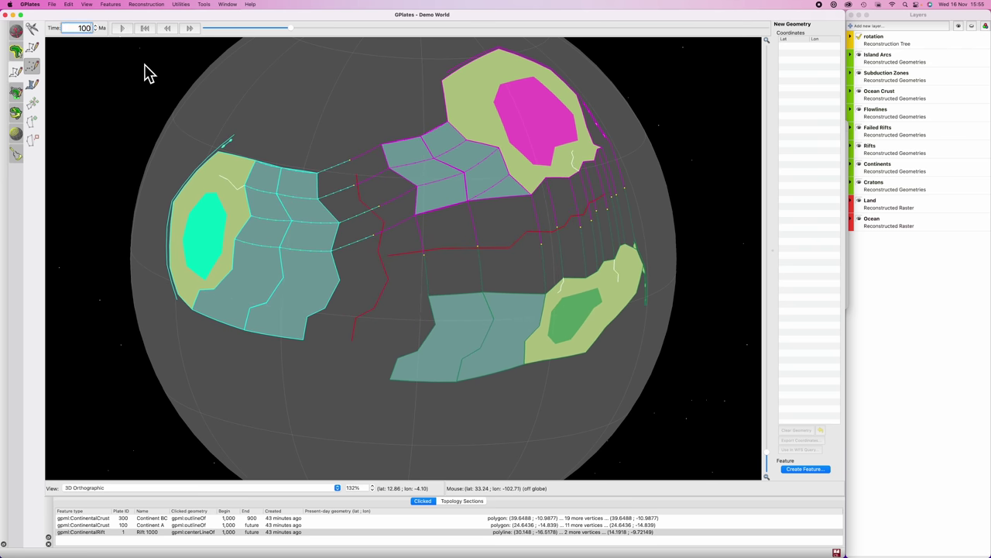
type("0")
key("Return")
- Copy the southern Rift 1000 segment's geometry into a new digitised geometry and convert it to a multipoint
key("f")
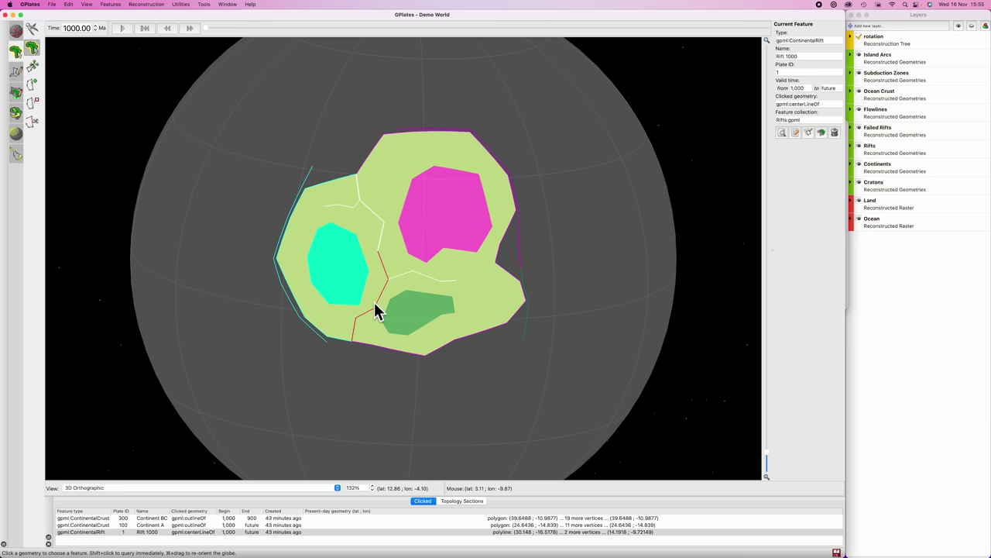
left_click(377, 310)
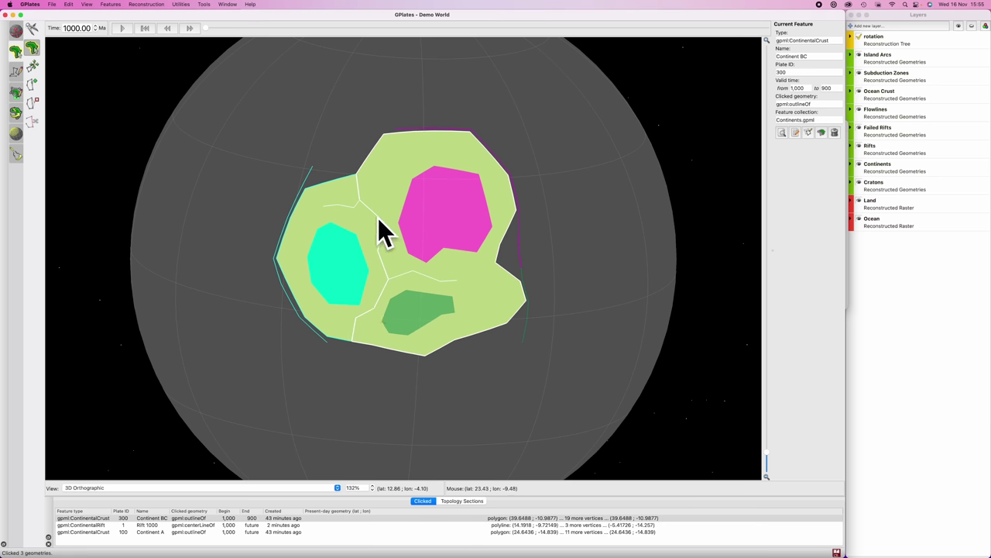
left_click(103, 526)
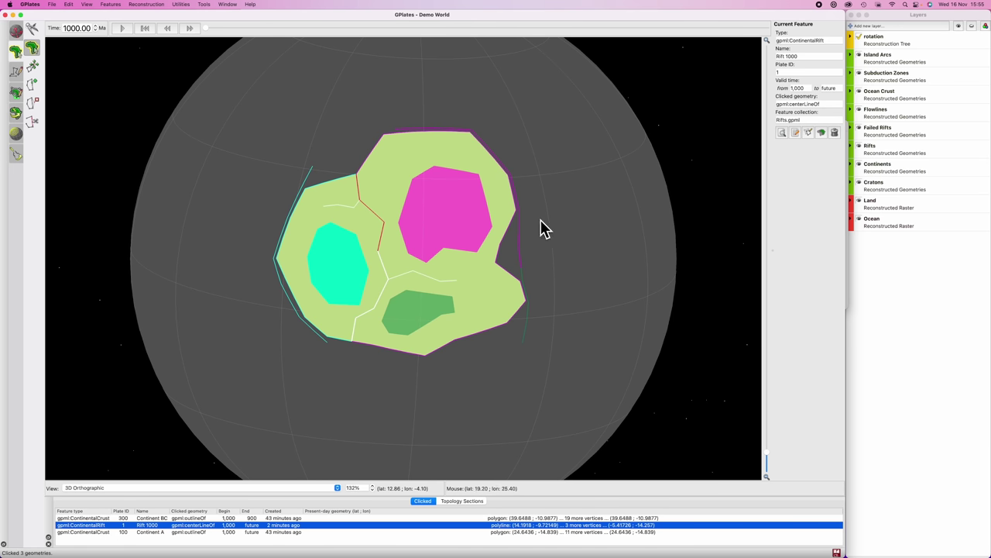
left_click(808, 133)
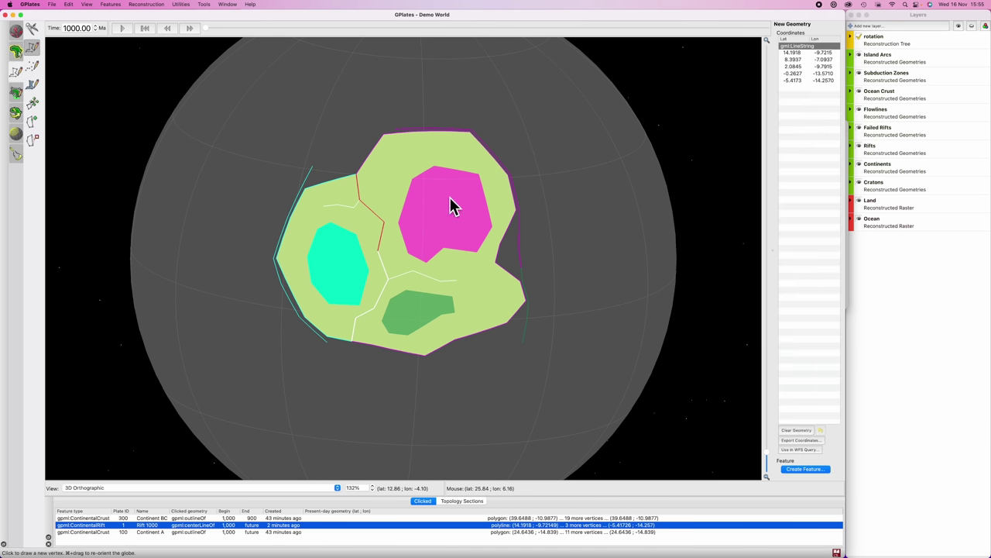
left_click(32, 68)
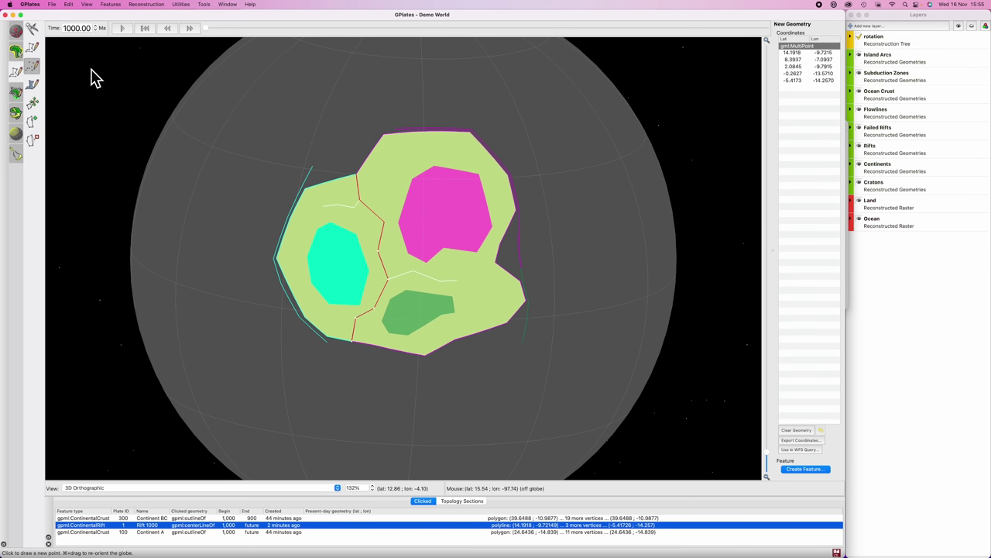
- Start another Flowline feature named Flowlines 1000 with left plate 100 and right plate 200, beginning at 1000 Ma
left_click(799, 470)
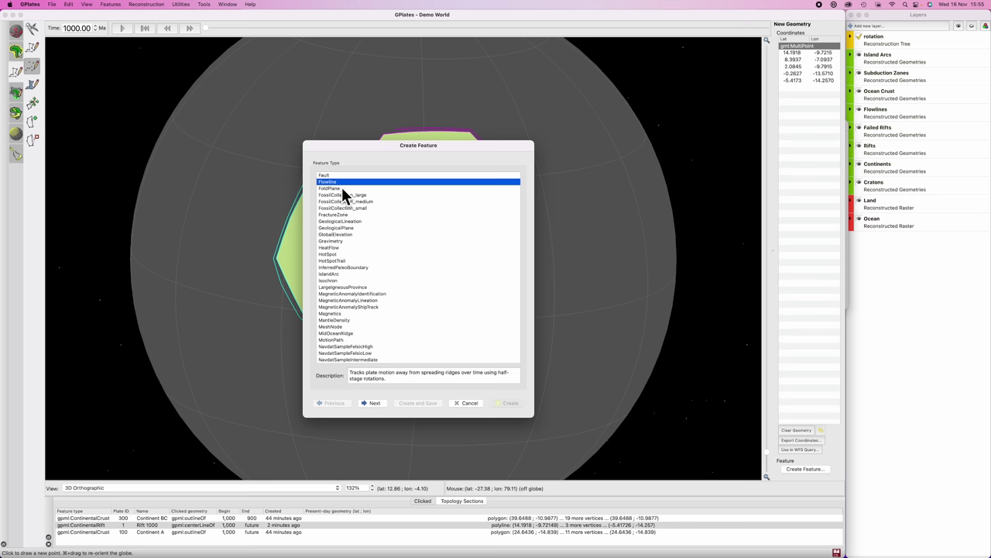
left_click(375, 403)
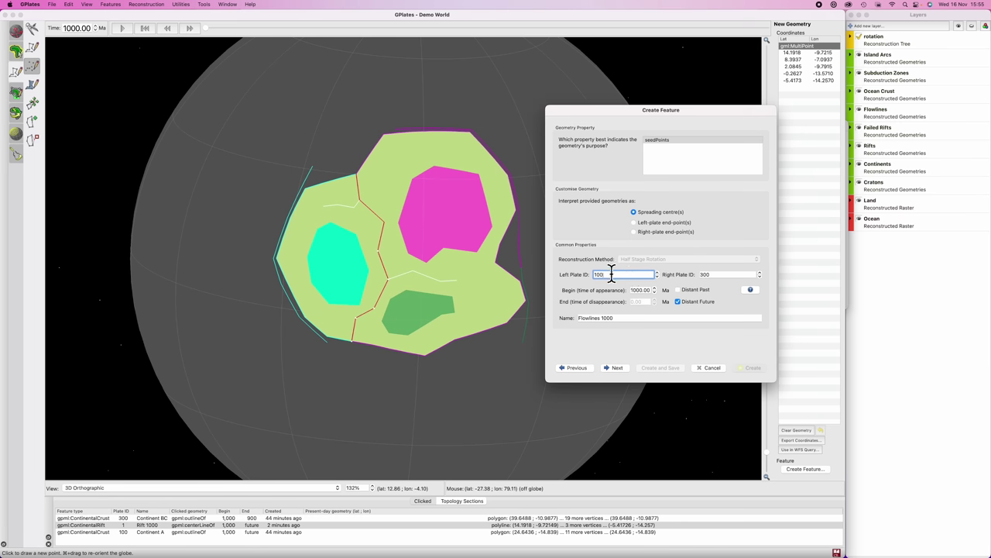
left_click(728, 274)
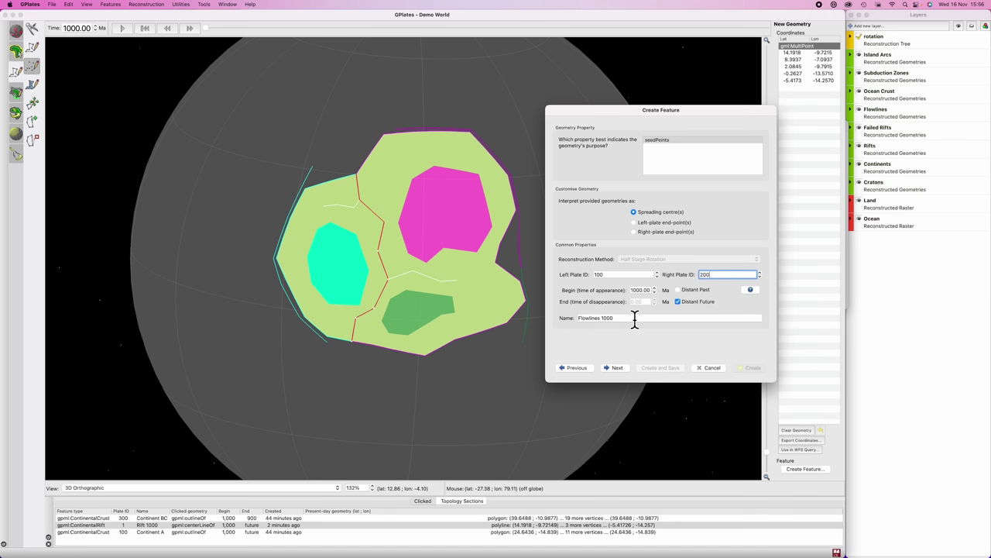
left_click(618, 369)
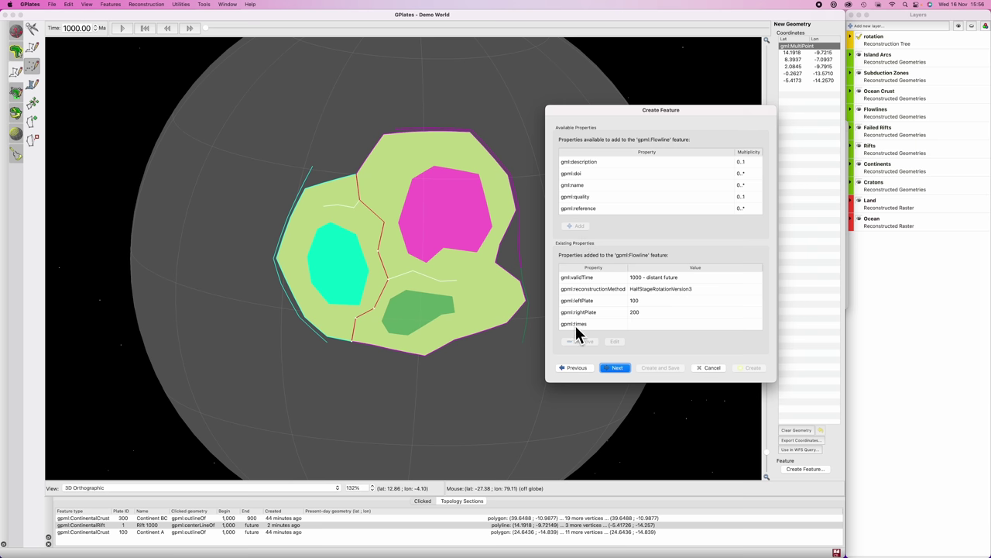
- Check that the flowline's time sequence extends to 1000 Ma and create the feature in Flowlines.gpml
double_click(640, 323)
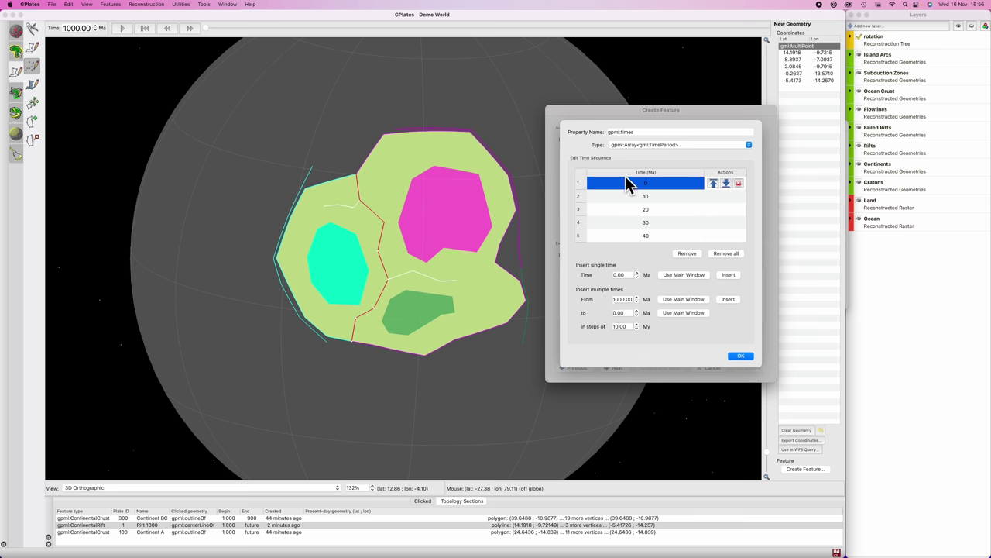
scroll(678, 233, "down", 20)
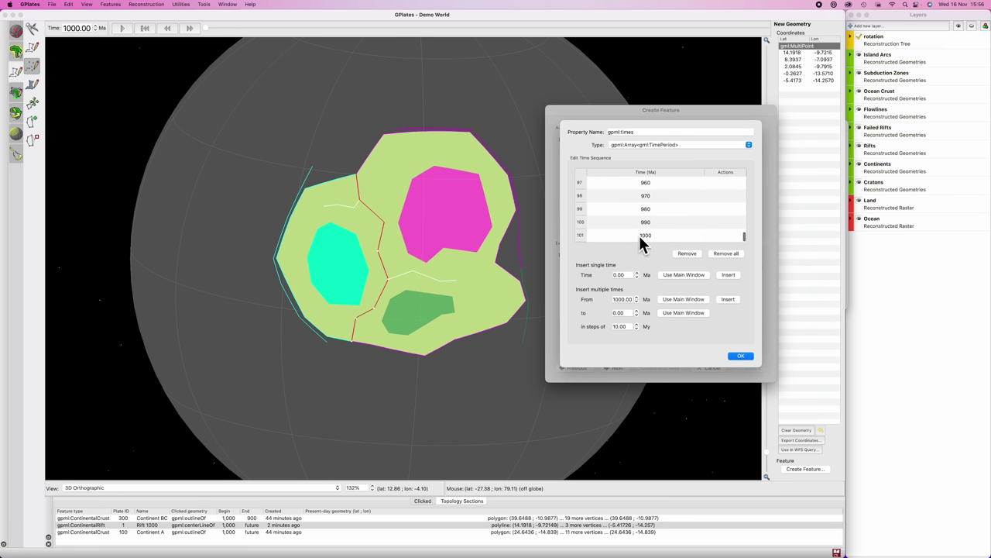
left_click(739, 356)
left_click(624, 368)
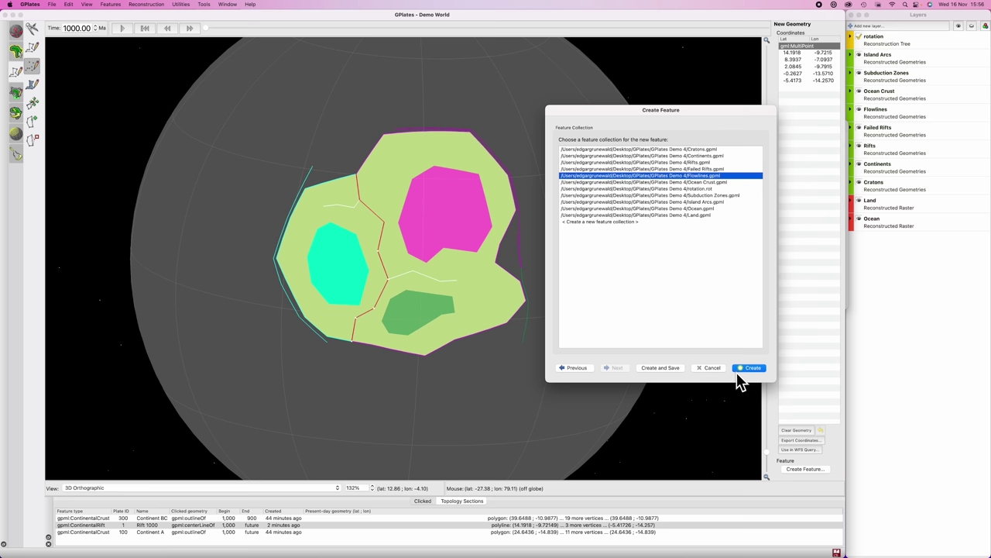
left_click(747, 369)
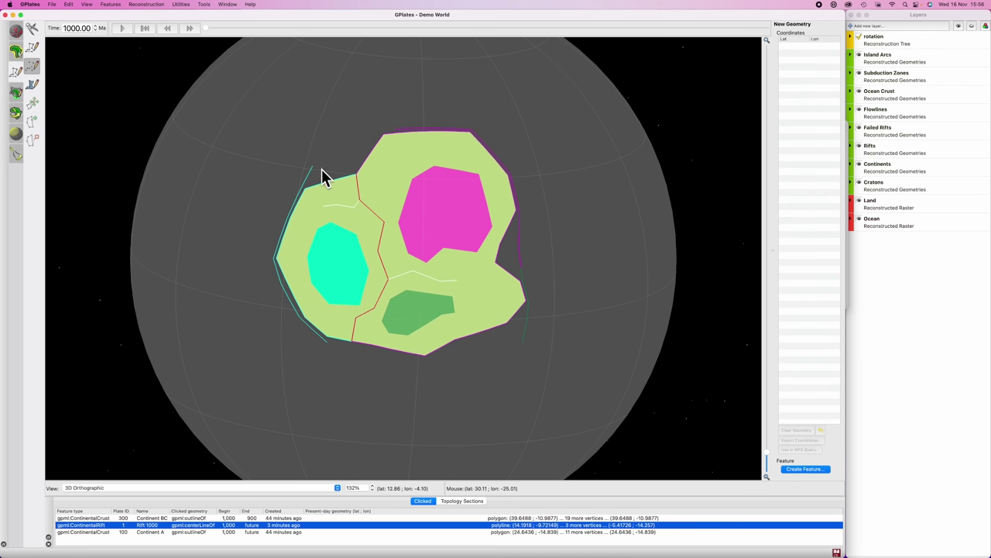
- Play the reconstruction forward from 1000 to 847 Ma and examine the flowlines along both rifts
left_click(123, 29)
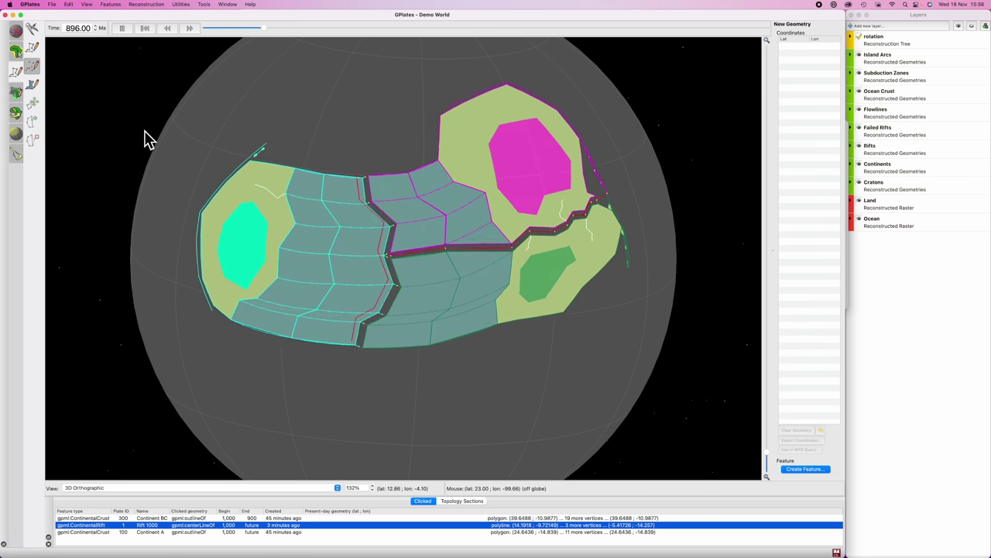
left_click(121, 29)
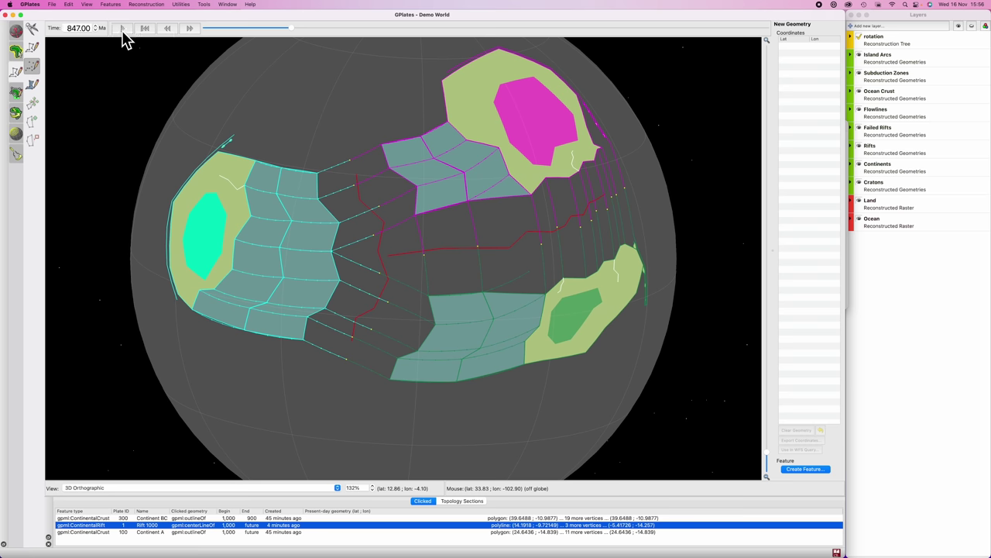
scroll(488, 290, "up", 5)
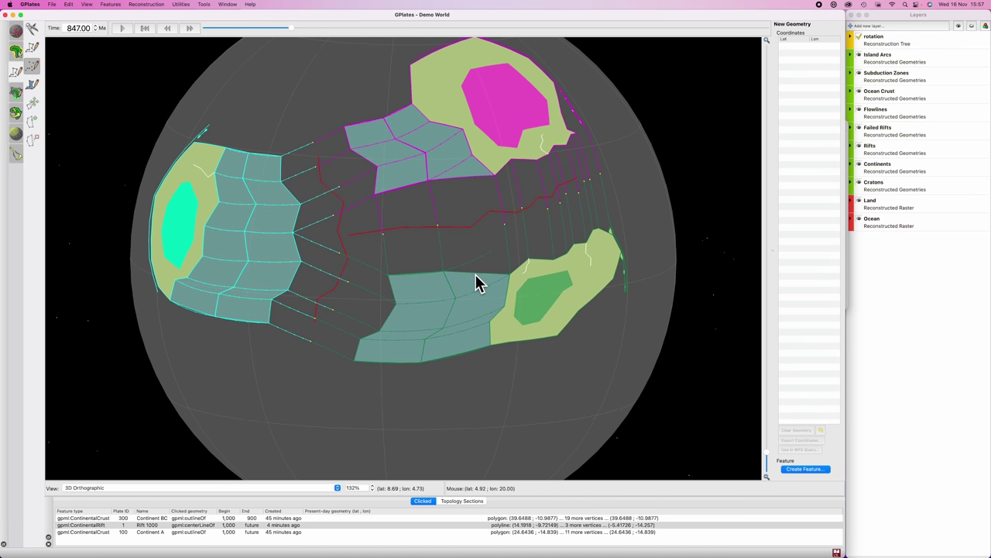
left_click_drag(537, 294, 489, 279, "super")
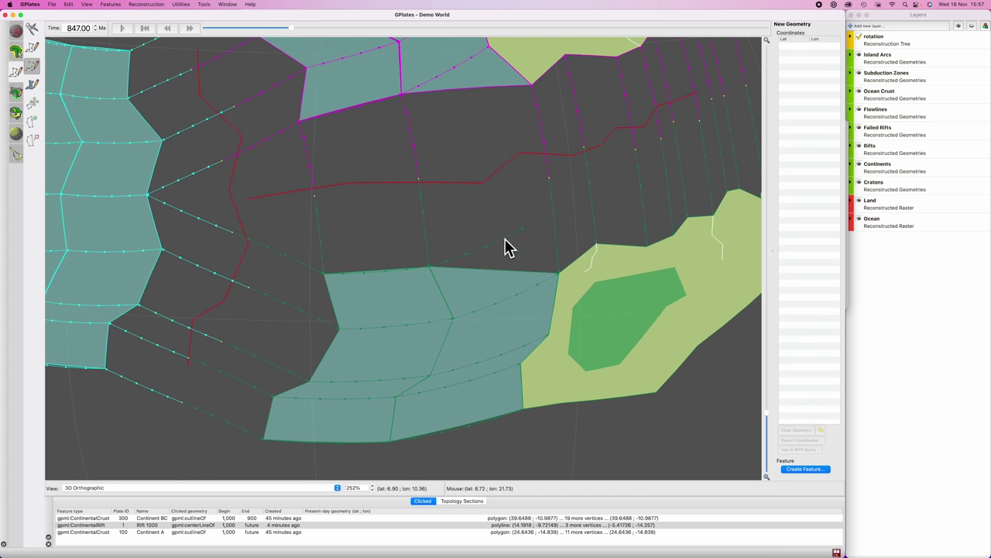
scroll(423, 330, "down", 4)
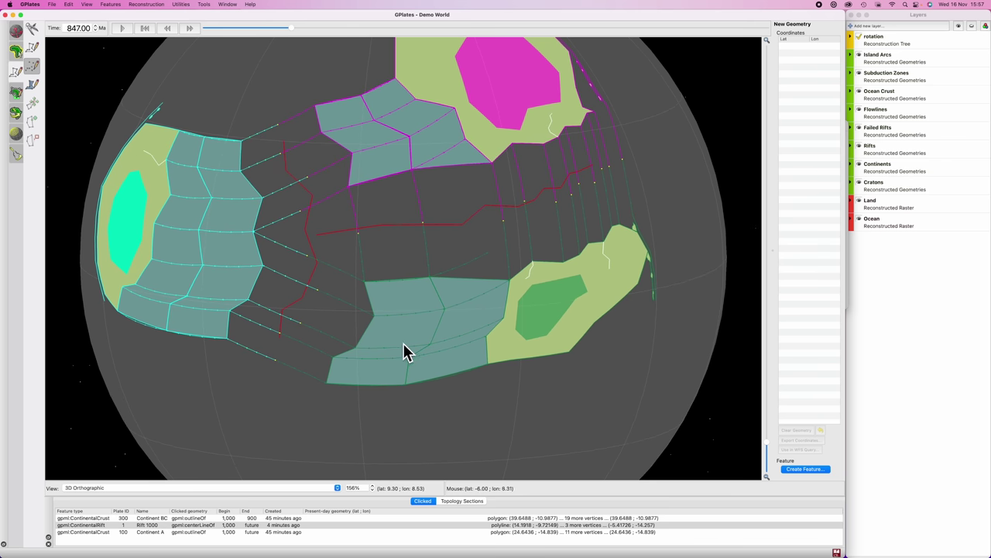
left_click_drag(404, 344, 397, 391)
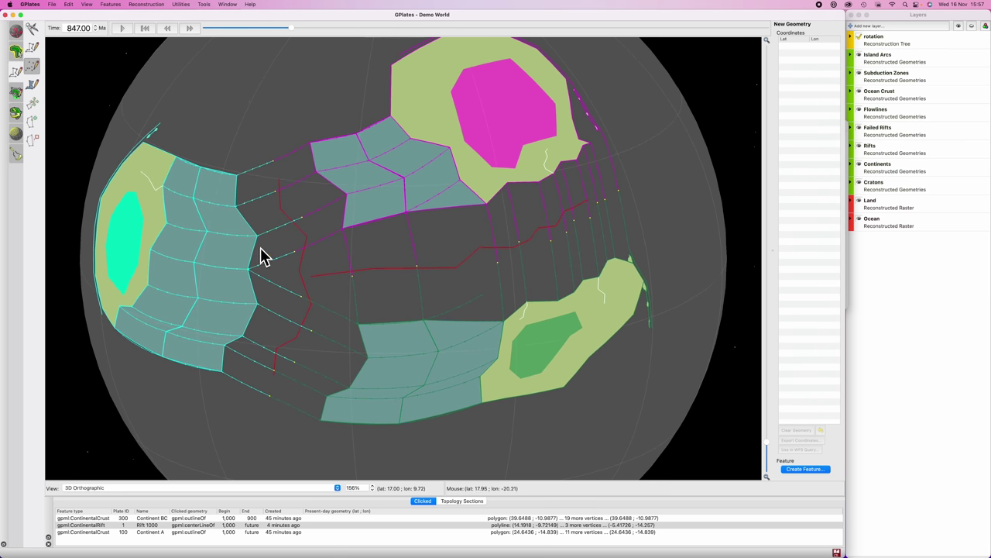
scroll(392, 225, "down", 1)
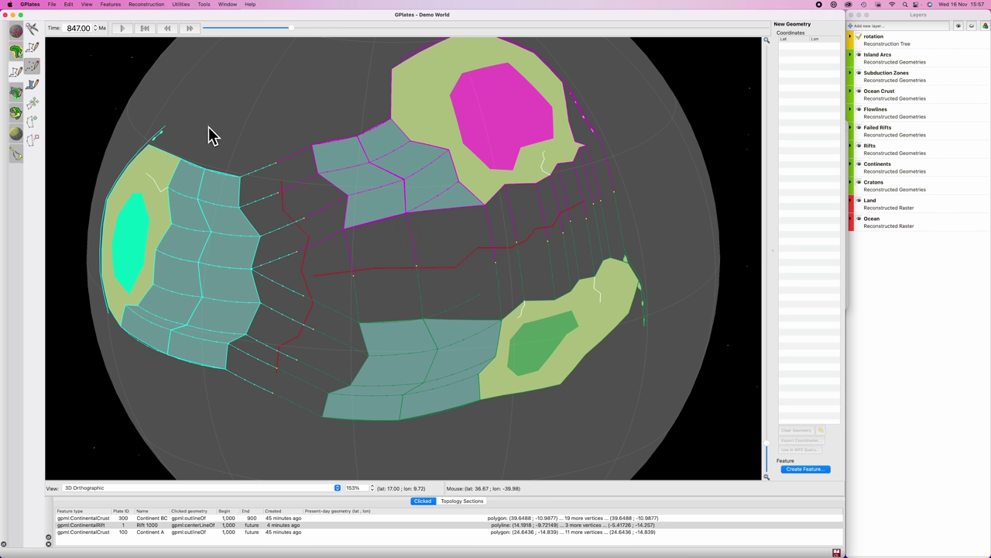
- Set the reconstruction time to 850 Ma and hide the Rifts layer
double_click(78, 28)
type("850")
key("Return")
scroll(451, 228, "up", 5)
left_click_drag(491, 289, 469, 291, "super")
key("f")
left_click(858, 148)
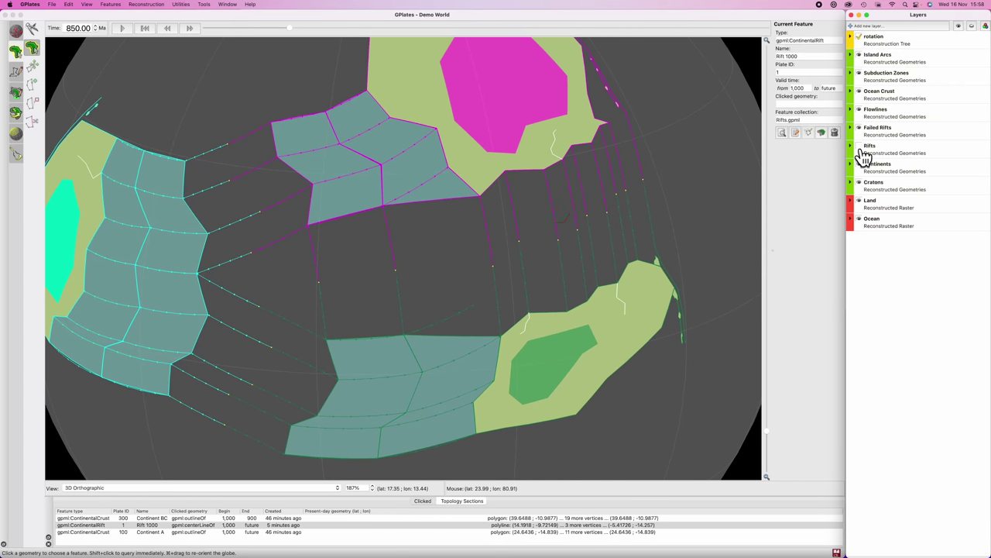
- Copy the Flowlines 900 seed points into a new digitised geometry and convert it to a polygon
left_click(634, 142)
key("super+c")
left_click(32, 84)
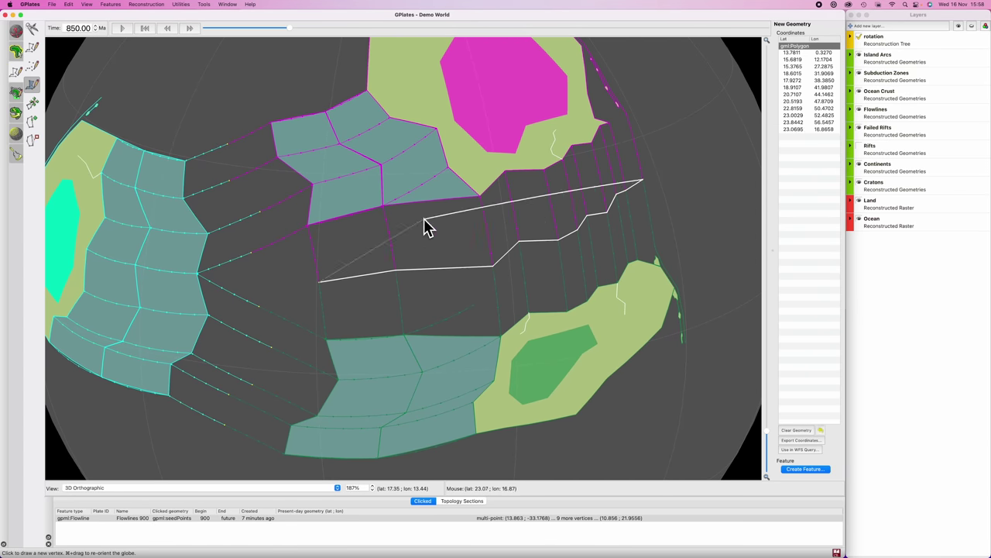
- Extend the polygon around the eastern flowline's end and along the magenta continent's southern margin as far as the failed rift
scroll(425, 226, "up", 5)
left_click_drag(698, 78, 325, 356, "super")
left_click(512, 242)
left_click(463, 264)
left_click(438, 272)
left_click(411, 311)
left_click_drag(415, 326, 519, 284, "super")
left_click(466, 274)
left_click(440, 306)
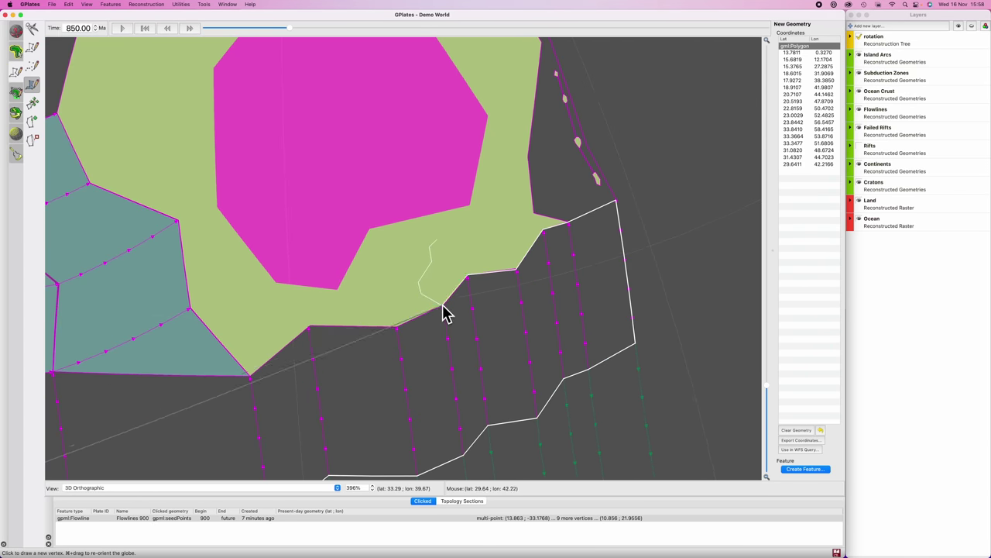
- Continue the polygon west along the magenta continent's margin and the older ocean crust's edge to the westernmost flowline
left_click_drag(443, 312, 676, 224, "super")
left_click(628, 235)
left_click(543, 236)
left_click(483, 287)
left_click_drag(485, 288, 747, 226, "super")
left_click(385, 260)
scroll(404, 259, "down", 5)
left_click_drag(583, 388, 479, 328, "super")
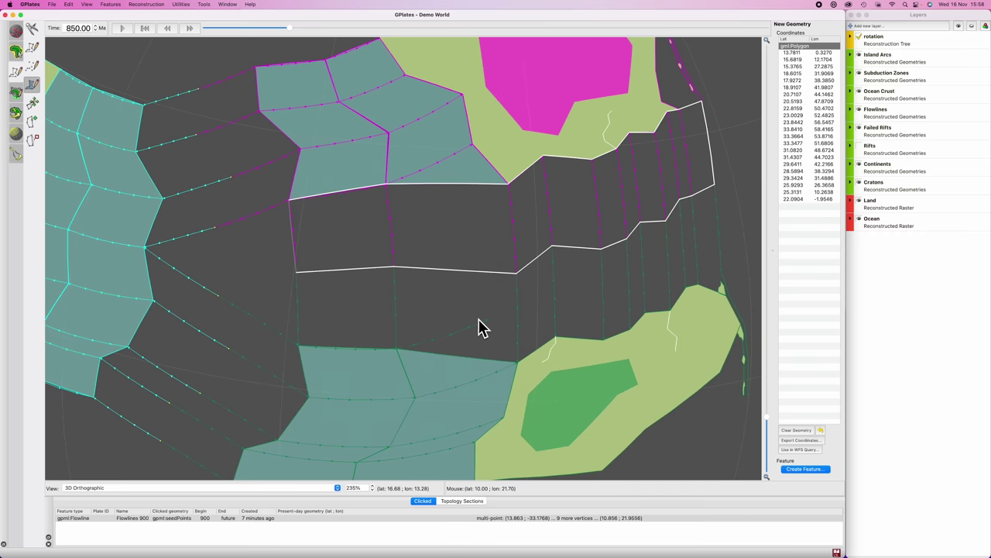
- Create the polygon as oceanic crust named Ocean Crust 850, with plate ID 300 and a begin time of 850 Ma, in Ocean Crust.gpml
key("Return")
left_click(405, 365)
left_click(395, 360)
left_click(372, 402)
type("300")
left_click_drag(407, 254, 385, 259)
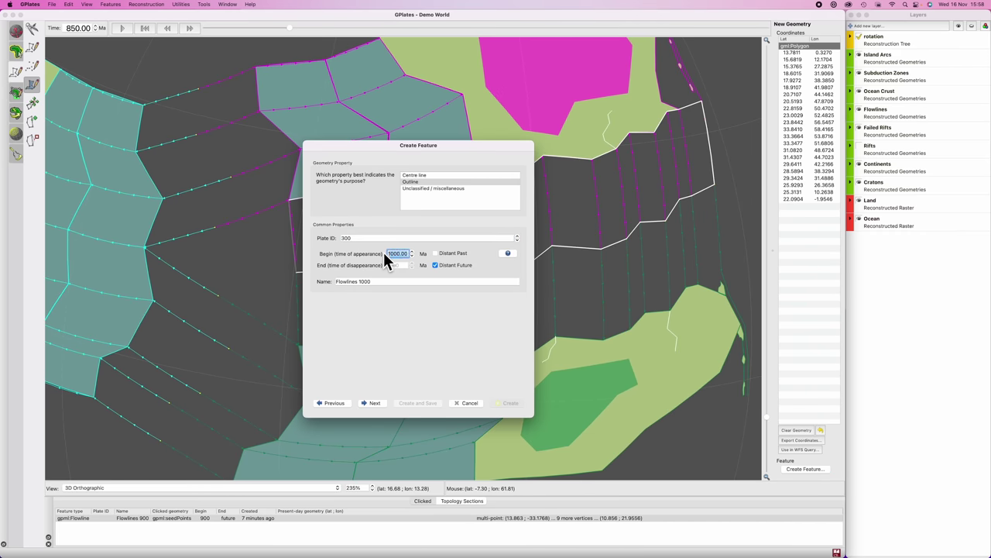
type("850")
triple_click(377, 280)
type("Ocean Crust 850")
left_click(375, 402)
left_click(375, 403)
left_click(508, 403)
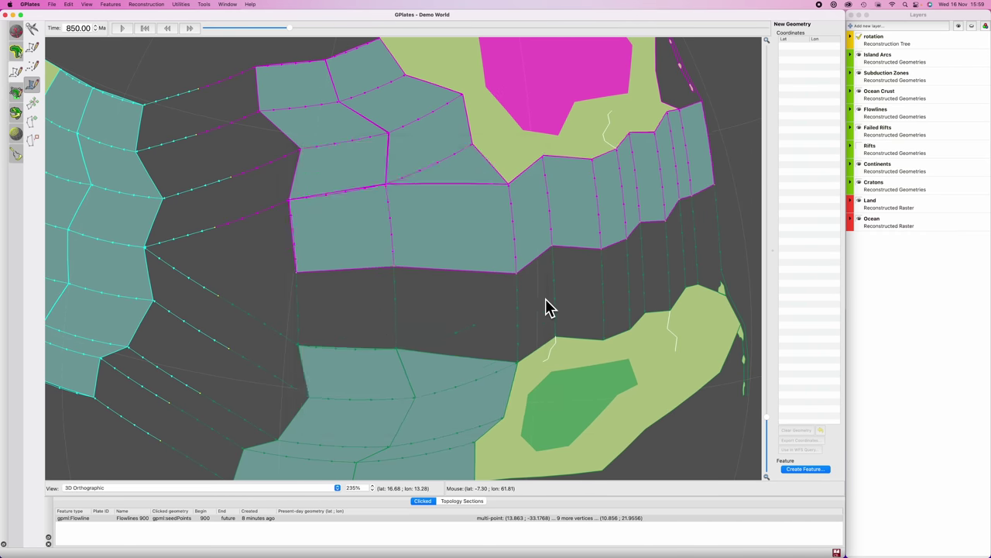
- Copy the Flowlines 900 seed points into a new digitised geometry and convert it to a polygon for the green plate's side
left_click_drag(546, 301, 500, 288, "super")
left_click(349, 276)
key("super+c")
key("g")
scroll(679, 261, "up", 6)
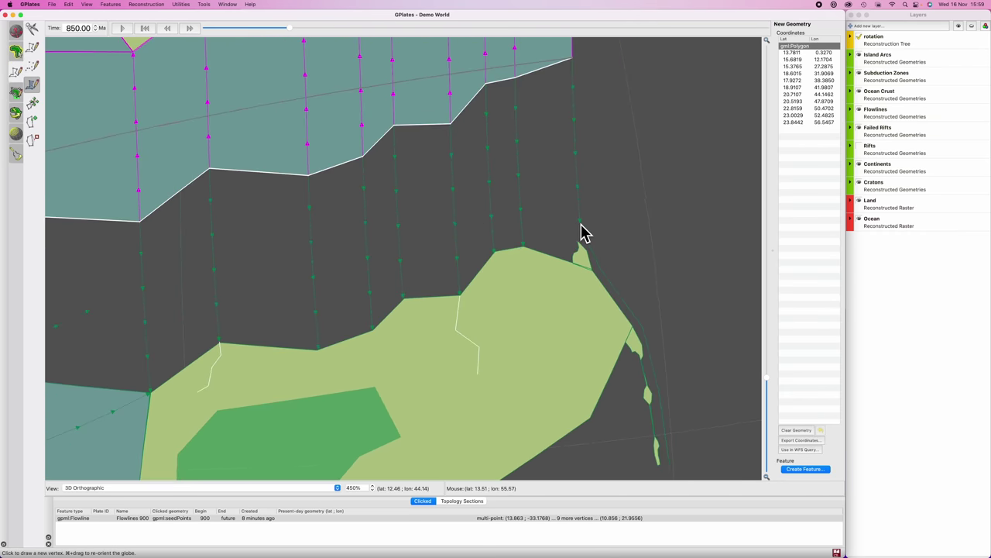
- Trace the polygon from the eastern flowline's end along the green continent's northern margin to where the older ocean crust begins
left_click(581, 224)
left_click(523, 246)
left_click(496, 252)
left_click(460, 295)
left_click(404, 298)
left_click_drag(399, 284, 522, 210, "super")
left_click(554, 212)
left_click(499, 231)
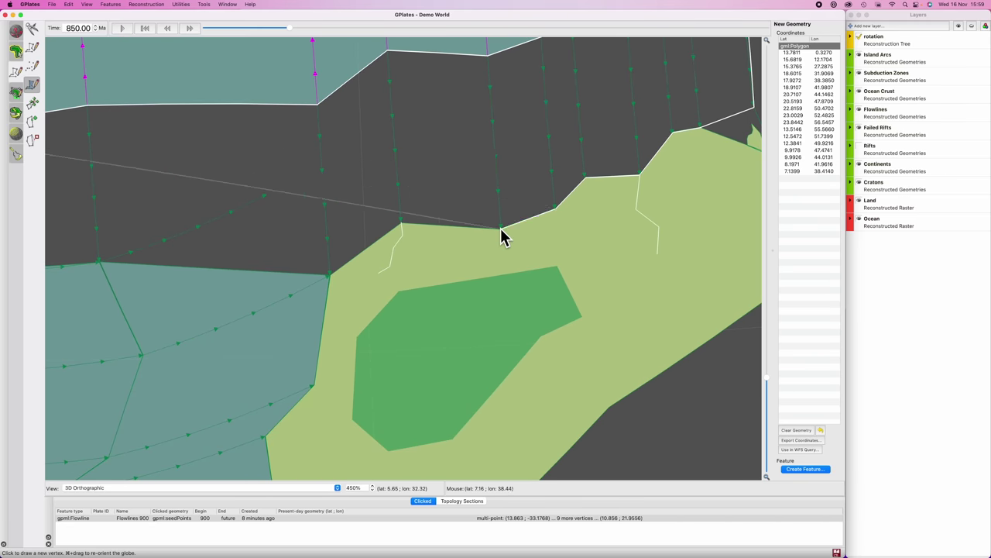
left_click(401, 224)
left_click(331, 274)
- Finish the green-side polygon along the northern edge of the older ocean crust to the westernmost flowline
left_click(435, 200)
left_click(246, 211)
scroll(458, 178, "down", 6)
left_click_drag(309, 180, 303, 206, "super")
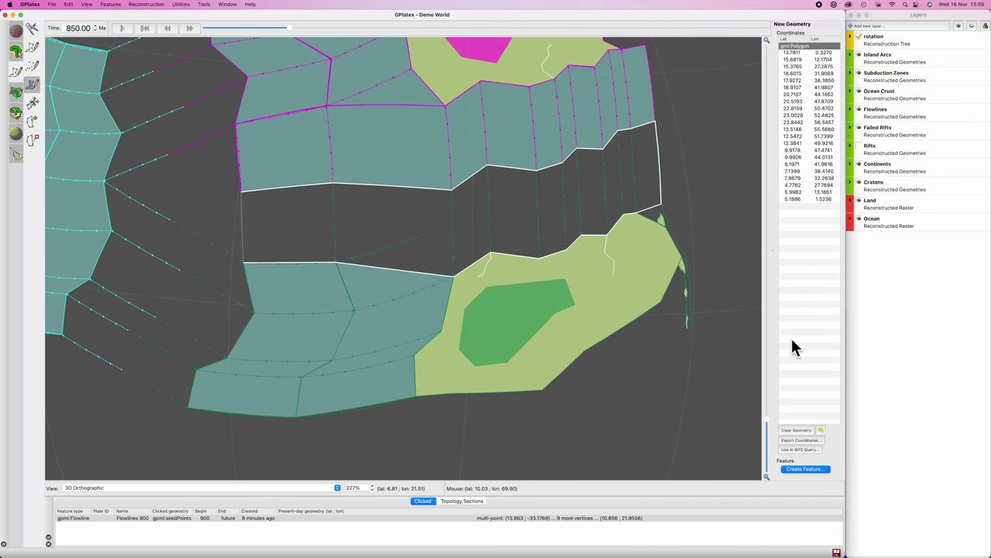
- Create the green-side polygon as Ocean Crust 850 with plate ID 200 and a begin time of 850 Ma
left_click(806, 469)
left_click(375, 403)
left_click(375, 402)
left_click(378, 403)
left_click(507, 402)
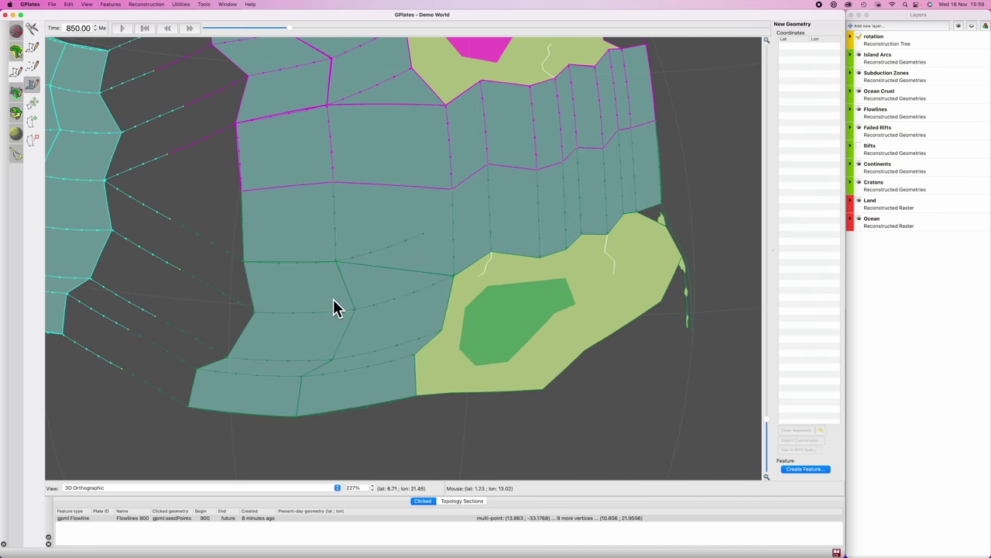
- Copy the northern Flowlines 1000 seed points into a new digitised geometry and convert it to a polygon
left_click_drag(333, 299, 538, 426, "super")
key("f")
left_click(318, 193)
left_click(809, 149)
key("g")
scroll(334, 341, "up", 4)
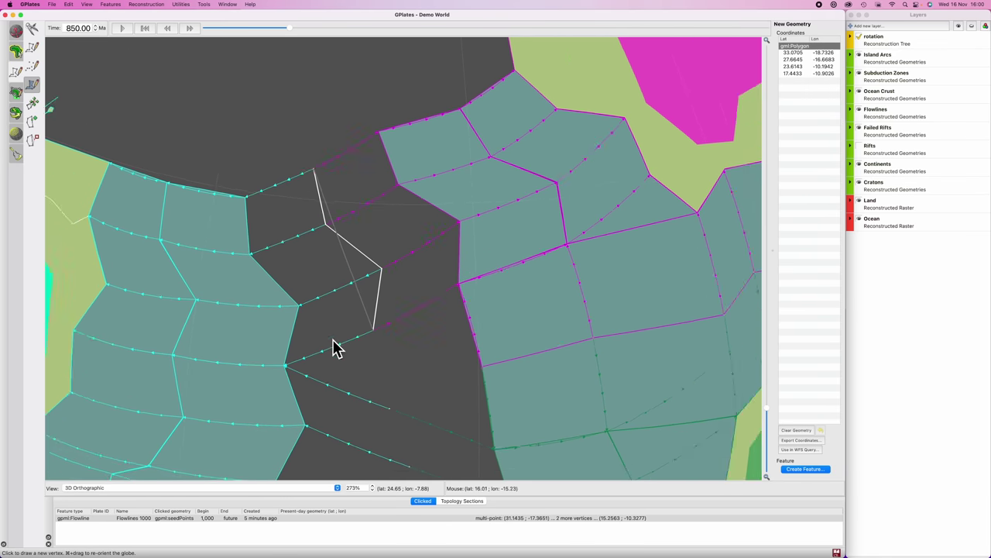
- Trace the polygon northward along the western edge of the magenta plate's older ocean crust, snapping to the flowline ends
left_click(463, 289)
scroll(454, 310, "up", 4)
left_click_drag(454, 310, 443, 354, "super")
left_click(477, 247)
left_click(385, 190)
left_click(357, 111)
scroll(357, 112, "down", 4)
- Create the magenta-side polygon as Ocean Crust 850 with plate ID 300 and a begin time of 850 Ma
left_click(805, 469)
left_click(375, 403)
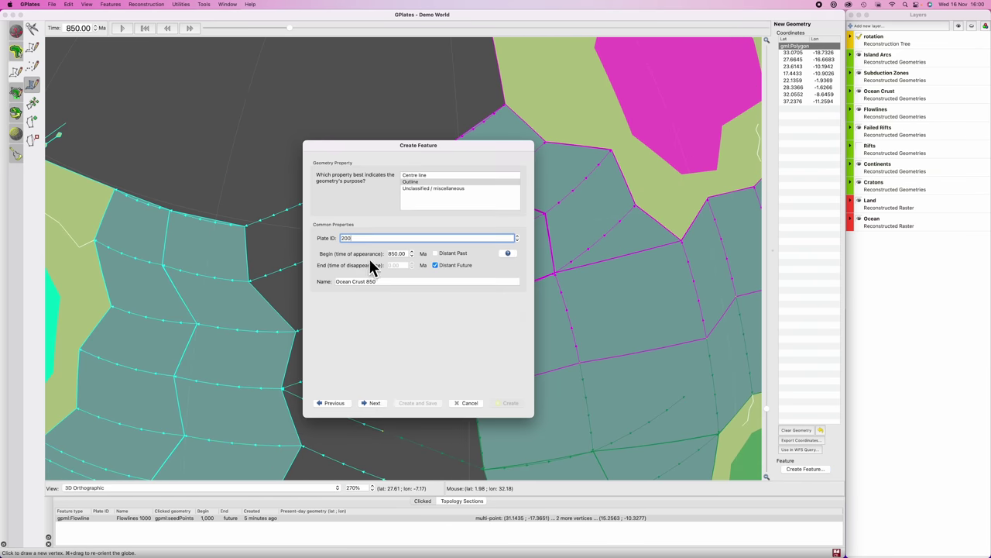
left_click(379, 403)
left_click(380, 403)
left_click(508, 403)
- Copy the northern Flowlines 1000 points again as a polygon for the cyan plate's side
left_click_drag(428, 399, 512, 344, "super")
key("f")
left_click(363, 158)
left_click(806, 150)
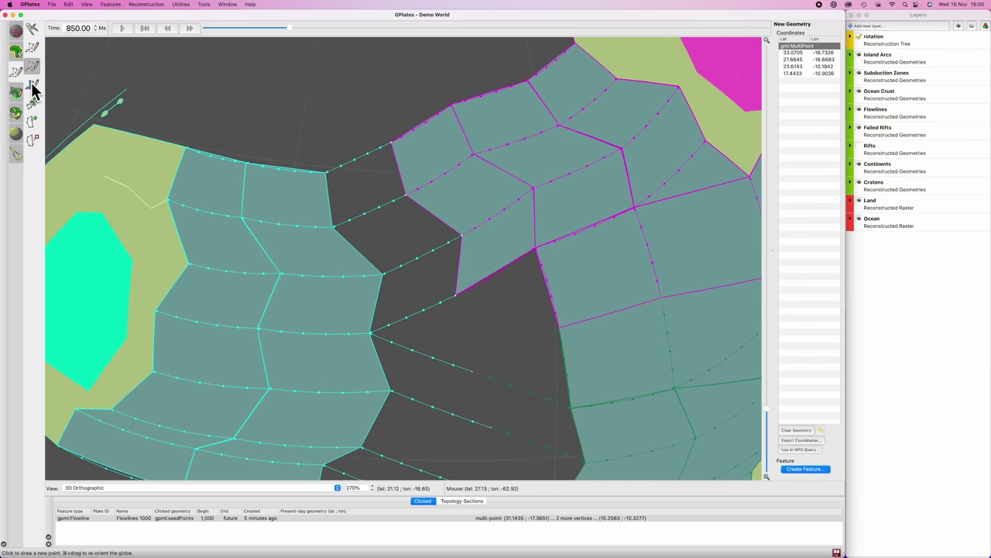
left_click(31, 85)
- Trace the polygon northward along the eastern edge of the cyan plate's older ocean crust at the flowline ends
scroll(403, 314, "up", 4)
left_click_drag(403, 314, 445, 255, "super")
left_click(392, 321)
left_click(412, 224)
left_click_drag(412, 224, 440, 353, "super")
left_click(361, 277)
left_click_drag(361, 278, 410, 342, "super")
left_click(397, 253)
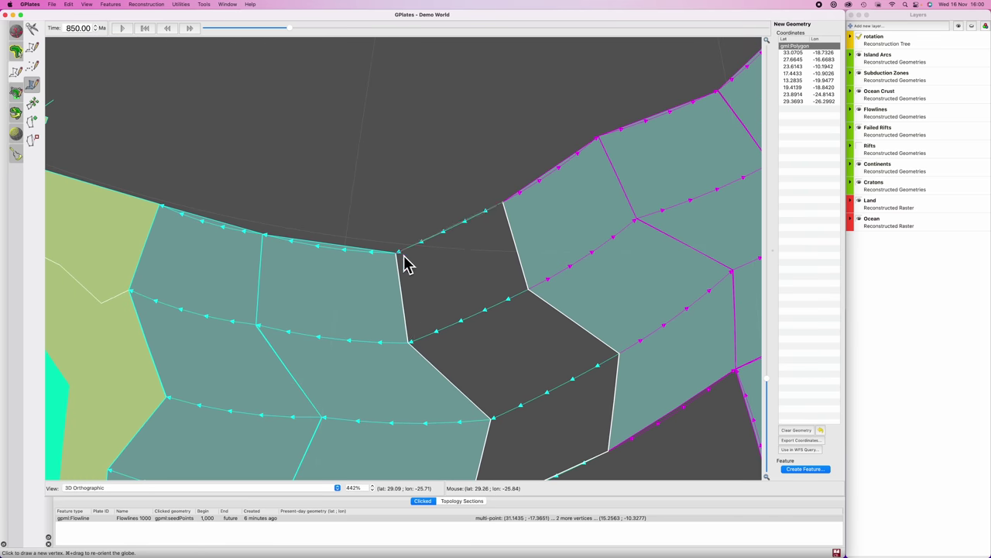
scroll(403, 257, "down", 4)
- Create the northern cyan-side polygon as Ocean Crust 850 with plate ID 100 and a begin time of 850 Ma
left_click(806, 469)
left_click(375, 403)
left_click(375, 403)
left_click(374, 403)
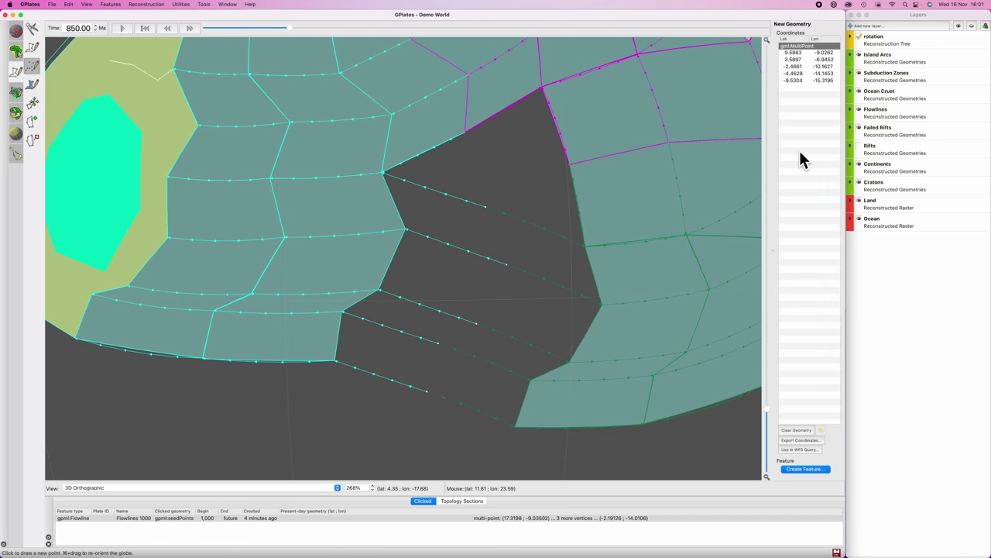
- Convert the copied southern Flowlines 1000 points to a polygon and trace it along the cyan plate's older crust edge
left_click(32, 83)
scroll(409, 302, "up", 4)
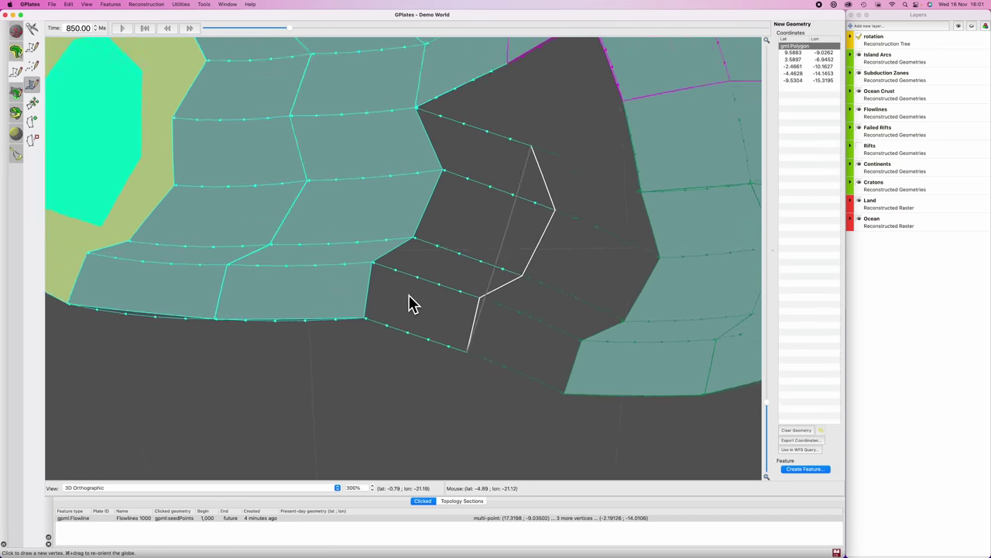
left_click(458, 176)
left_click_drag(458, 175, 444, 388, "super")
left_click(403, 285)
scroll(403, 286, "down", 6)
left_click_drag(403, 285, 375, 220, "super")
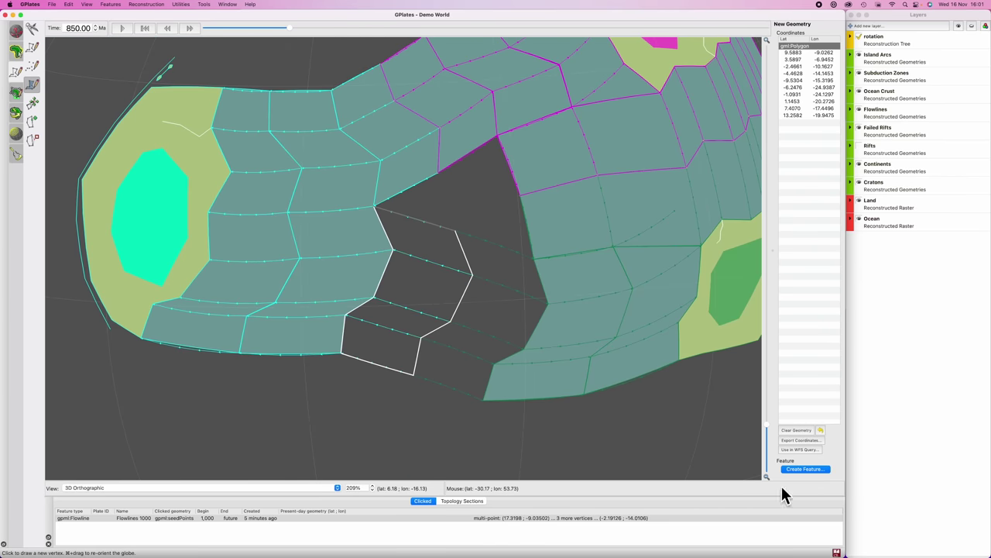
- Create the southern cyan-side polygon as Ocean Crust 850 with plate ID 100 and a begin time of 850 Ma
left_click(806, 469)
left_click(371, 402)
double_click(372, 403)
left_click(507, 403)
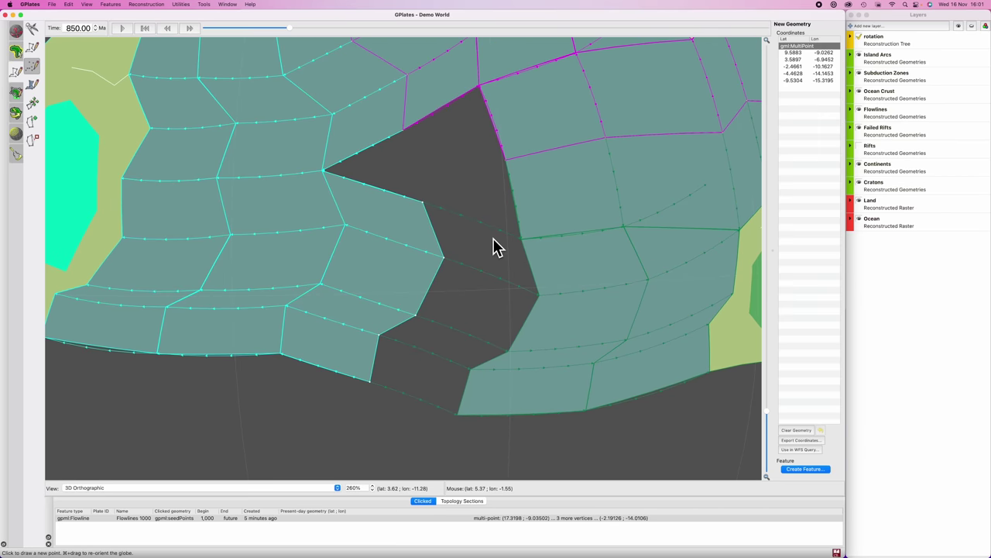
- Trace the southern Flowlines 1000 polygon along the green plate's older crust and create it as Ocean Crust 850 in Ocean Crust.gpml
scroll(414, 326, "up", 4)
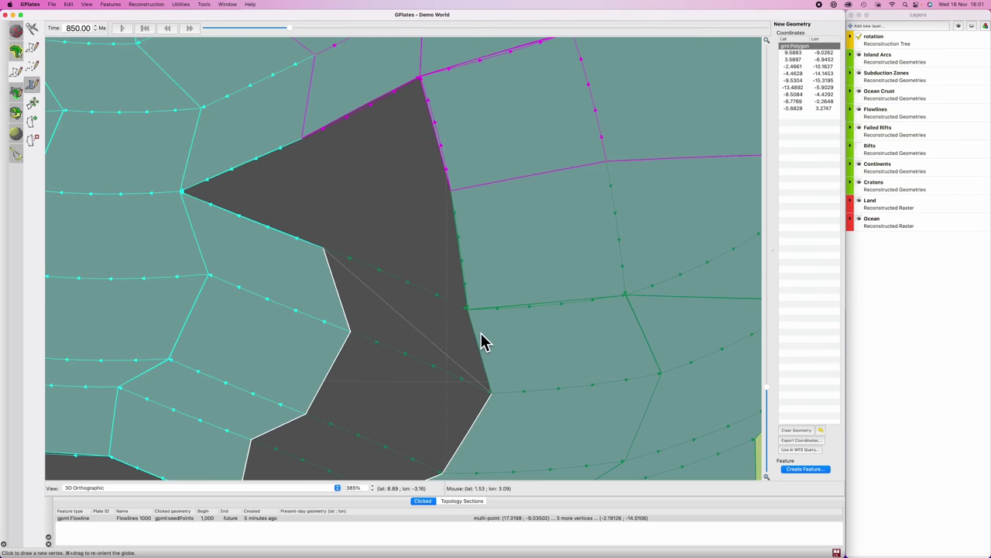
scroll(465, 326, "down", 4)
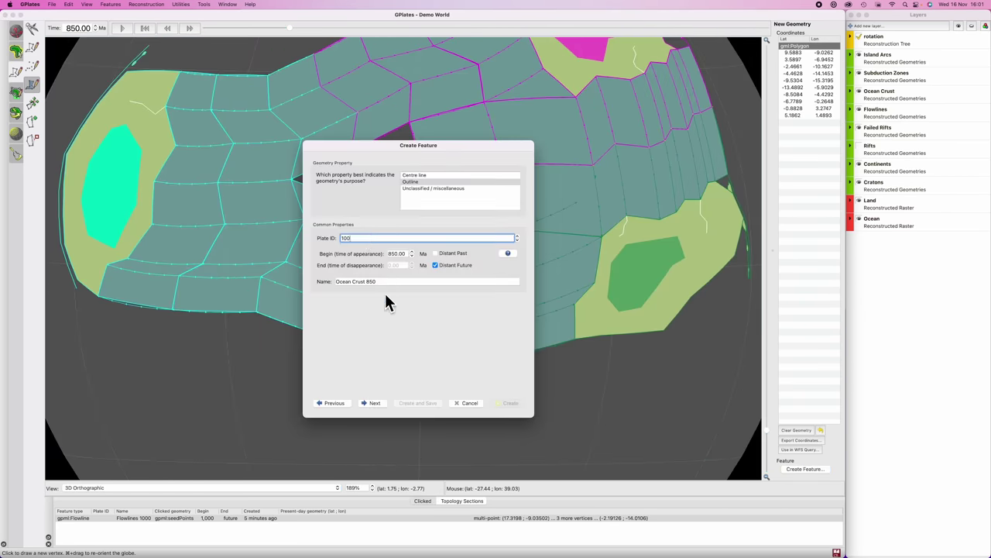
left_click(374, 402)
left_click(374, 403)
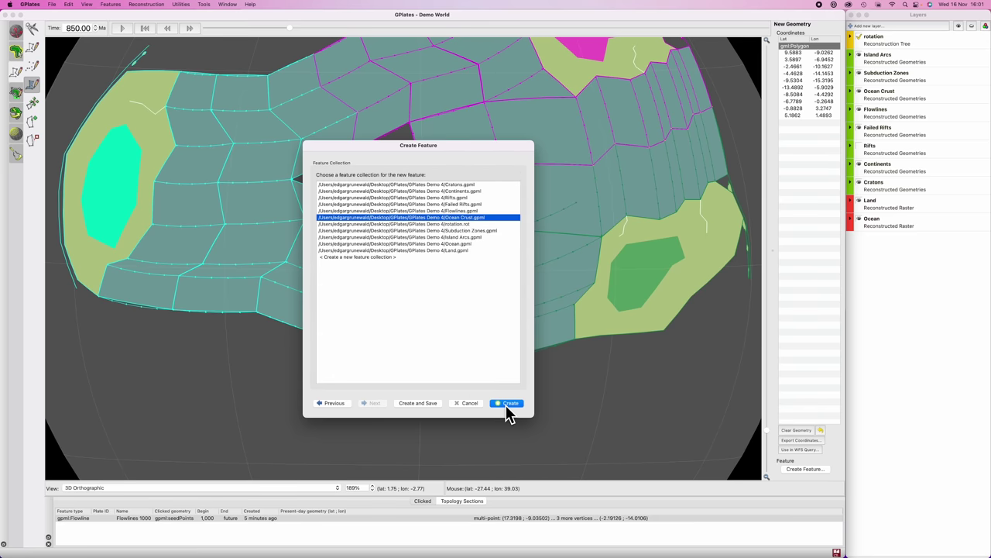
left_click(509, 403)
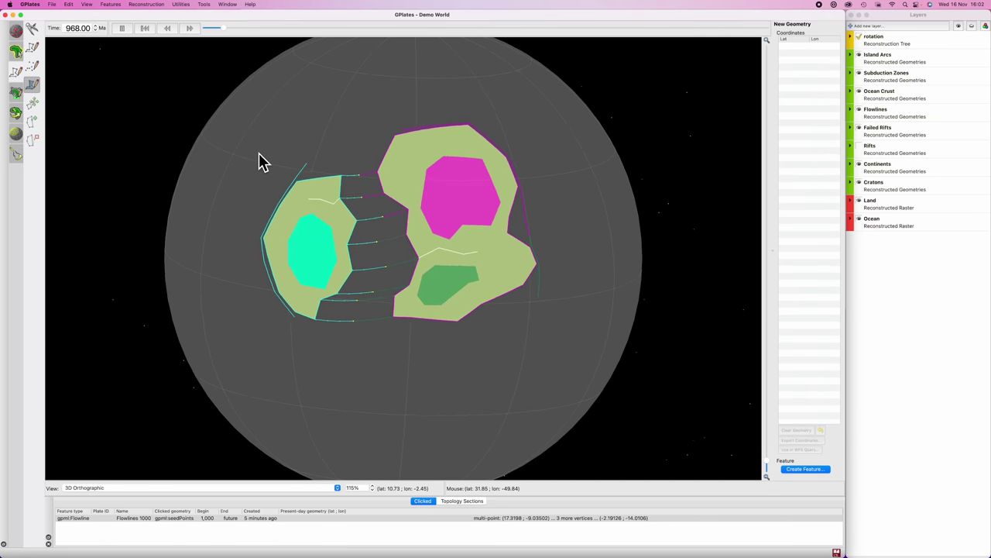
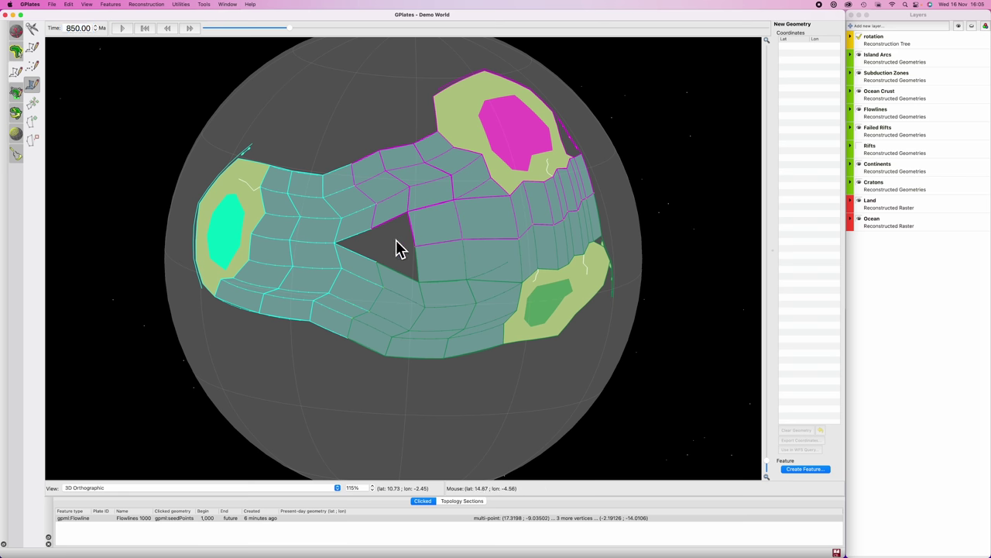
- Insert a vertex on the northern cyan crust polygon's edge and move it into the triangular gap's centre, about lat 13.8, lon -7.9
scroll(383, 243, "up", 3)
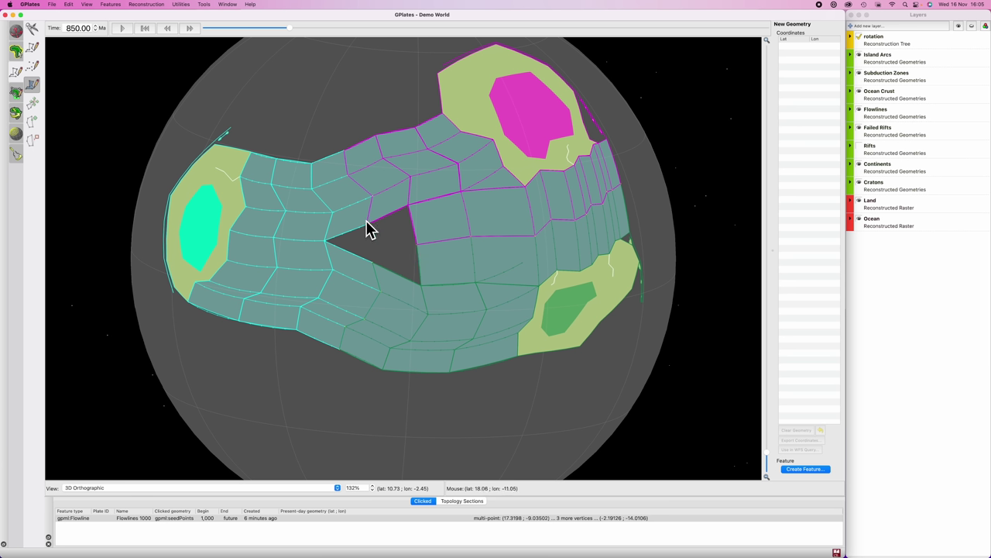
scroll(348, 245, "up", 5)
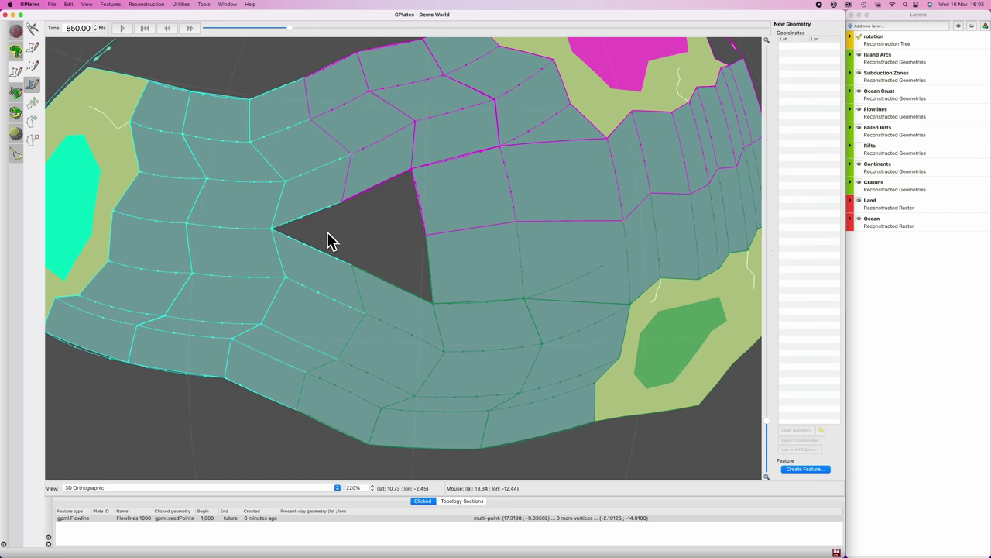
scroll(328, 240, "up", 1)
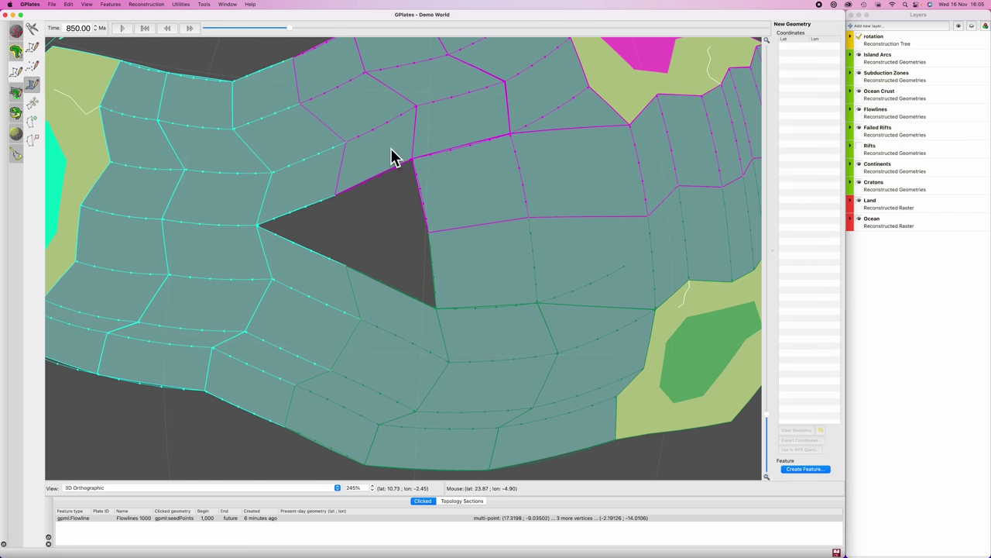
key("f")
left_click(303, 217)
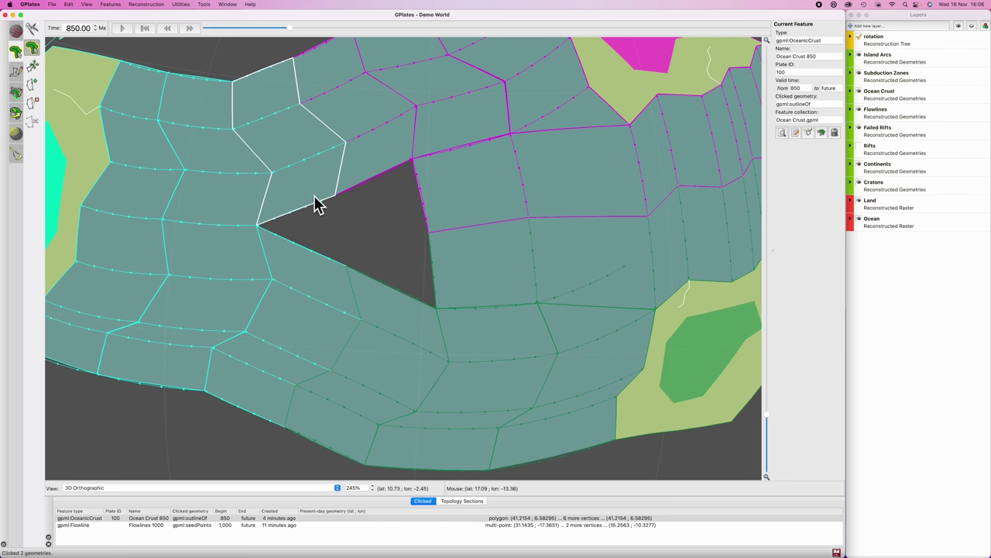
key("i")
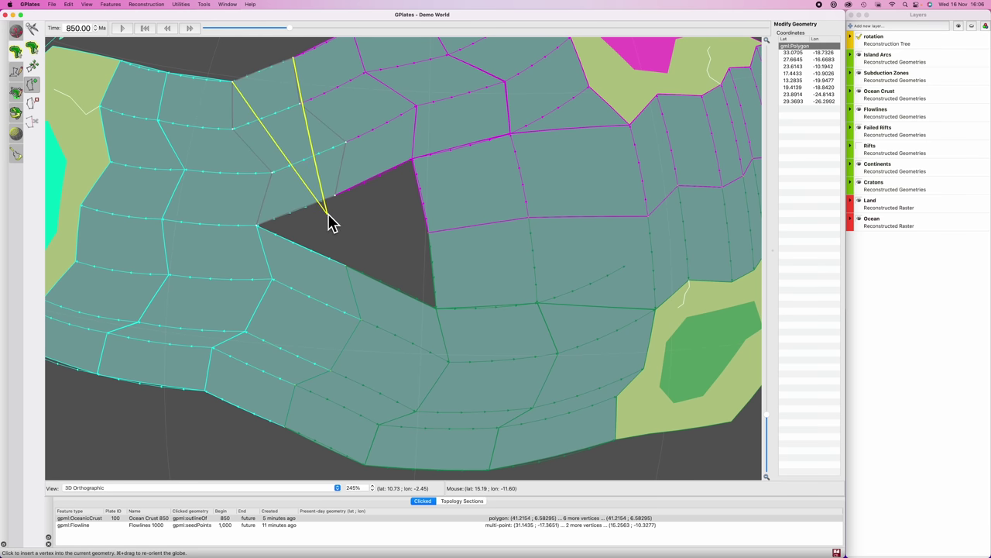
scroll(330, 223, "up", 3)
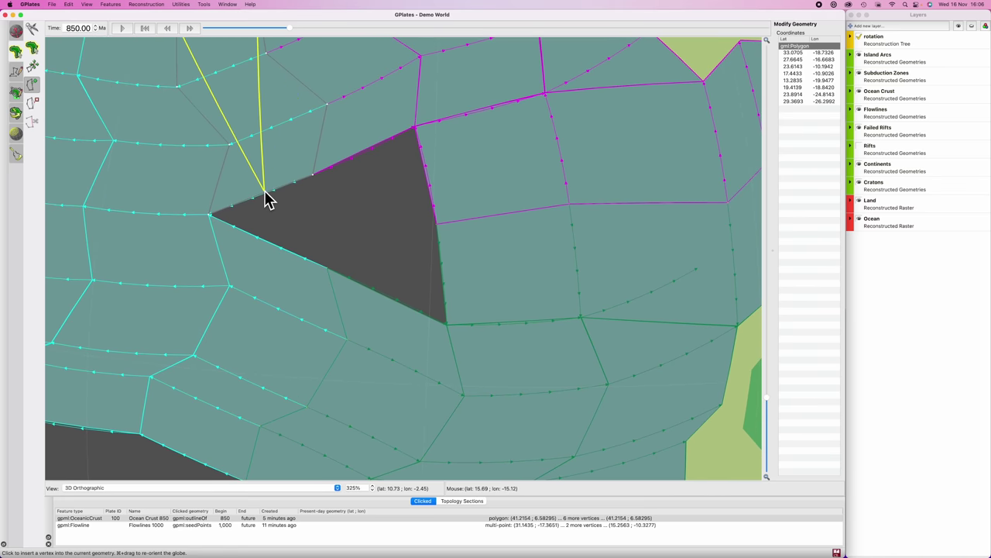
left_click(264, 200)
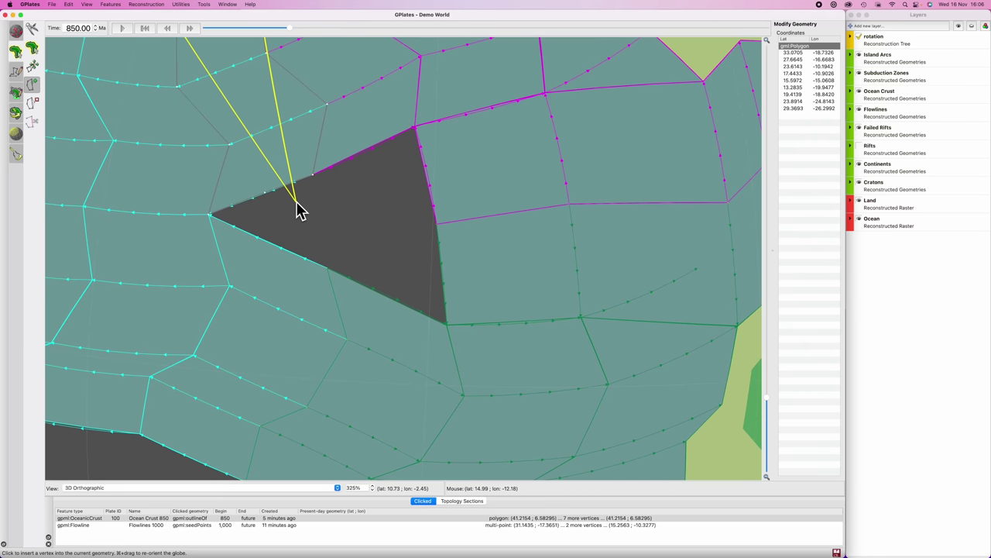
key("v")
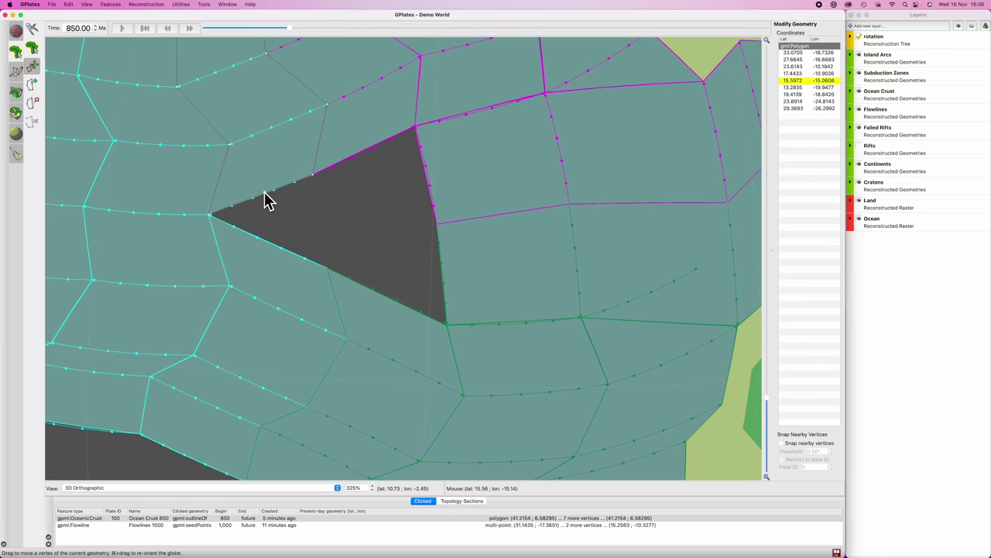
left_click_drag(264, 199, 344, 221)
scroll(333, 222, "down", 1)
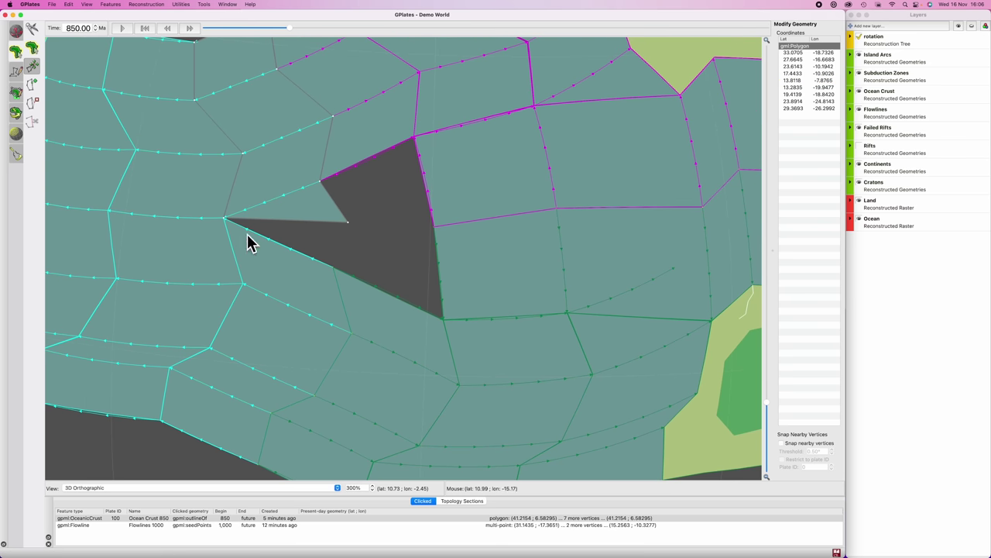
- Insert a vertex on the edge of the magenta crust polygon northwest of the gap and move it to the central junction point
left_click_drag(413, 231, 400, 256, "super")
key("f")
left_click(359, 182)
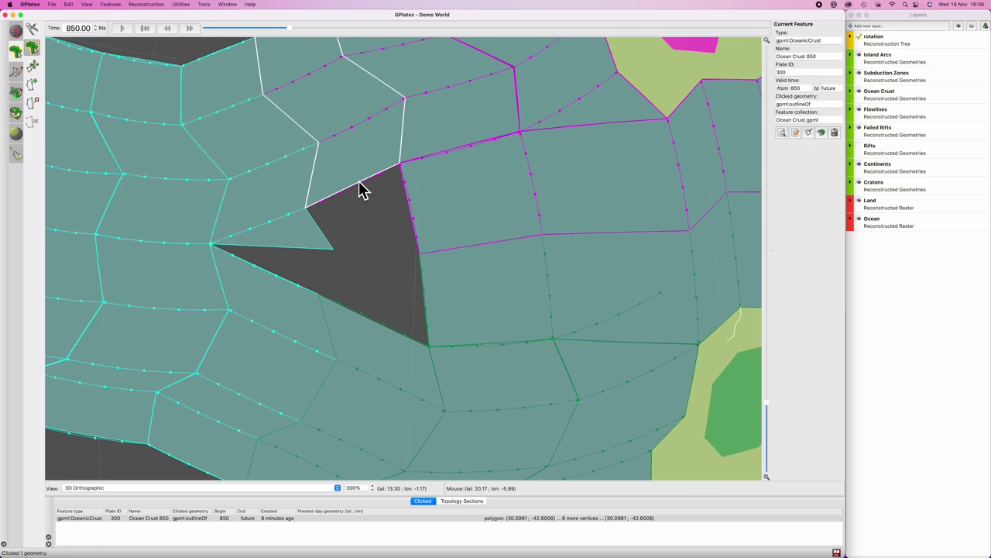
key("i")
left_click(360, 183)
key("v")
left_click_drag(360, 183, 334, 249)
- Add a vertex to the western edge of the magenta crust polygon east of the gap and move it to the junction point
key("f")
left_click(411, 214)
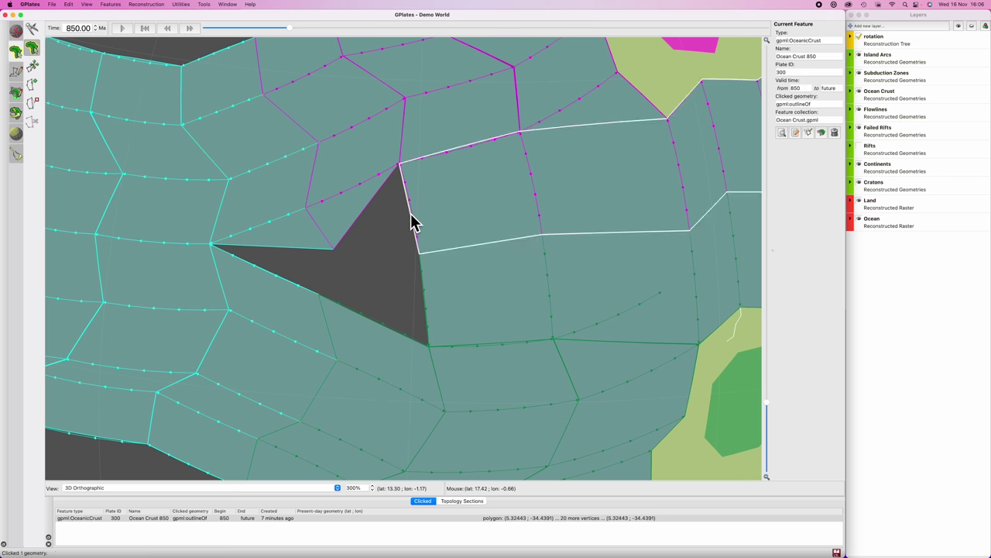
key("i")
left_click(410, 215)
key("v")
left_click_drag(411, 214, 334, 250)
- Add a vertex to the western edge of the green Ocean Crust 850 polygon east of the gap and move it to the junction point
key("g")
left_click(422, 287)
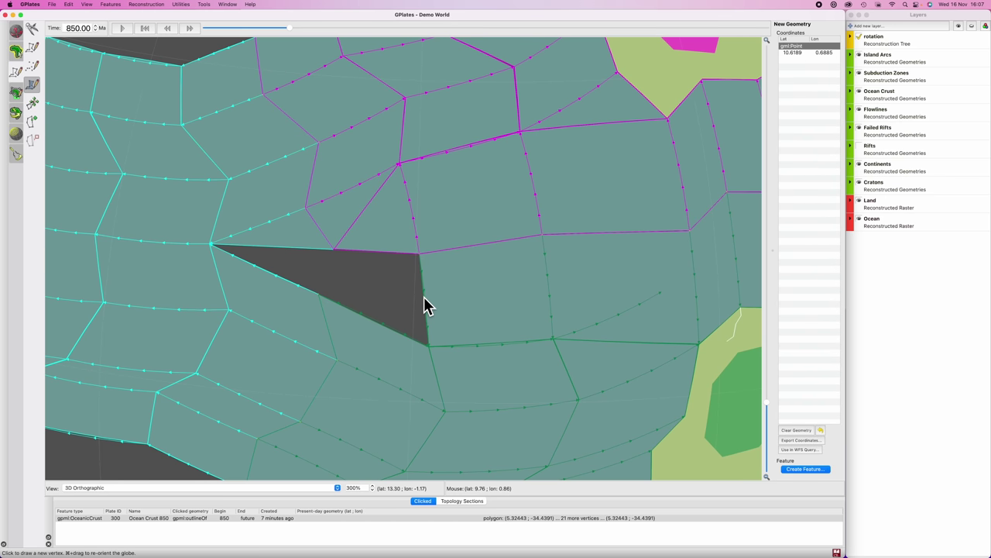
key("f")
left_click(425, 299)
key("v")
left_click_drag(428, 293, 333, 256)
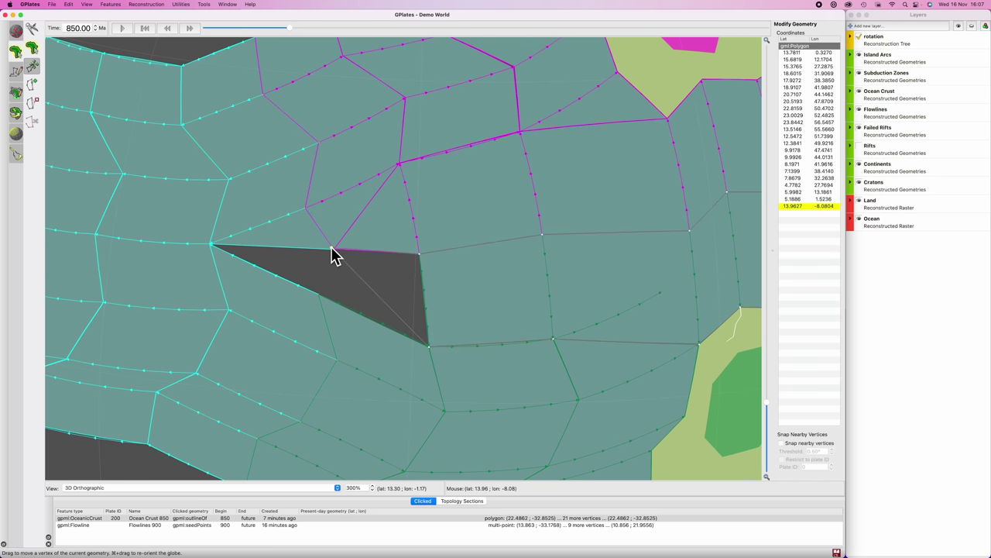
- Extend the green crust polygon south of the gap by moving an inserted edge vertex to the junction point
key("f")
left_click(377, 321)
key("v")
left_click_drag(379, 327, 334, 250)
- Insert a vertex on the southern cyan crust polygon's edge and move it to the junction point to close the remaining gap
key("f")
left_click(274, 277)
key("i")
left_click(268, 271)
key("v")
left_click_drag(269, 270, 335, 256)
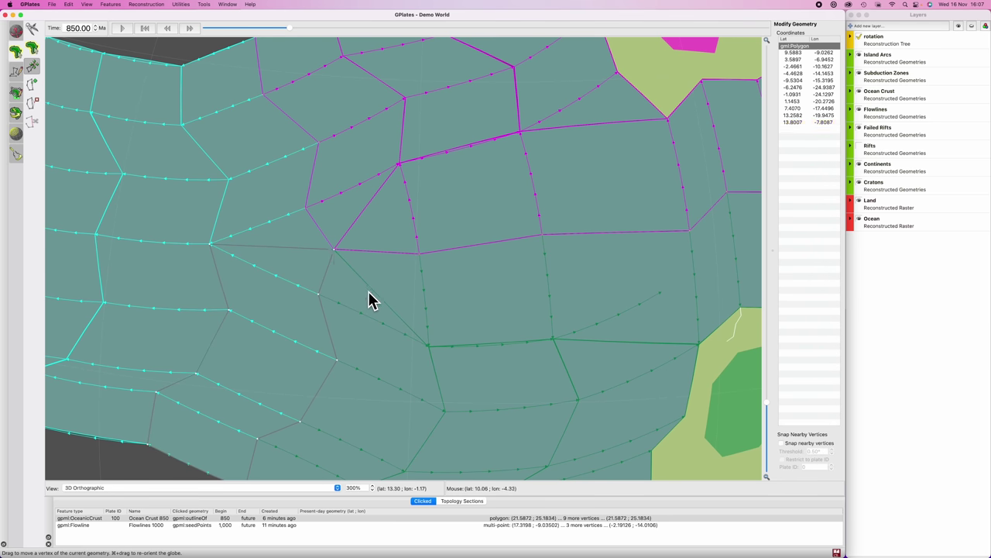
- Digitise a multi-point geometry with one point on the triple junction where the cyan, magenta and green crust meet
key("f")
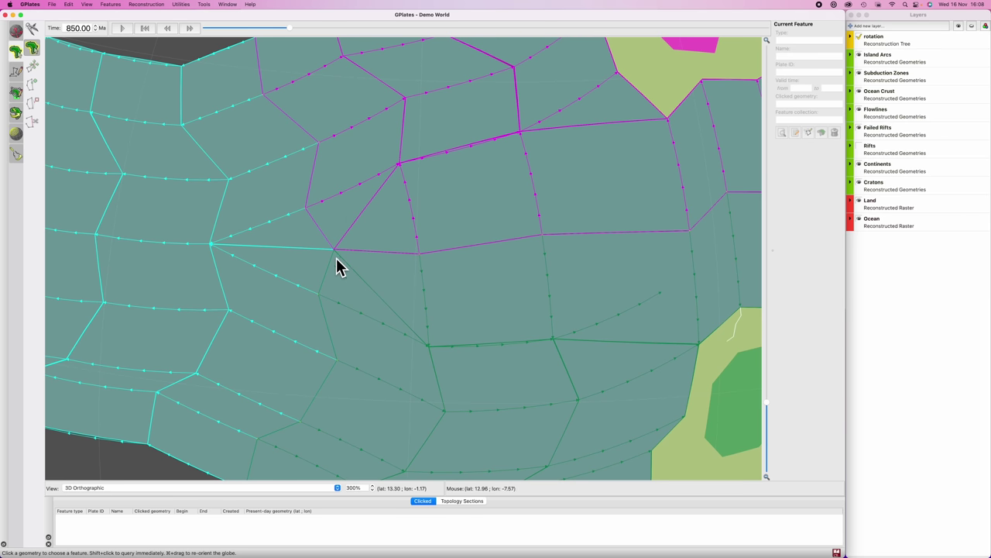
key("l")
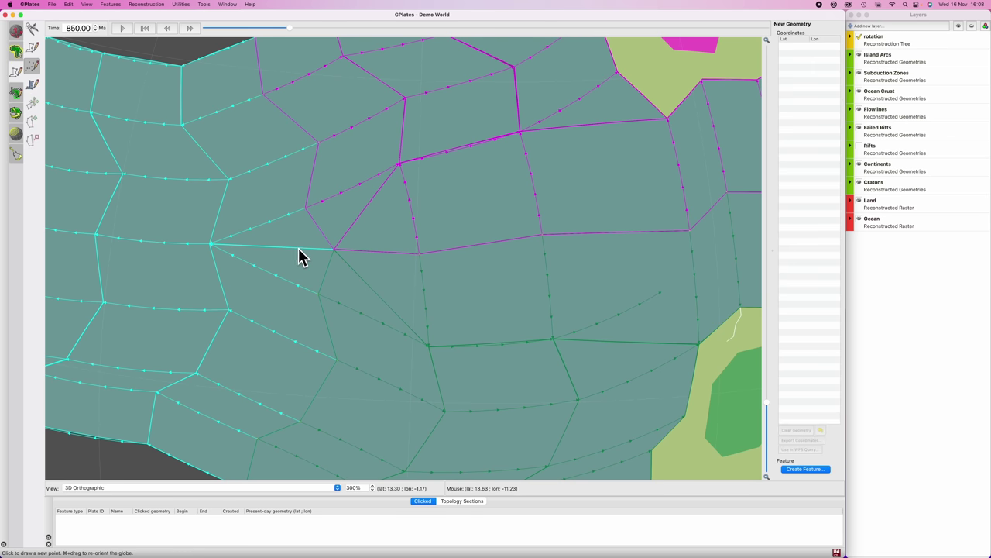
left_click(29, 68)
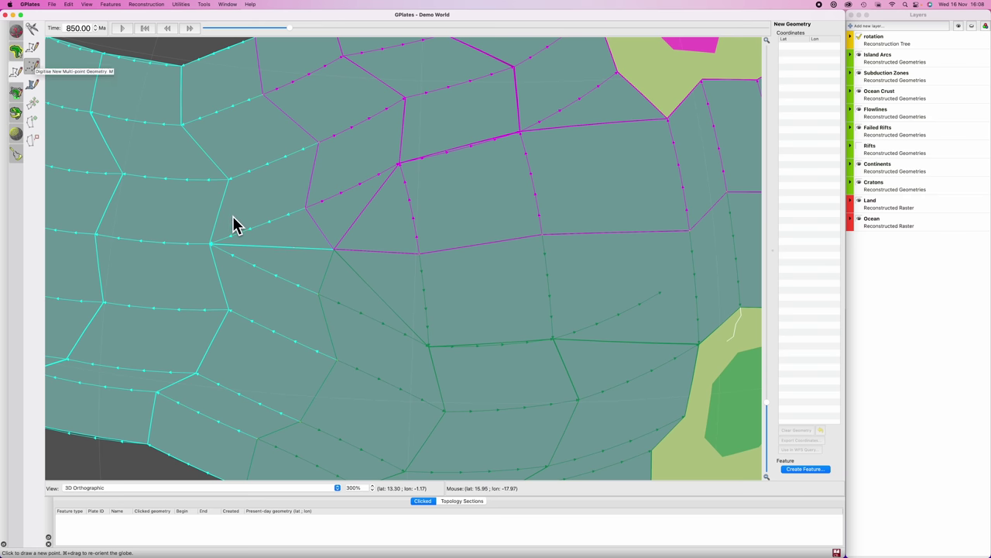
scroll(374, 271, "up", 3)
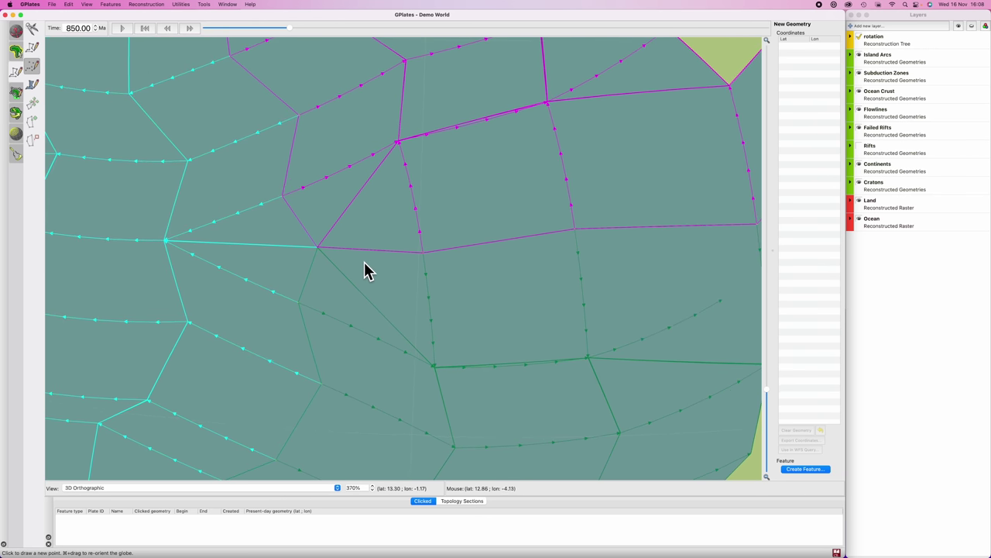
left_click(318, 248)
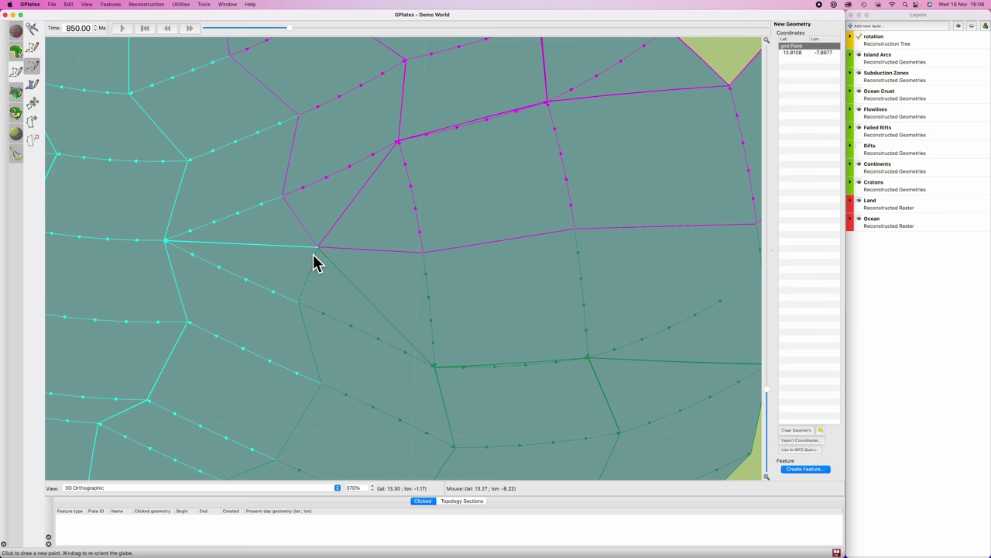
- Define a flowline feature from the junction point with left plate 100, right plate 300 and the name Flowlines 850
left_click(806, 469)
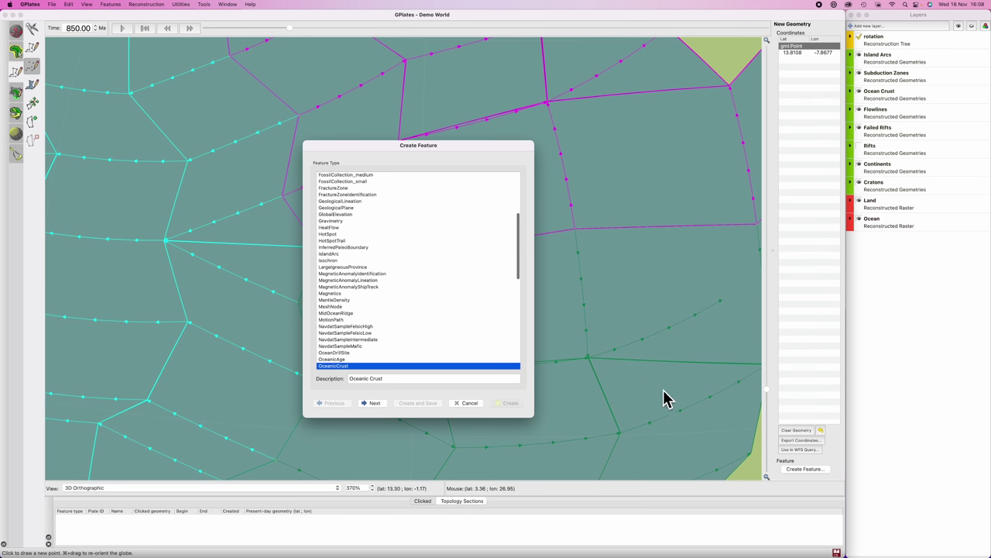
left_click(370, 403)
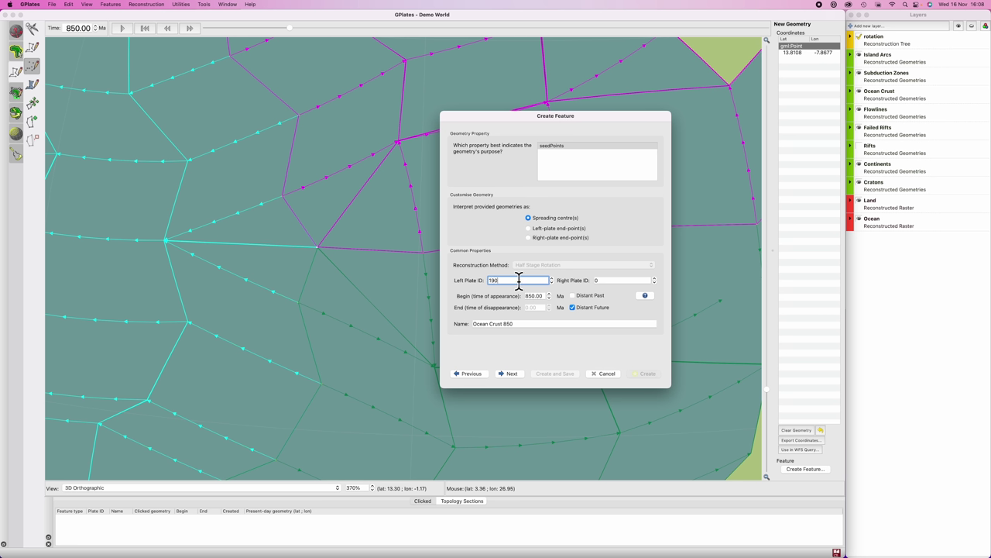
type("0")
key("Tab")
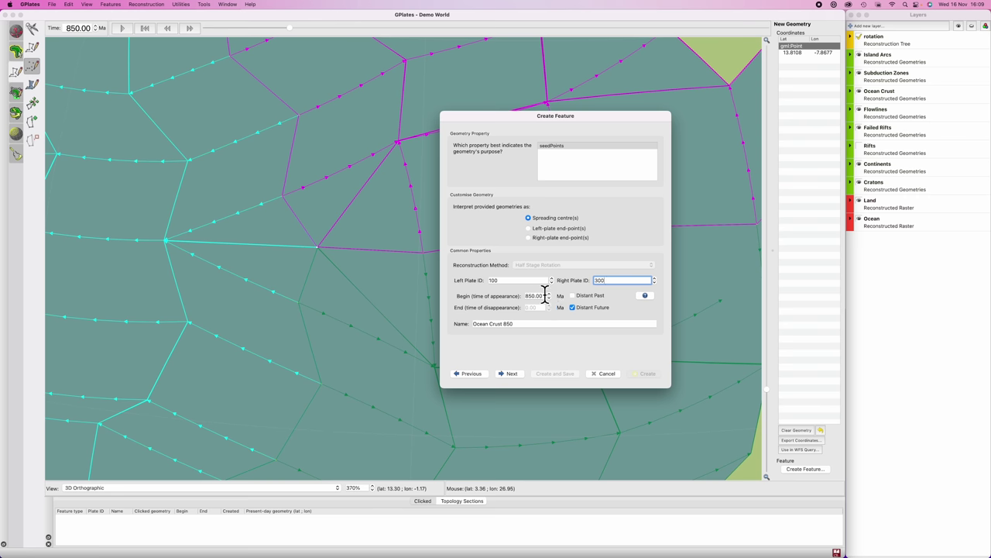
triple_click(474, 325)
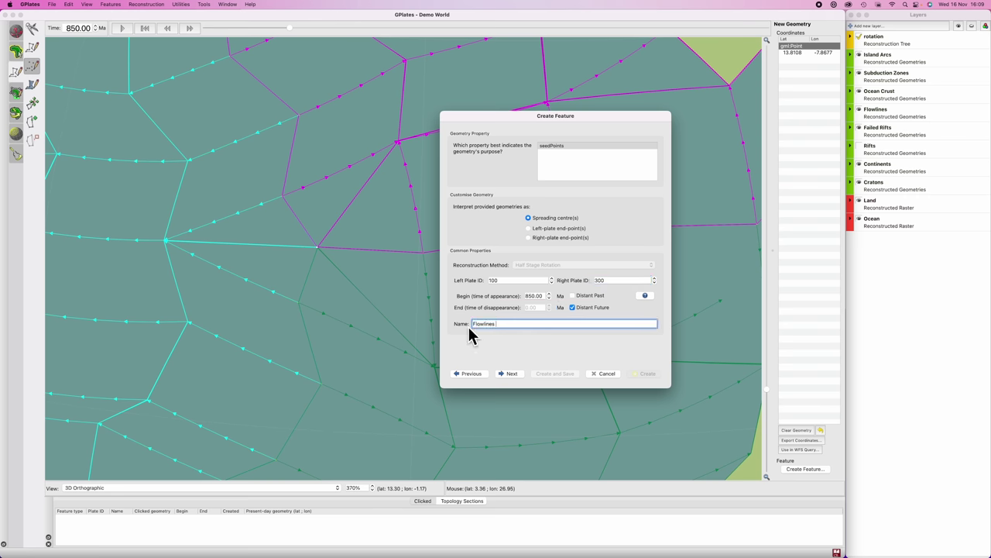
left_click(511, 375)
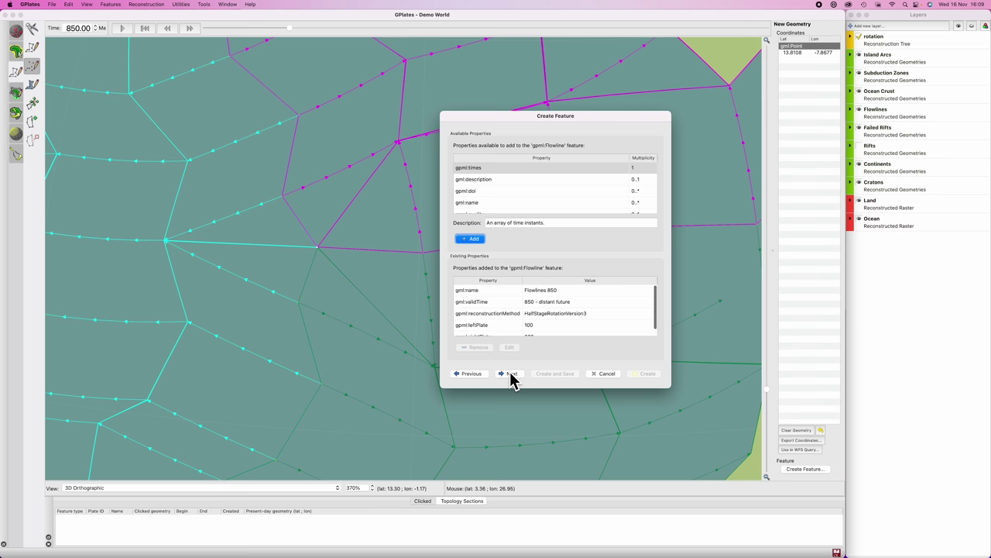
- Add times from 850 to 0 Ma in steps of 10 My to the flowline and create the feature
left_click(470, 240)
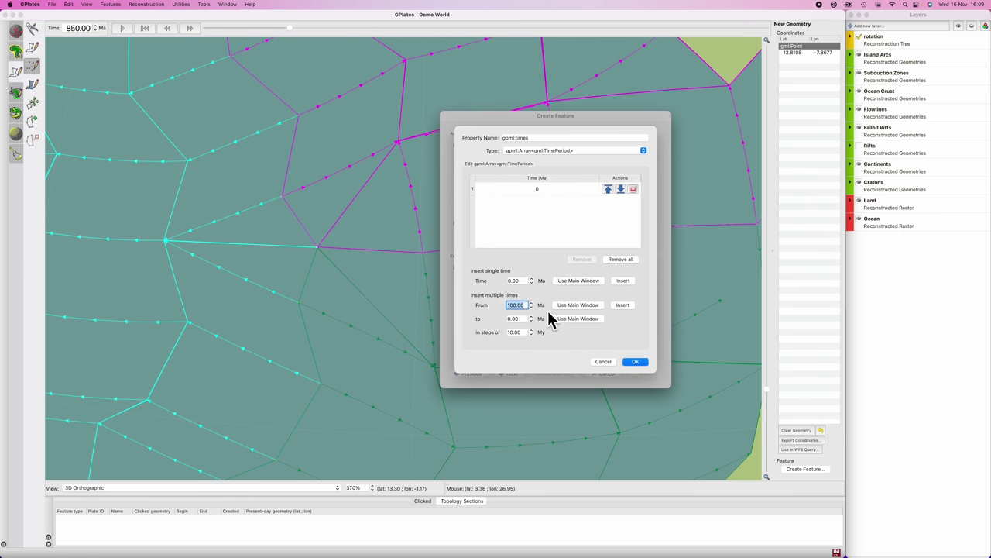
type("850")
left_click(622, 305)
scroll(551, 207, "down", 10)
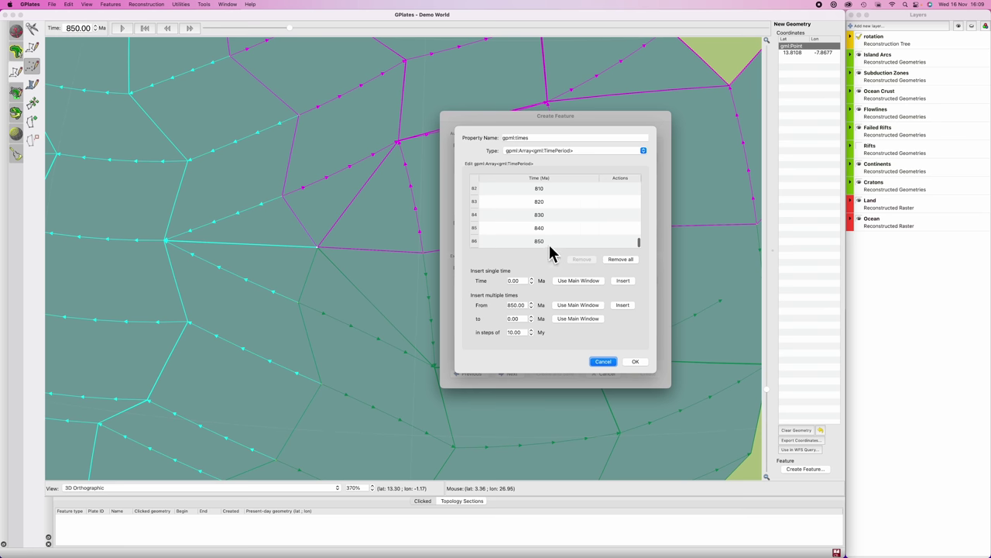
scroll(548, 248, "up", 15)
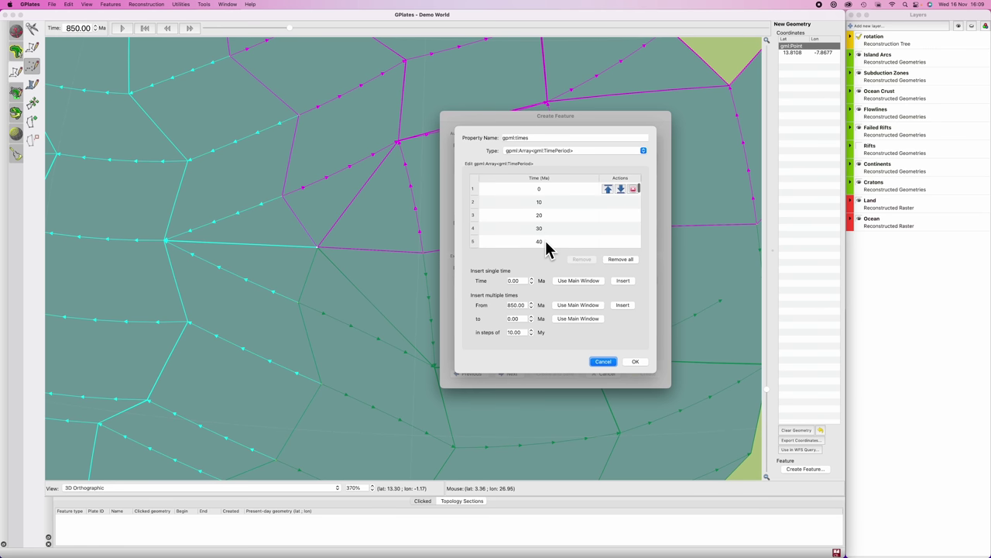
left_click(635, 362)
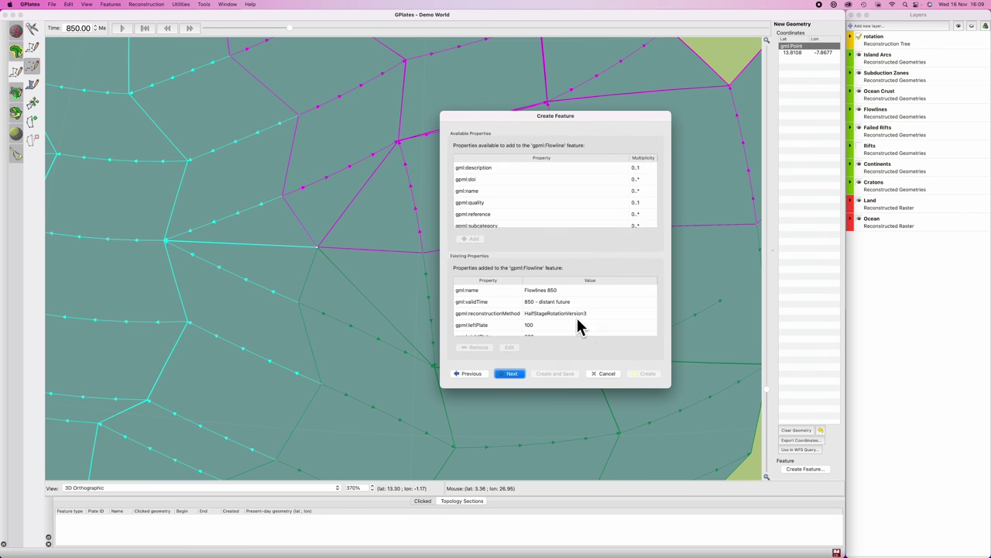
left_click(513, 374)
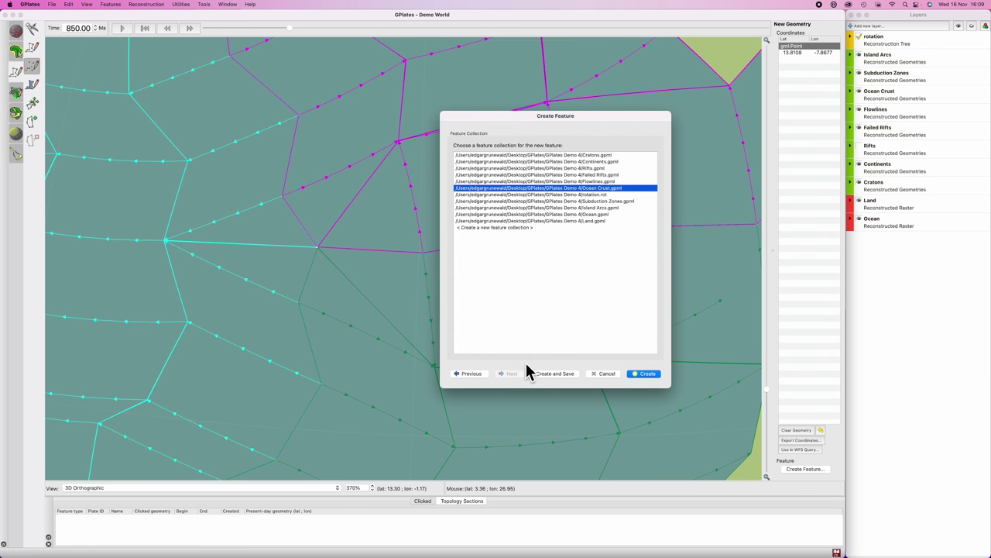
left_click(646, 375)
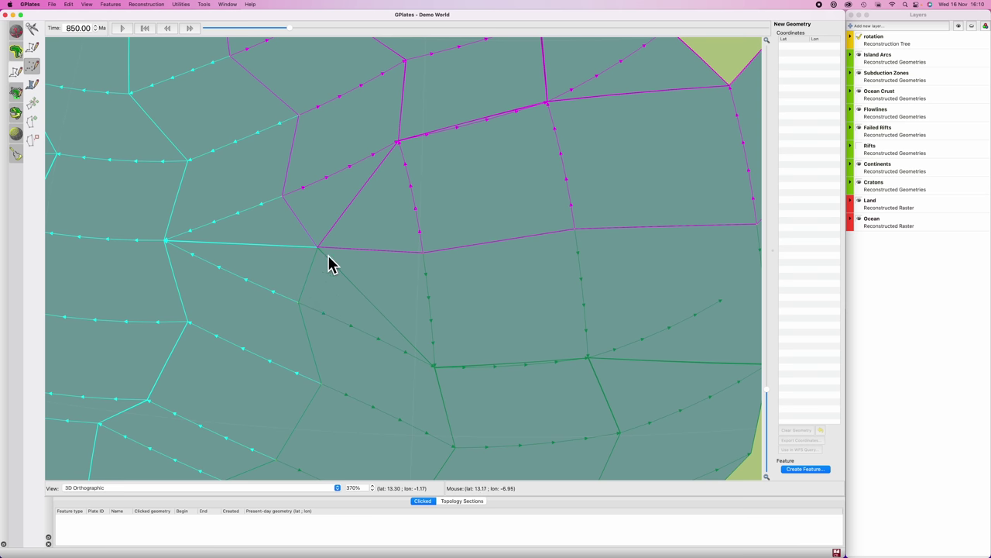
- Create another Flowlines 850 feature at the triple junction with left plate 100 and right plate 200
left_click(316, 246)
left_click(805, 468)
left_click(383, 402)
left_click(639, 258)
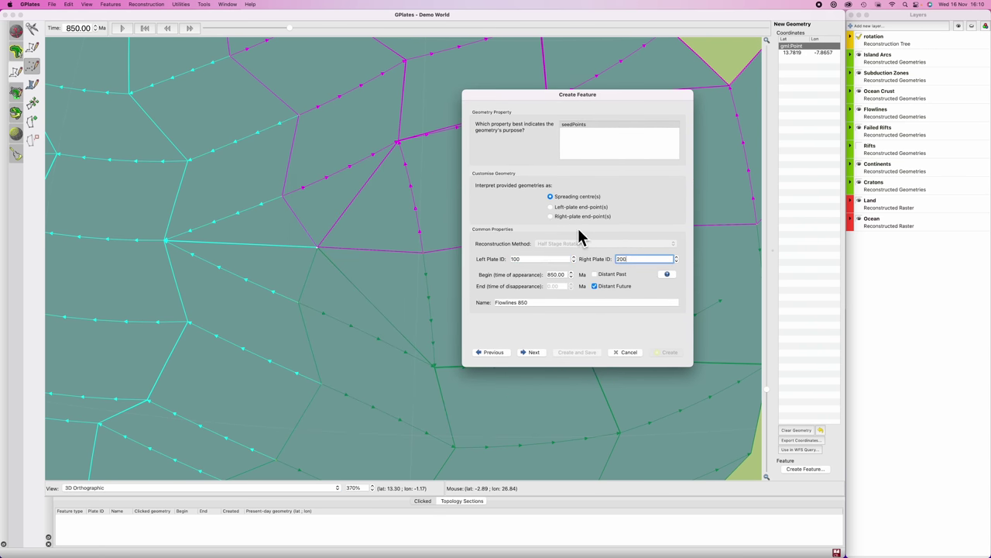
left_click(536, 355)
left_click(536, 355)
left_click(666, 353)
- Create a third Flowlines 850 feature at the triple junction with left plate 300 and right plate 200
left_click(318, 246)
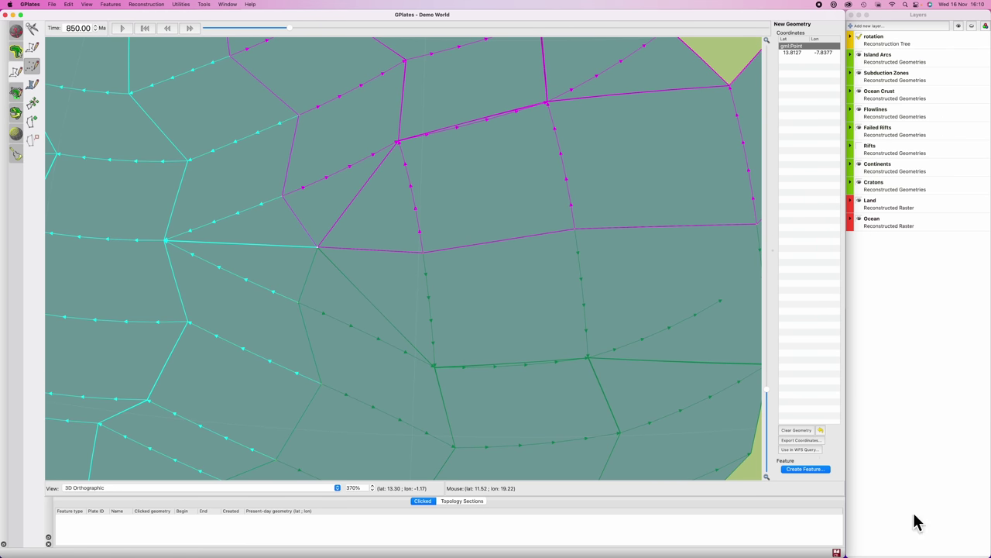
key("Return")
left_click(376, 404)
left_click(480, 309)
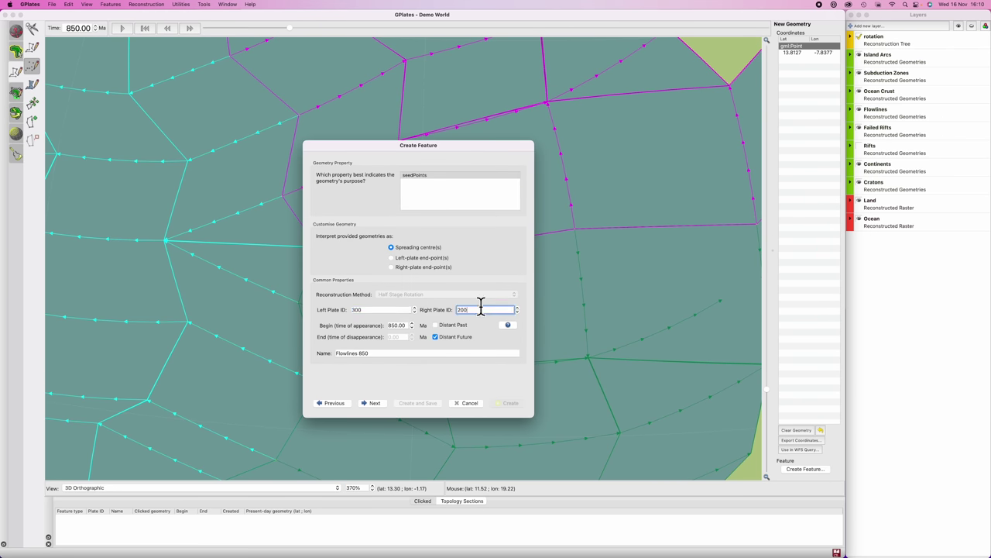
left_click(374, 403)
left_click(373, 403)
left_click(509, 404)
- Move the reconstruction time back to about 885 Ma and forward again to examine crust growth and flowlines across the whole globe
scroll(500, 341, "down", 5)
scroll(500, 341, "down", 5)
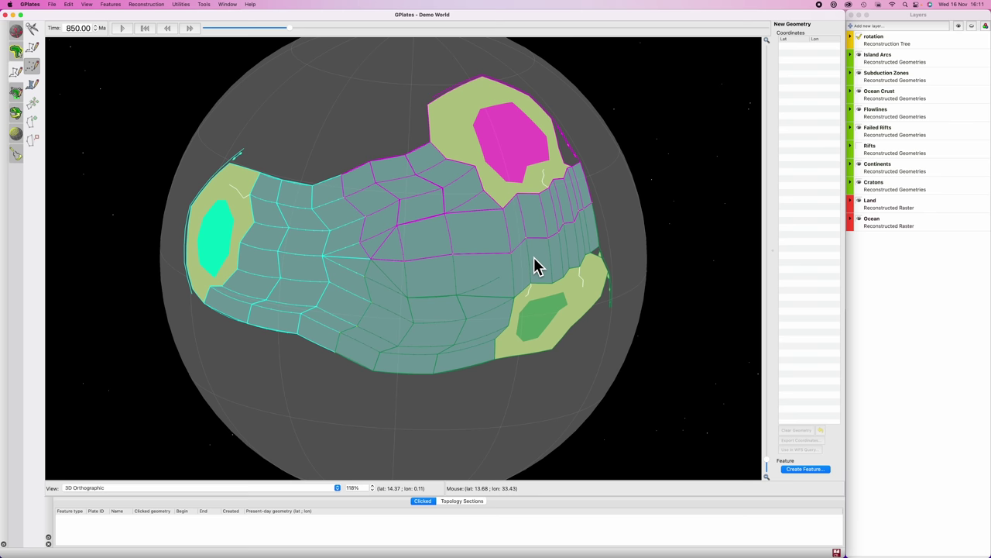
mouse_move(290, 29)
left_mouse_down()
mouse_move(247, 34)
mouse_move(277, 35)
left_mouse_up()
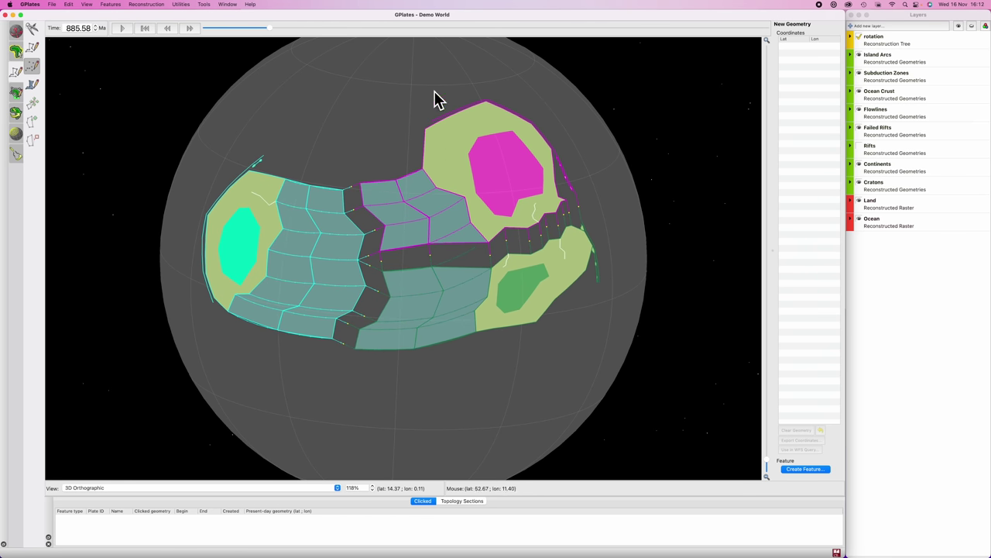
mouse_move(269, 29)
left_mouse_down()
mouse_move(292, 36)
mouse_move(269, 35)
mouse_move(284, 35)
left_mouse_up()
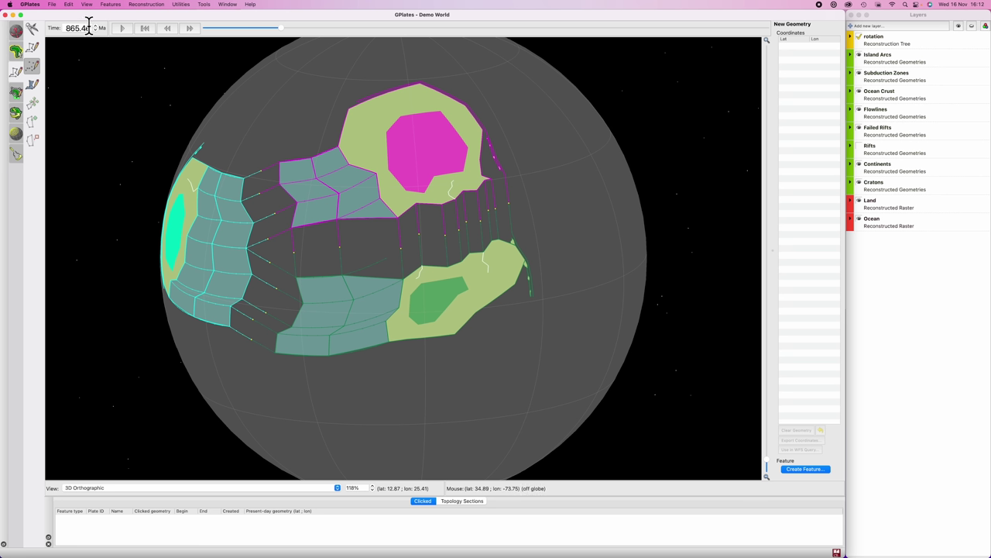
- Set the time to 900 Ma and clone plate 300's Sub 1000 subduction zone into the Subduction Zones.gpml collection
left_click_drag(90, 27, 65, 27)
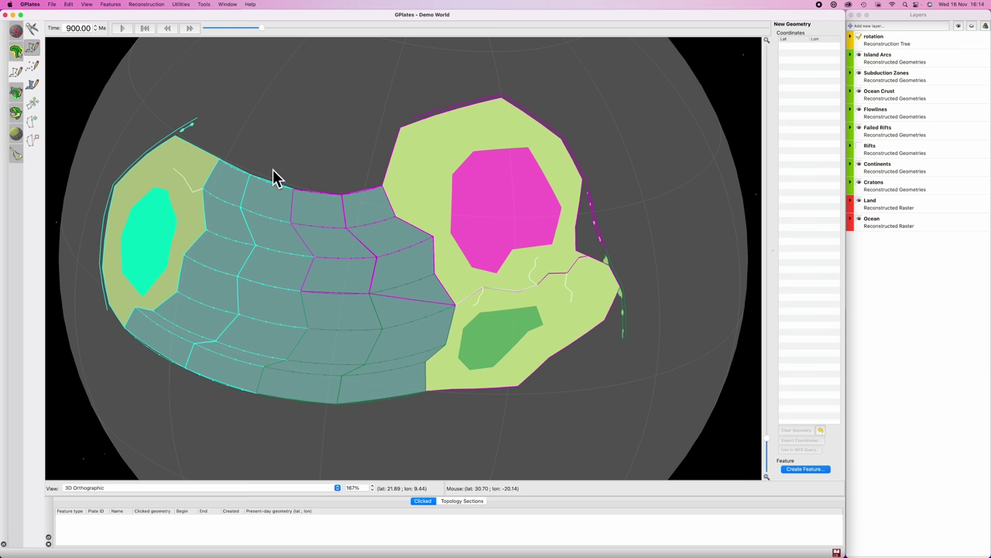
key("f")
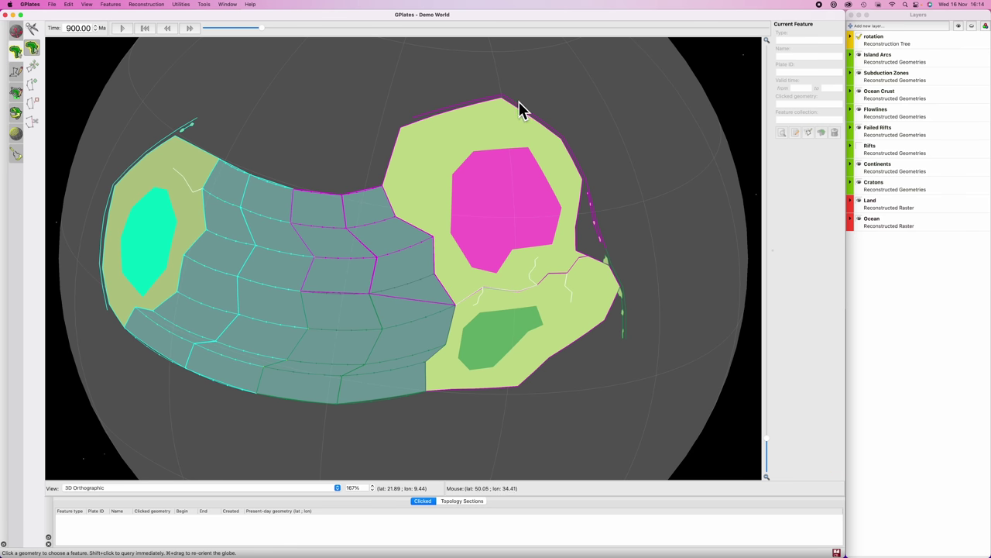
left_click(518, 108)
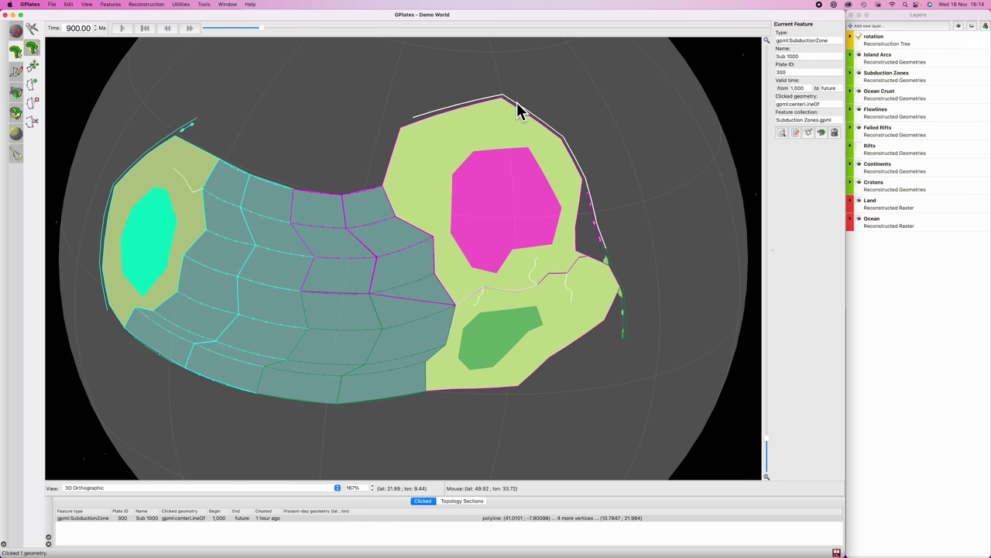
left_click(821, 132)
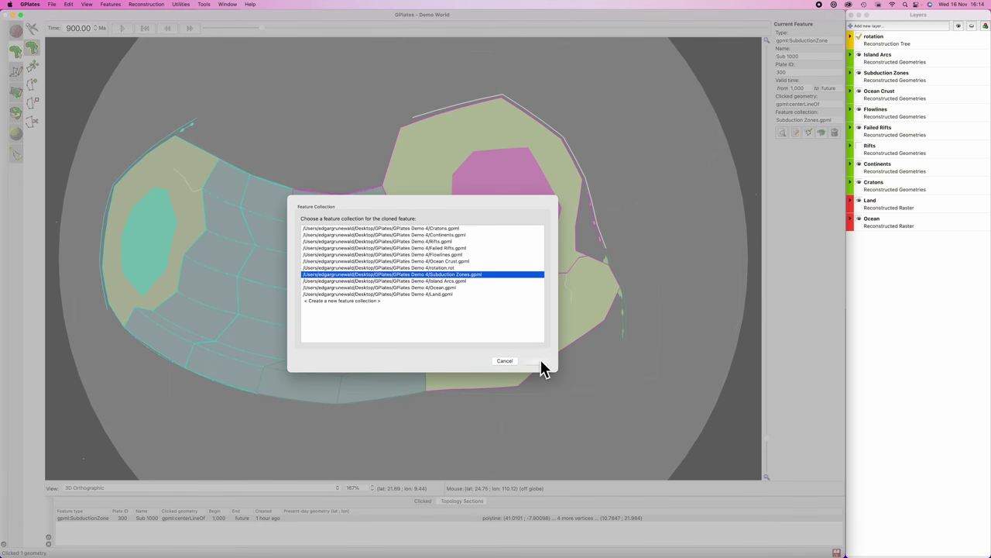
left_click(538, 361)
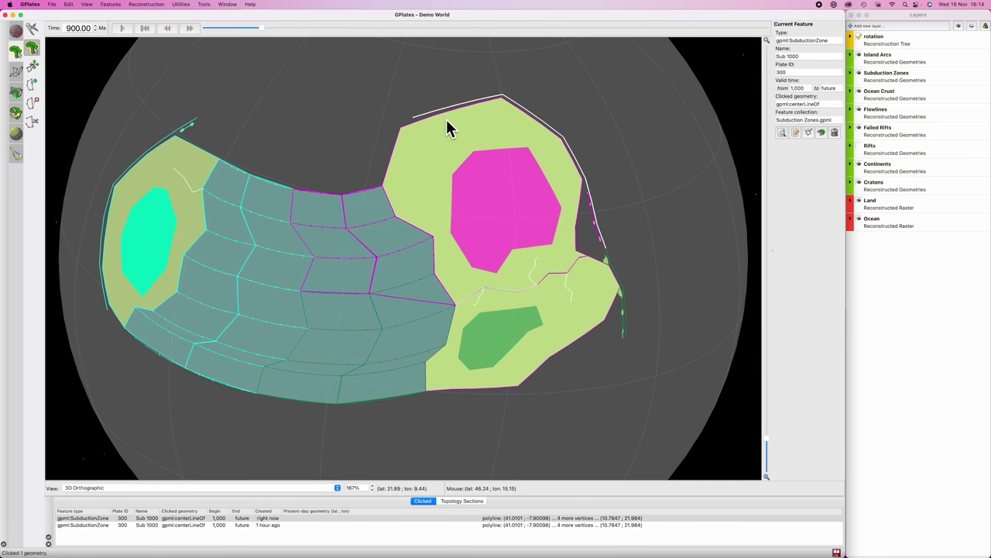
- Extend the cloned subduction zone westward over the ocean crust by inserting two vertices beyond its western end
key("i")
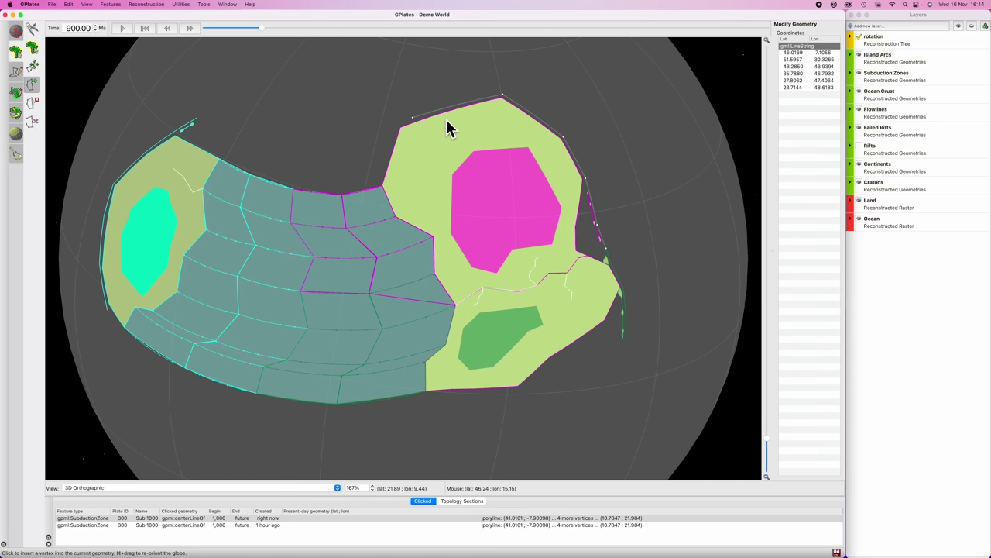
left_click(351, 133)
left_click(297, 156)
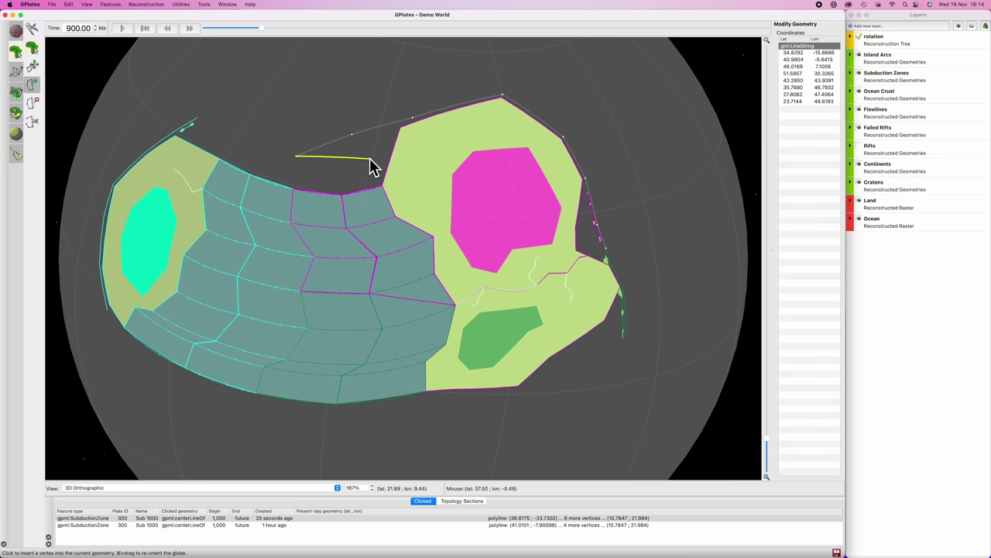
key("f")
- Delete the cloned line's five eastern vertices along the magenta continent, keeping only the three-vertex western section
key("d")
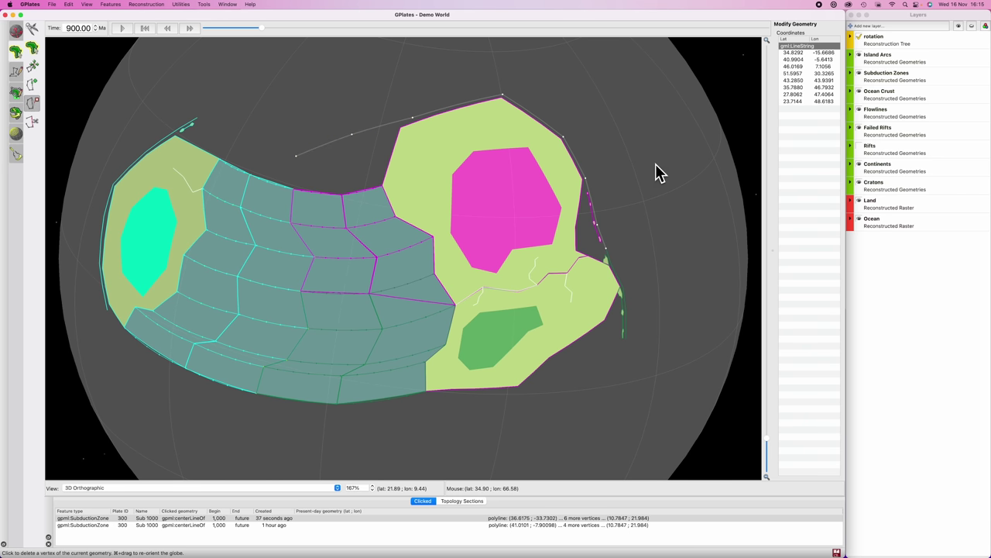
left_click(608, 251)
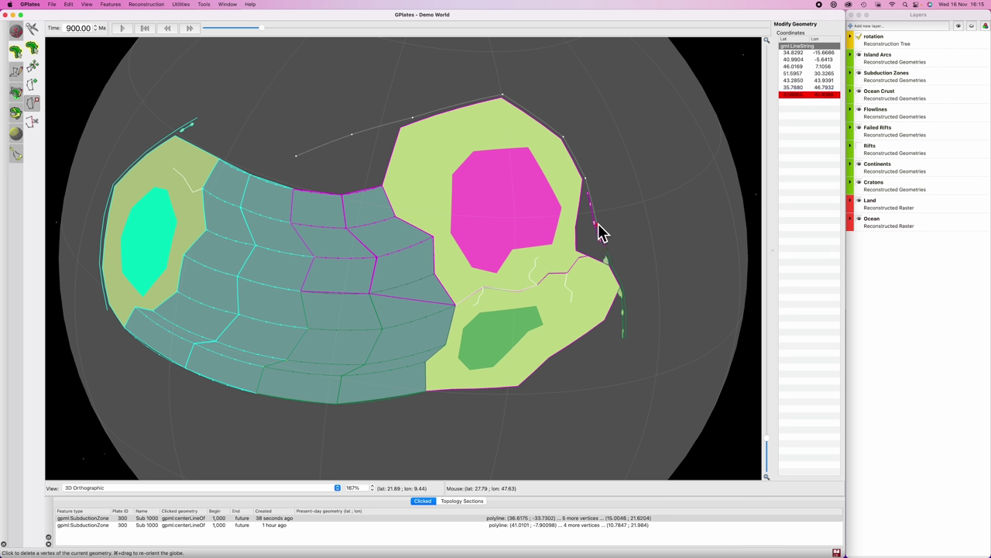
left_click(597, 224)
left_click(586, 186)
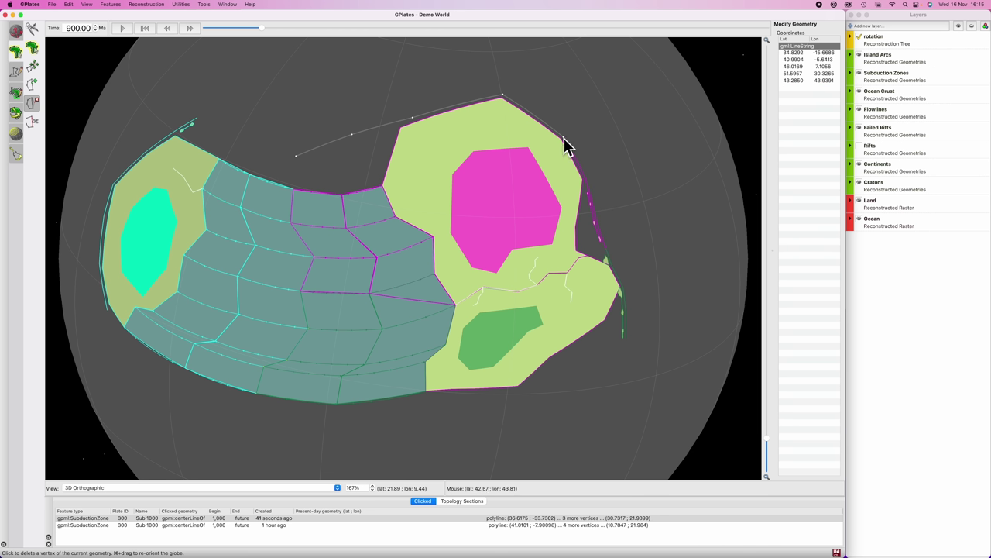
left_click(566, 145)
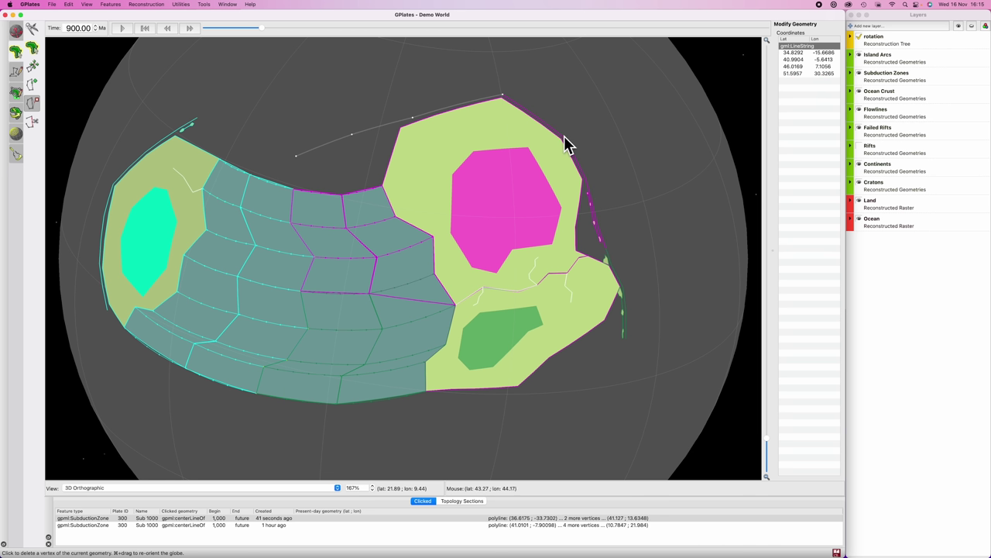
left_click(504, 97)
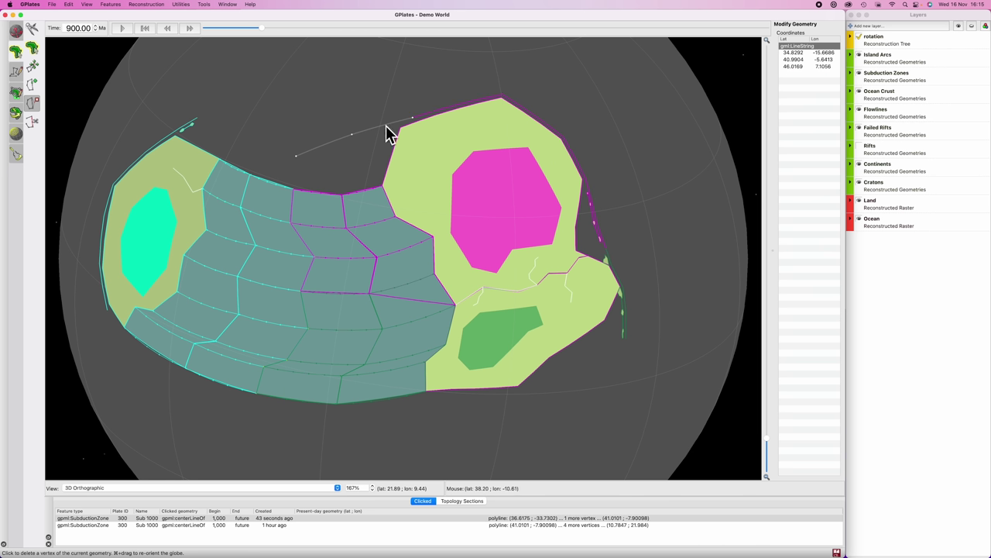
key("f")
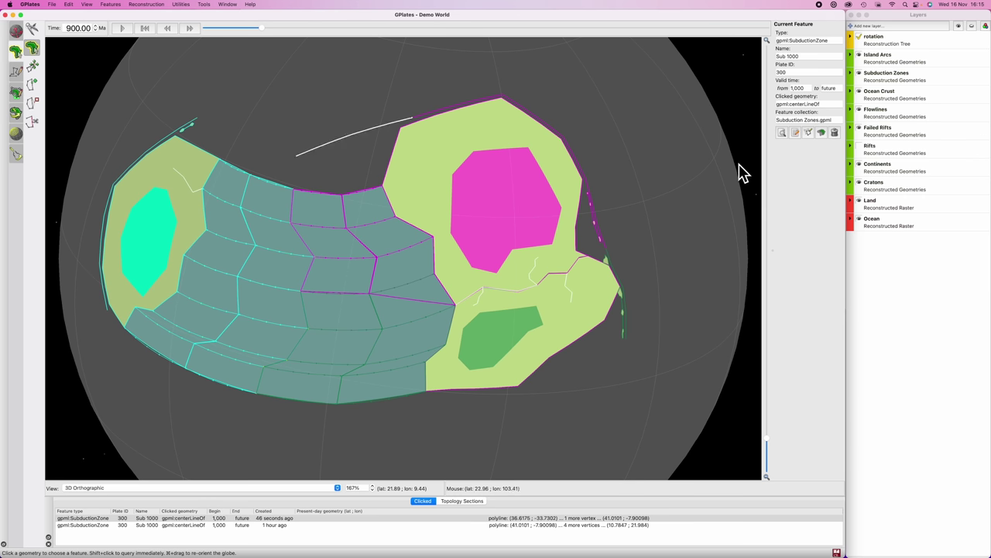
- Rename the cloned plate 300 subduction zone Sub 900 and set its time of appearance to 900 Ma
left_click(795, 132)
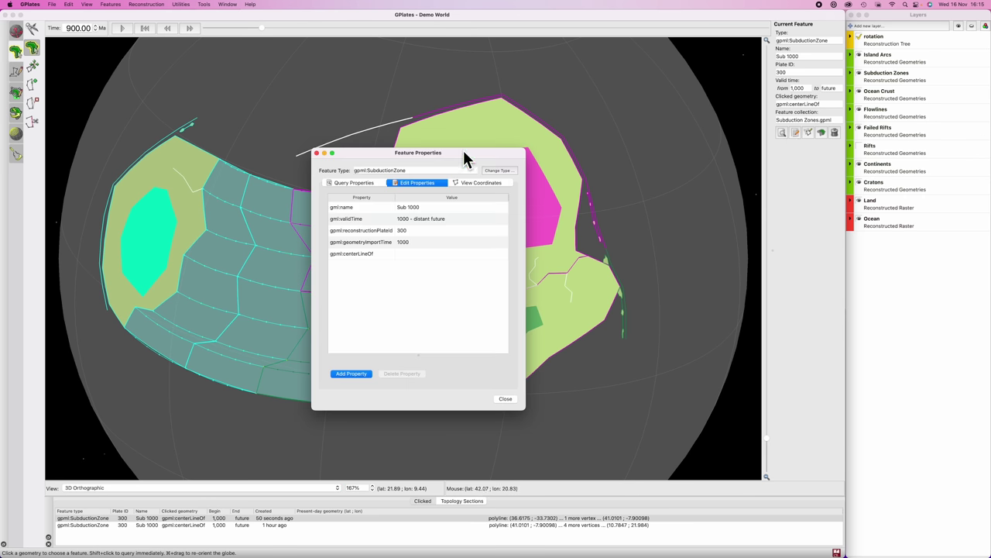
left_click_drag(463, 161, 616, 85)
left_click(568, 136)
left_click(515, 281)
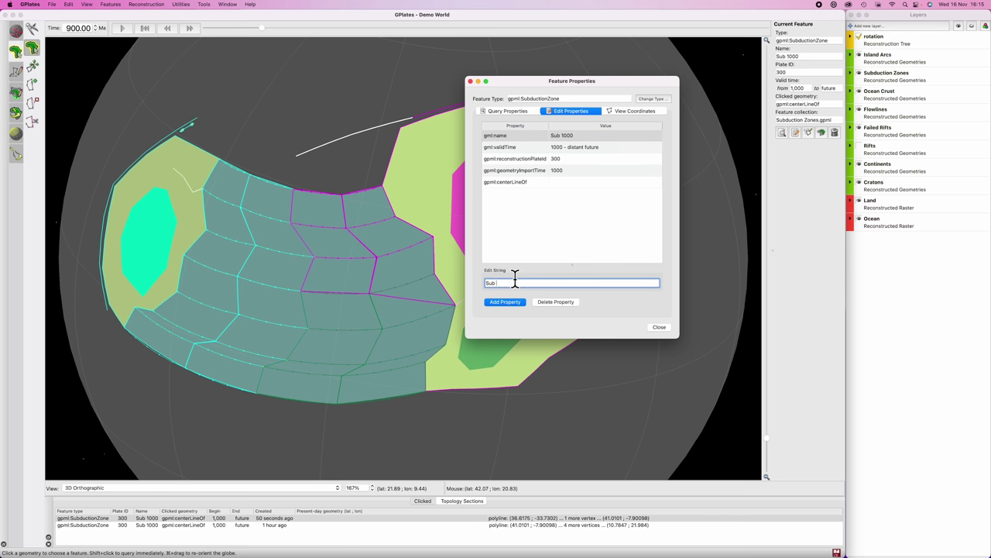
key("Return")
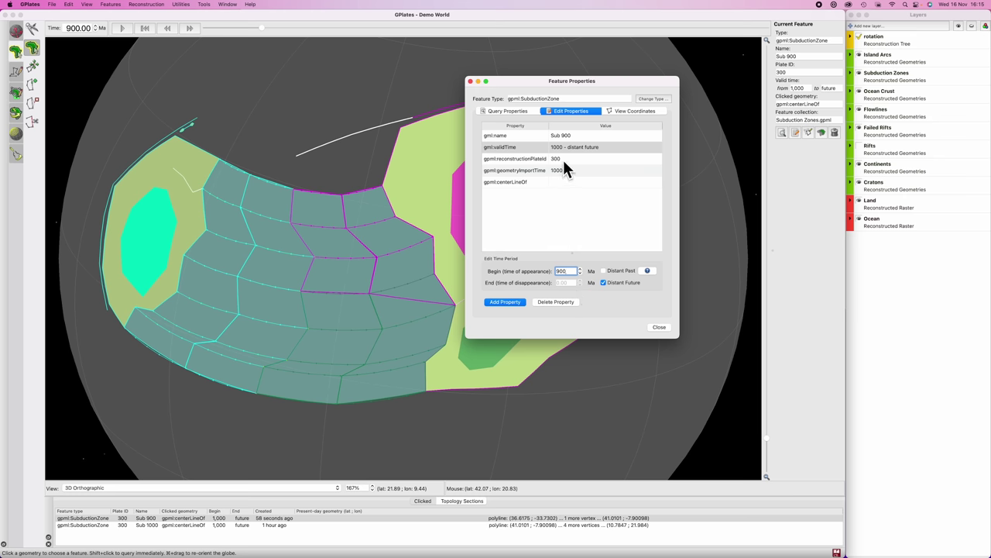
left_click(658, 330)
left_click(610, 382)
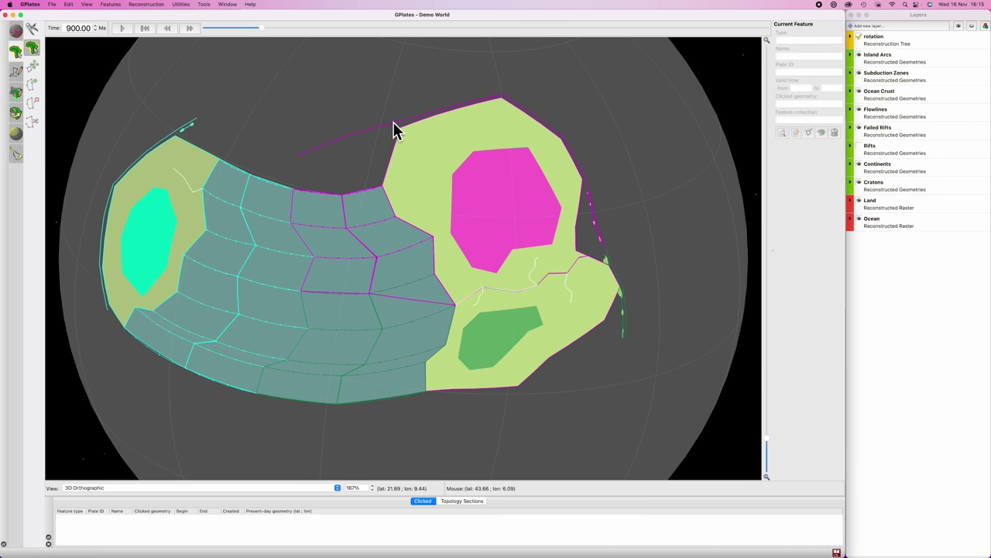
- Select the Sub 900 line and the adjoining coastal line in turn to check where the two subduction zones meet
left_click(347, 134)
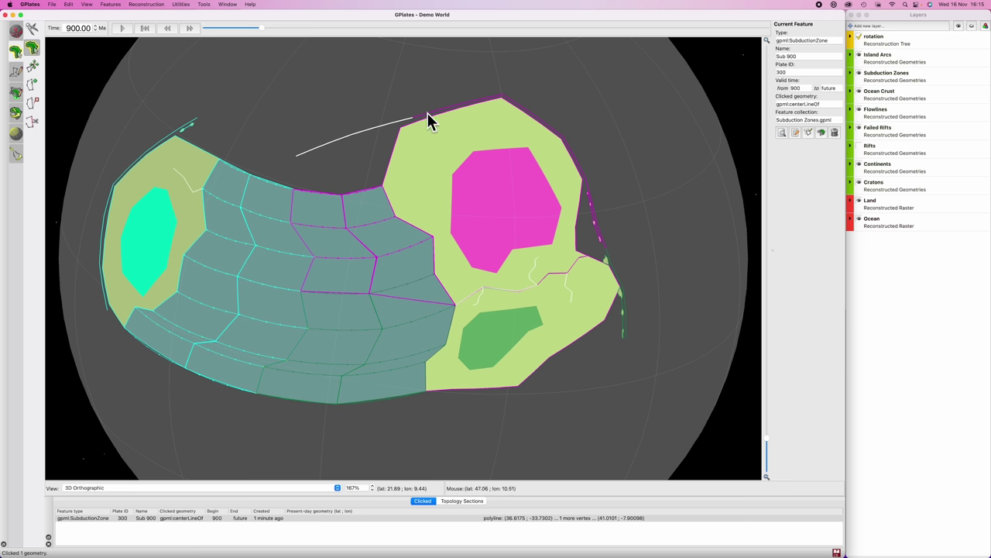
left_click(427, 113)
left_click(347, 135)
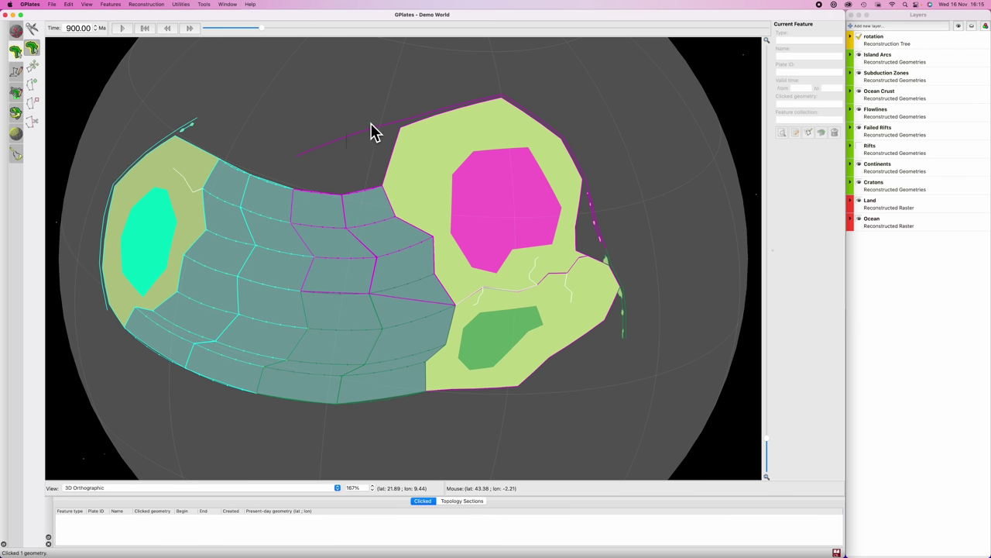
left_click(422, 113)
left_click(421, 113)
left_click(352, 147)
- Replay the reconstruction from about 1000 Ma to past 900 Ma to review the new northern subduction zone
left_click_drag(261, 28, 205, 28)
left_click(122, 28)
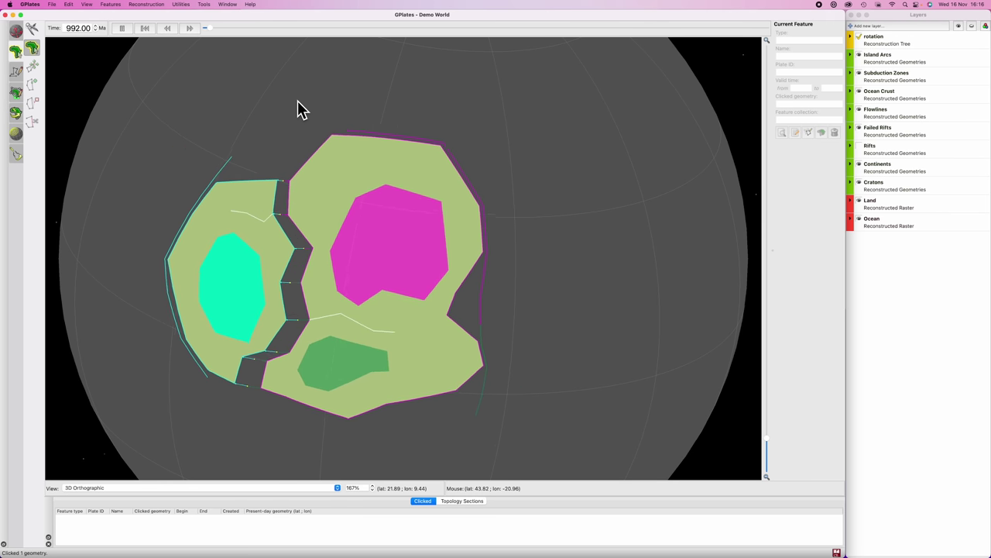
scroll(594, 255, "down", 3)
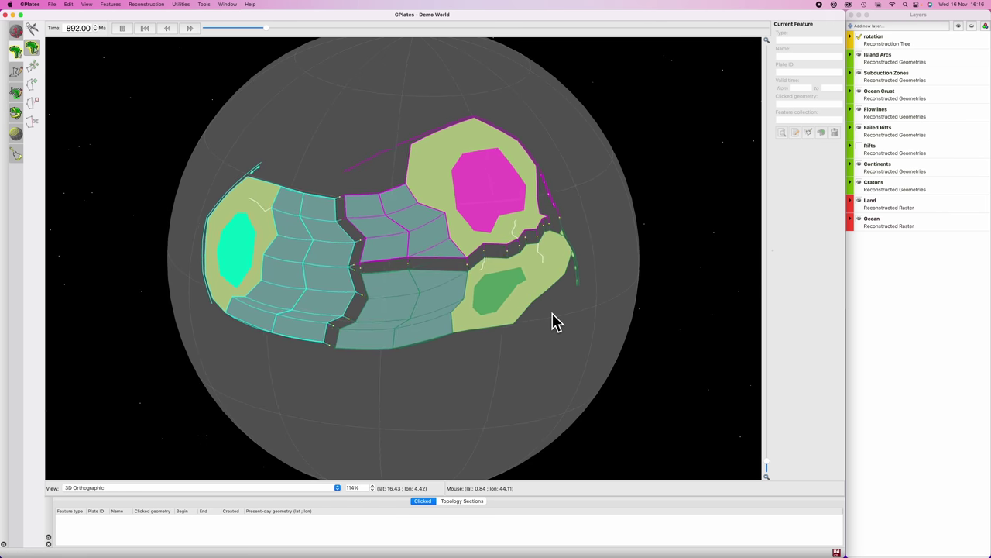
left_click(121, 28)
- Set the time to 900 Ma and clone plate 200's Sub 1000 subduction zone into the Subduction Zones.gpml collection
double_click(65, 28)
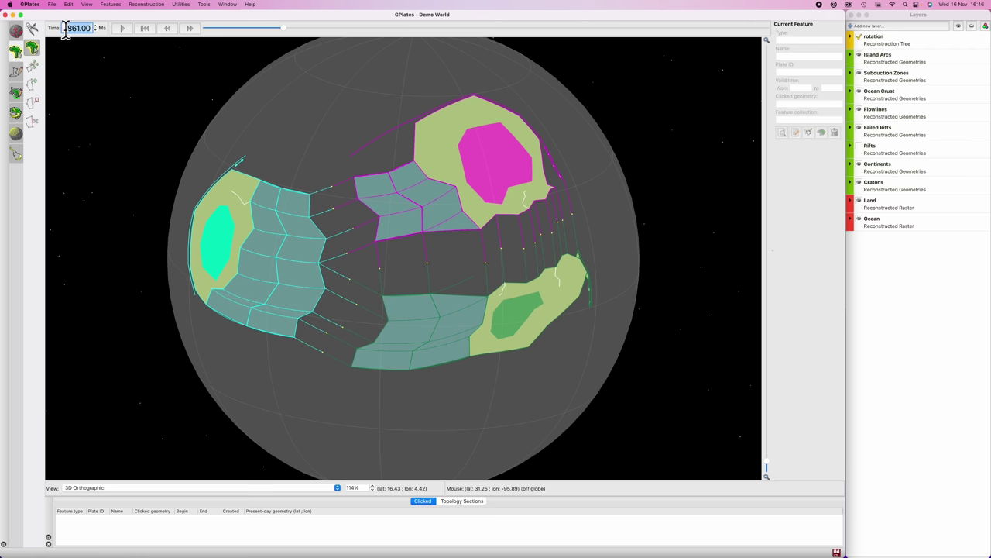
type("900")
key("Return")
scroll(454, 305, "up", 3)
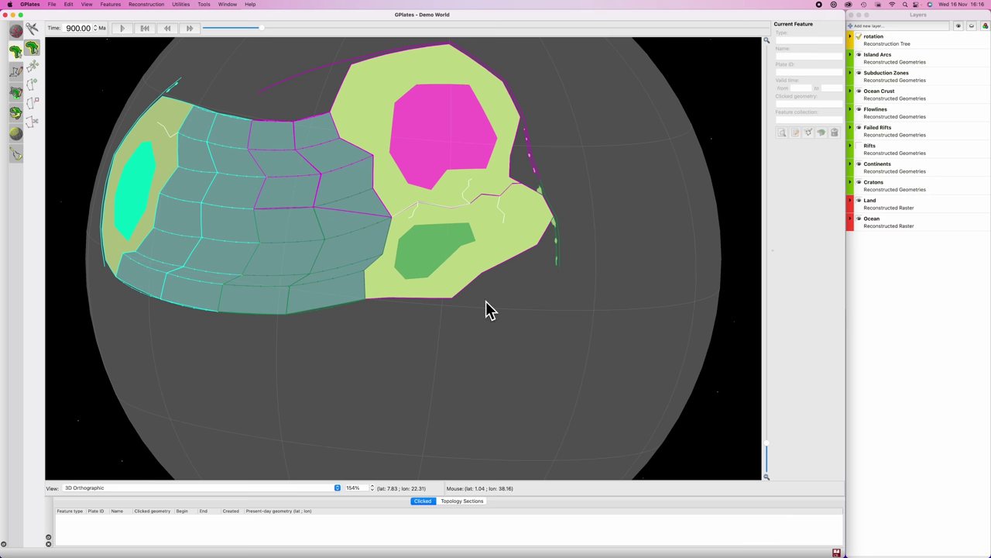
scroll(451, 314, "up", 1)
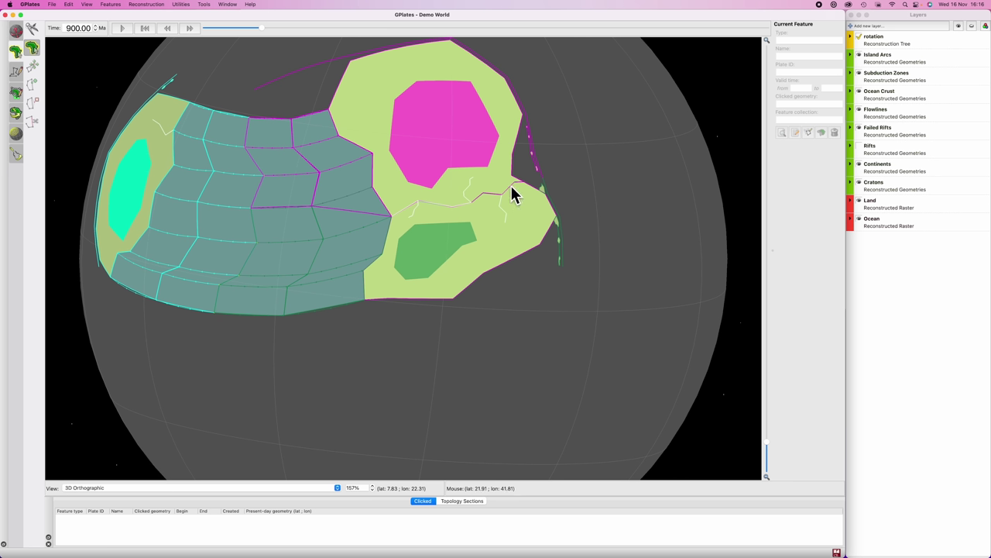
left_click_drag(408, 213, 409, 223)
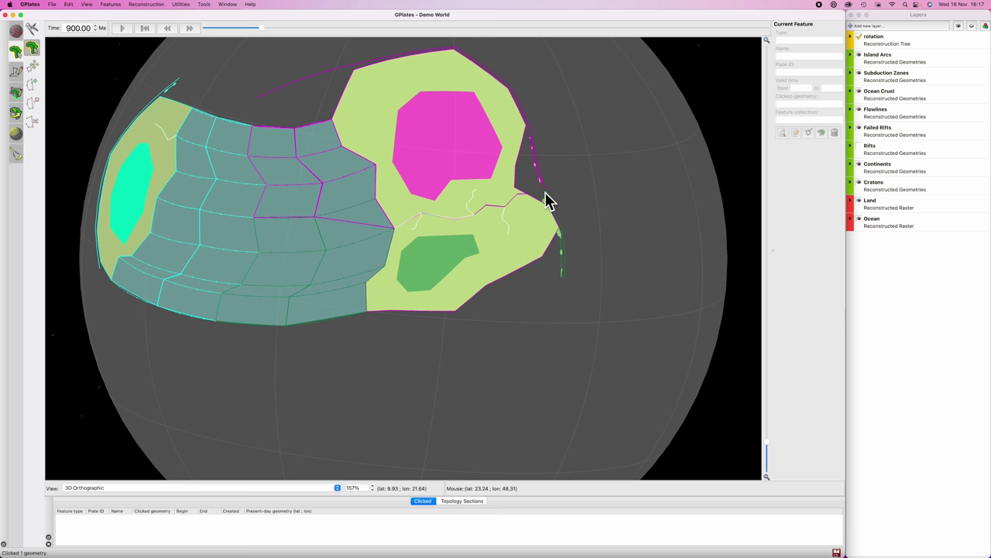
left_click(414, 320)
left_click(555, 213)
left_click(821, 132)
left_click(537, 360)
- Extend the cloned plate 200 line with eight vertices around the green-cratoned continent's southern coast and west along the ocean crust's edge
key("i")
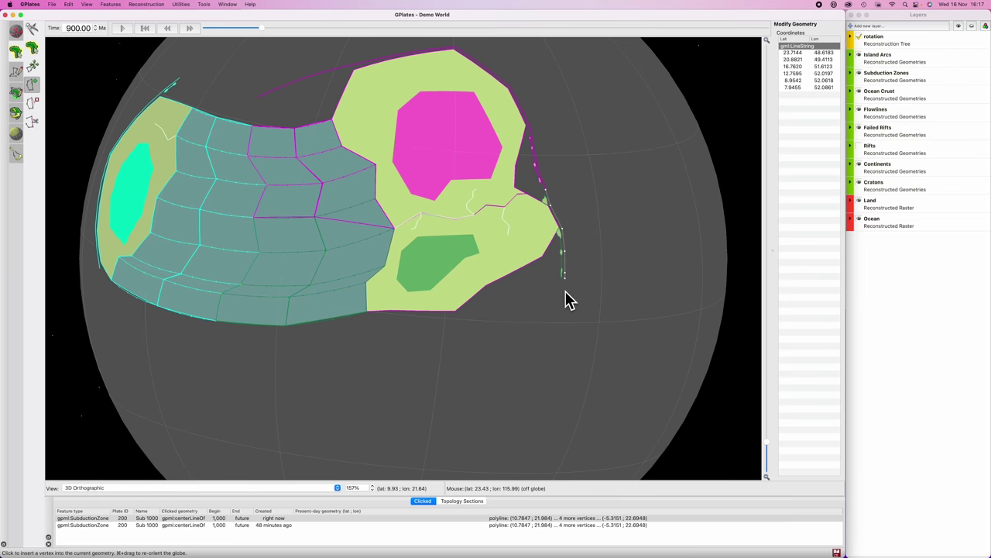
left_click(565, 292)
left_click(552, 303)
left_click(513, 314)
left_click(456, 316)
left_click(396, 314)
left_click(368, 314)
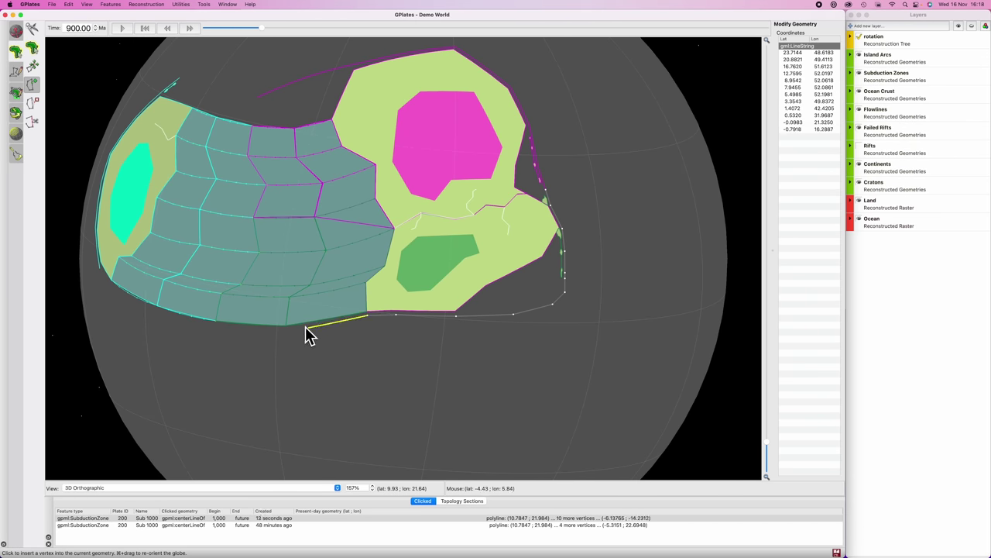
left_click(288, 327)
left_click(216, 326)
- Delete five vertices from the cloned line's old eastern section so only the newly added southern stretch remains
key("x")
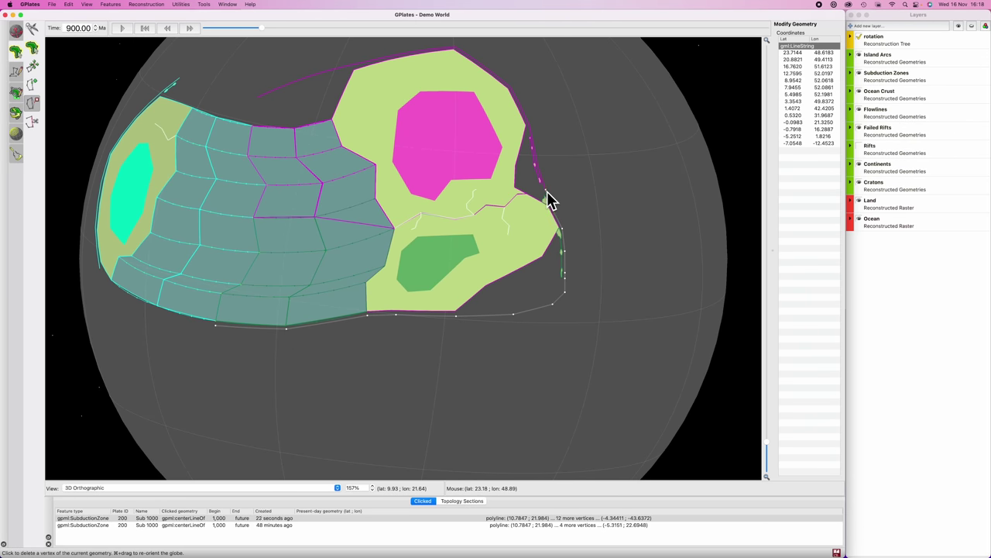
left_click(547, 190)
left_click(550, 204)
left_click(563, 229)
left_click(565, 251)
left_click(565, 273)
key("f")
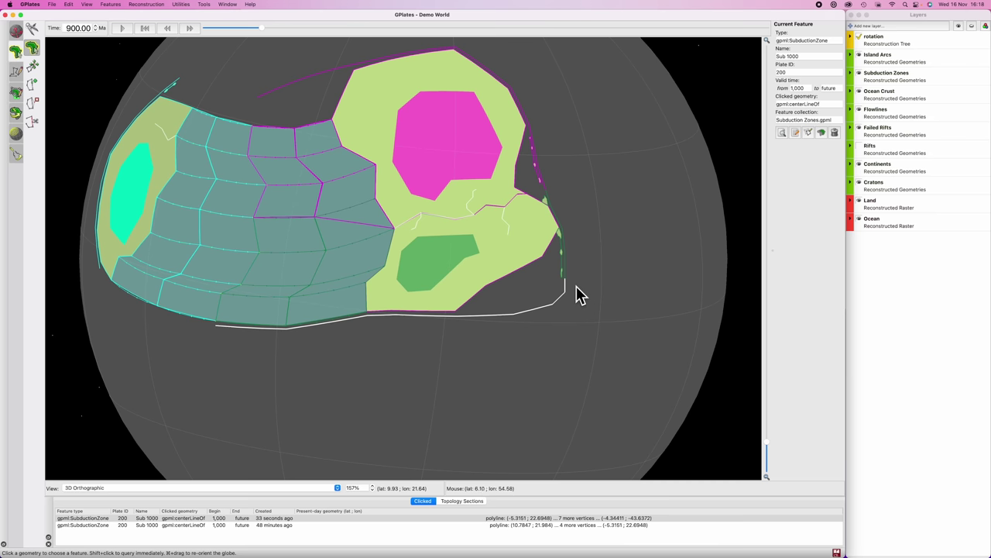
- Rename the cloned plate 200 subduction zone Sub 900 and update its time of appearance
left_click(794, 133)
left_click_drag(436, 152, 572, 106)
left_click(571, 159)
left_click(504, 306)
key("BackSpace")
key("BackSpace")
key("BackSpace")
key("BackSpace")
type("900")
left_click(559, 172)
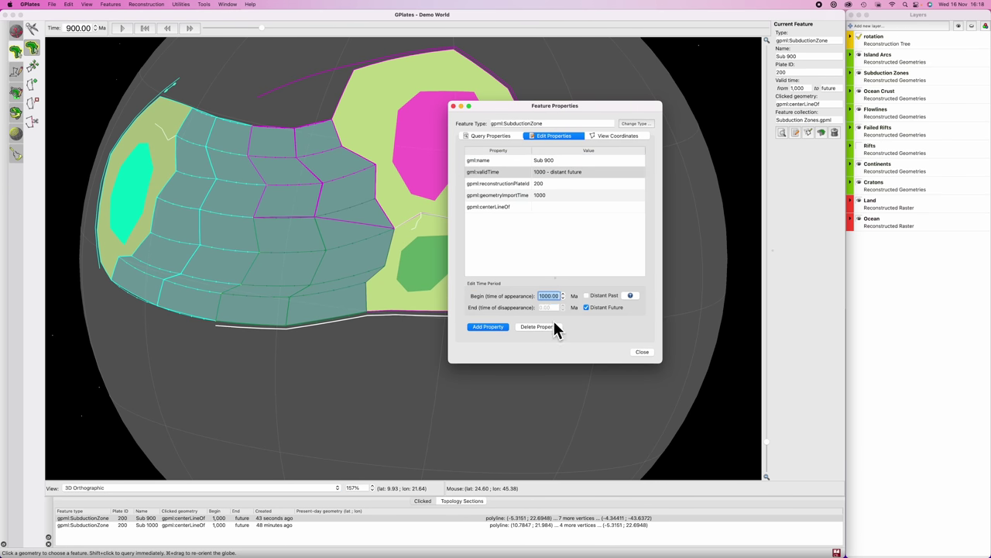
left_click(549, 182)
left_click(642, 352)
- Replay the reconstruction from its start to about 890 Ma to review both Sub 900 subduction zones
left_click_drag(262, 28, 183, 28)
left_click(122, 28)
scroll(542, 271, "down", 3)
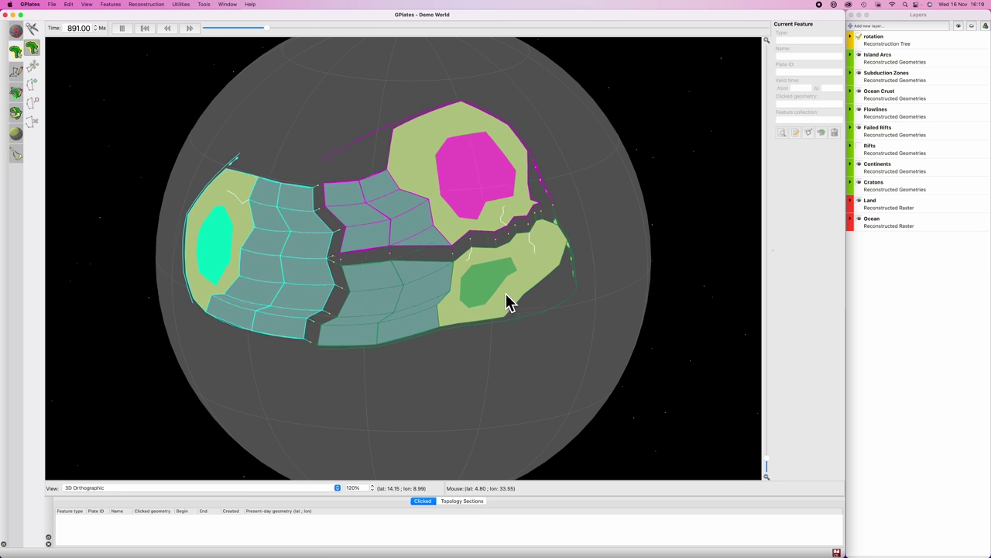
- Set the time to 850 Ma and start digitising a polygon near the southeastern bend of plate 200's subduction zone
double_click(70, 28)
type("850")
key("Return")
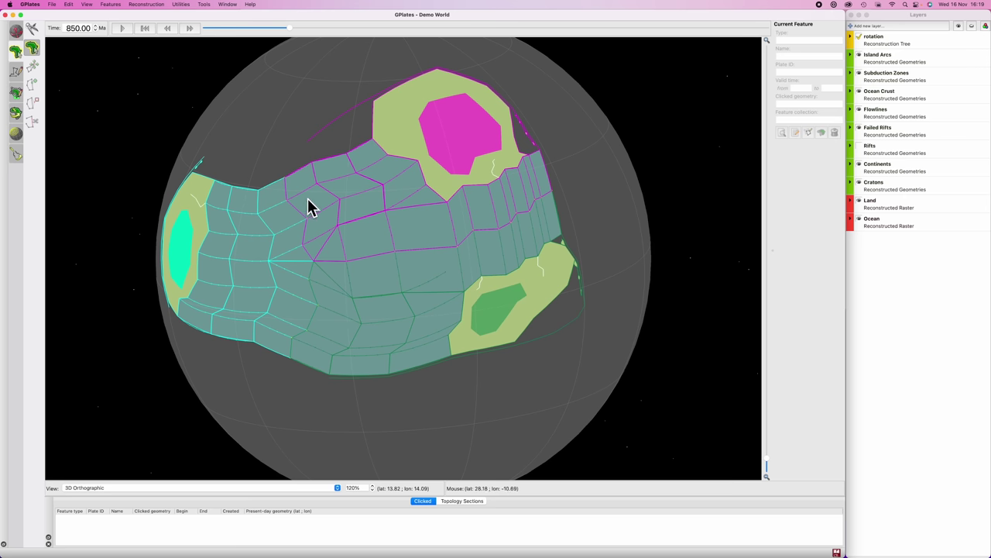
scroll(517, 368, "up", 5)
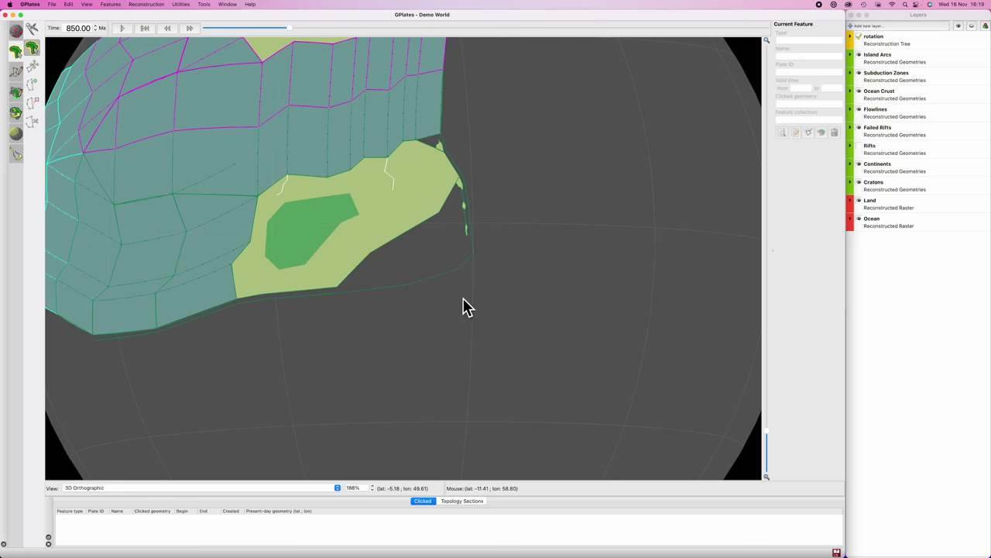
left_click_drag(441, 342, 451, 321)
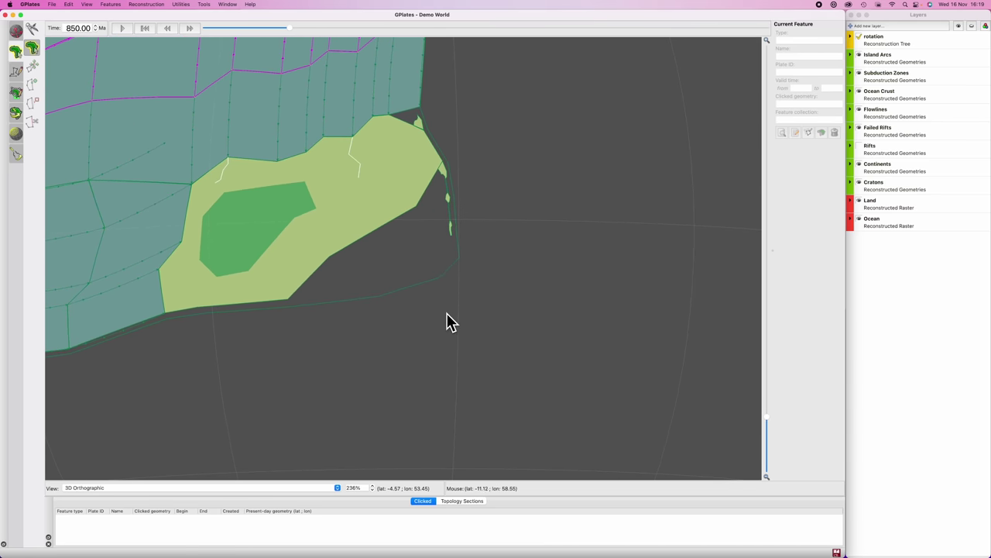
key("g")
left_click(446, 247)
left_click(445, 252)
left_click(446, 256)
key("super+z")
key("super+z")
key("super+z")
- Trace a chain of small linked islands just inside plate 200's subduction zone, from its southeastern bend west to the continent's southern tip and back
left_click(451, 248)
left_click(446, 249)
left_click(445, 255)
left_click(445, 259)
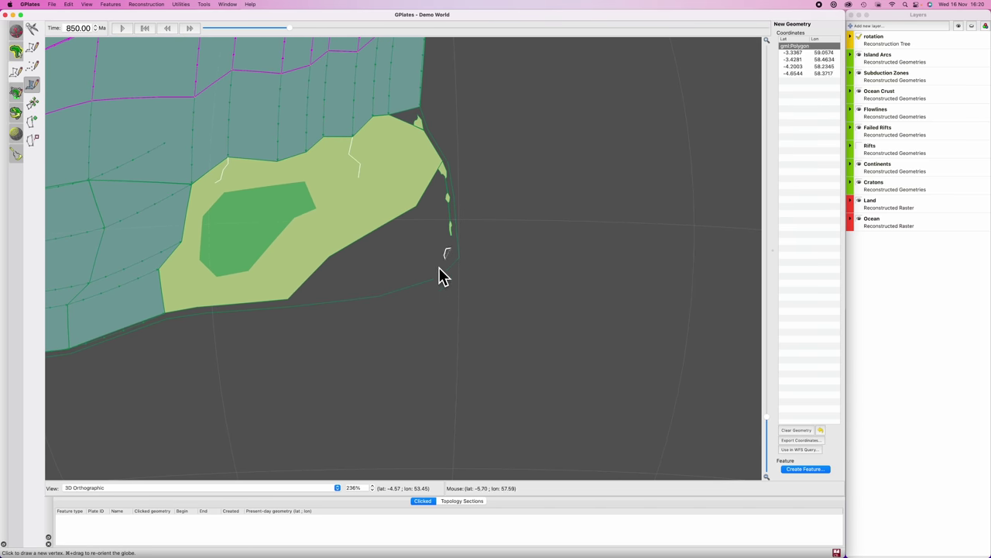
left_click(439, 268)
left_click(437, 268)
left_click(434, 269)
left_click(356, 290)
left_click(349, 292)
left_click(318, 297)
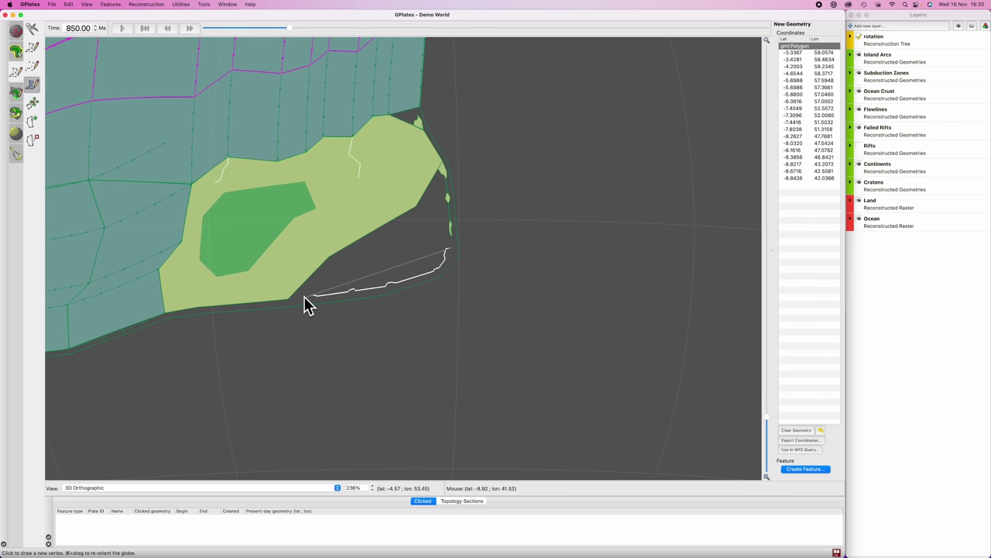
left_click(307, 297)
left_click(303, 297)
left_click(320, 297)
left_click(349, 293)
left_click(356, 294)
left_click(358, 292)
left_click(389, 289)
left_click(397, 286)
left_click(435, 273)
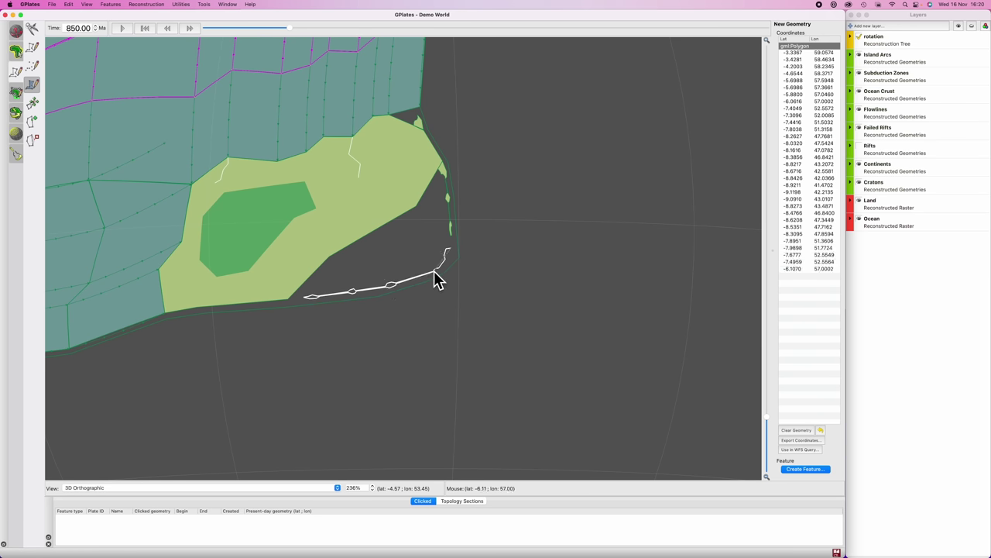
left_click(439, 271)
left_click(446, 259)
left_click(452, 257)
left_click(454, 249)
- Create the polygon as a plate 200 island arc named Island Arc 850, appearing at 850 Ma, in Island Arcs.gpml
left_click(803, 469)
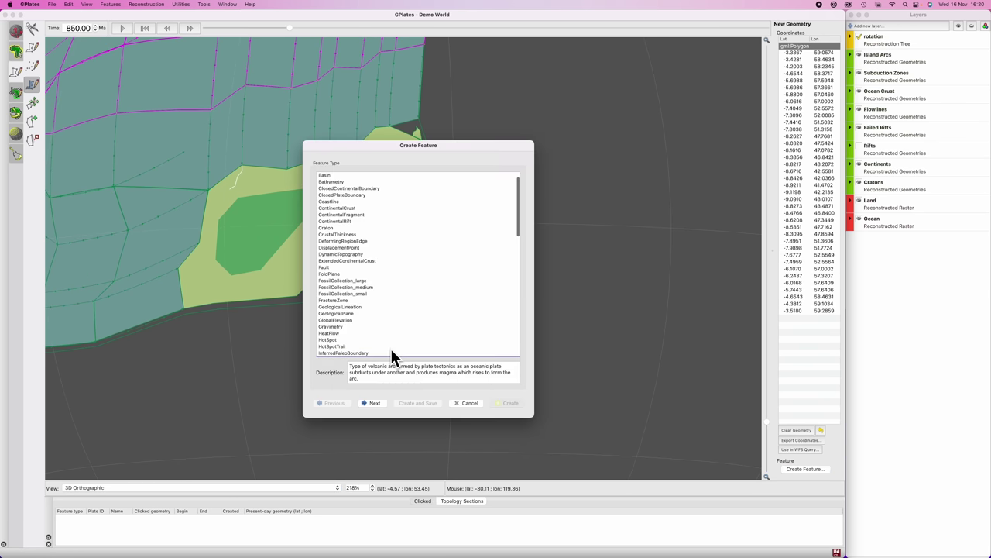
left_click(378, 403)
left_click_drag(356, 151, 553, 114)
left_click_drag(569, 243, 501, 241)
type("Island Arc 850")
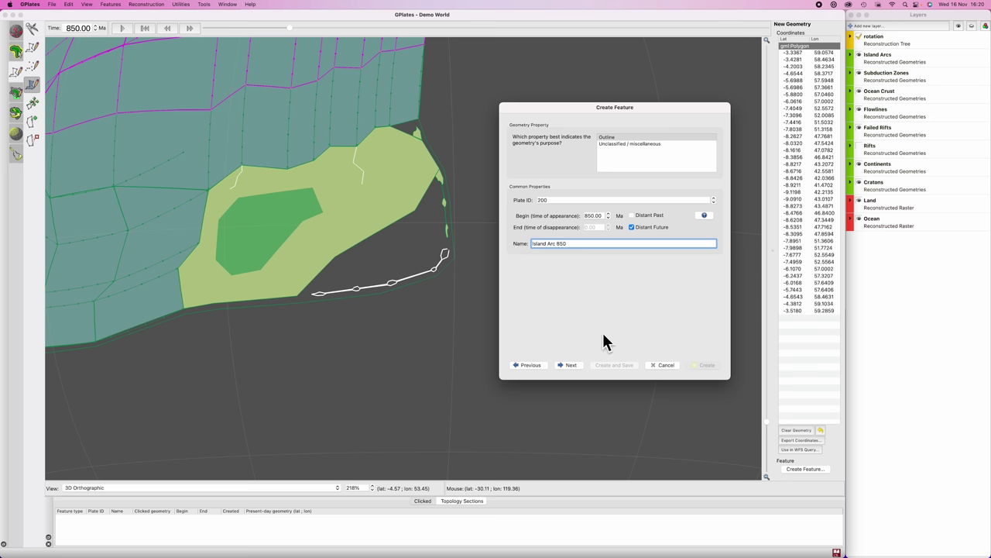
left_click(571, 365)
left_click(574, 361)
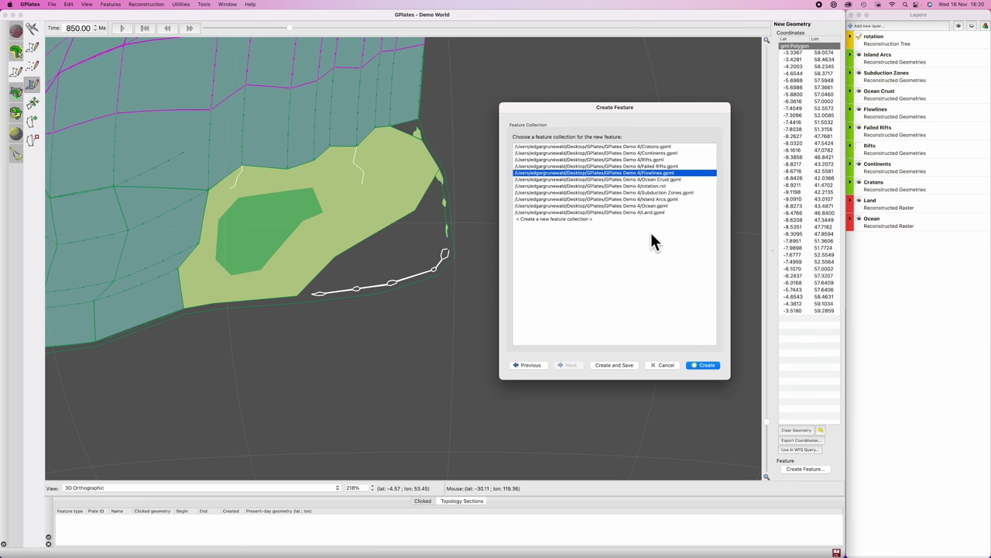
left_click(650, 199)
left_click(704, 365)
- Trace a second chain of small linked islands along the southern edge of plate 200's ocean crust, between about 21° and 1° longitude
scroll(456, 348, "down", 3)
left_click_drag(232, 370, 424, 317, "super")
scroll(431, 288, "up", 5)
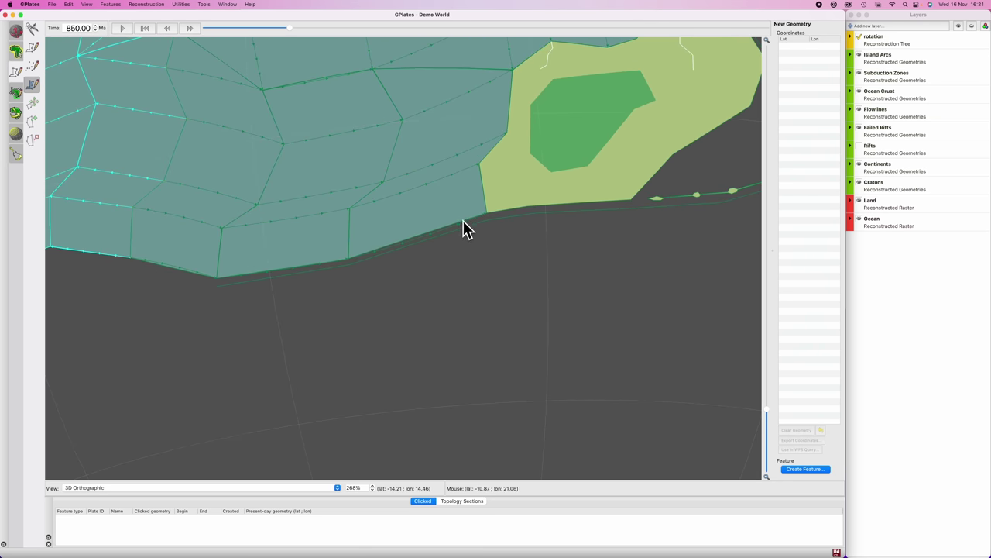
mouse_move(465, 228)
left_mouse_down()
mouse_move(284, 270)
mouse_move(333, 272)
mouse_move(447, 235)
left_mouse_up()
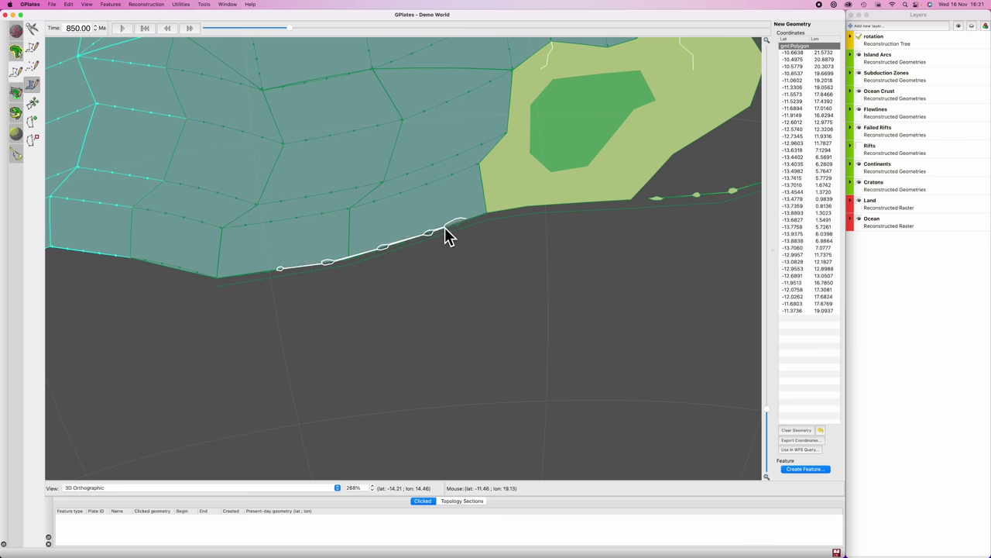
key("super+z")
key("super+z")
left_click(434, 232)
left_click(444, 227)
left_click(448, 227)
left_click(453, 227)
left_click(458, 223)
left_click(462, 219)
- Create the southern ocean-crust chain as another island arc feature, keeping the previous arc's properties and collection
scroll(536, 256, "down", 5)
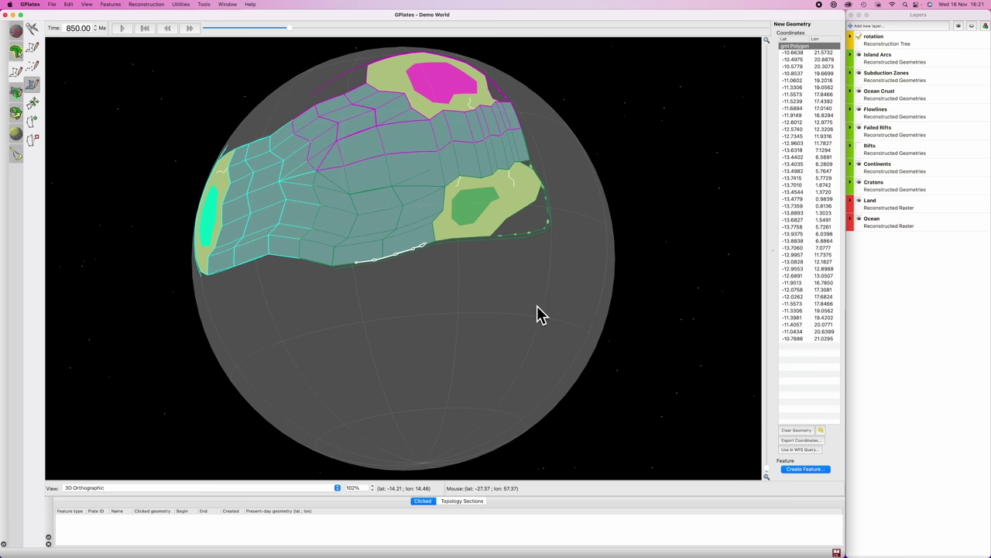
scroll(538, 305, "up", 3)
left_click(805, 469)
left_click(386, 404)
left_click(384, 404)
left_click(383, 403)
left_click(505, 404)
- Trace a third island chain along plate 300's northern Sub 900 line, from about latitude 52° down to 42°
left_click_drag(315, 285, 326, 325, "super")
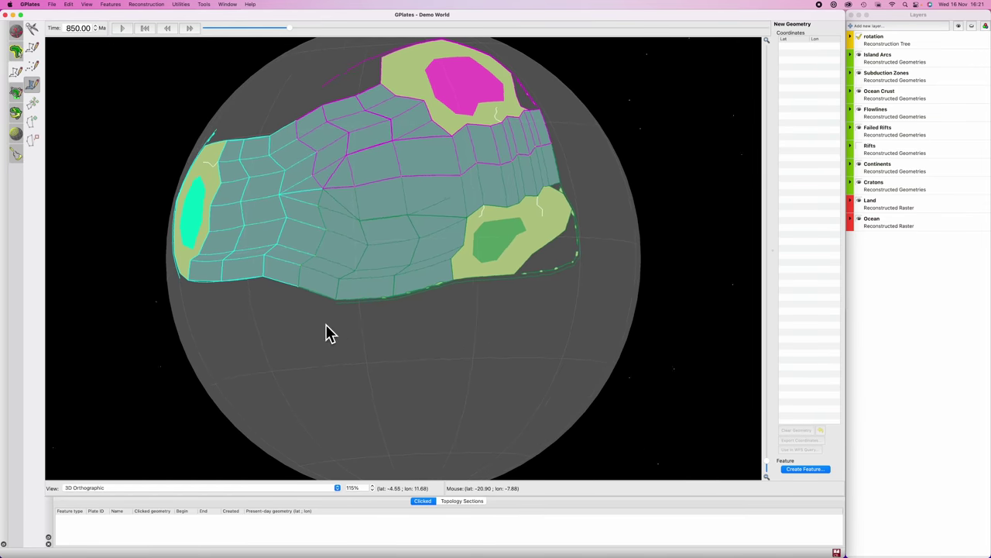
scroll(341, 208, "up", 8)
mouse_move(385, 184)
left_mouse_down()
mouse_move(281, 238)
mouse_move(385, 185)
mouse_move(370, 108)
left_mouse_up()
key("super+z")
left_click(384, 185)
left_click(387, 183)
left_click(388, 179)
scroll(387, 179, "down", 5)
- Create the northern chain as an island arc named Island Arc 850, appearing at 850 Ma
left_click(811, 469)
left_click(376, 402)
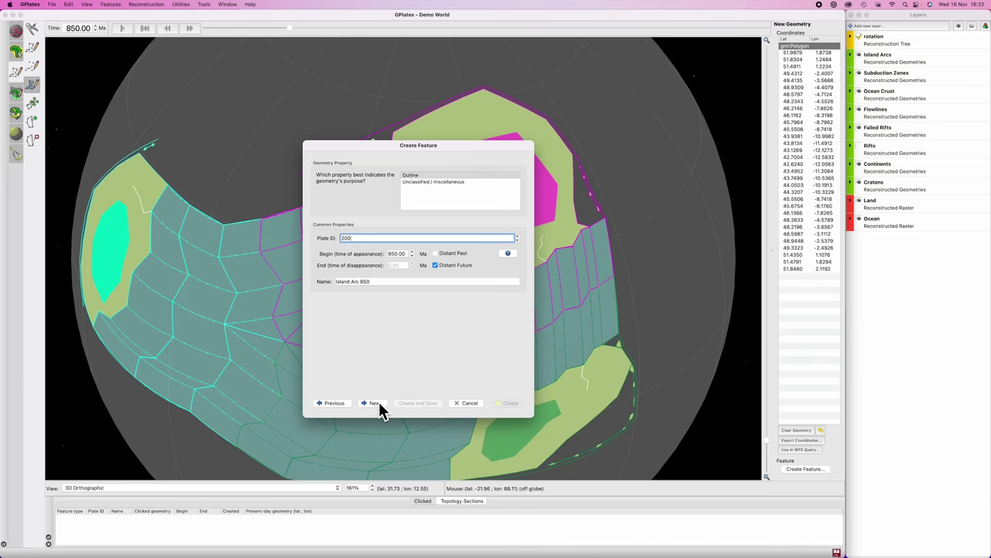
left_click(375, 403)
left_click(376, 403)
left_click(507, 403)
- Examine the new island arcs and subduction zones around all three plates at 850 Ma
scroll(434, 343, "down", 4)
left_click_drag(434, 343, 489, 299, "super")
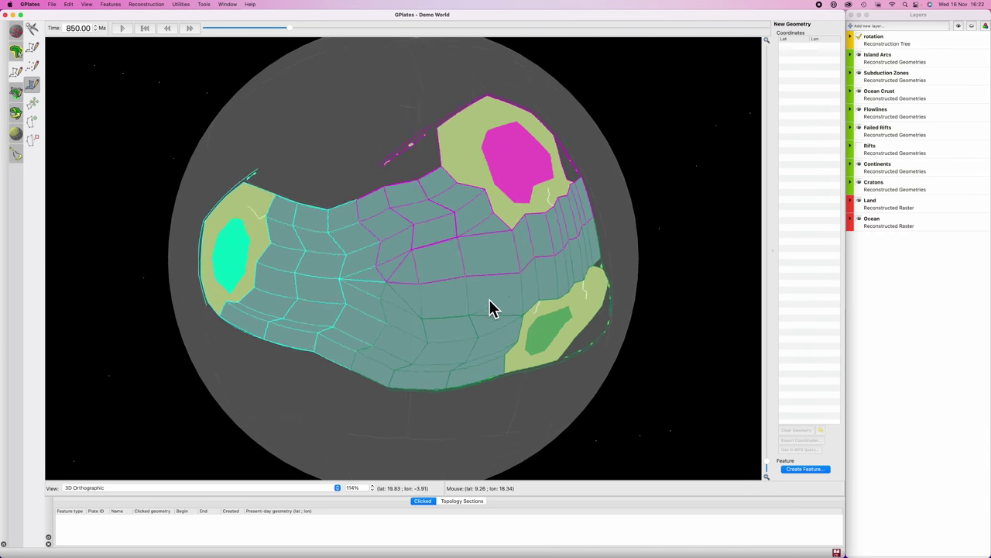
left_click_drag(364, 341, 337, 314, "super")
left_click(121, 28)
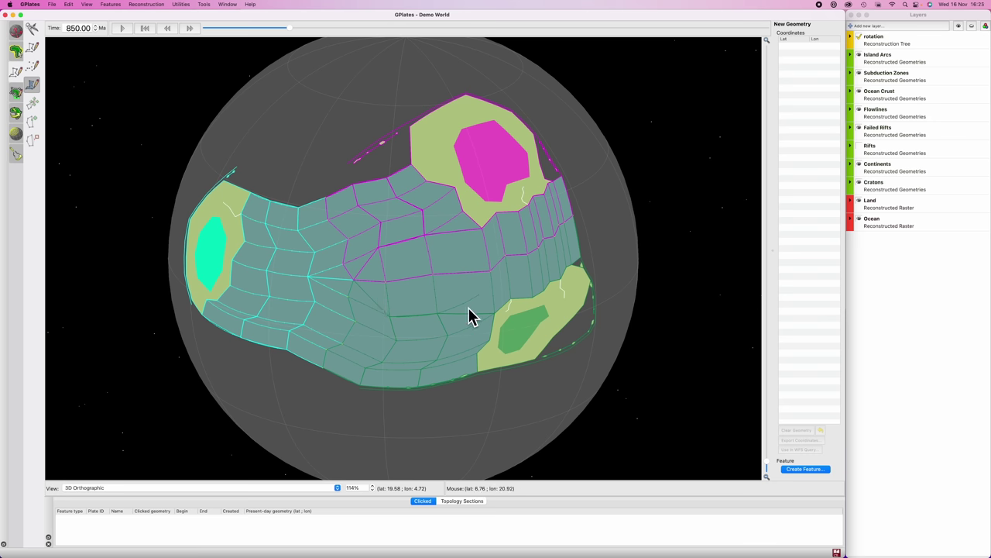
left_click_drag(339, 303, 276, 257, "super")
left_click_drag(490, 320, 440, 277, "super")
scroll(452, 275, "up", 1)
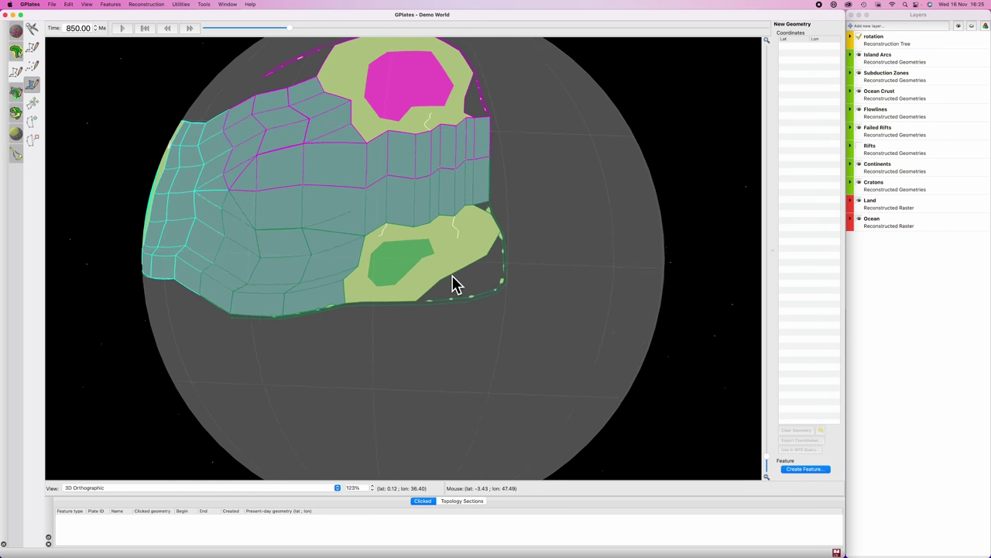
scroll(455, 284, "up", 3)
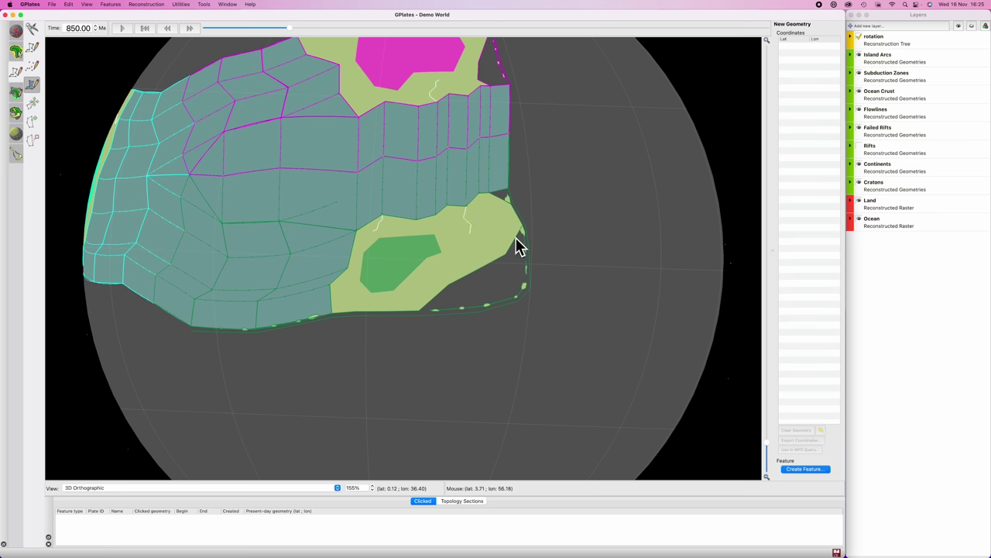
left_click_drag(232, 188, 362, 245)
left_click_drag(206, 199, 343, 246)
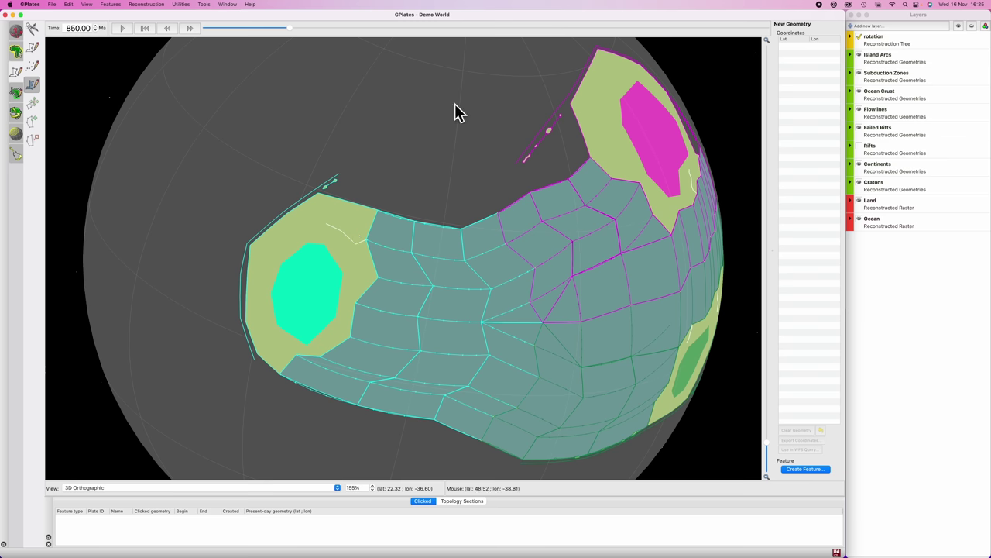
left_click_drag(403, 203, 502, 142)
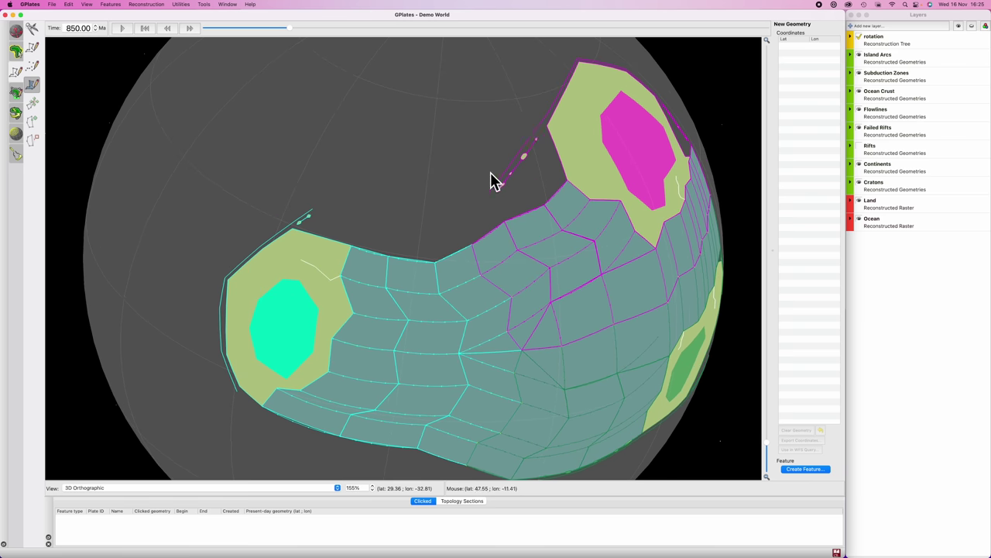
left_click_drag(630, 370, 494, 321, "super")
scroll(495, 320, "down", 2)
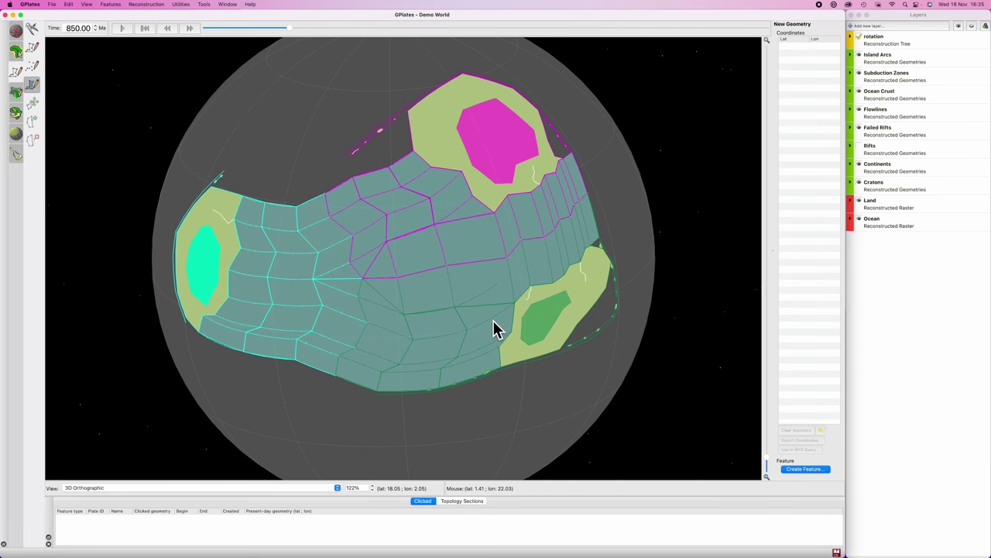